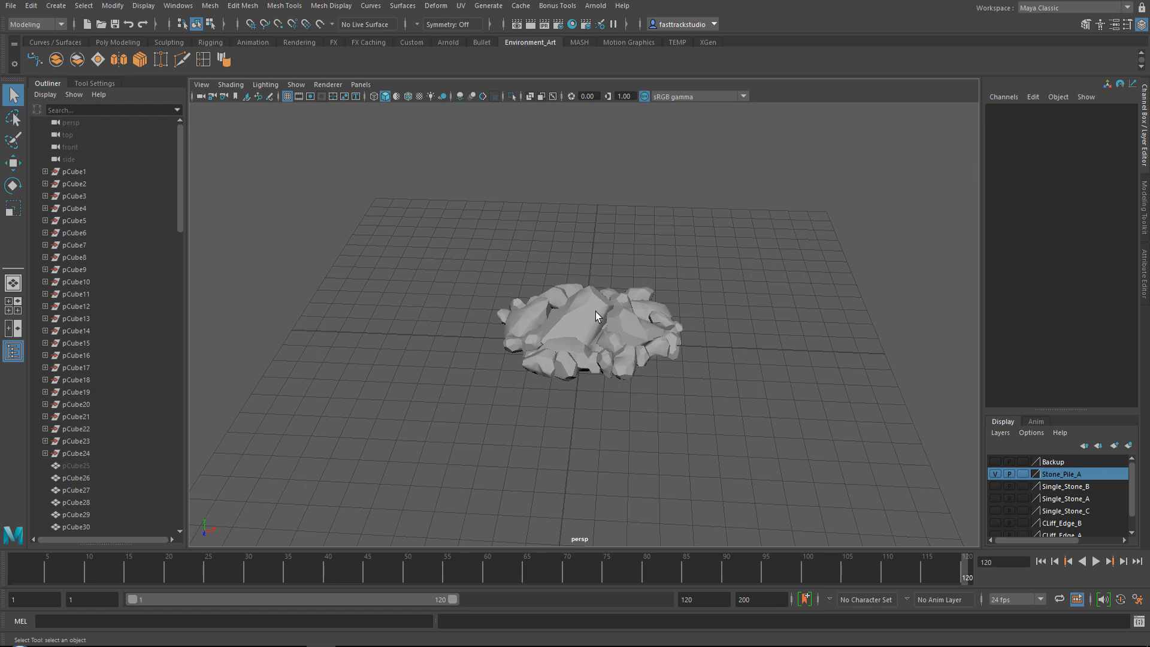
Step: Enlarge the display layer list, hide the Stone_Pile_A layer, and show and frame the Round_Cliff_A layer
{"action": "scroll", "coordinate": [648, 315], "scroll_direction": "up", "scroll_amount": 5}
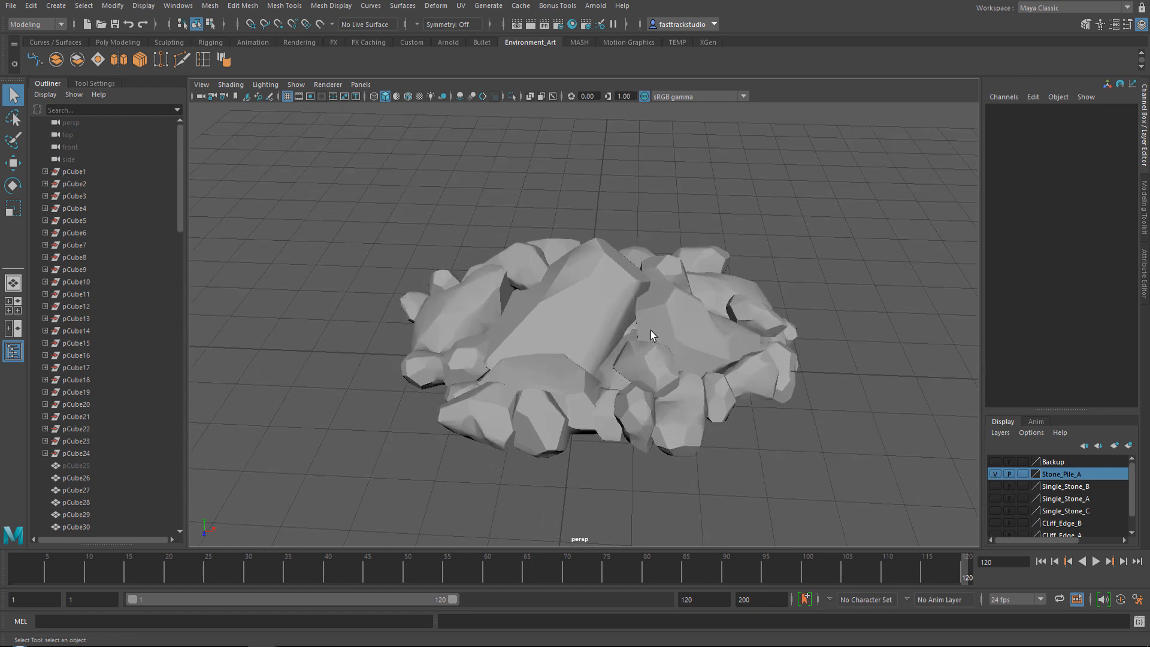
{"action": "left_click_drag", "start_coordinate": [663, 319], "coordinate": [631, 259], "text": "alt"}
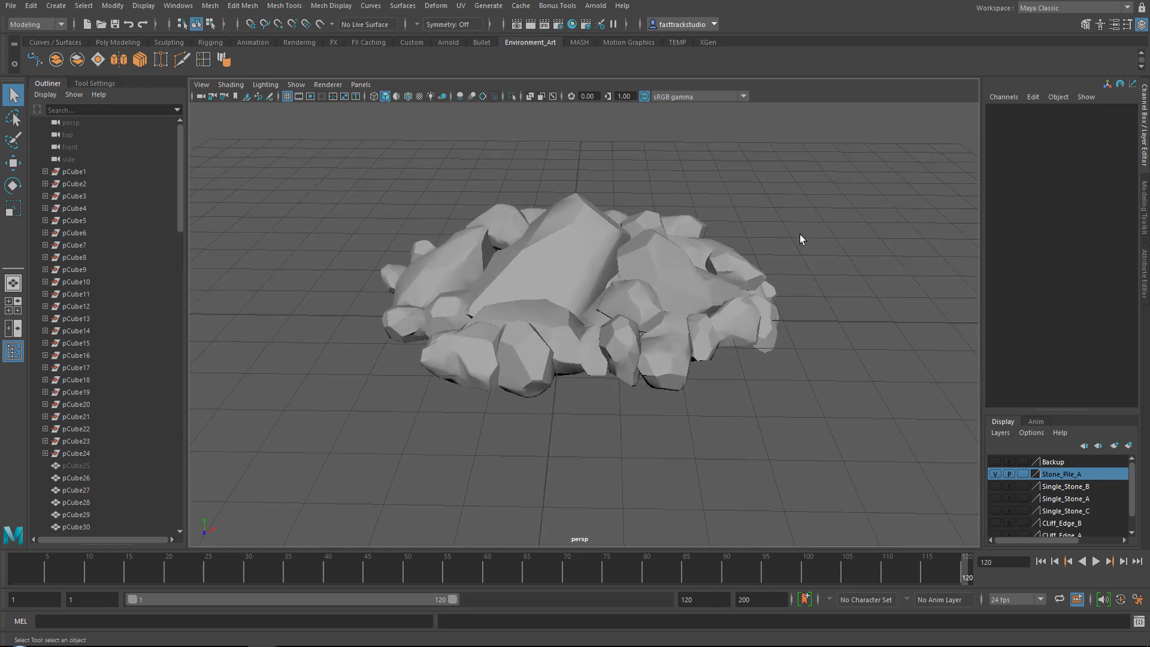
{"action": "left_click_drag", "start_coordinate": [659, 165], "coordinate": [771, 289], "text": "alt"}
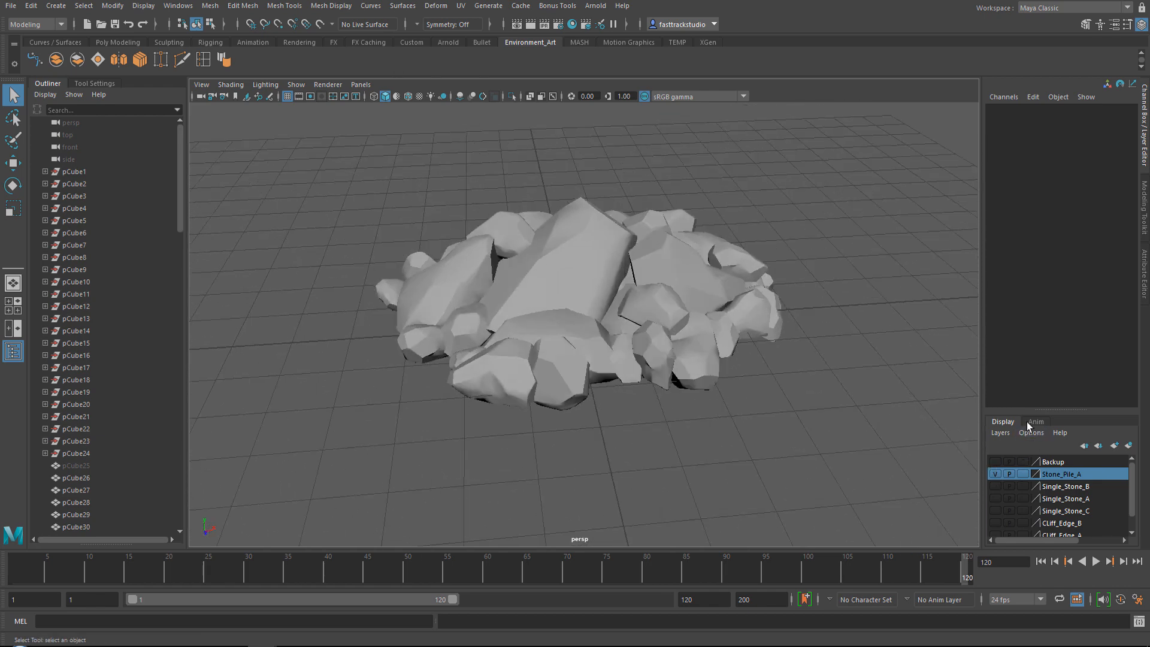
{"action": "left_click_drag", "start_coordinate": [1061, 411], "coordinate": [1061, 291]}
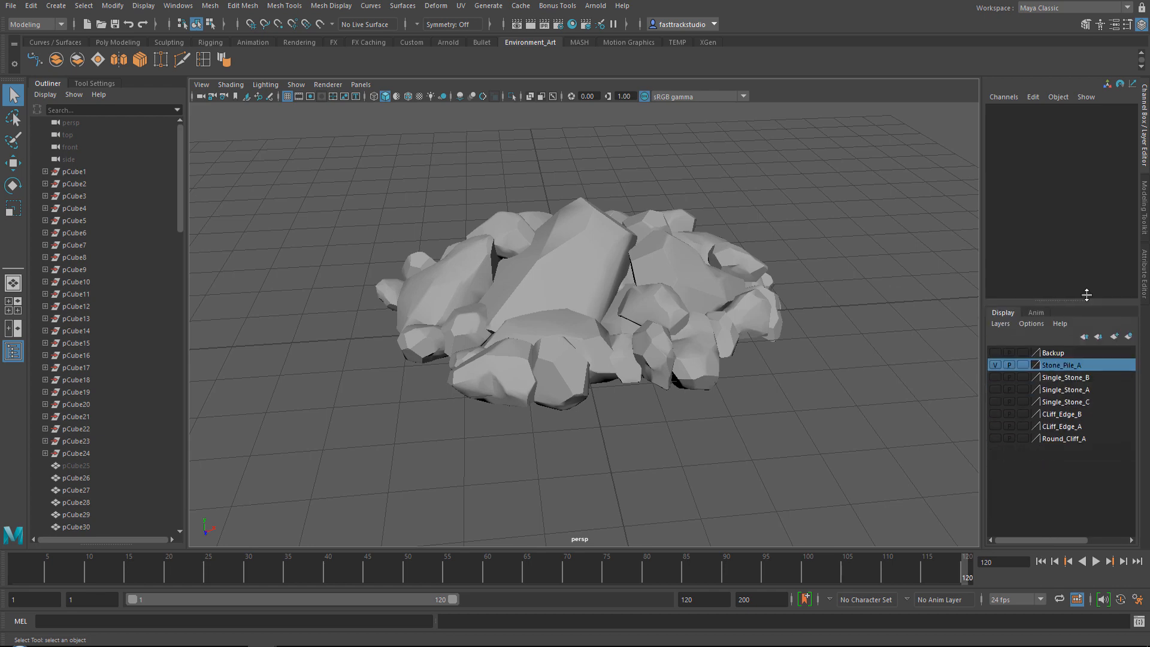
{"action": "left_click", "coordinate": [995, 353]}
{"action": "left_click", "coordinate": [994, 427]}
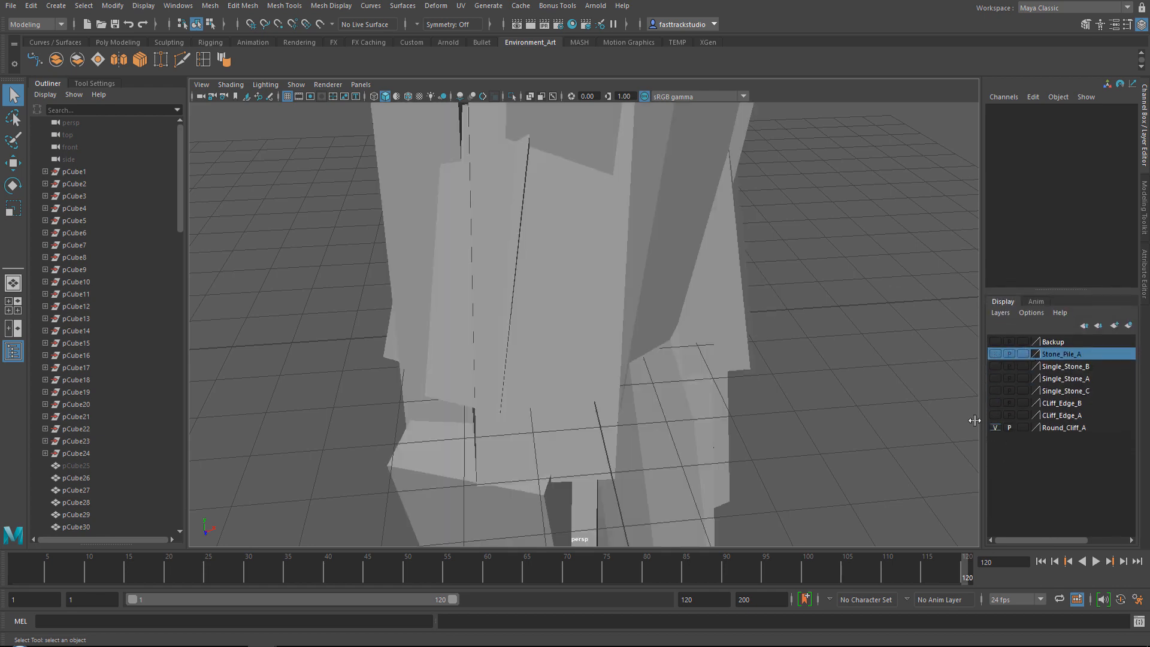
{"action": "key", "text": "f"}
{"action": "middle_click_drag", "start_coordinate": [642, 213], "coordinate": [619, 250], "text": "alt"}
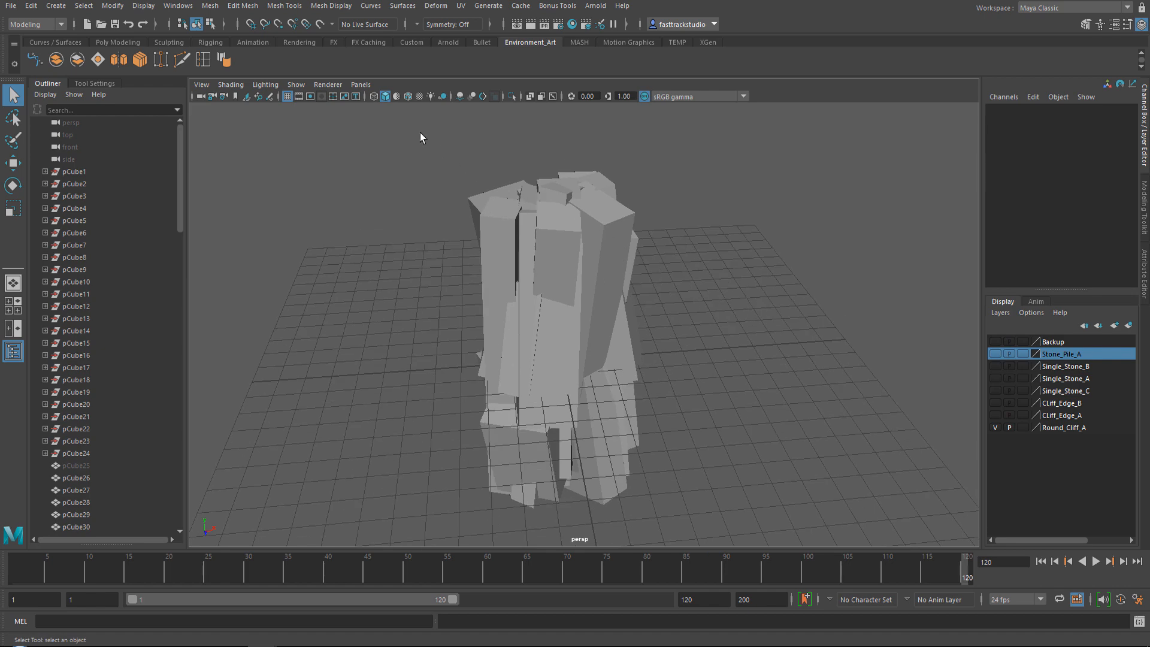
Step: Select all pieces of the round cliff for export and activate the Move tool
{"action": "left_click_drag", "start_coordinate": [415, 111], "coordinate": [692, 526]}
{"action": "left_click_drag", "start_coordinate": [477, 268], "coordinate": [760, 267], "text": "alt"}
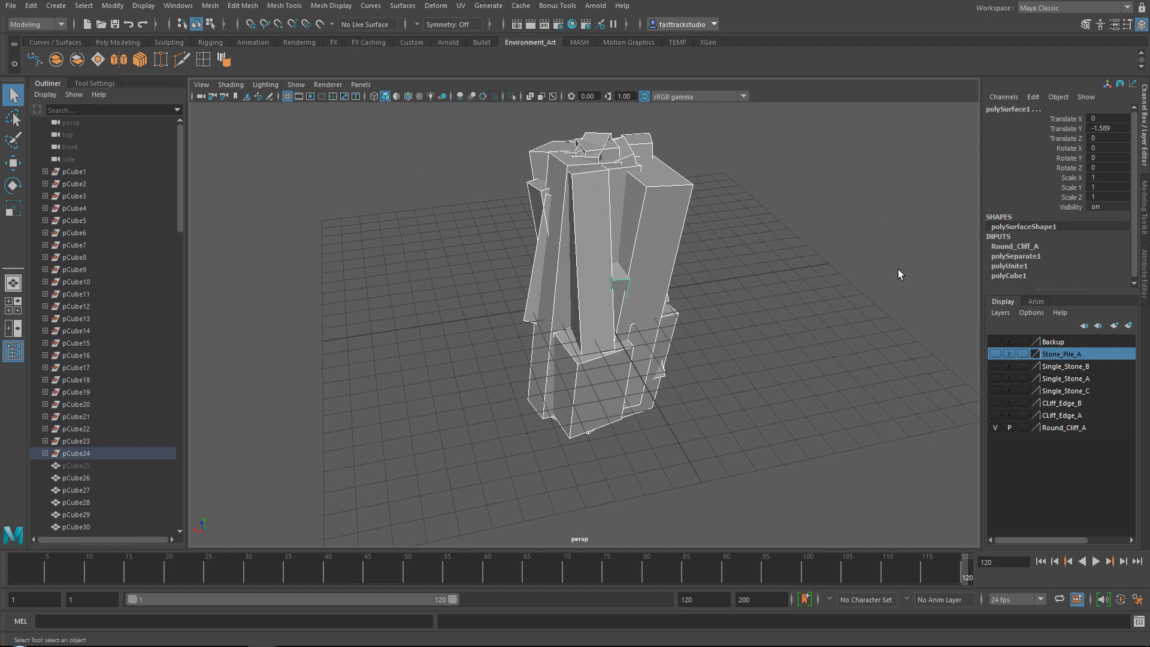
{"action": "left_click_drag", "start_coordinate": [898, 275], "coordinate": [475, 162], "text": "alt"}
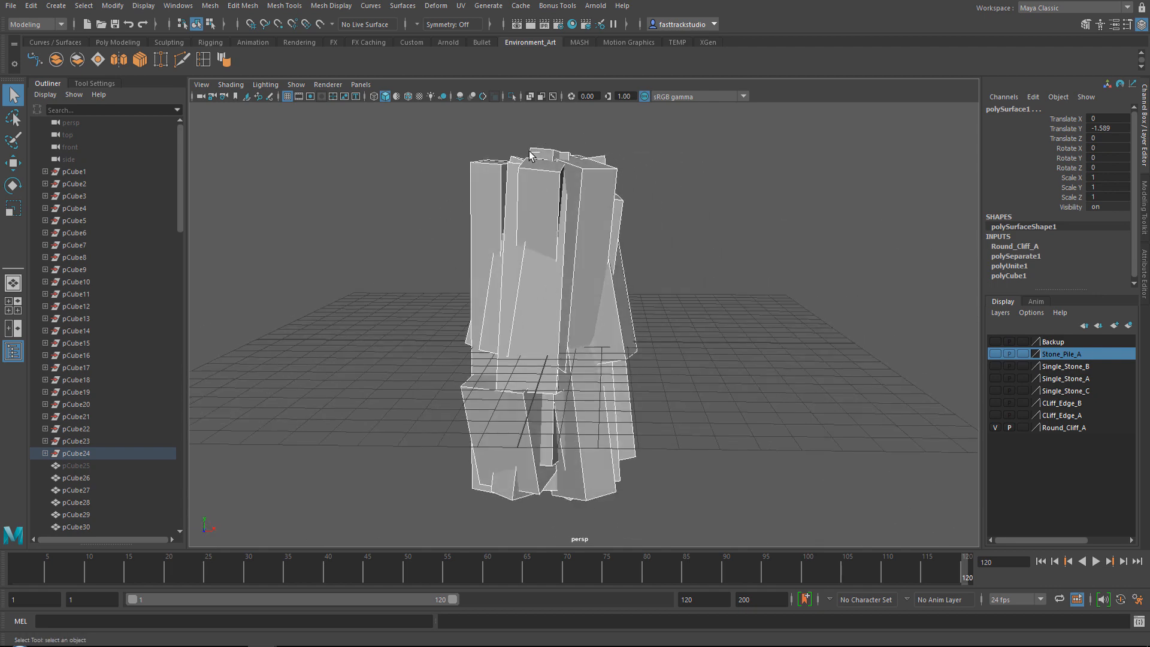
{"action": "left_click", "coordinate": [563, 187]}
{"action": "left_click_drag", "start_coordinate": [427, 125], "coordinate": [684, 535]}
{"action": "key", "text": "w"}
{"action": "mouse_move", "coordinate": [675, 295]}
{"action": "left_mouse_down", "text": "alt"}
{"action": "mouse_move", "coordinate": [718, 288]}
{"action": "mouse_move", "coordinate": [693, 295]}
{"action": "left_mouse_up", "text": "alt"}
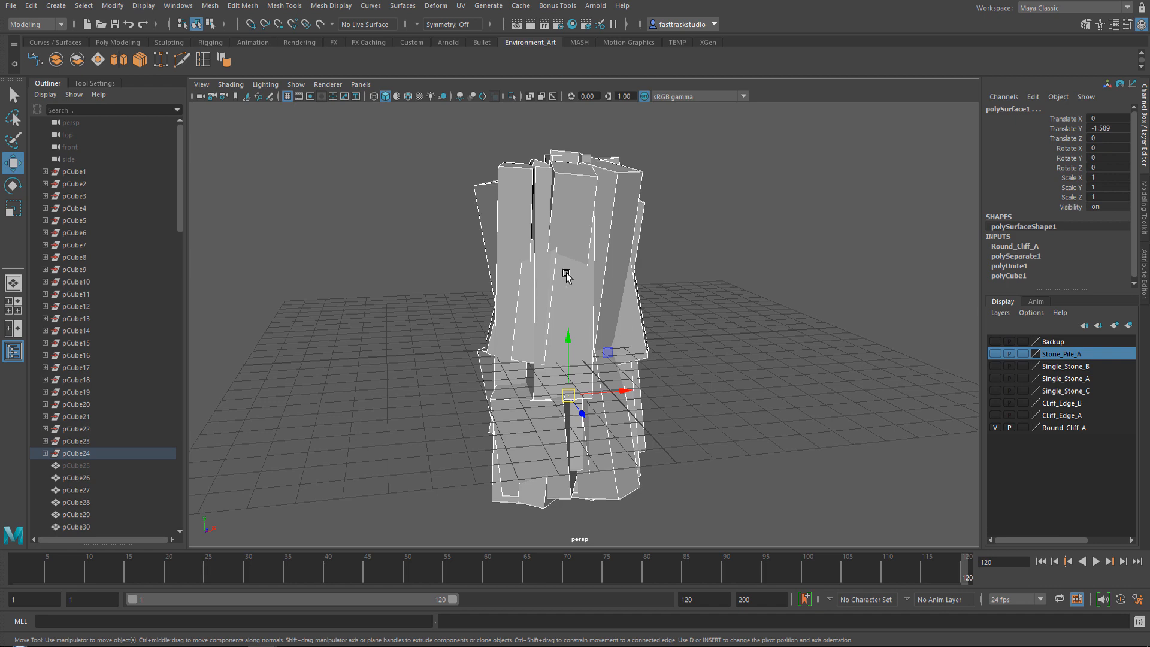
Step: Start Export Selection and create a ToZ folder inside the Exports folder as the destination
{"action": "left_click", "coordinate": [9, 6]}
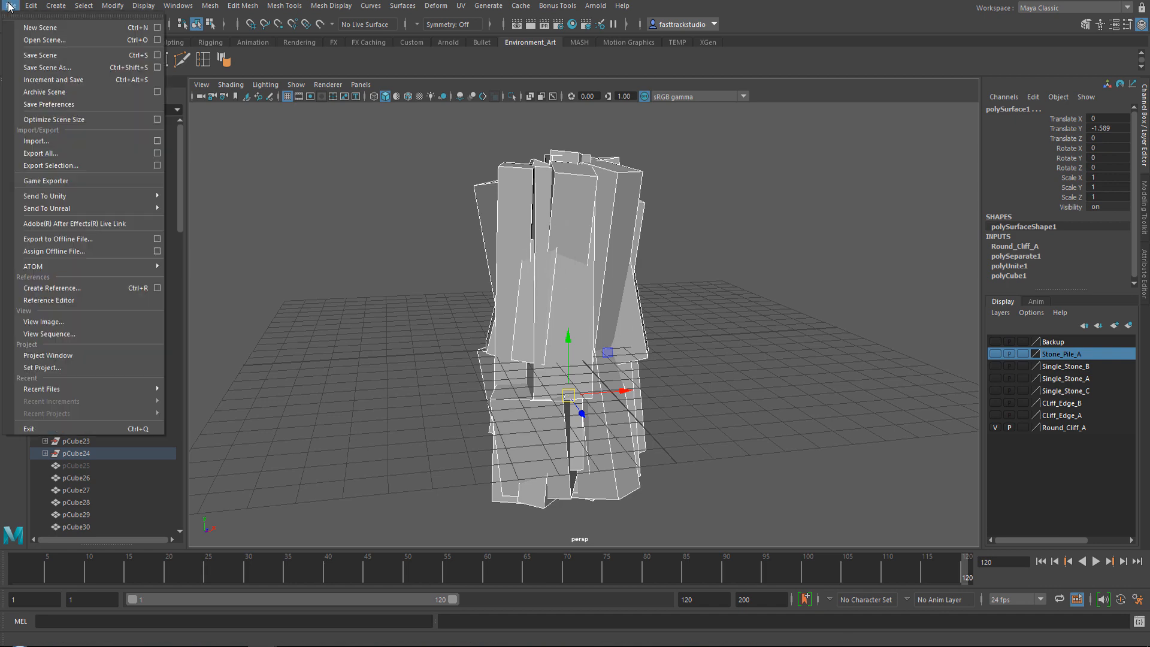
{"action": "left_click", "coordinate": [72, 167]}
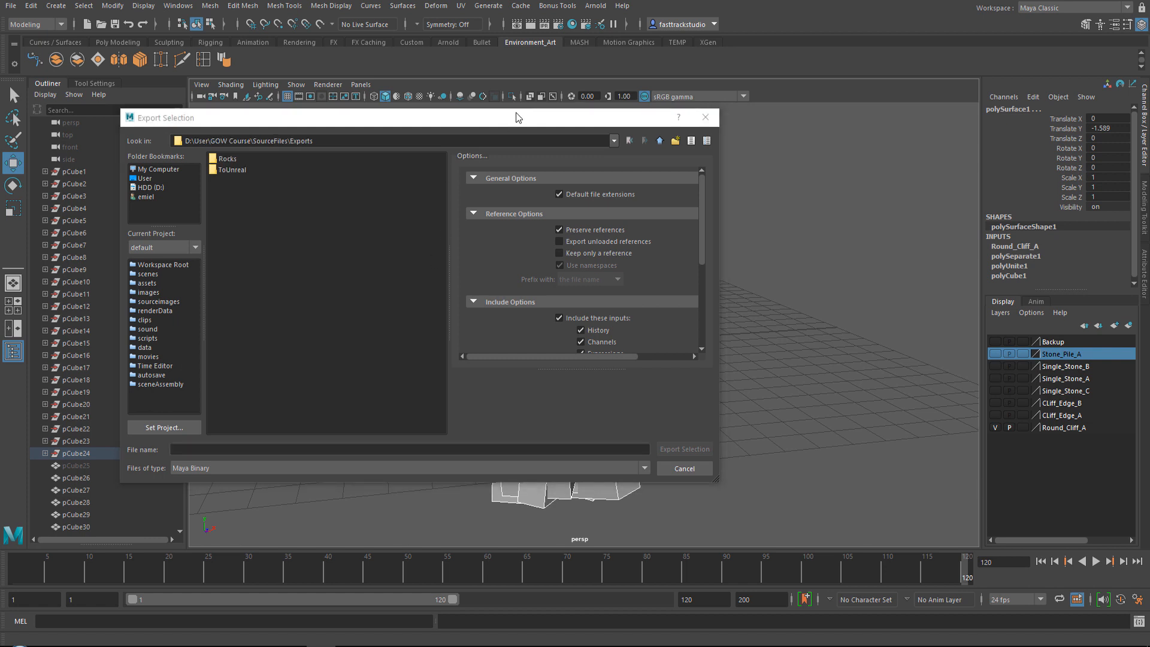
{"action": "left_click_drag", "start_coordinate": [519, 117], "coordinate": [676, 142]}
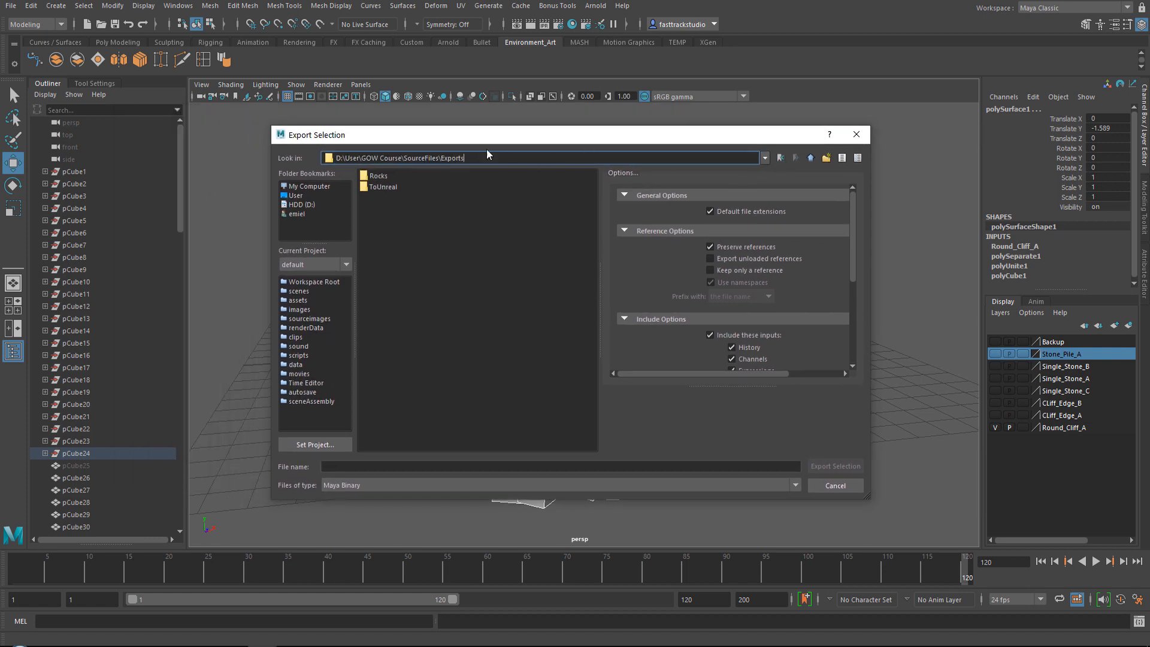
{"action": "left_click", "coordinate": [827, 157]}
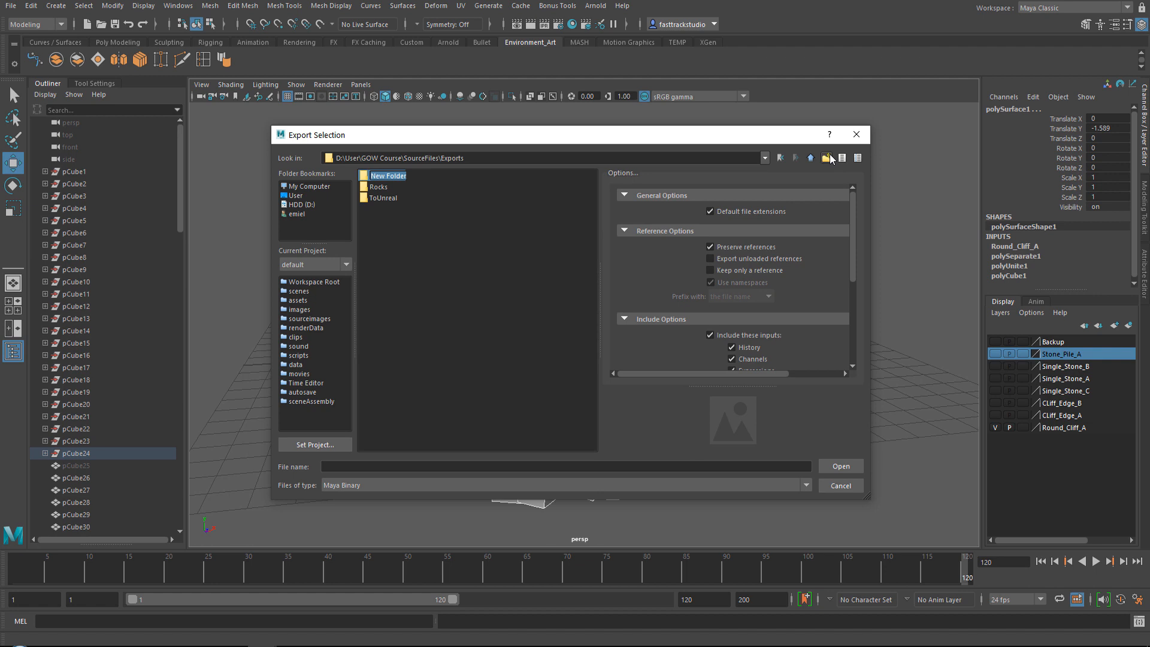
{"action": "type", "text": "ToZ"}
{"action": "key", "text": "Return"}
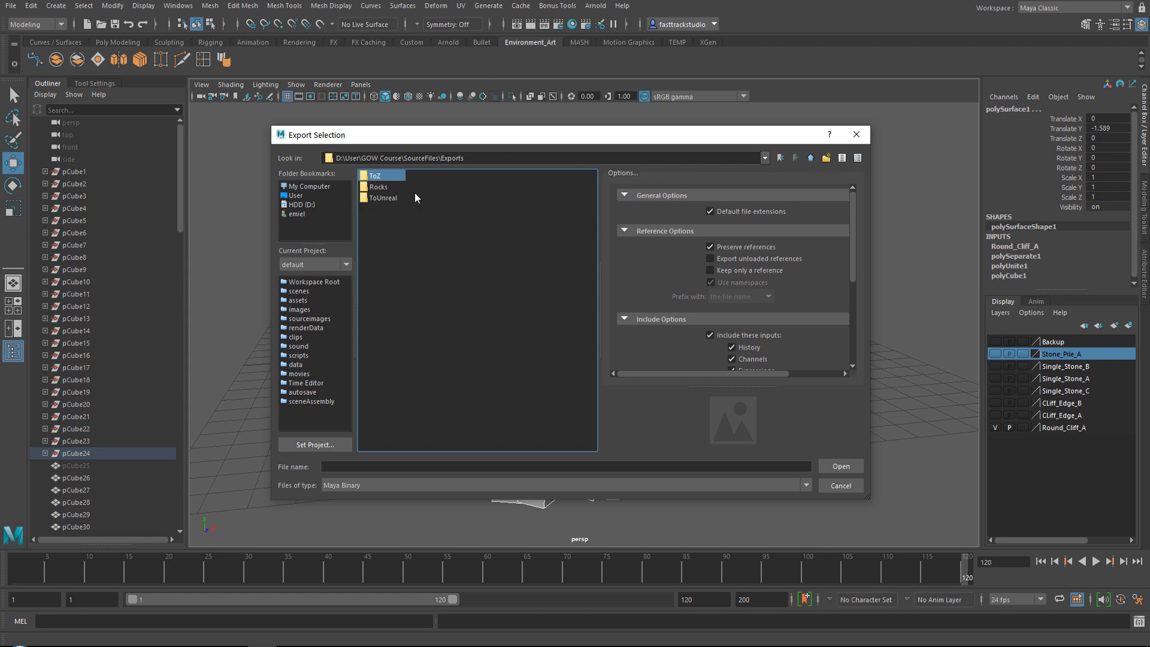
{"action": "double_click", "coordinate": [386, 176]}
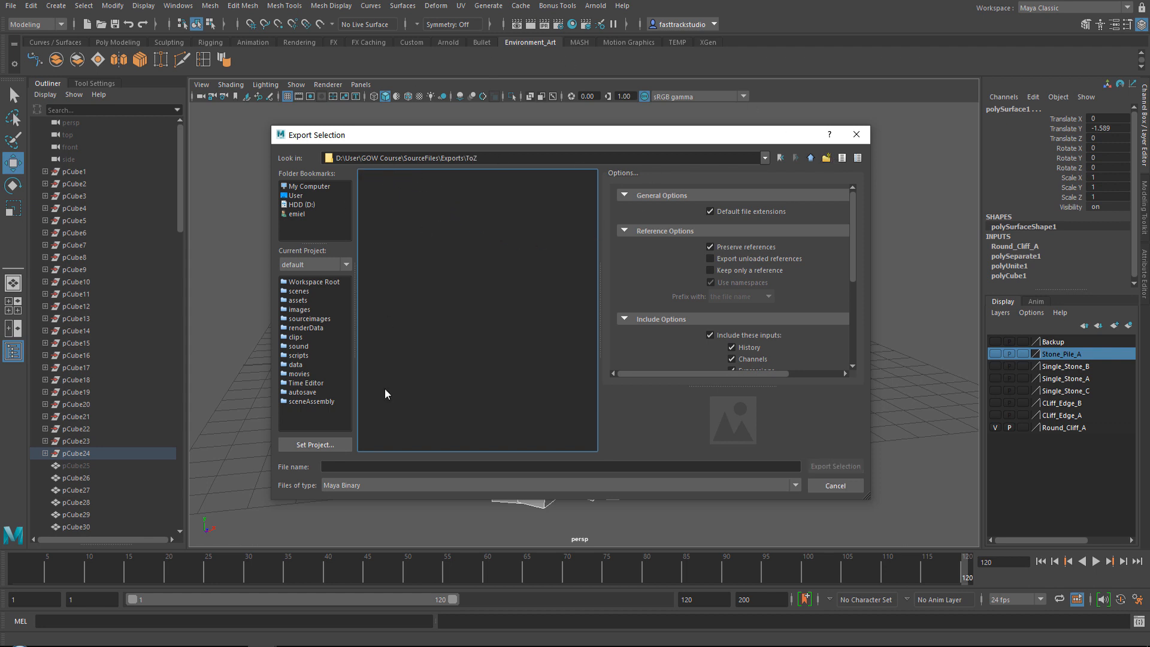
Step: Export the selected cliff pieces in OBJexport format with the file name Round_Cliff_A
{"action": "left_click", "coordinate": [381, 484]}
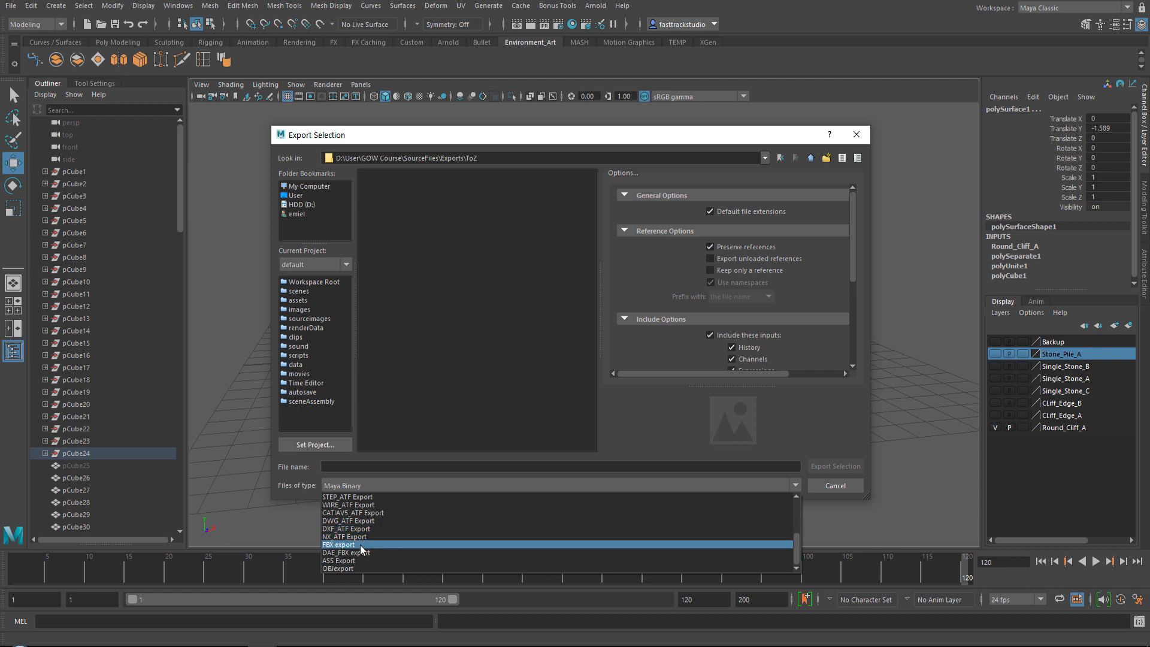
{"action": "left_click", "coordinate": [339, 568]}
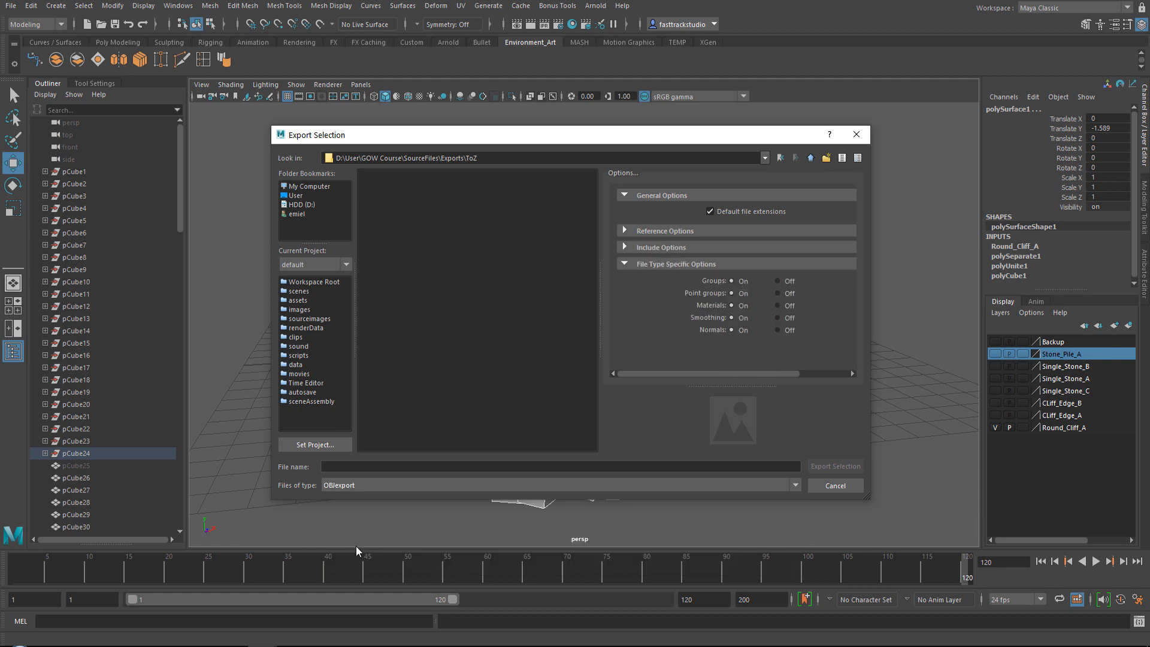
{"action": "left_click", "coordinate": [378, 465]}
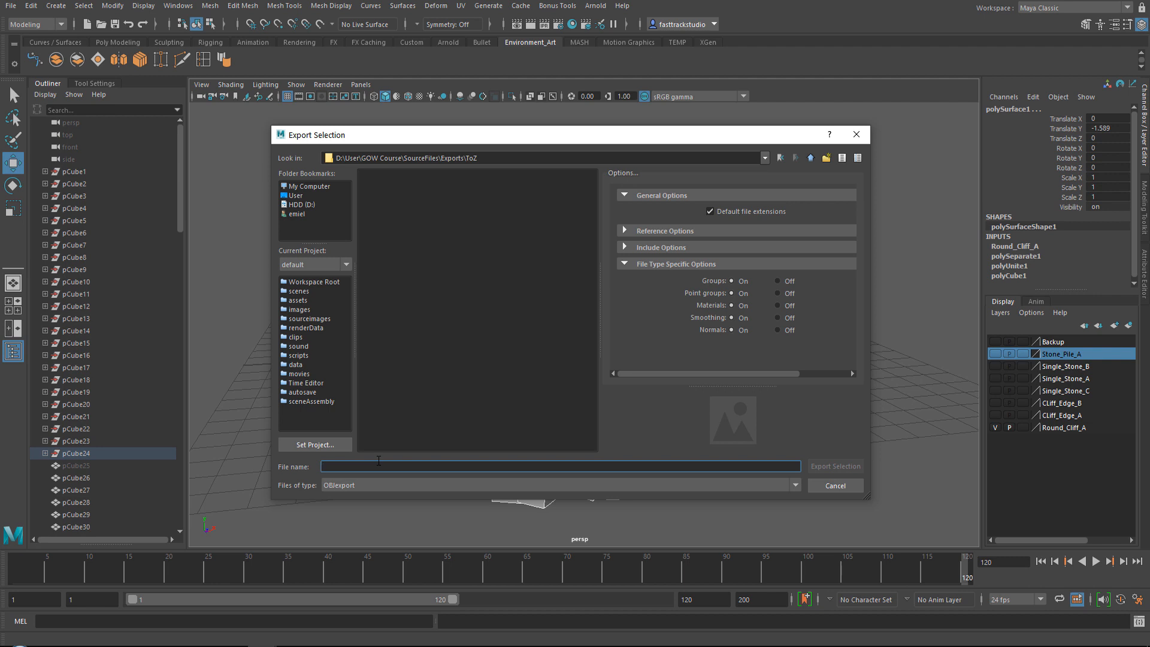
{"action": "type", "text": "Round_Cliff_A"}
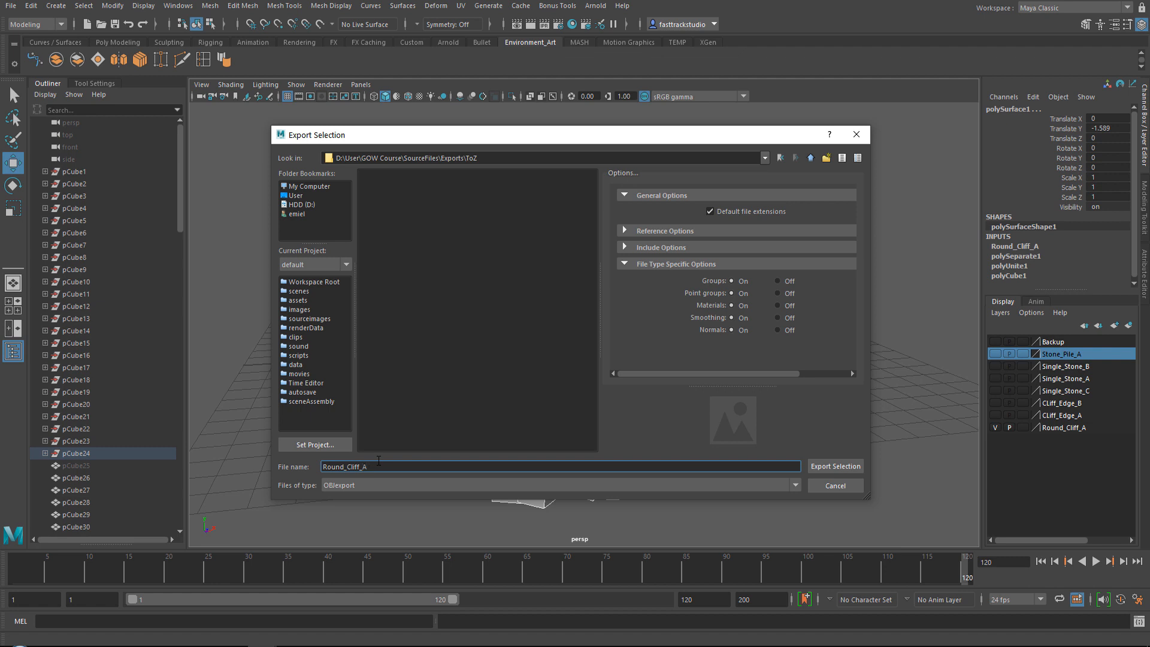
{"action": "left_click", "coordinate": [832, 467]}
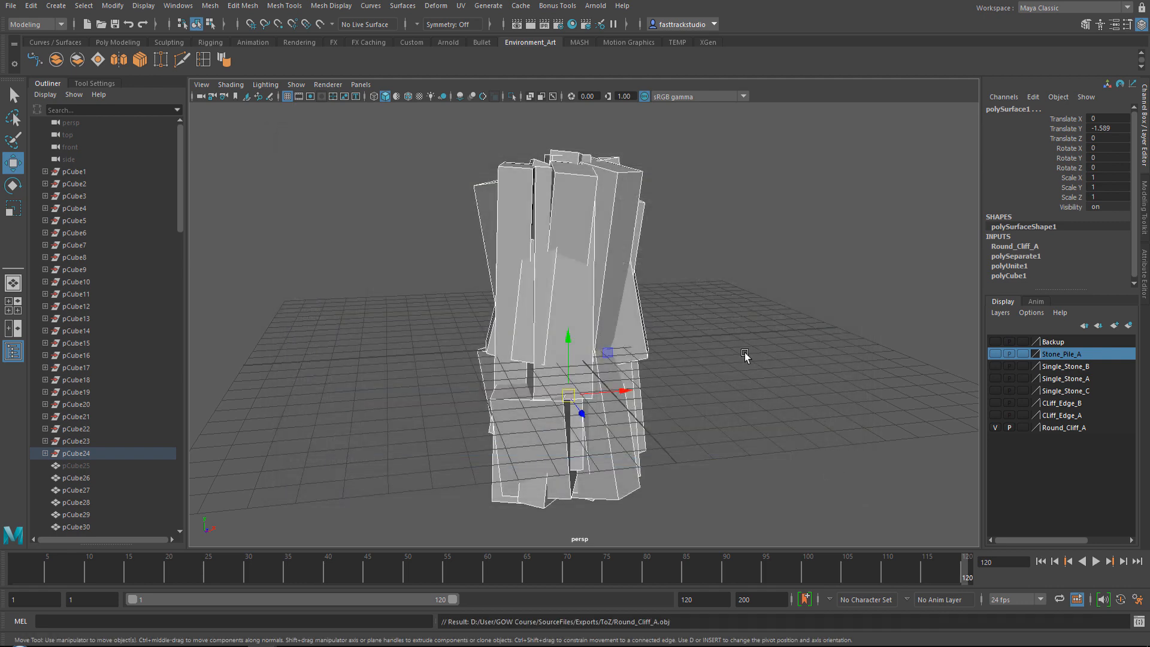
Step: Deselect the cliff, hide Round_Cliff_A, and preview the CLiff_Edge_A and CLiff_Edge_B layers one at a time
{"action": "left_click", "coordinate": [811, 308]}
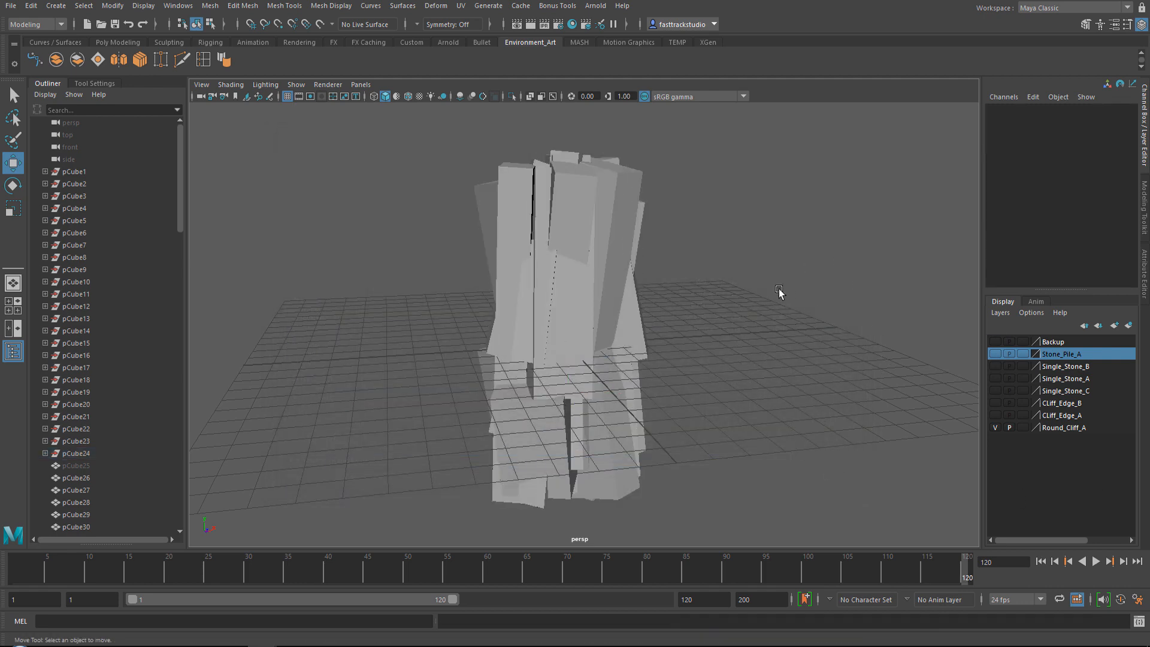
{"action": "left_click_drag", "start_coordinate": [667, 269], "coordinate": [638, 288], "text": "alt"}
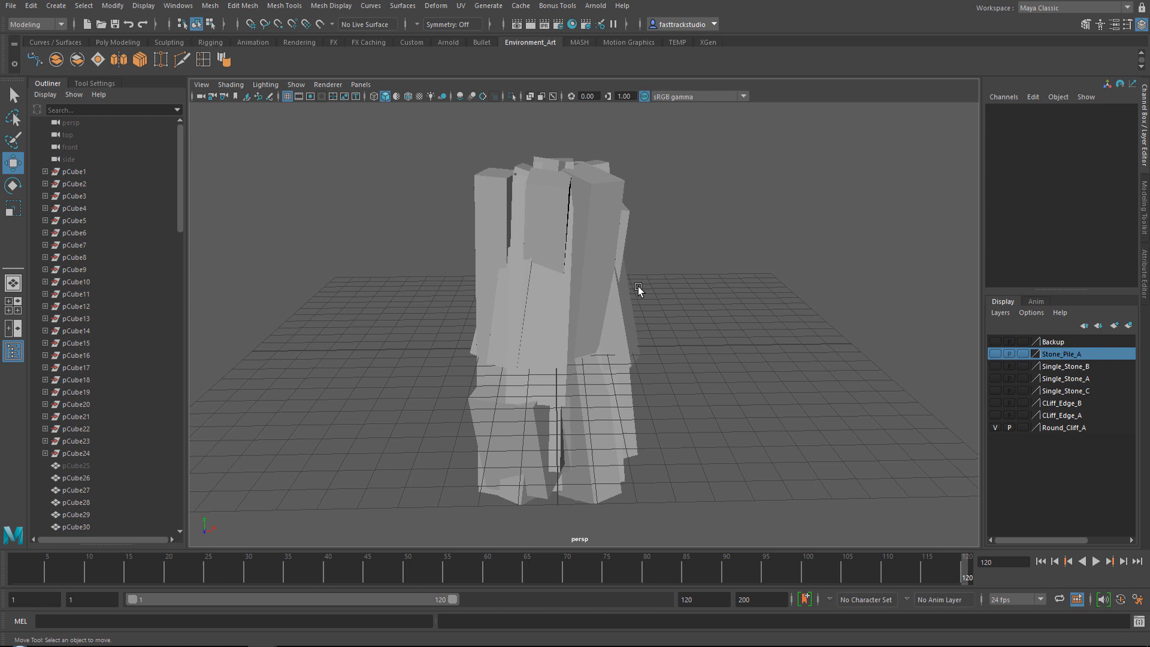
{"action": "left_click", "coordinate": [995, 427]}
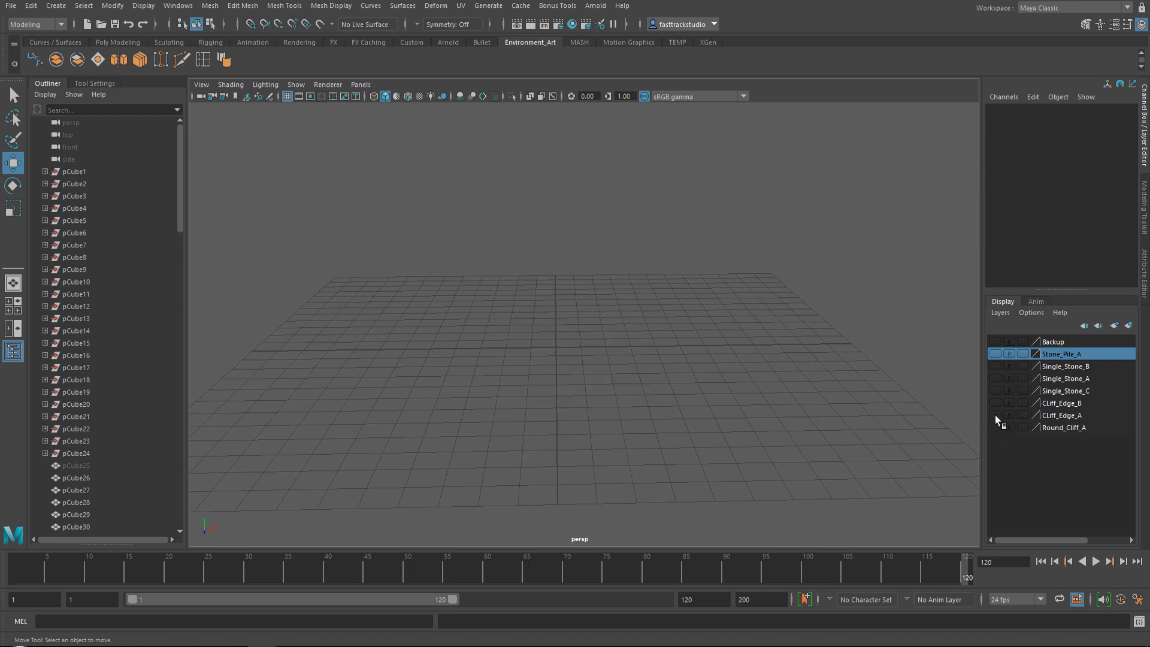
{"action": "left_click", "coordinate": [995, 415]}
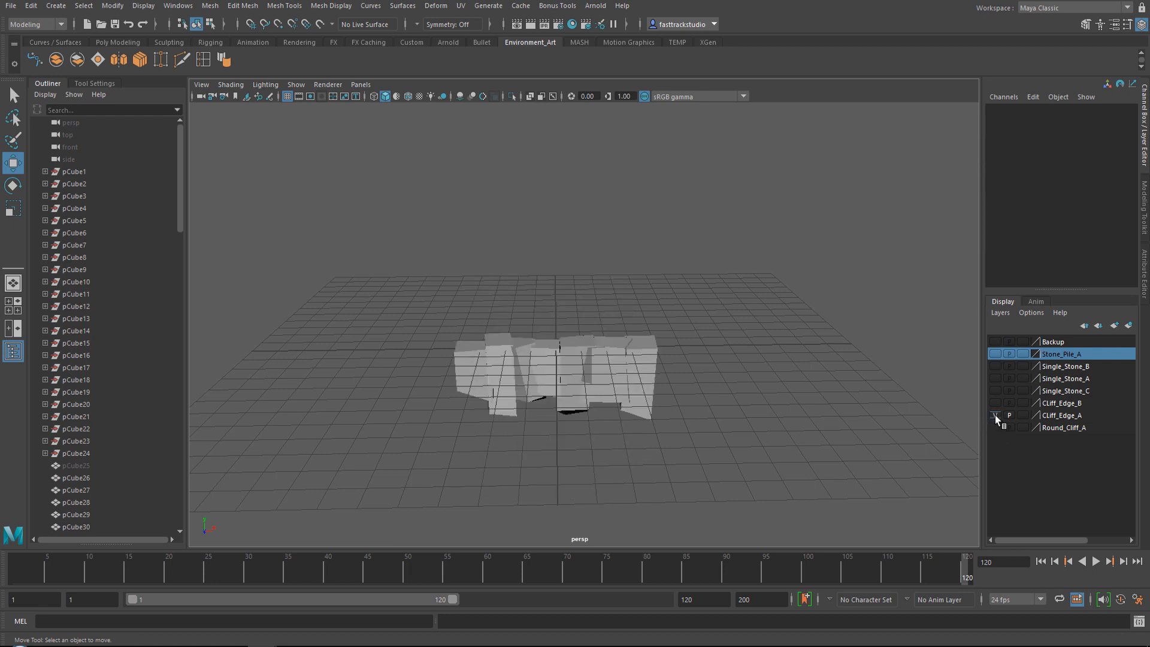
{"action": "left_click", "coordinate": [996, 415]}
{"action": "left_click", "coordinate": [996, 403]}
{"action": "left_click", "coordinate": [995, 402]}
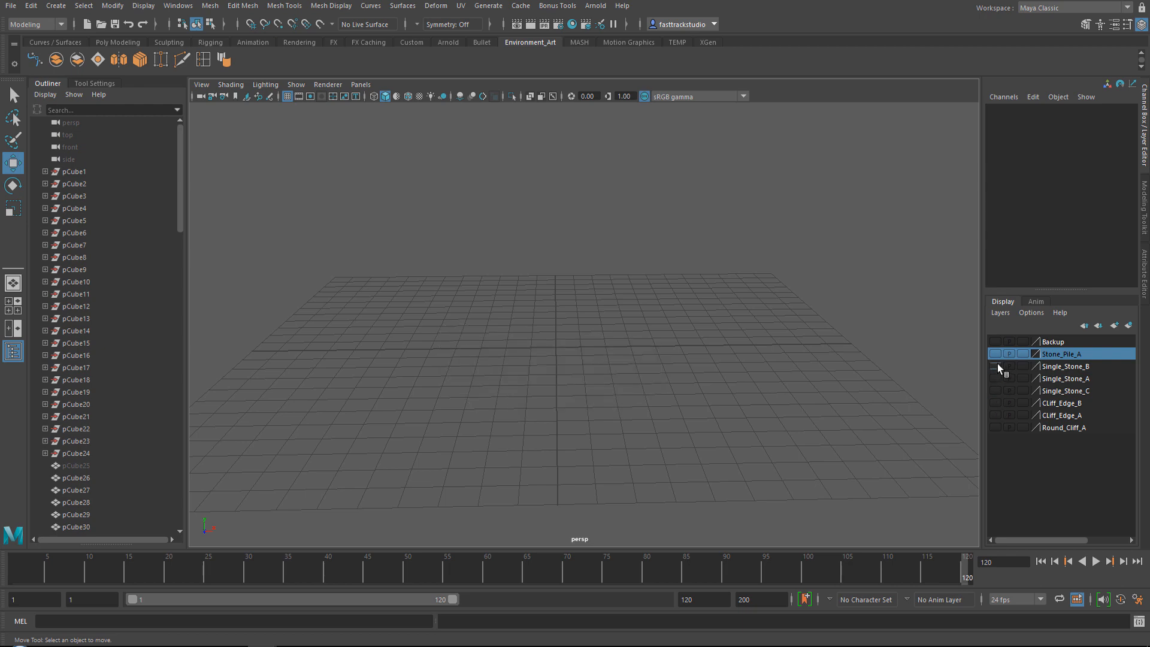
Step: Examine the rocks on the Stone_Pile_A layer, hide it, and turn Round_Cliff_A back on
{"action": "left_click", "coordinate": [997, 356]}
{"action": "scroll", "coordinate": [623, 329], "scroll_direction": "up", "scroll_amount": 6}
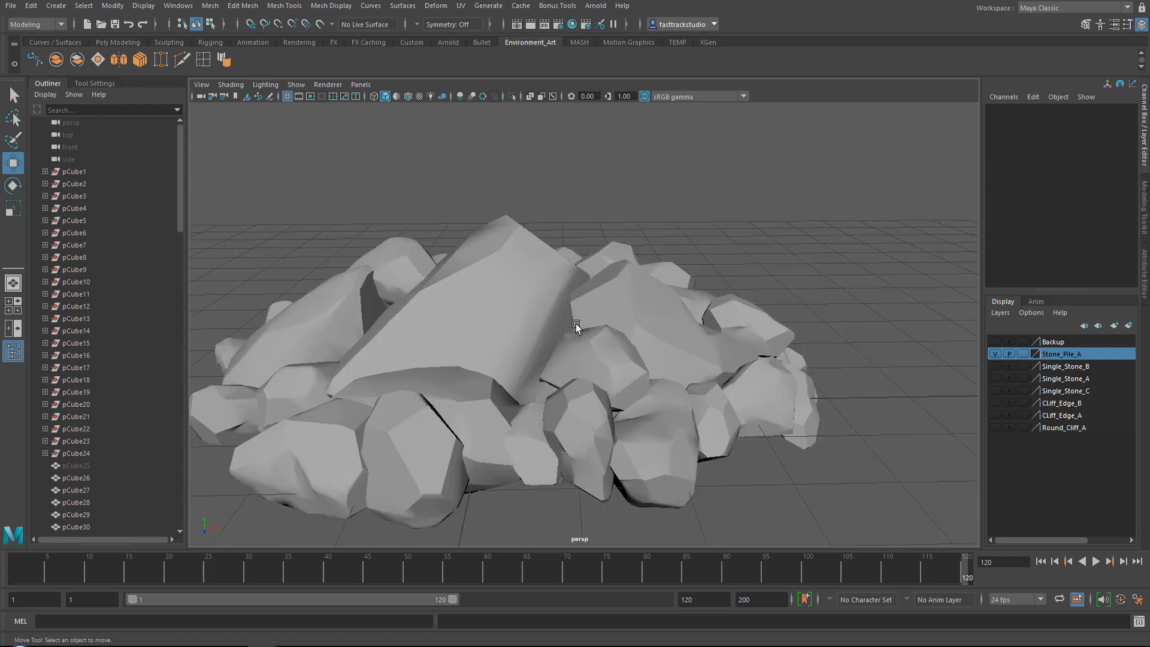
{"action": "left_click_drag", "start_coordinate": [563, 366], "coordinate": [588, 282], "text": "alt"}
{"action": "left_click", "coordinate": [650, 351]}
{"action": "left_click", "coordinate": [995, 354]}
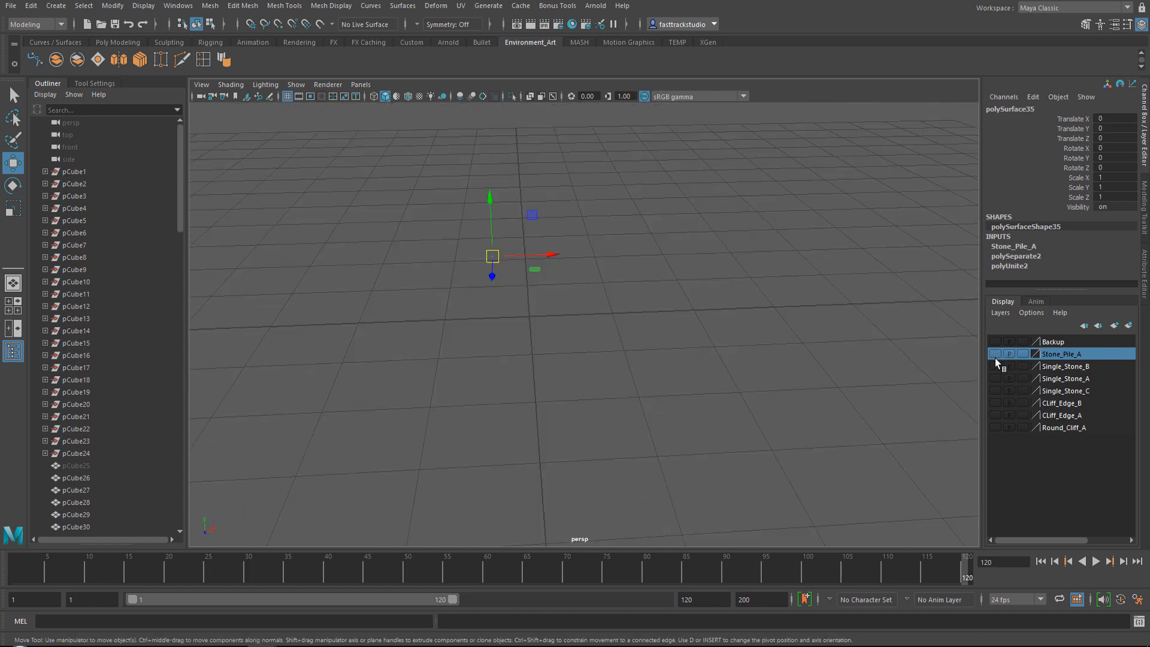
{"action": "left_click", "coordinate": [994, 428]}
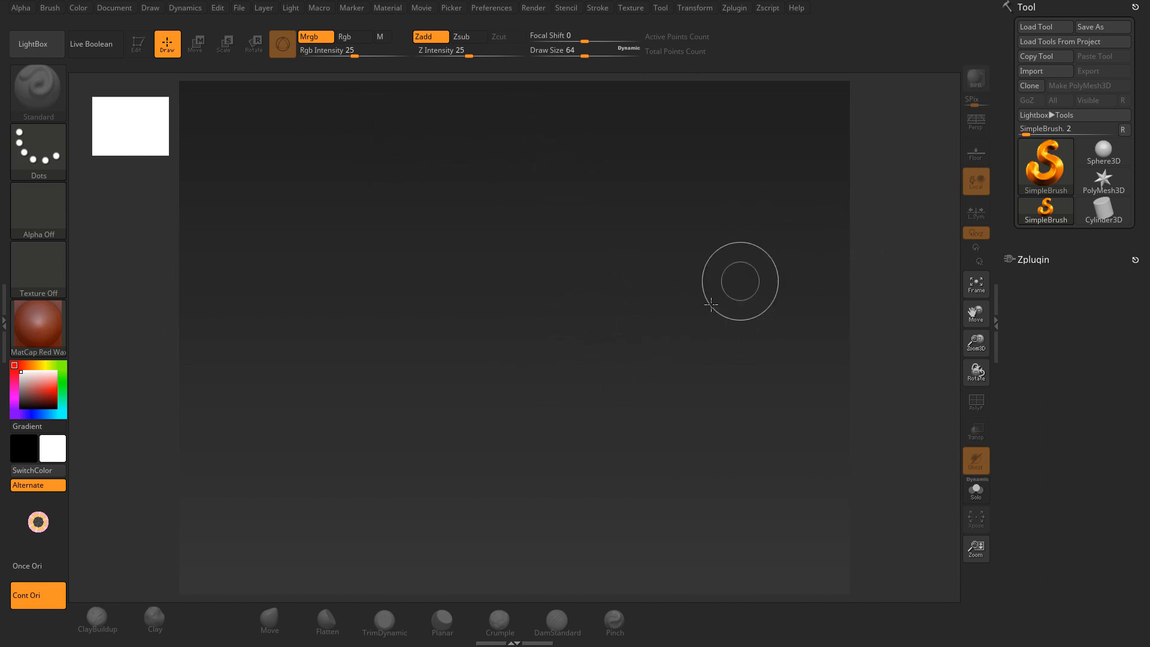
Step: Switch to ZBrush and import Round_Cliff_A.obj from D:\User\GOW Course\SourceFiles\Exports\ToZ, using PolyMesh3D as the active tool
{"action": "left_click", "coordinate": [1046, 71]}
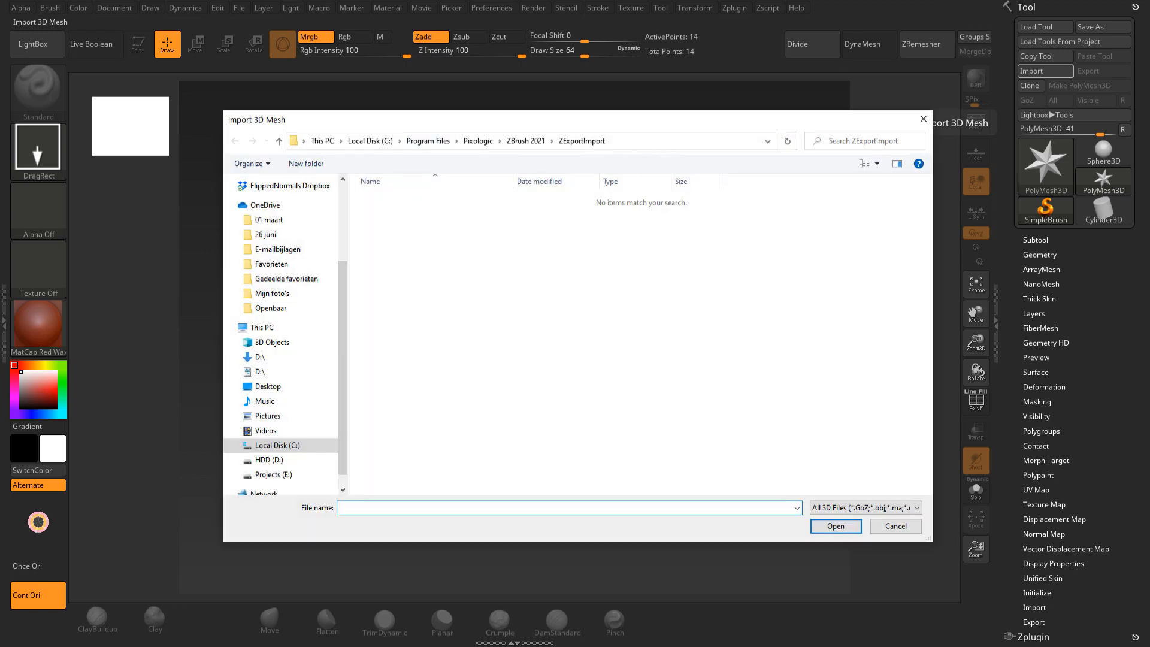
{"action": "left_click", "coordinate": [696, 140]}
{"action": "type", "text": "D:\\User\\GOW Course\\SourceFiles\\Exports"}
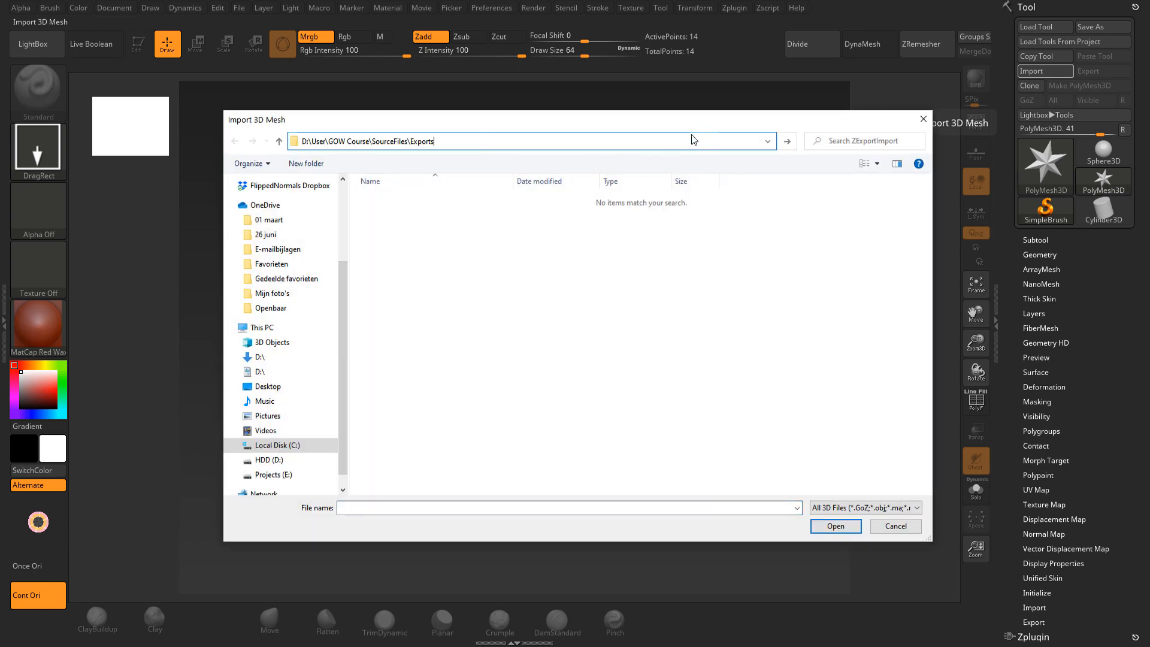
{"action": "key", "text": "Return"}
{"action": "left_click", "coordinate": [386, 229]}
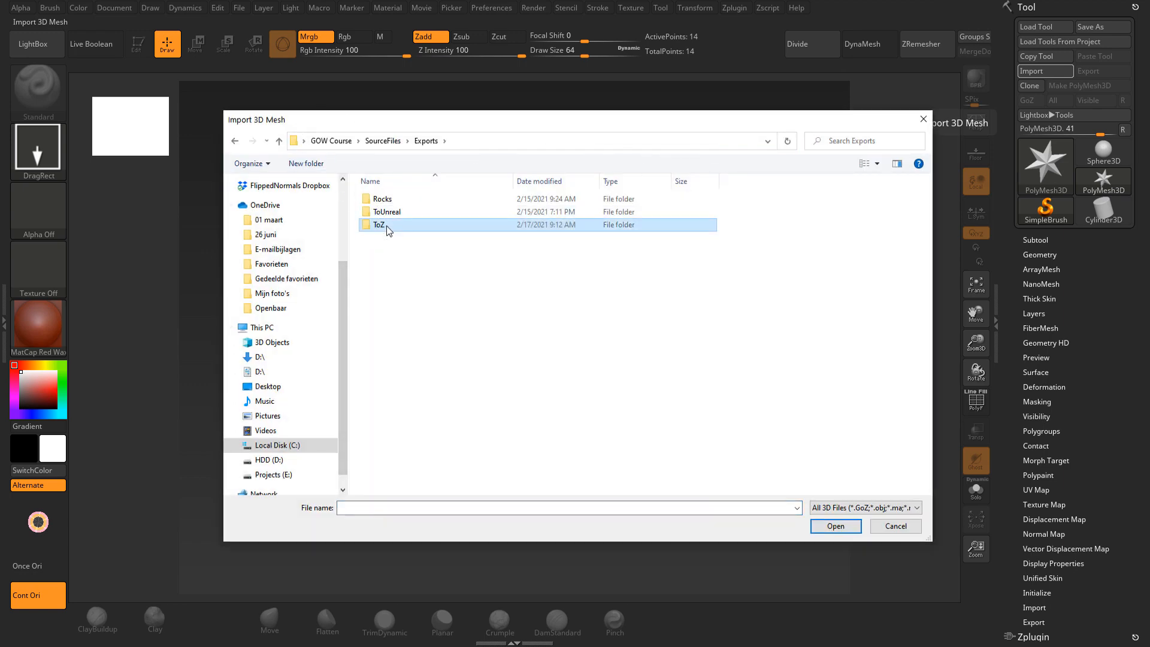
{"action": "double_click", "coordinate": [386, 228]}
{"action": "left_click", "coordinate": [403, 211]}
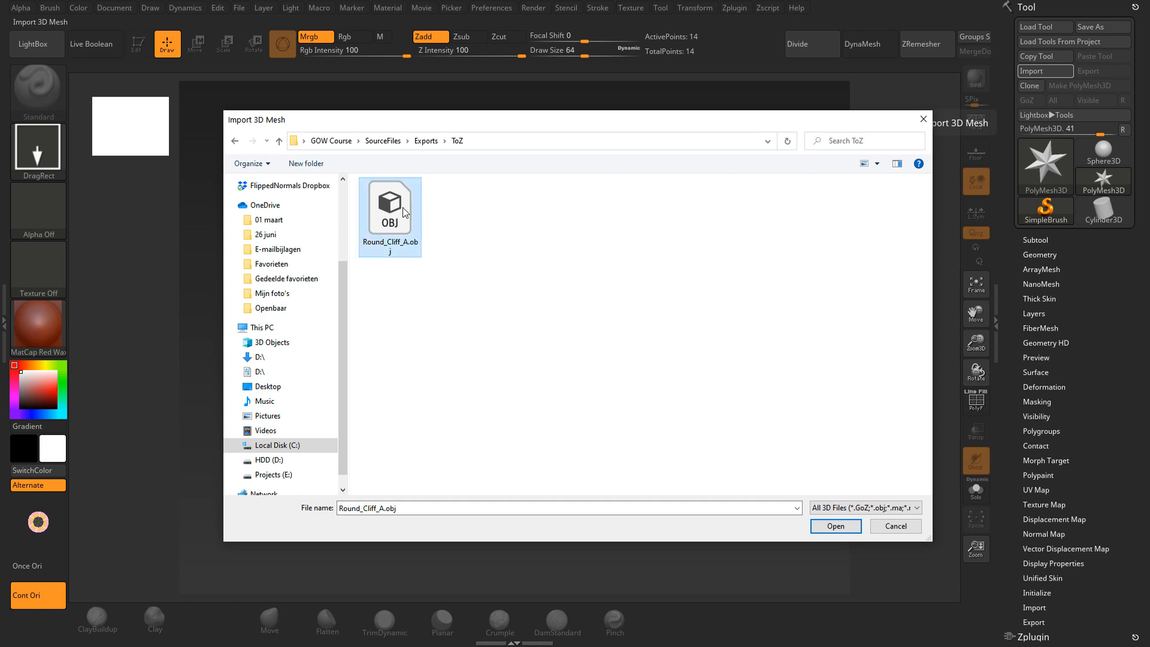
{"action": "left_click", "coordinate": [836, 526]}
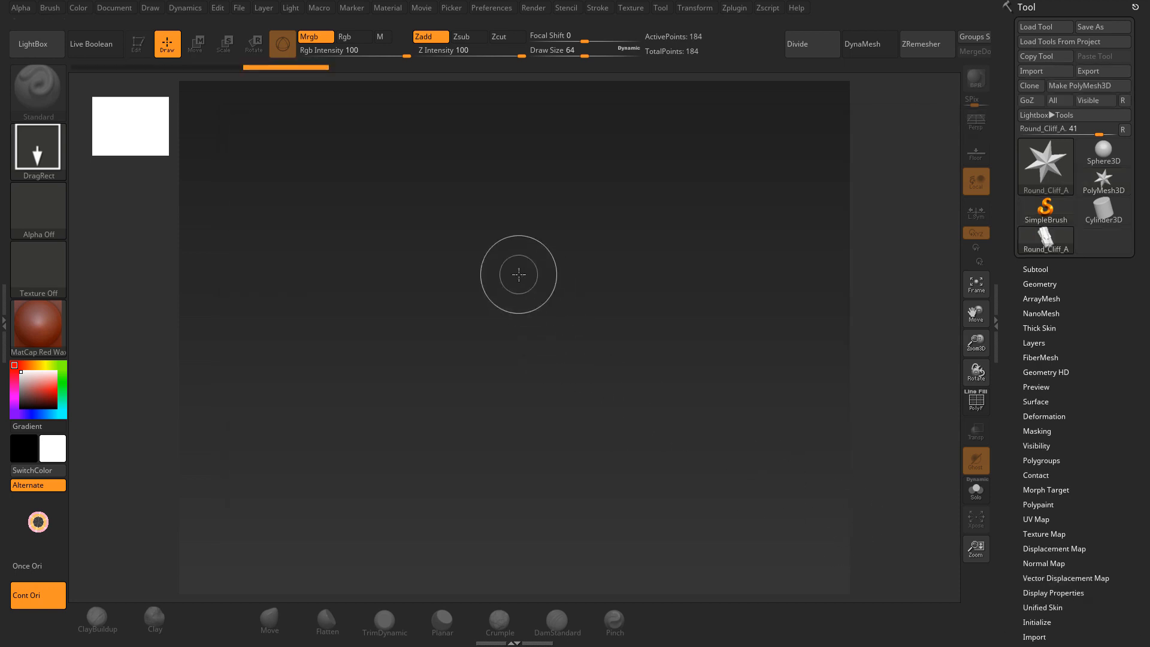
Step: Draw the imported Round_Cliff_A mesh upright on the canvas and enable Edit mode
{"action": "left_click_drag", "start_coordinate": [525, 302], "coordinate": [521, 572]}
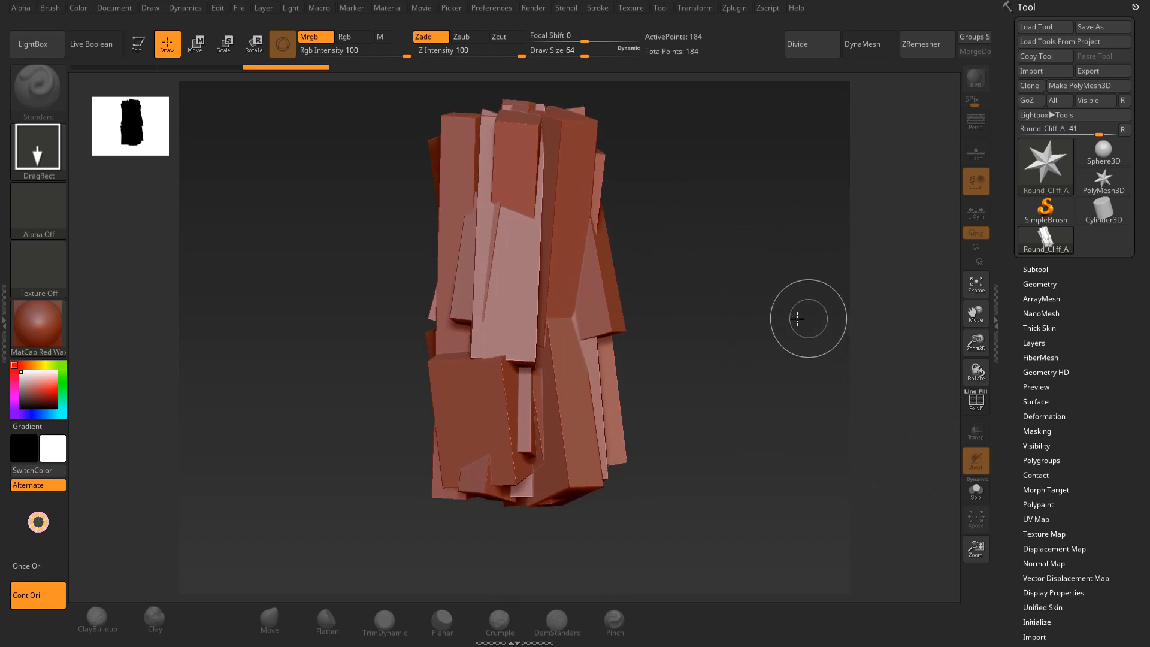
{"action": "left_click", "coordinate": [144, 53]}
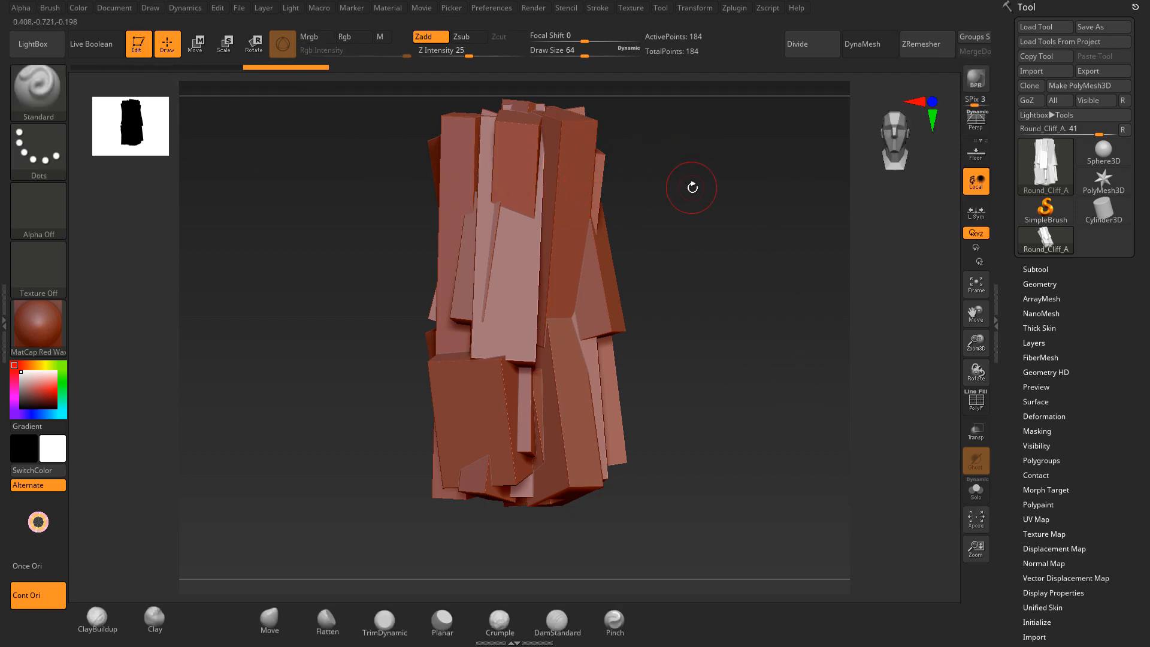
Step: Switch to the image viewer and examine the cliff rock shapes up close in the environment reference renders
{"action": "mouse_move", "coordinate": [689, 185]}
{"action": "left_mouse_down"}
{"action": "mouse_move", "coordinate": [685, 234]}
{"action": "mouse_move", "coordinate": [714, 269]}
{"action": "mouse_move", "coordinate": [652, 280]}
{"action": "mouse_move", "coordinate": [698, 288]}
{"action": "left_mouse_up"}
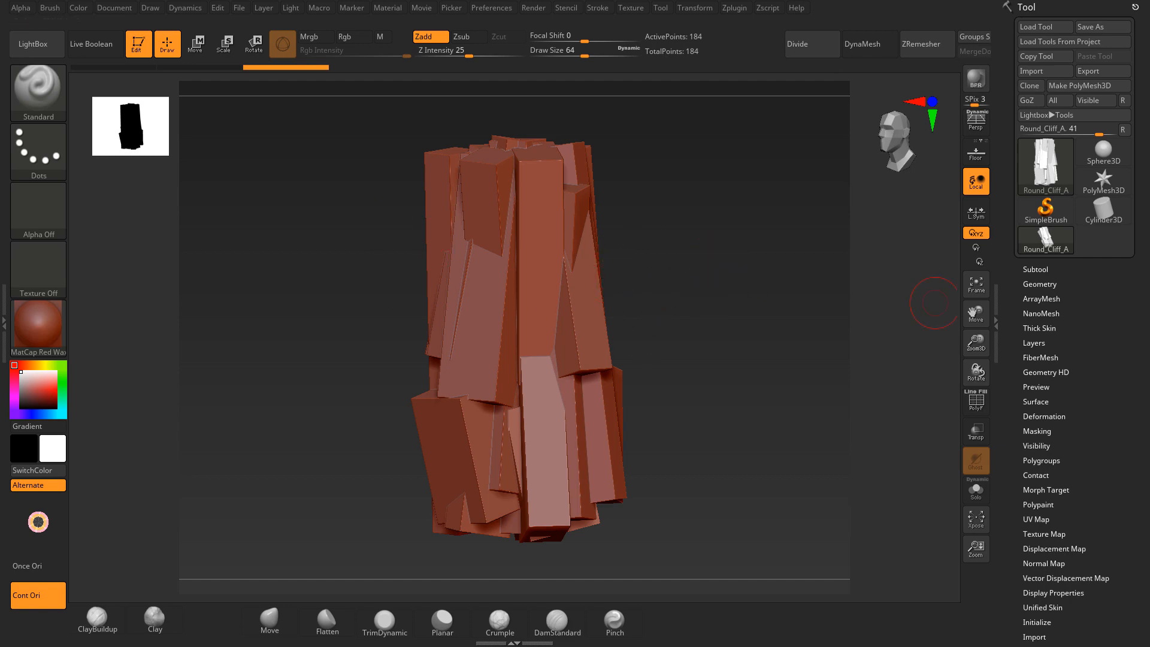
{"action": "key", "text": "alt+Tab"}
{"action": "scroll", "coordinate": [1008, 112], "scroll_direction": "up", "scroll_amount": 2}
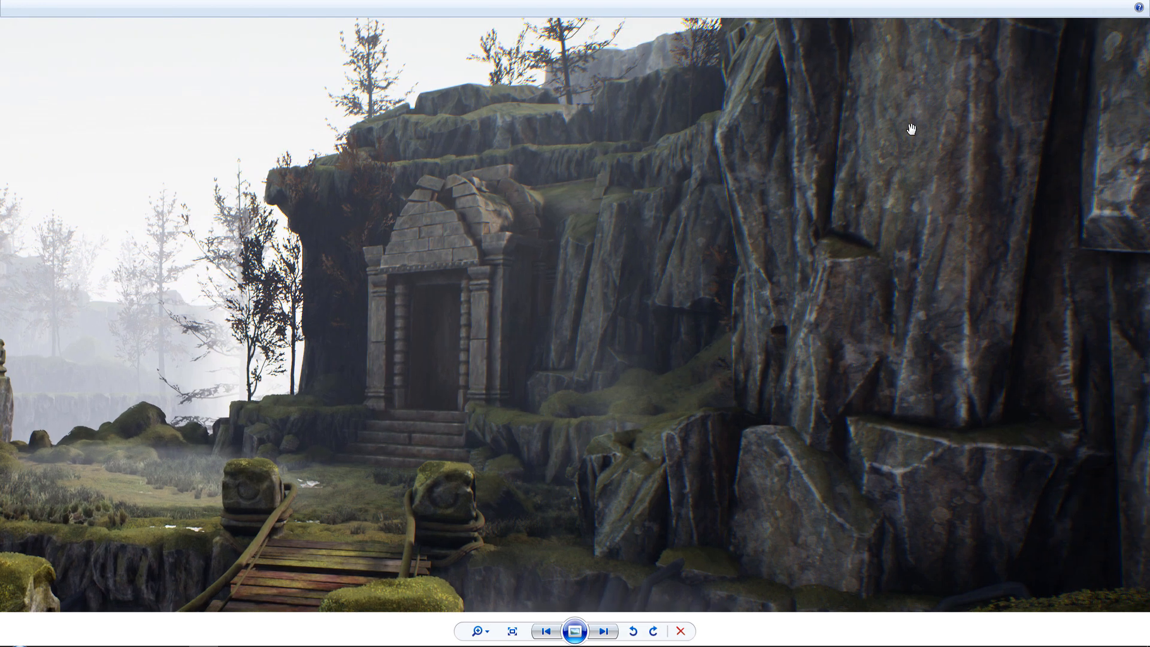
{"action": "scroll", "coordinate": [688, 188], "scroll_direction": "down", "scroll_amount": 2}
{"action": "key", "text": "Right"}
{"action": "key", "text": "Right"}
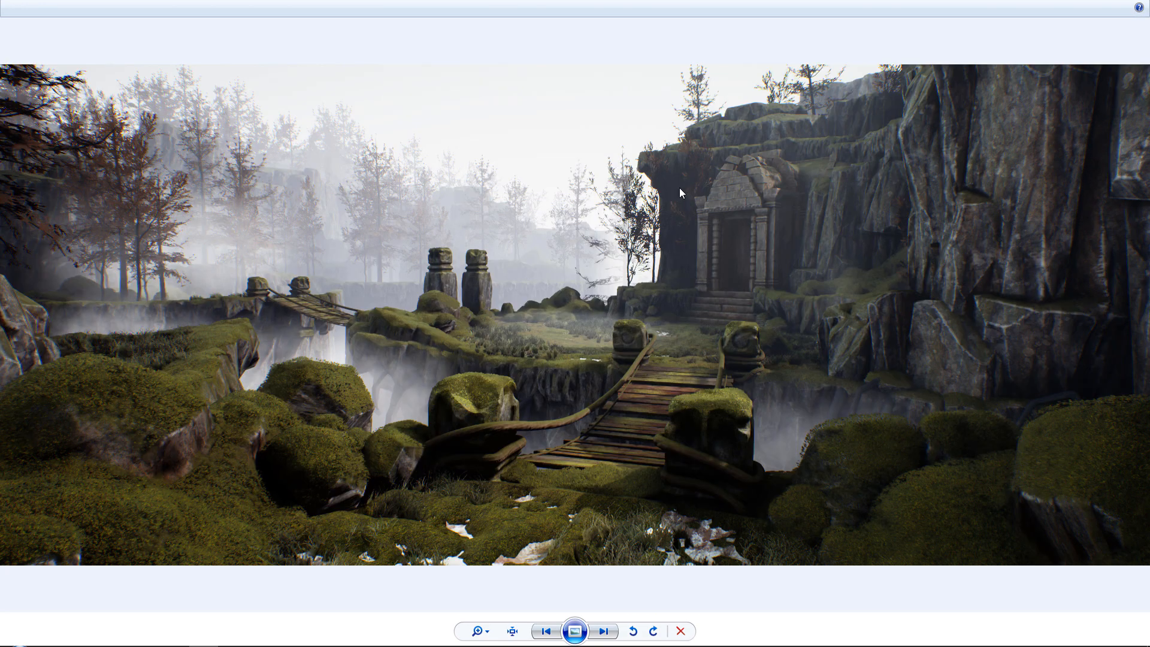
{"action": "scroll", "coordinate": [770, 232], "scroll_direction": "up", "scroll_amount": 2}
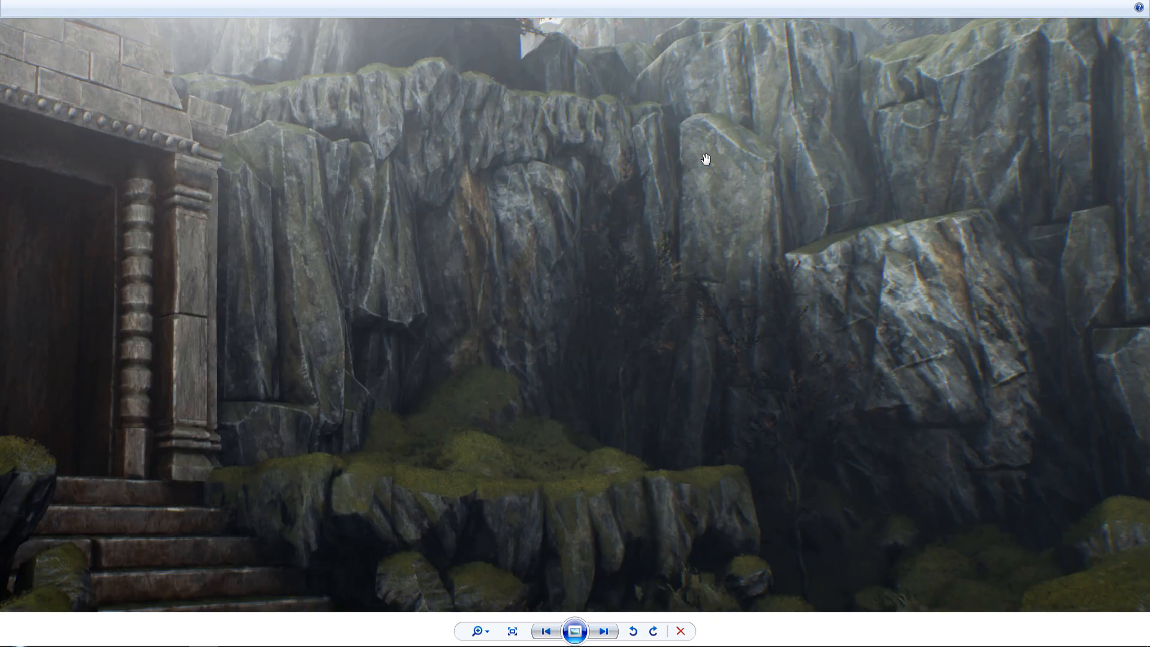
{"action": "key", "text": "Right"}
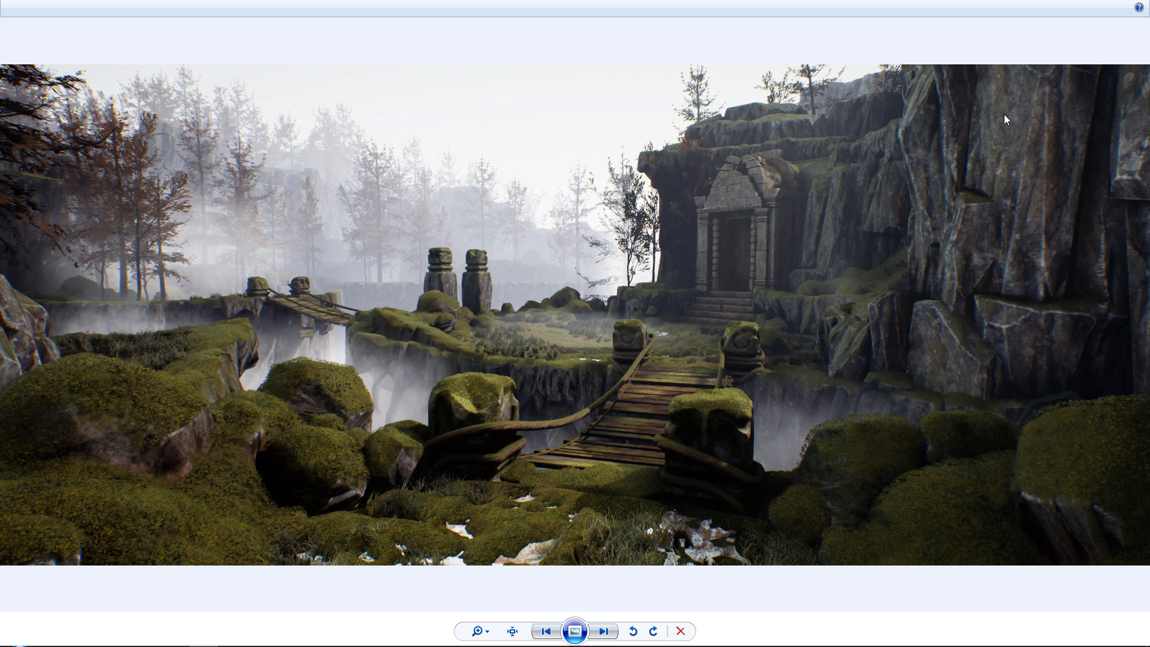
{"action": "scroll", "coordinate": [1035, 212], "scroll_direction": "up", "scroll_amount": 3}
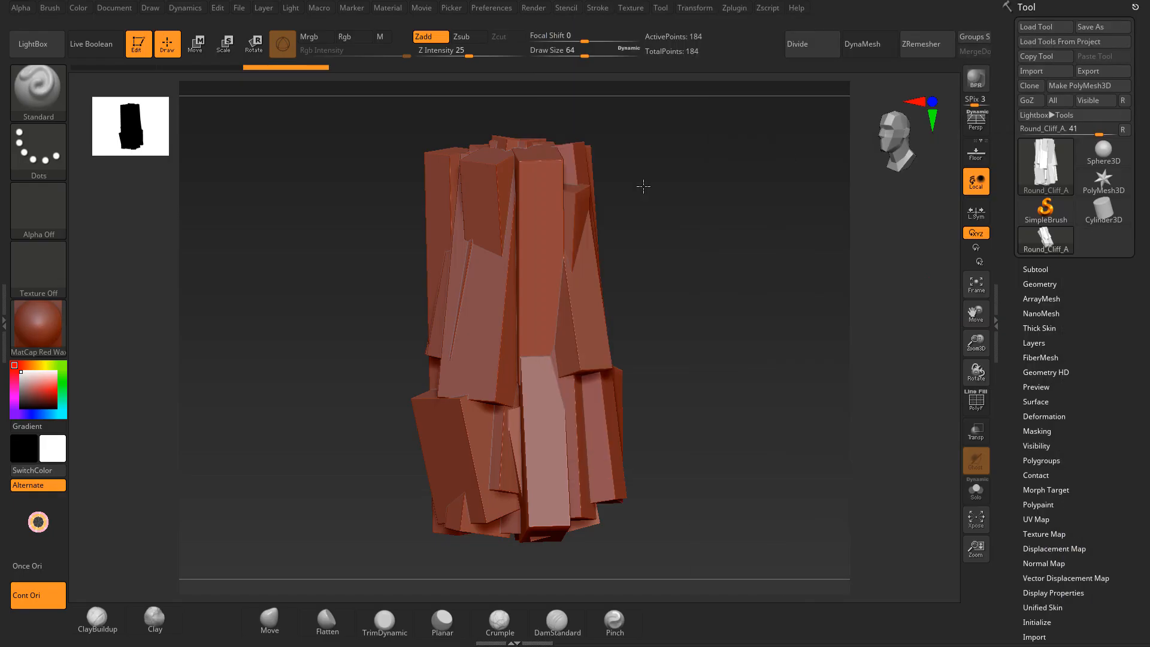
Step: Switch back to ZBrush and change the cliff mesh's material to BasicMaterial
{"action": "left_click_drag", "start_coordinate": [643, 187], "coordinate": [655, 185]}
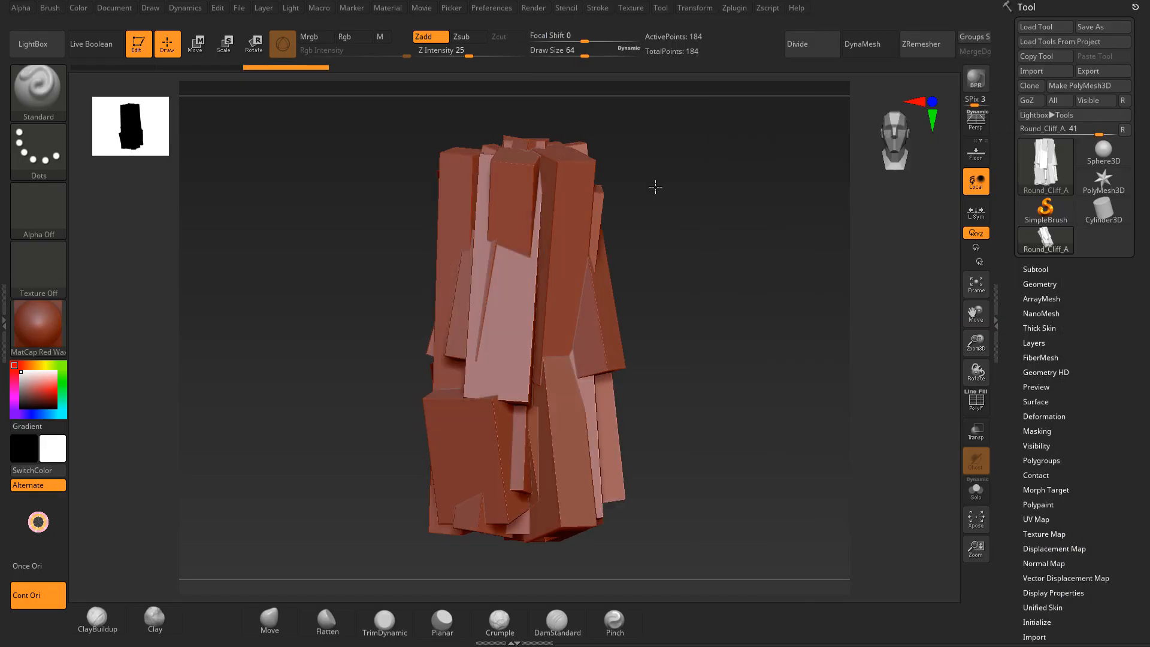
{"action": "left_click", "coordinate": [41, 314]}
{"action": "left_click", "coordinate": [38, 314]}
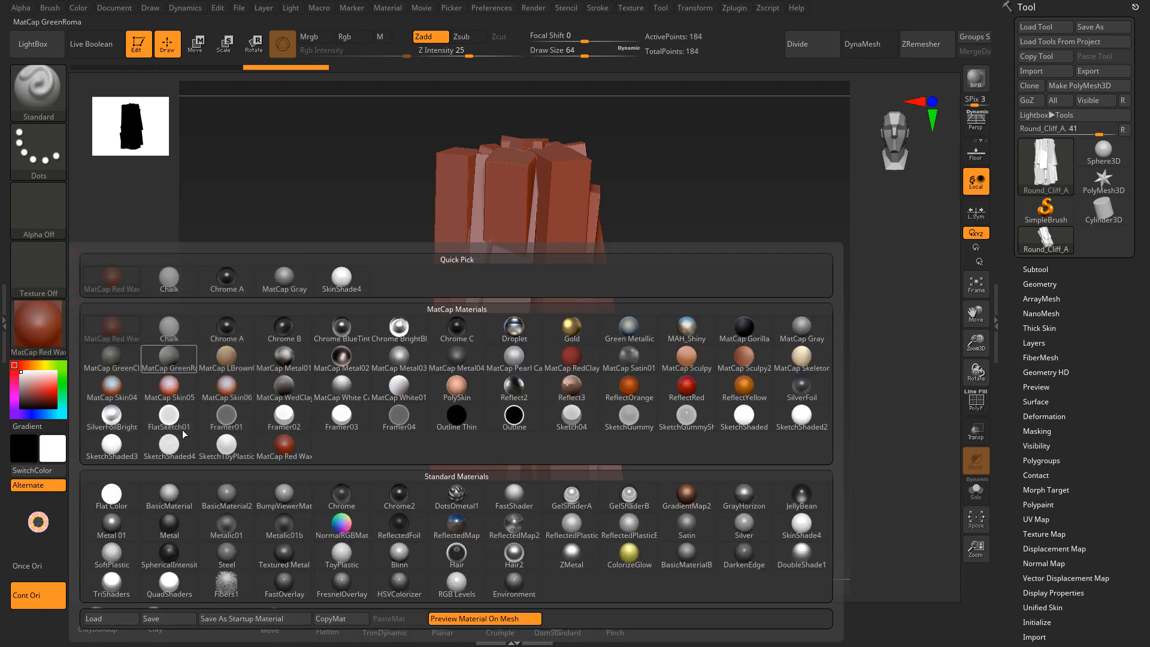
{"action": "left_click", "coordinate": [267, 464]}
{"action": "left_click_drag", "start_coordinate": [773, 339], "coordinate": [311, 144]}
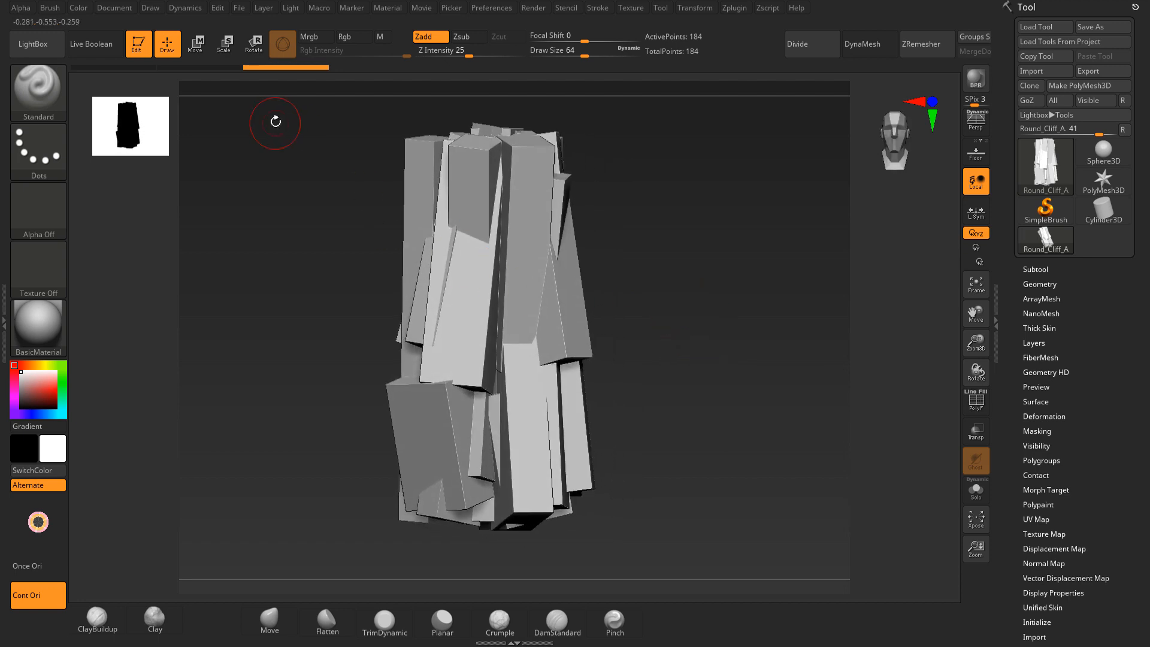
Step: Load the TrimSmoothBorder brush from the Trim folder of the LightBox brush library
{"action": "left_click", "coordinate": [37, 52]}
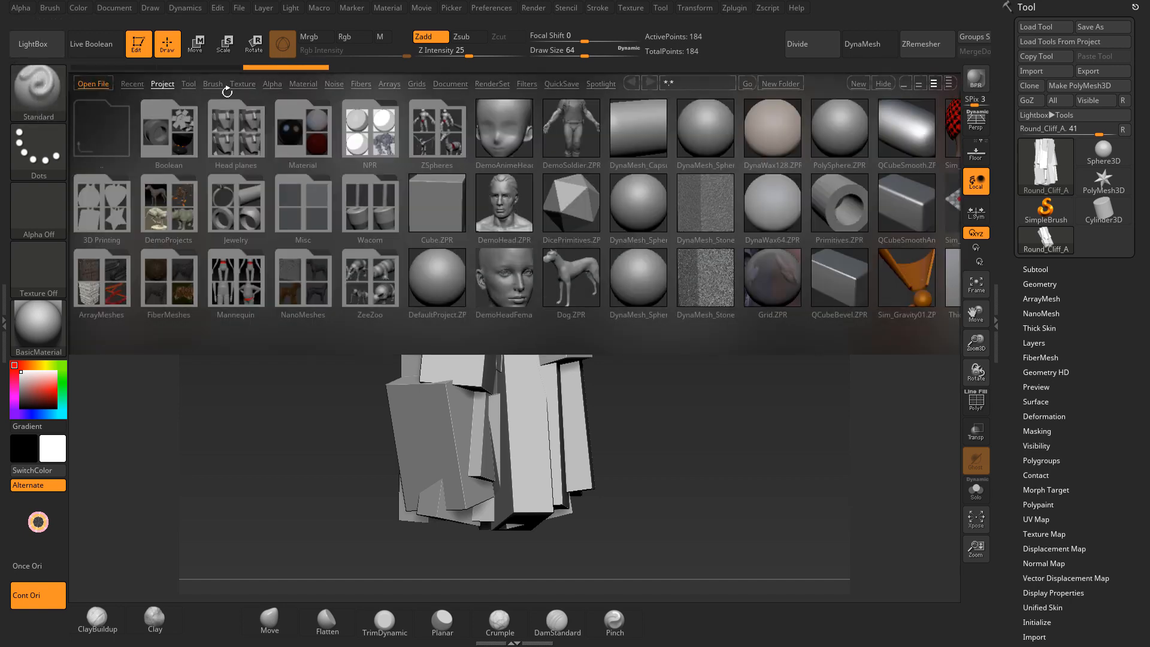
{"action": "left_click", "coordinate": [217, 85]}
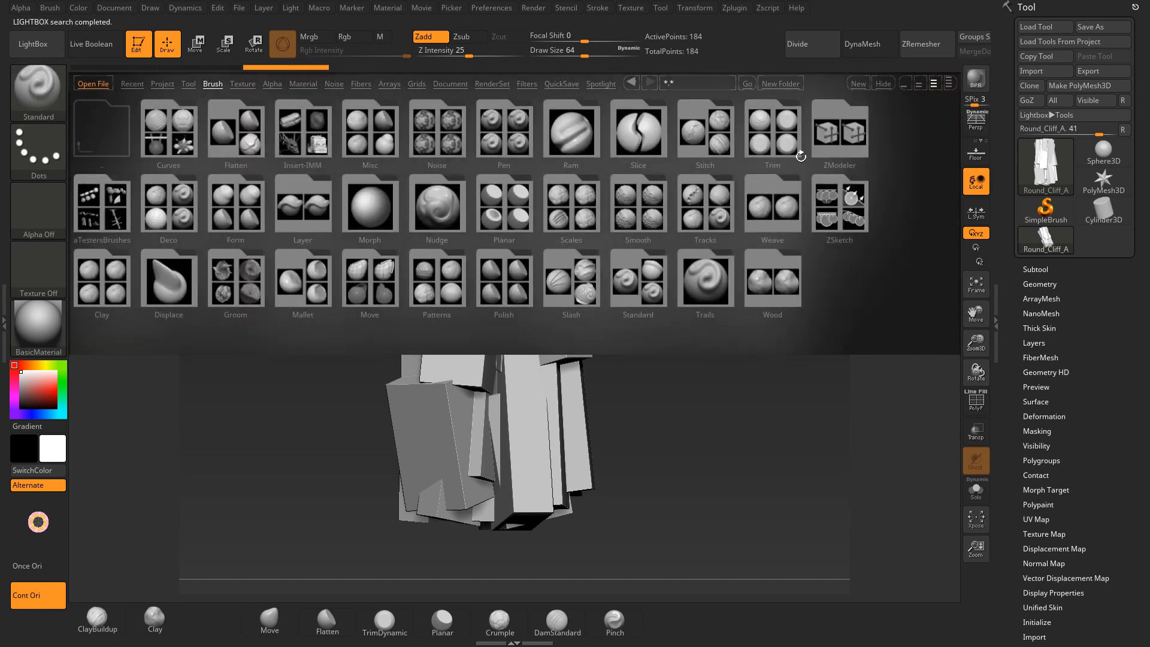
{"action": "double_click", "coordinate": [778, 144]}
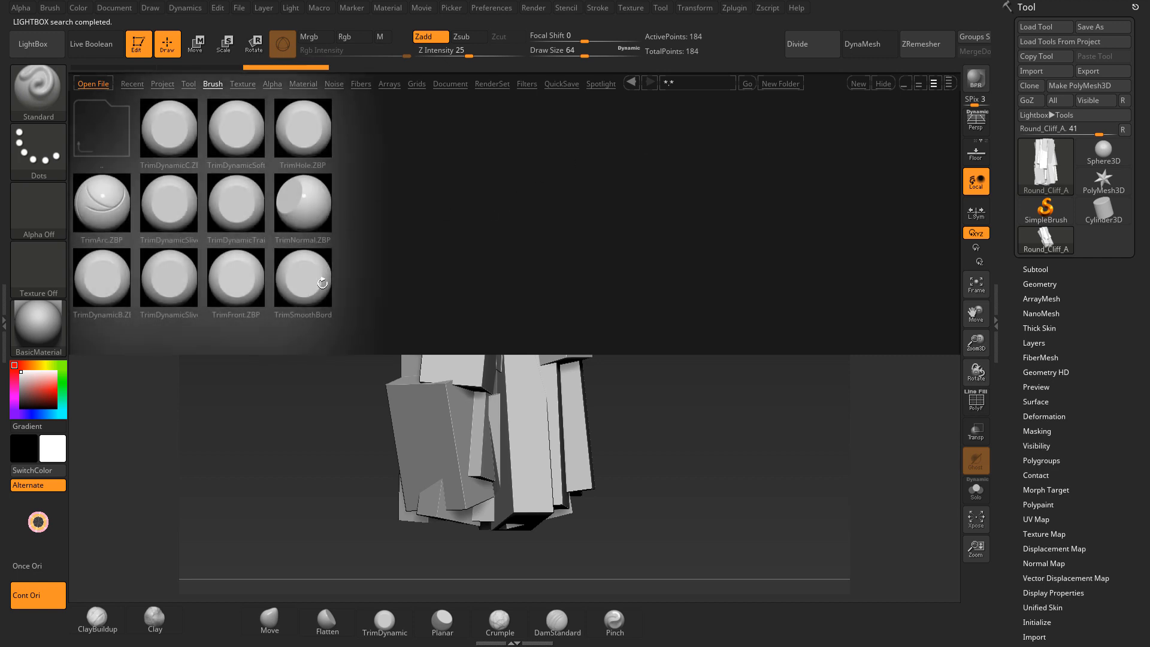
{"action": "double_click", "coordinate": [322, 289]}
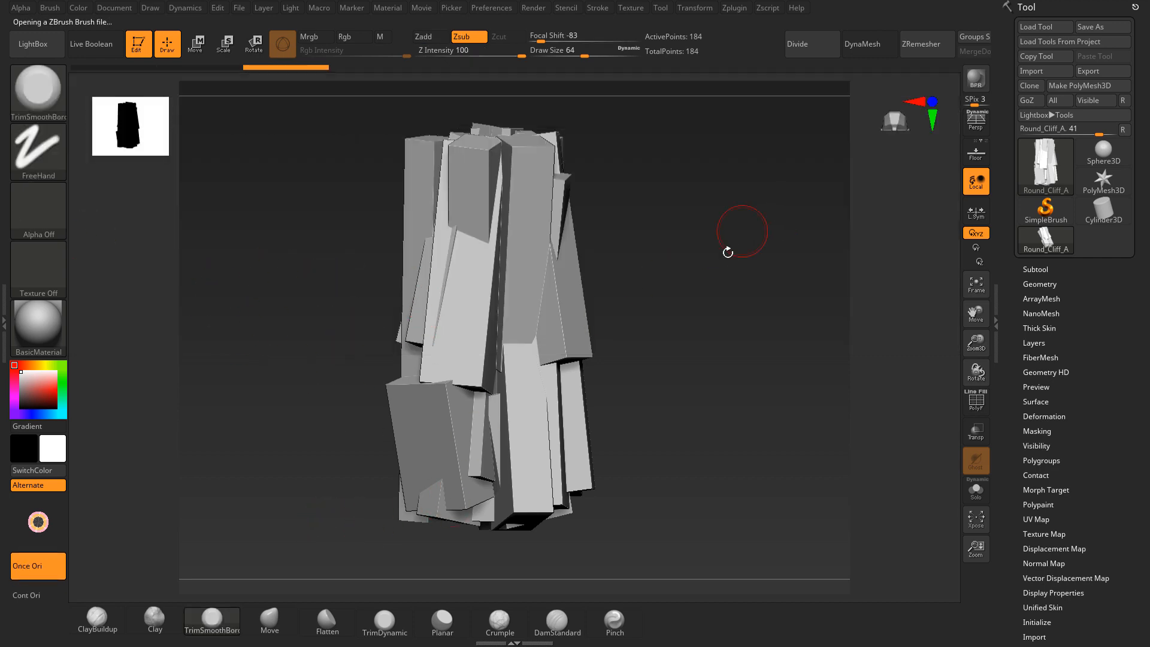
{"action": "left_click_drag", "start_coordinate": [631, 210], "coordinate": [509, 209]}
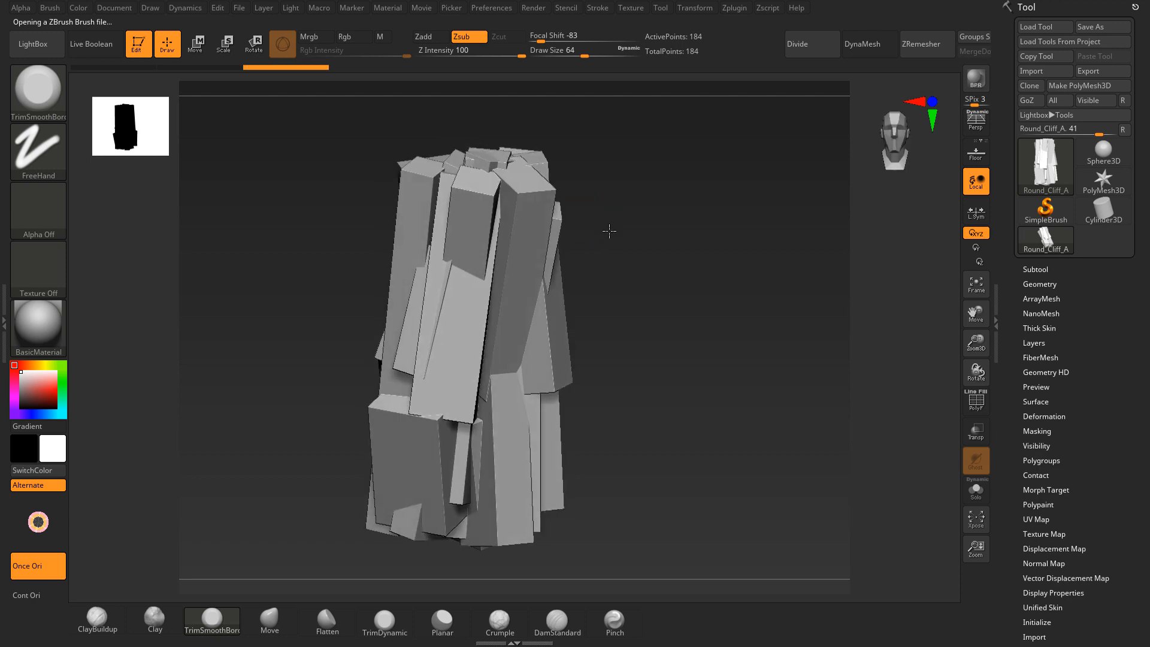
Step: Show the PolyFrame to inspect the cliff's polygroups, turn it off, and look over the plain mesh
{"action": "left_click", "coordinate": [975, 401]}
{"action": "left_click_drag", "start_coordinate": [650, 239], "coordinate": [620, 248]}
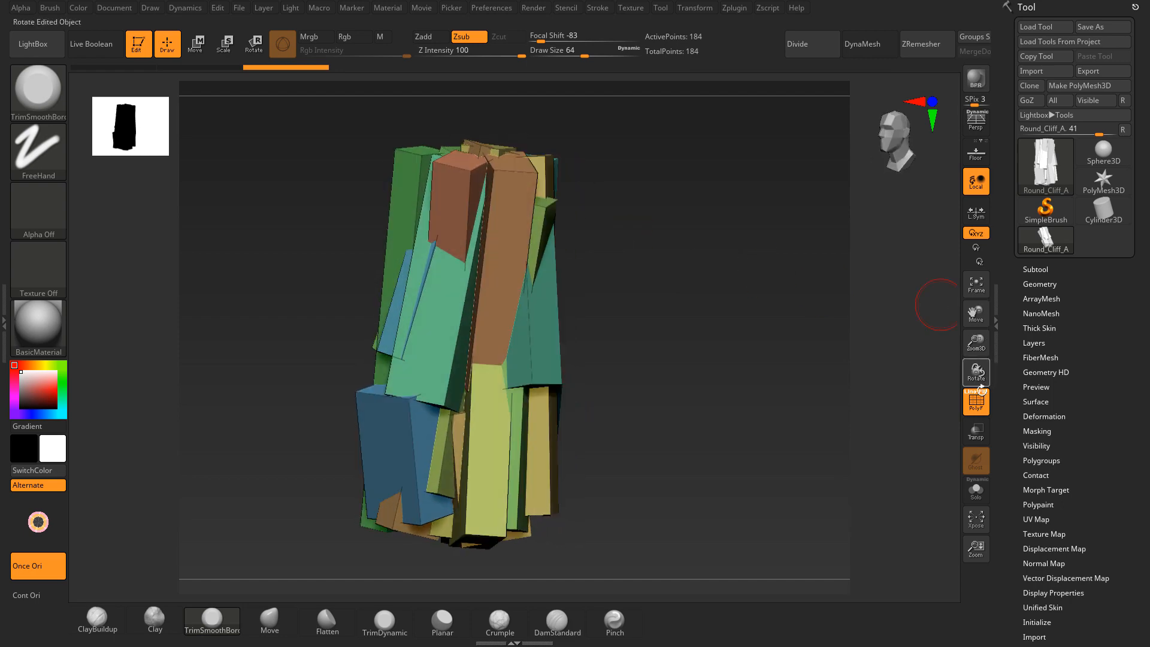
{"action": "left_click", "coordinate": [976, 402]}
{"action": "left_click_drag", "start_coordinate": [675, 257], "coordinate": [608, 266]}
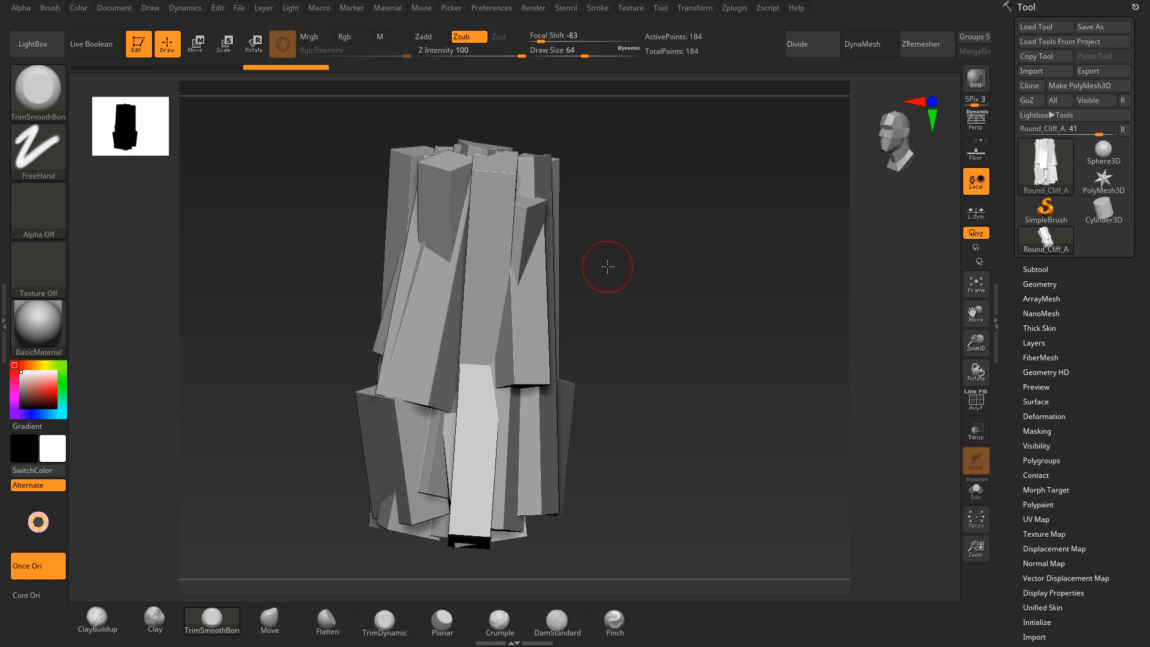
{"action": "left_click_drag", "start_coordinate": [609, 268], "coordinate": [647, 271]}
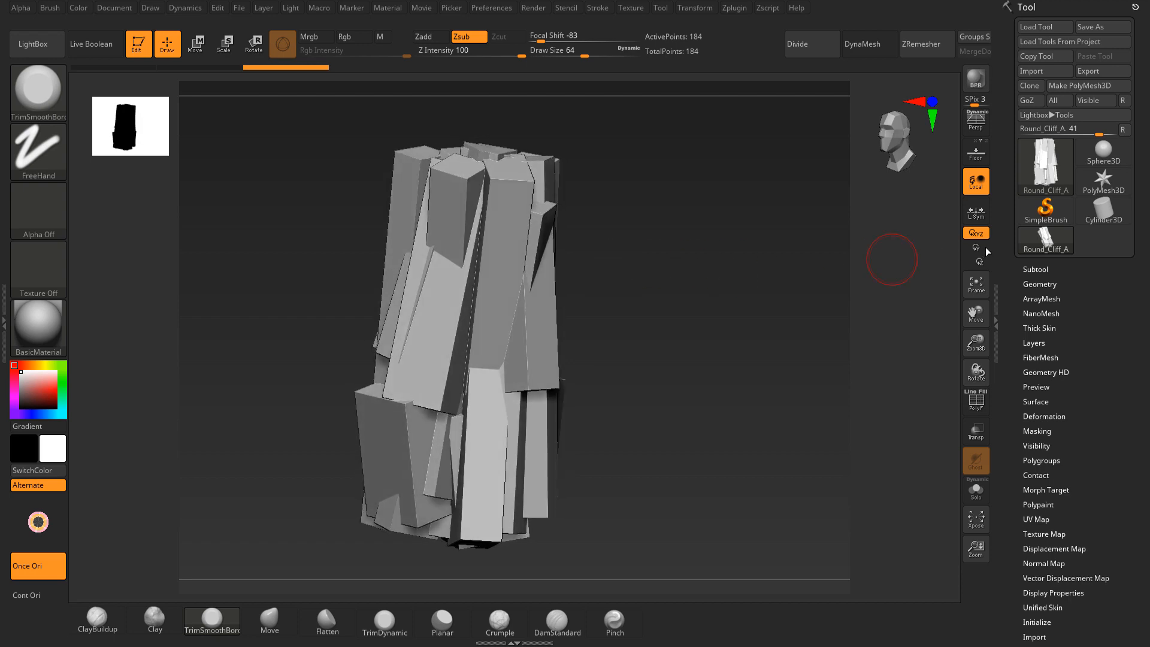
Step: Split the Round_Cliff_A subtool into its separate parts, accepting the non-undoable operation and skipping that note until the next restart
{"action": "left_click", "coordinate": [1028, 269]}
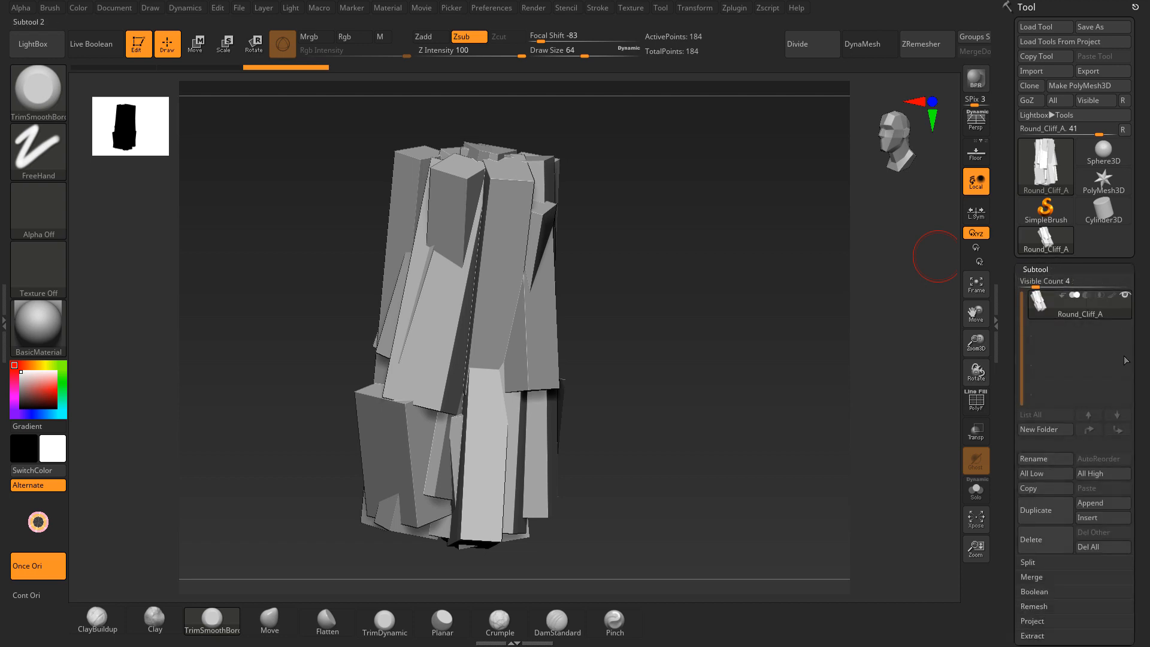
{"action": "scroll", "coordinate": [1134, 366], "scroll_direction": "down", "scroll_amount": 5}
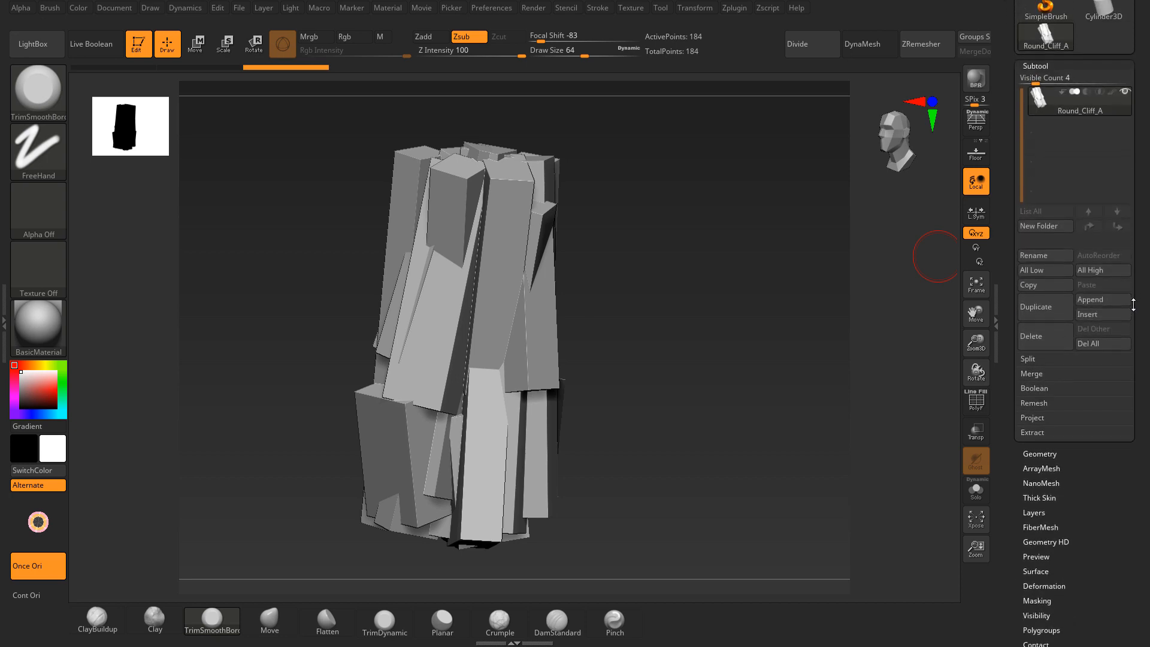
{"action": "left_click", "coordinate": [1027, 364]}
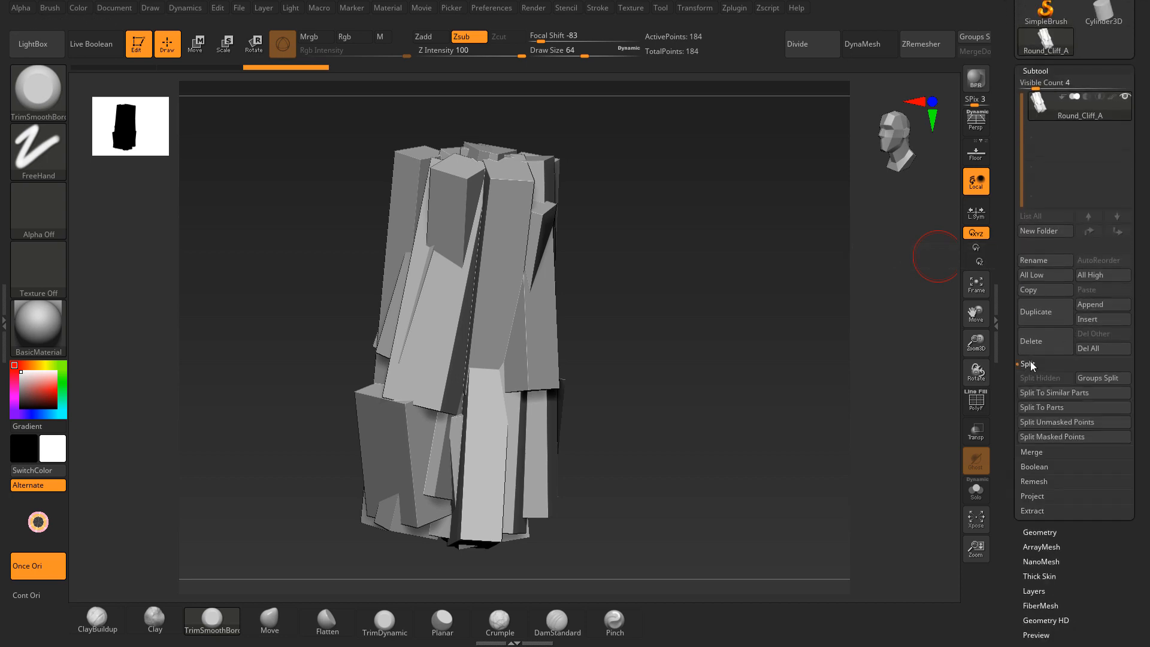
{"action": "left_click", "coordinate": [1058, 409]}
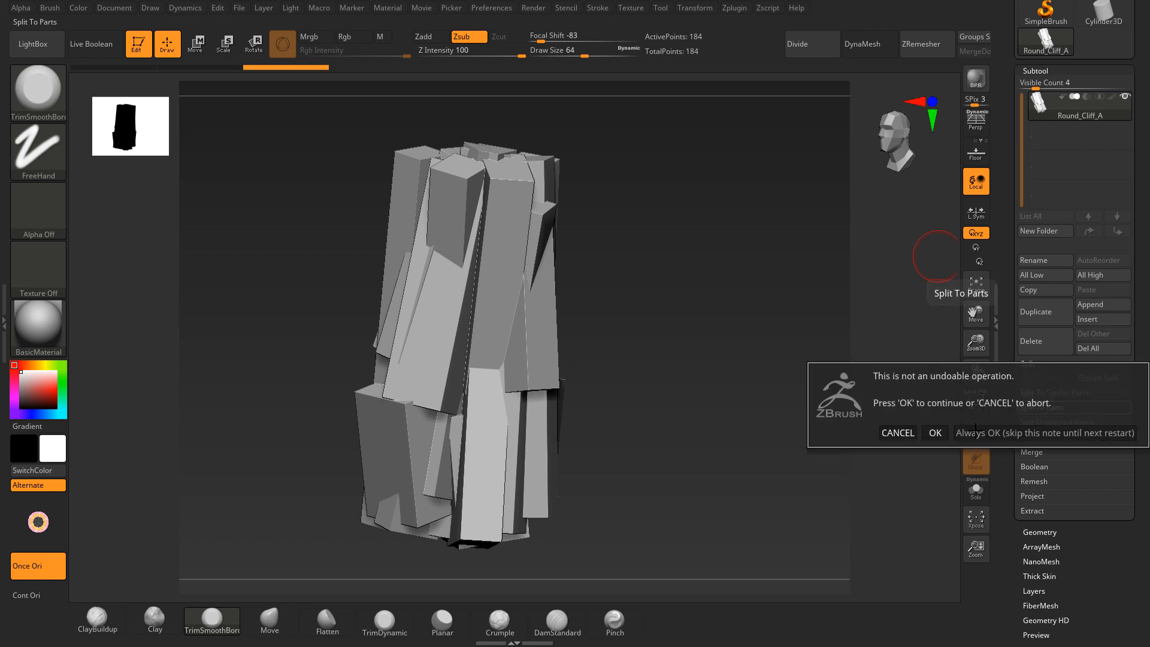
{"action": "left_click", "coordinate": [1009, 428]}
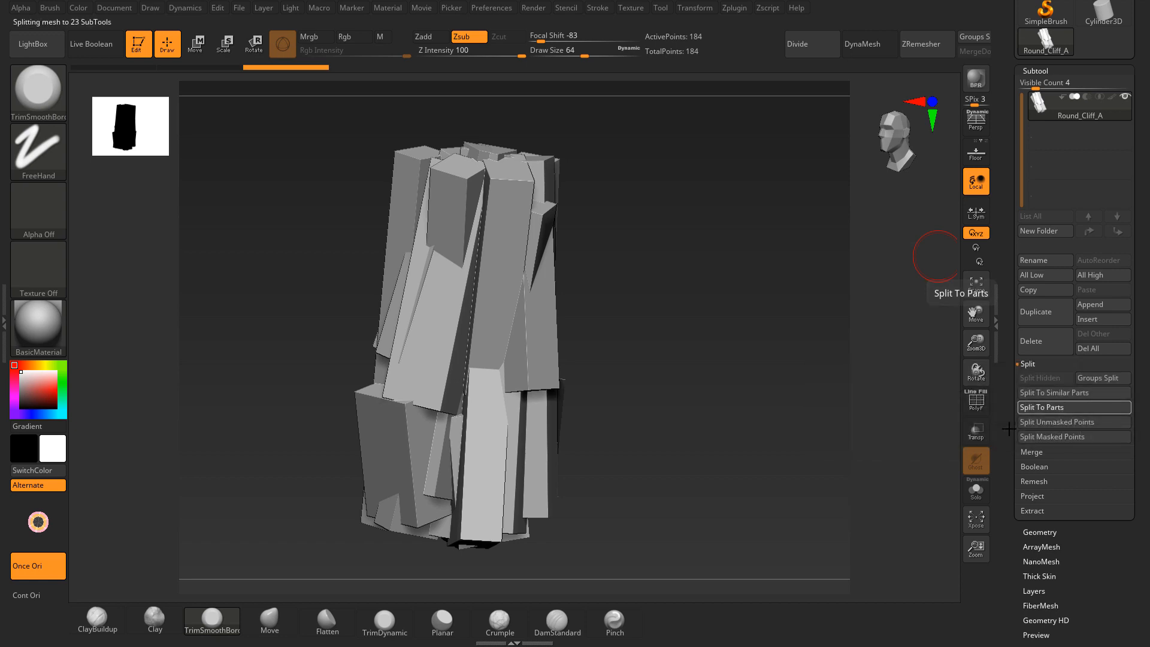
{"action": "scroll", "coordinate": [1133, 231], "scroll_direction": "up", "scroll_amount": 3}
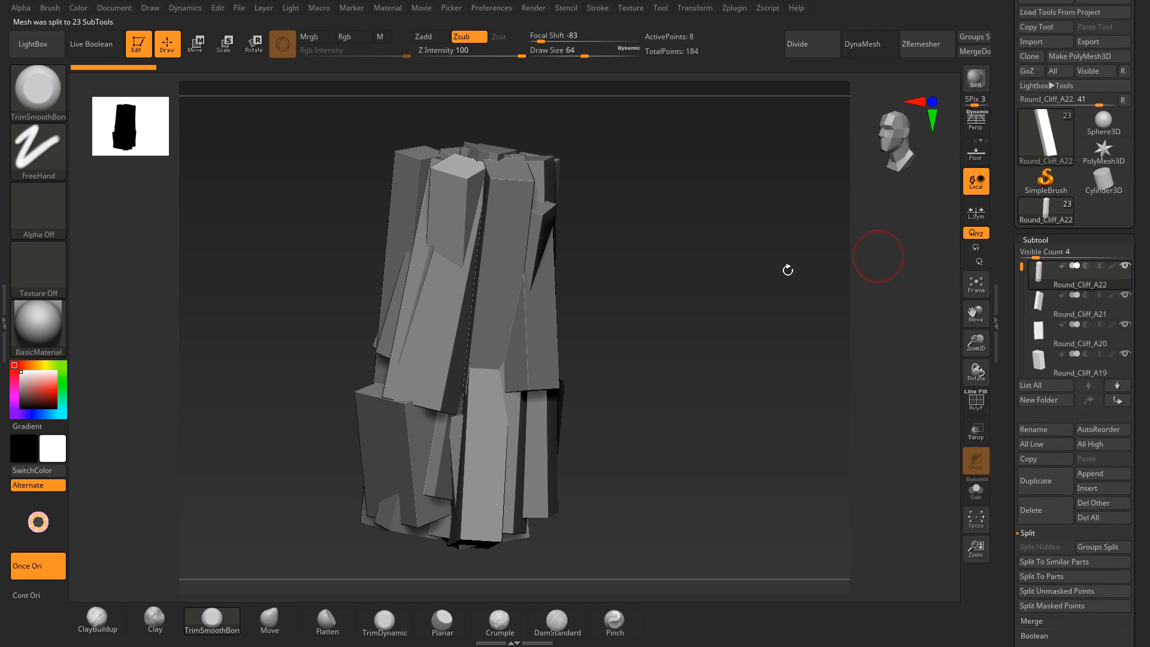
Step: Look around the split cliff and pick individual pieces on the model, making Round_Cliff_A10, Round_Cliff_A3 and Round_Cliff_A16 active one after another
{"action": "left_click_drag", "start_coordinate": [629, 243], "coordinate": [949, 235]}
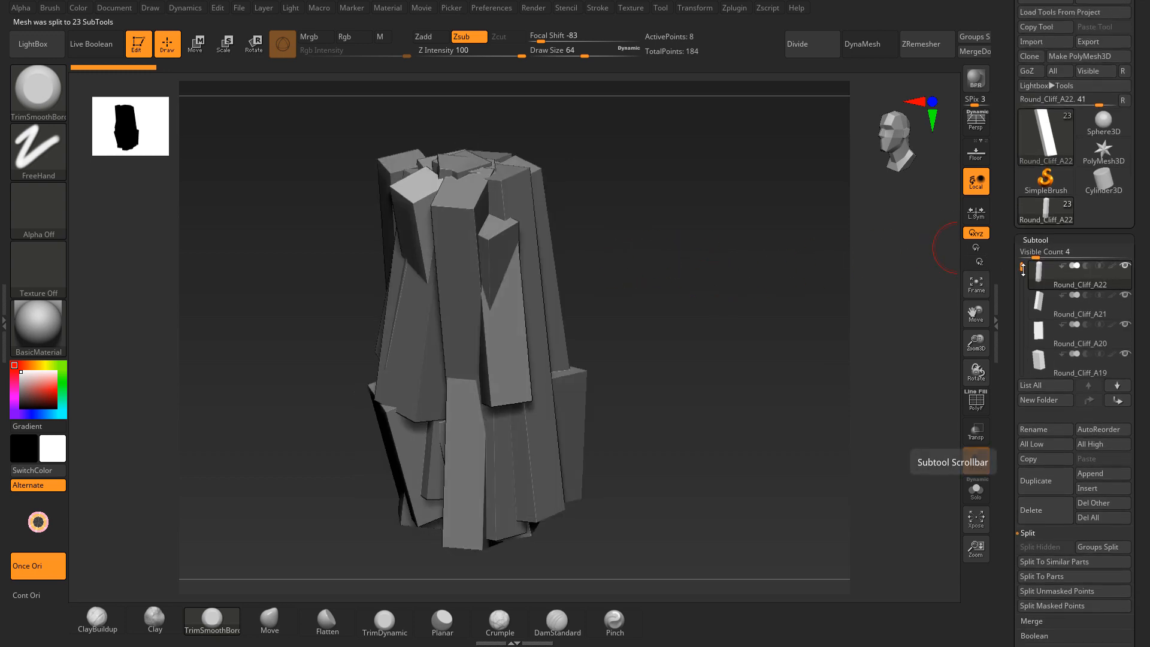
{"action": "mouse_move", "coordinate": [1019, 266]}
{"action": "left_mouse_down"}
{"action": "mouse_move", "coordinate": [1023, 317]}
{"action": "mouse_move", "coordinate": [1023, 252]}
{"action": "left_mouse_up"}
{"action": "left_click_drag", "start_coordinate": [691, 302], "coordinate": [706, 269]}
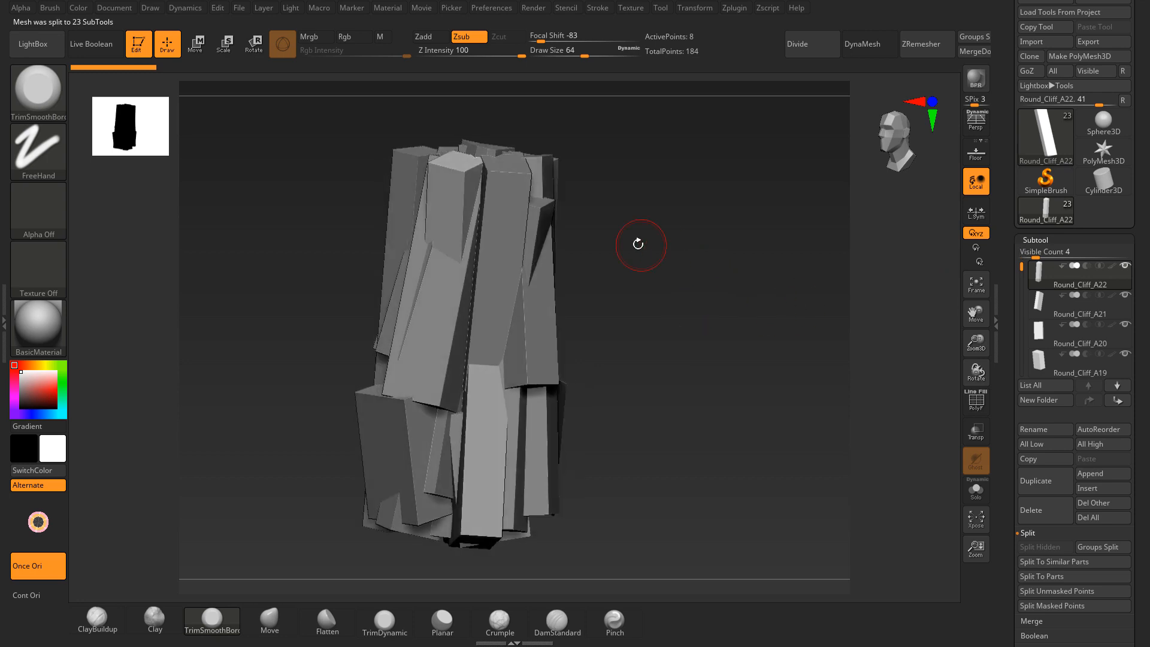
{"action": "left_click_drag", "start_coordinate": [622, 236], "coordinate": [698, 266], "text": "alt"}
{"action": "left_click", "coordinate": [485, 194], "text": "alt"}
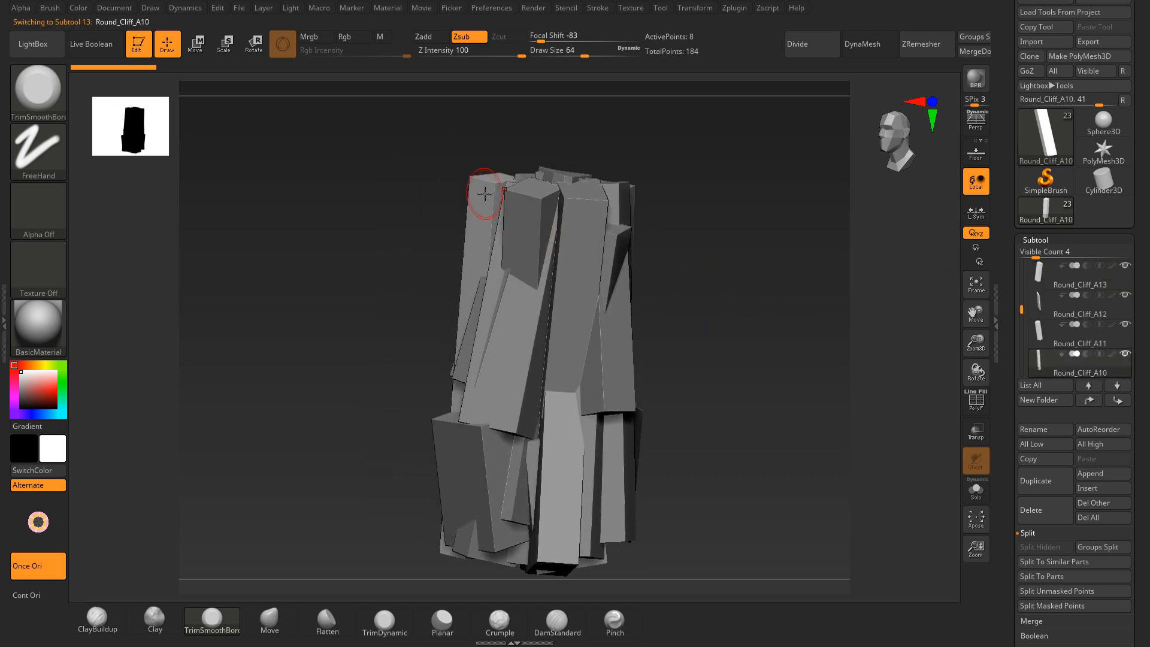
{"action": "left_click_drag", "start_coordinate": [704, 205], "coordinate": [654, 206]}
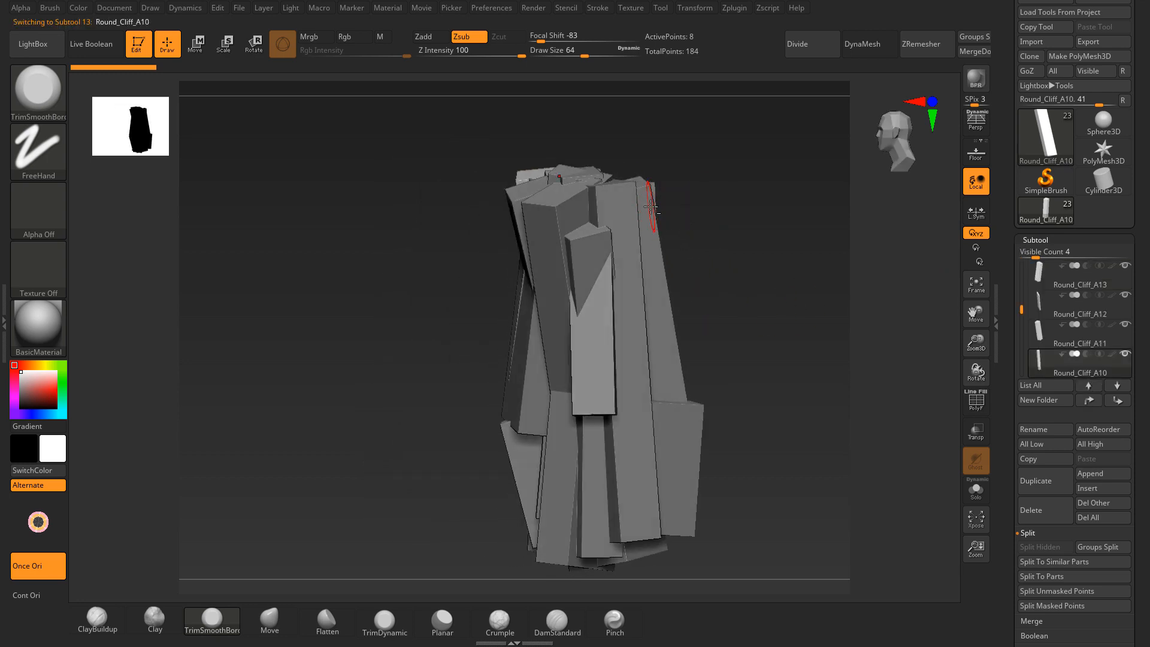
{"action": "left_click", "coordinate": [650, 207], "text": "alt"}
{"action": "left_click", "coordinate": [659, 335], "text": "alt"}
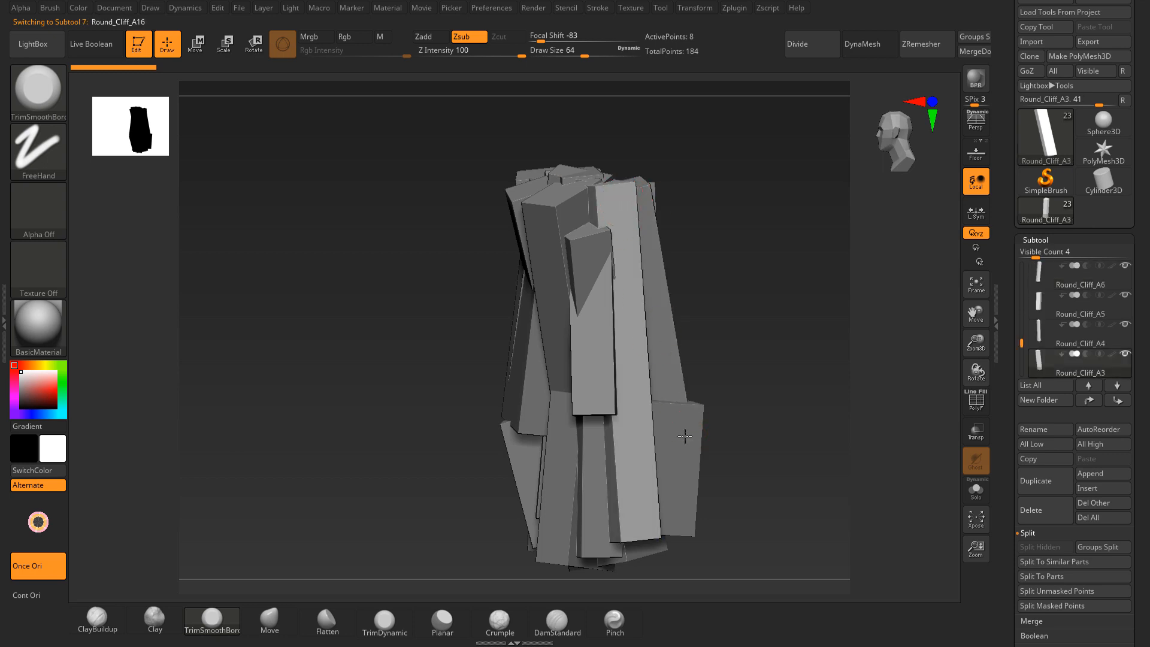
{"action": "left_click_drag", "start_coordinate": [732, 318], "coordinate": [770, 300]}
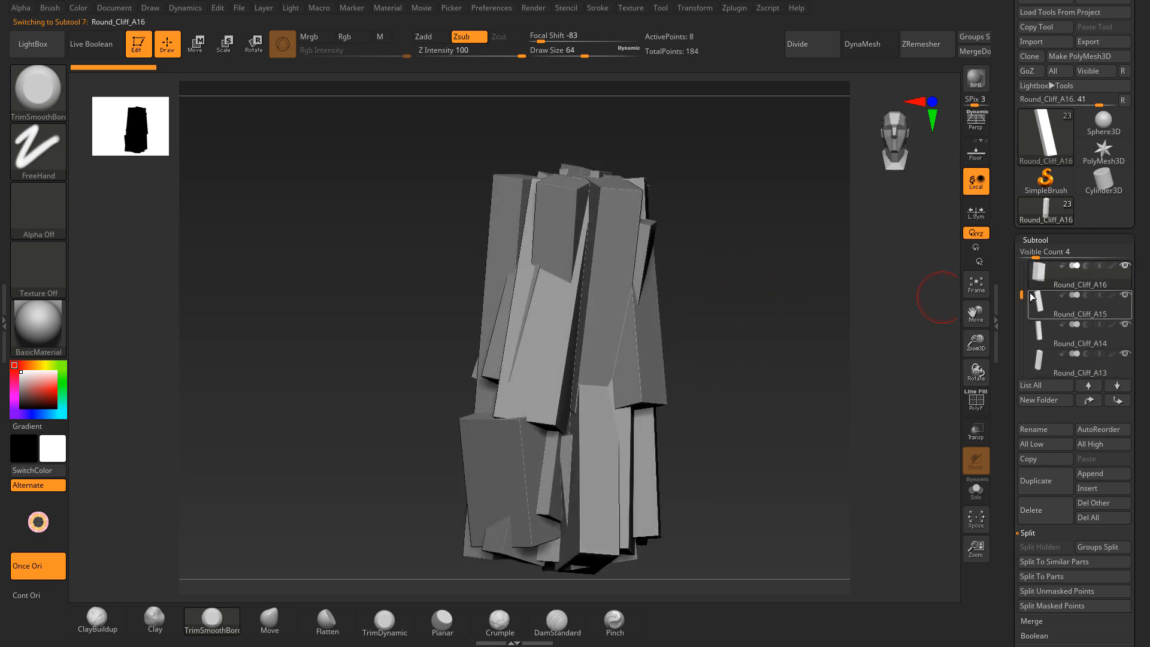
Step: Make Round_Cliff_A22 the active subtool and isolate it with Solo
{"action": "scroll", "coordinate": [1032, 296], "scroll_direction": "up", "scroll_amount": 6}
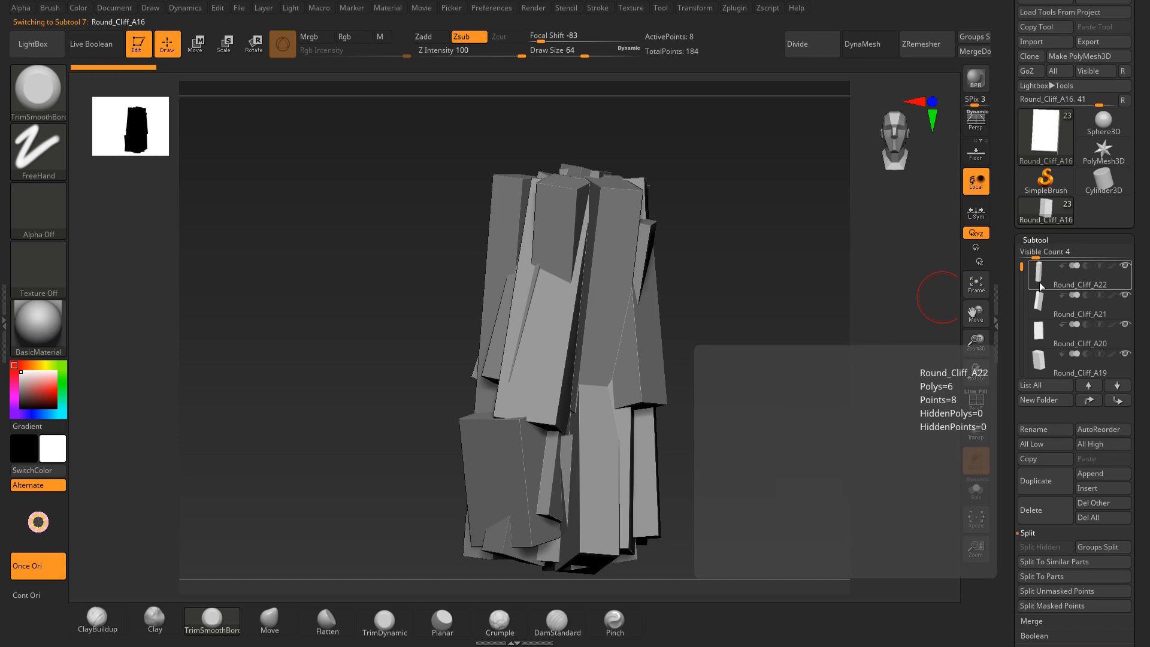
{"action": "left_click", "coordinate": [1040, 288]}
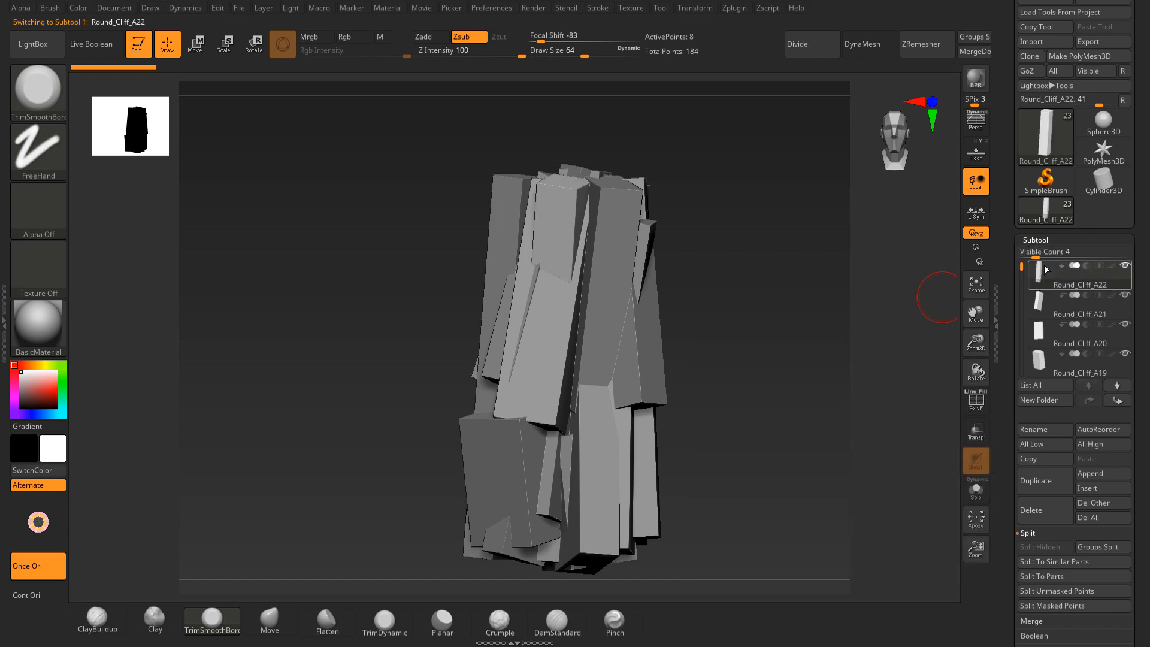
{"action": "scroll", "coordinate": [1138, 293], "scroll_direction": "down", "scroll_amount": 5}
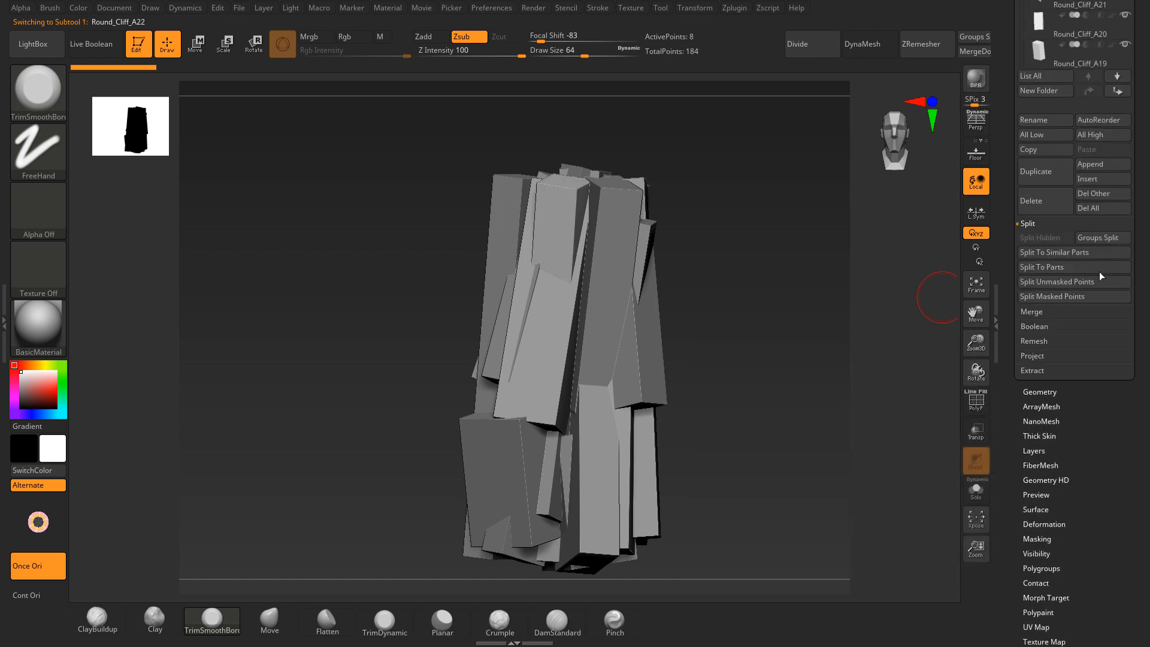
{"action": "left_click_drag", "start_coordinate": [841, 343], "coordinate": [828, 329]}
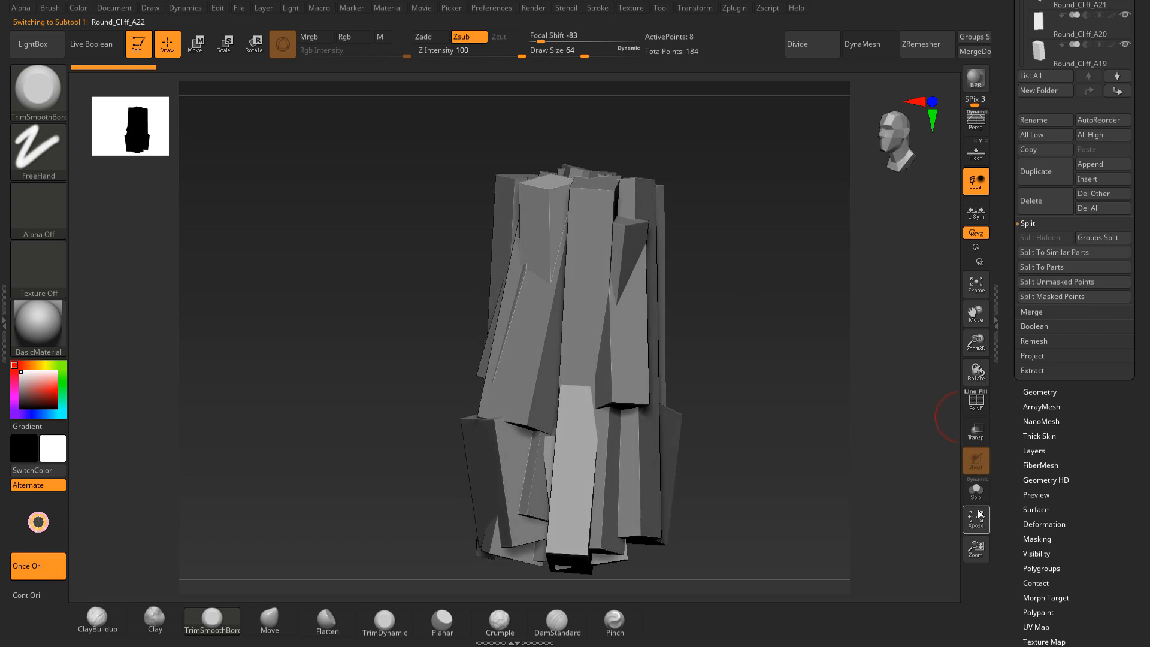
{"action": "left_click", "coordinate": [977, 492]}
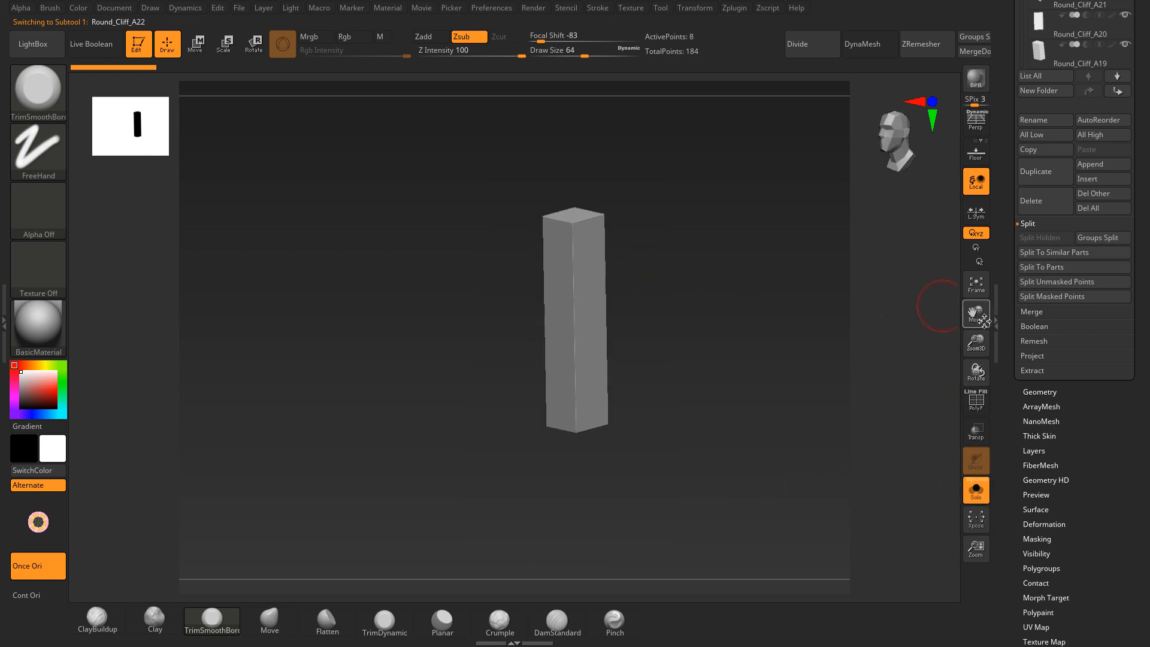
{"action": "left_click_drag", "start_coordinate": [975, 343], "coordinate": [652, 275]}
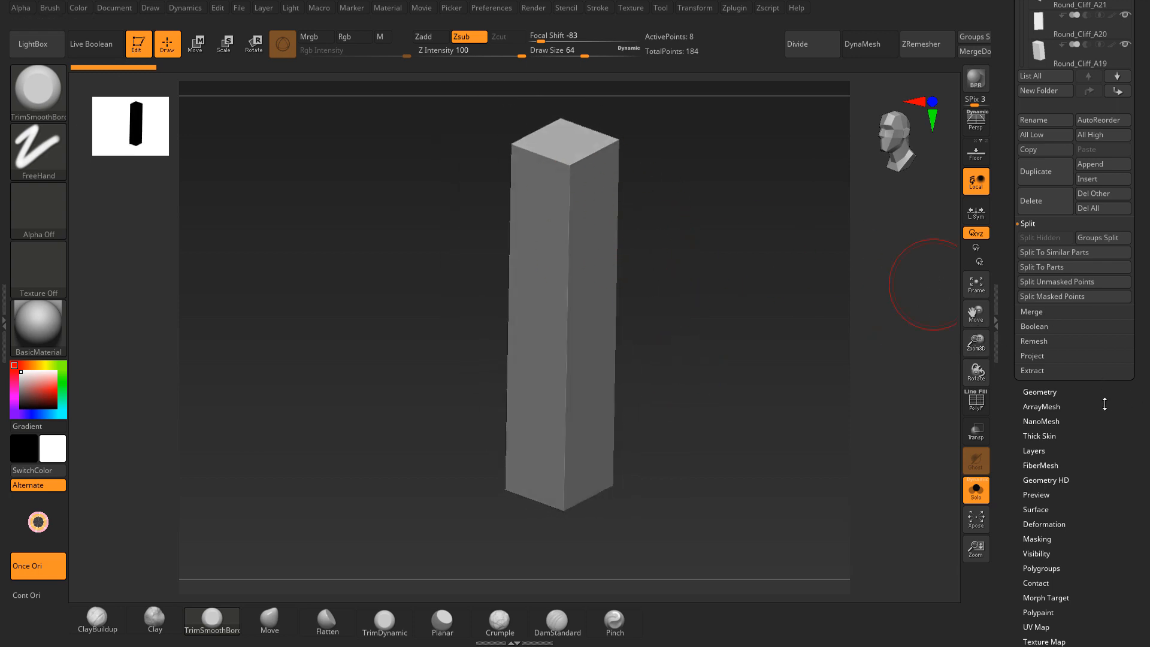
Step: Remesh the isolated Round_Cliff_A22 column with DynaMesh at resolution 448
{"action": "scroll", "coordinate": [1104, 404], "scroll_direction": "up", "scroll_amount": 2}
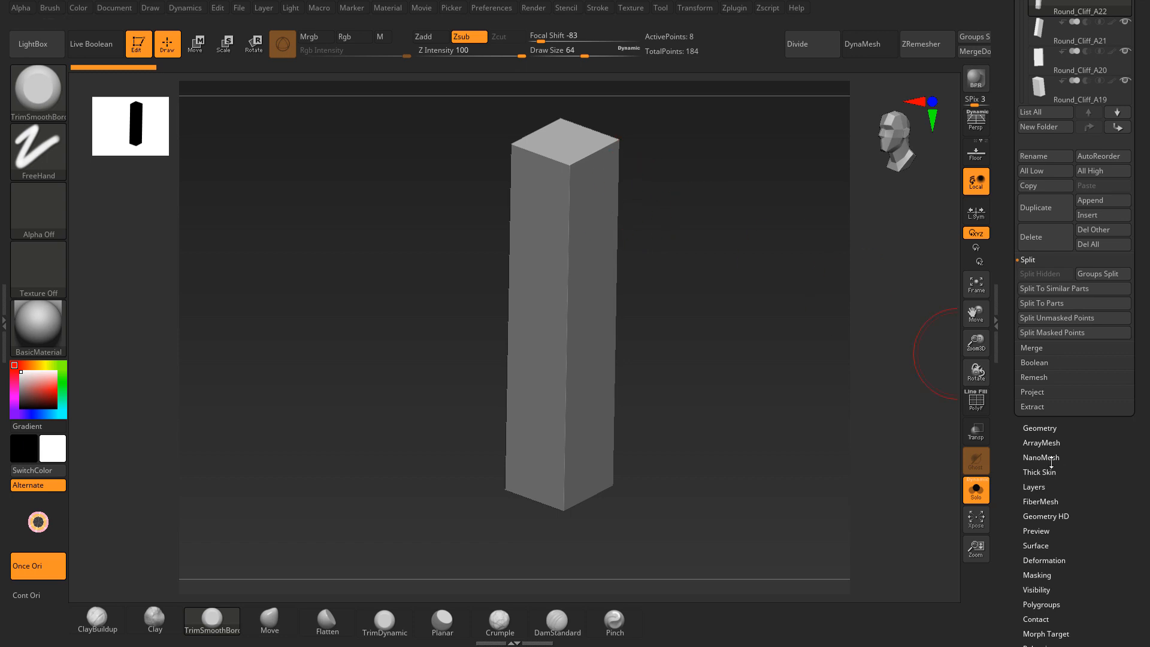
{"action": "left_click", "coordinate": [1042, 427]}
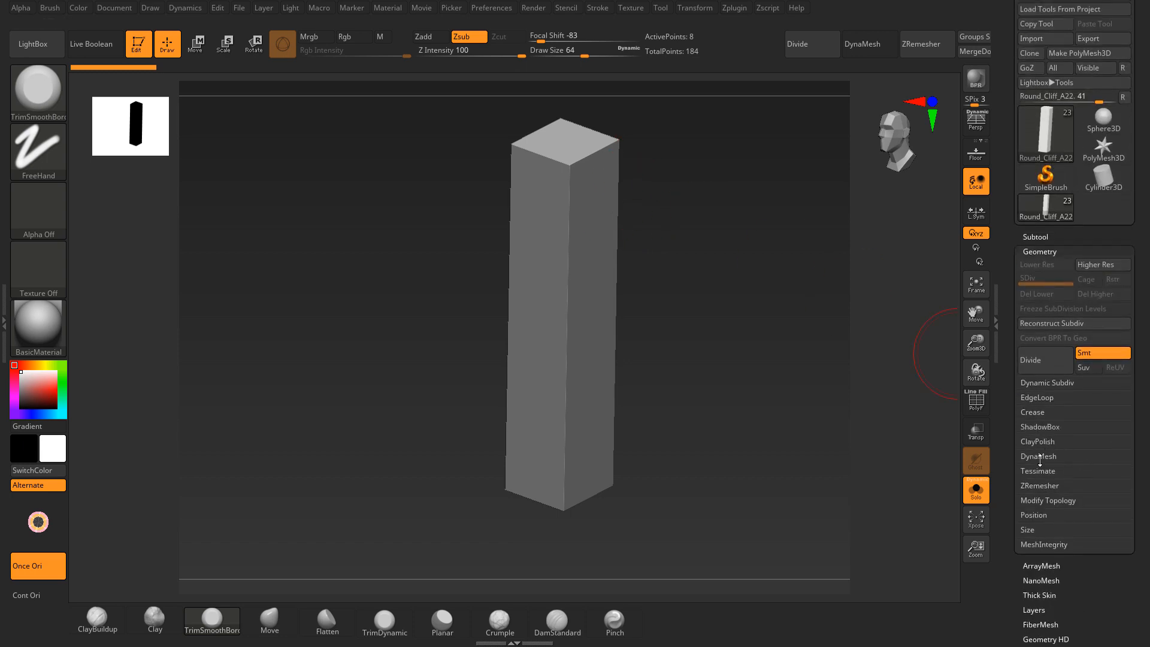
{"action": "left_click", "coordinate": [1040, 457]}
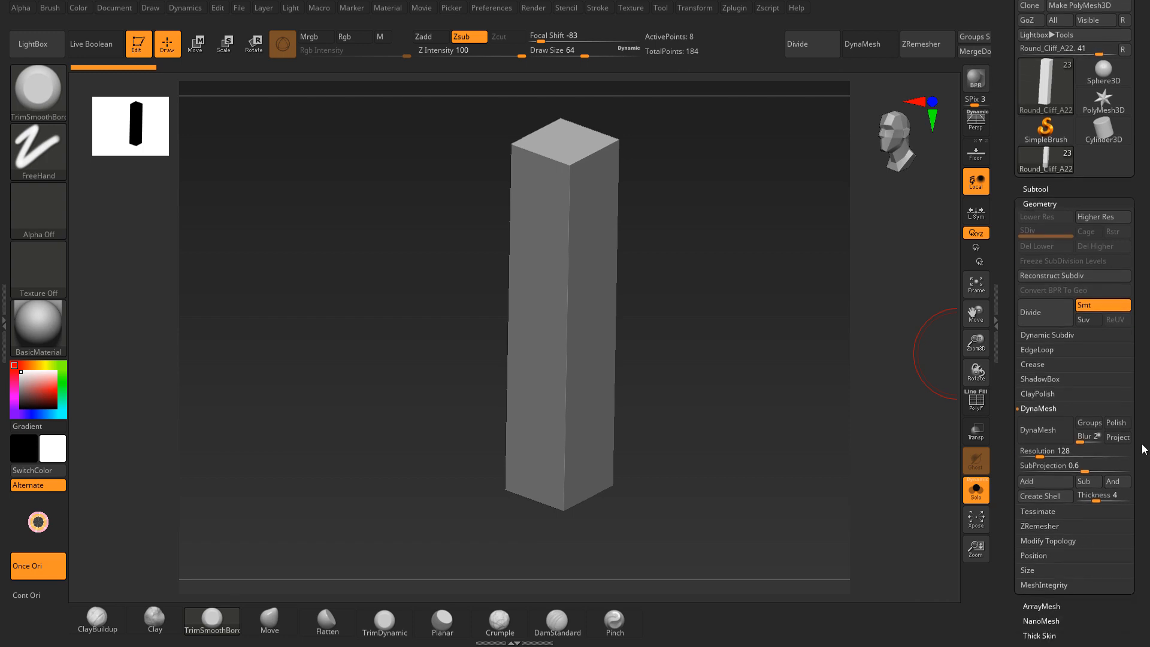
{"action": "left_click_drag", "start_coordinate": [1042, 435], "coordinate": [1050, 438]}
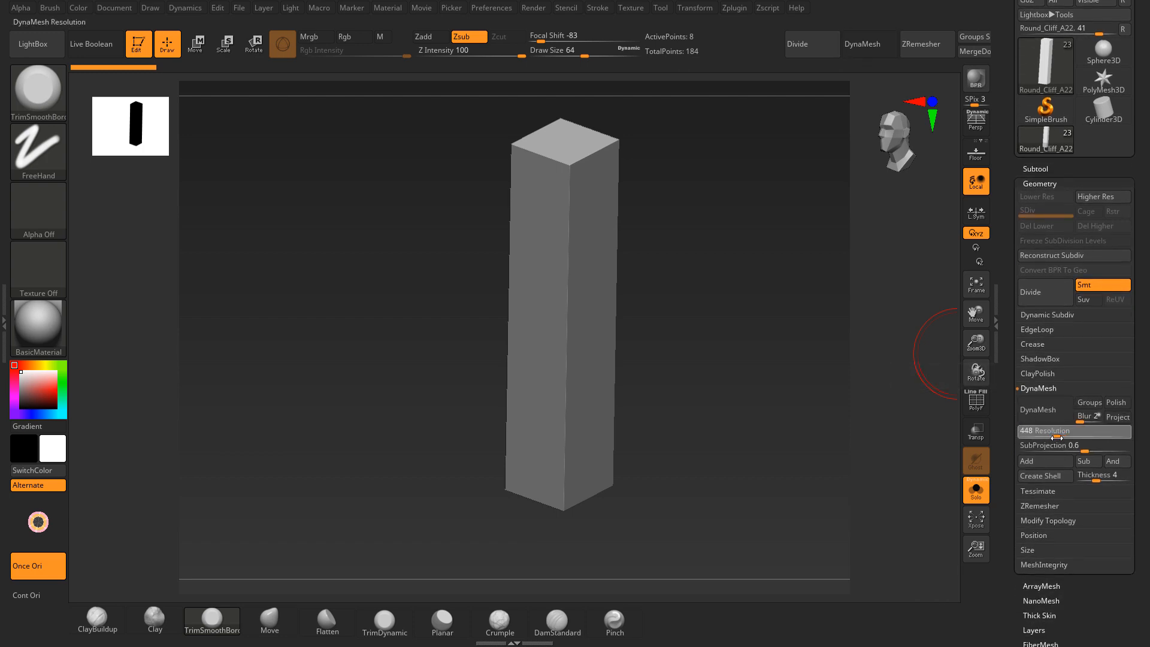
{"action": "left_click", "coordinate": [1044, 412]}
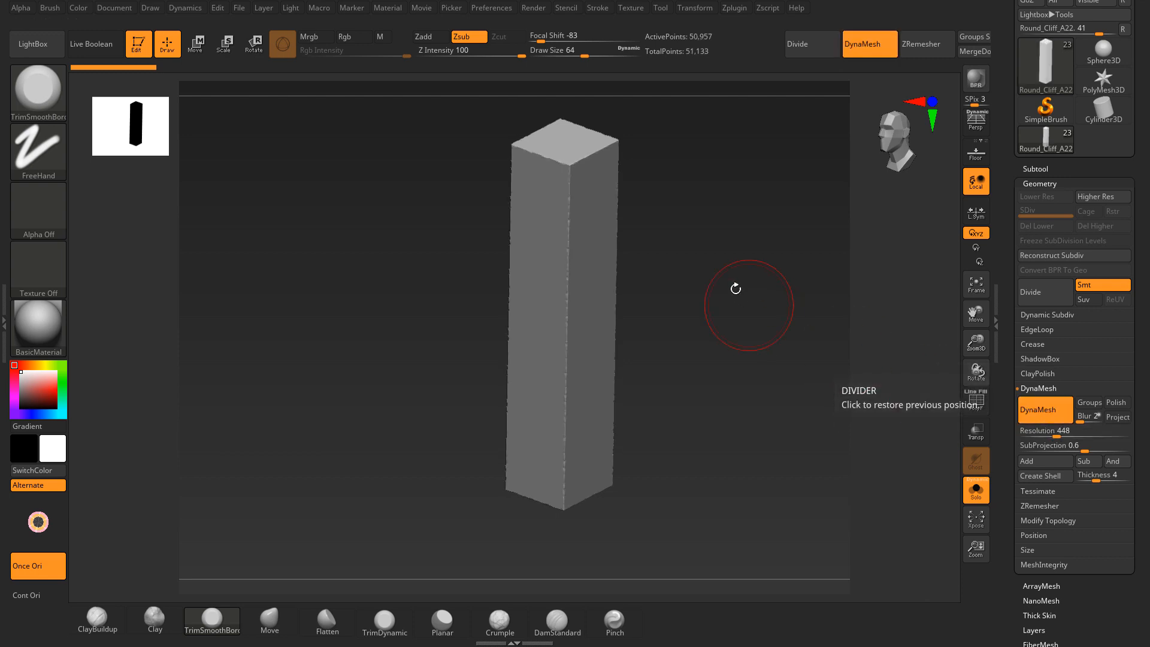
Step: Show the PolyFrame to inspect the DynaMesh density of Round_Cliff_A22, and turn it off
{"action": "mouse_move", "coordinate": [736, 289]}
{"action": "left_mouse_down"}
{"action": "mouse_move", "coordinate": [738, 237]}
{"action": "mouse_move", "coordinate": [721, 250]}
{"action": "mouse_move", "coordinate": [724, 282]}
{"action": "left_mouse_up"}
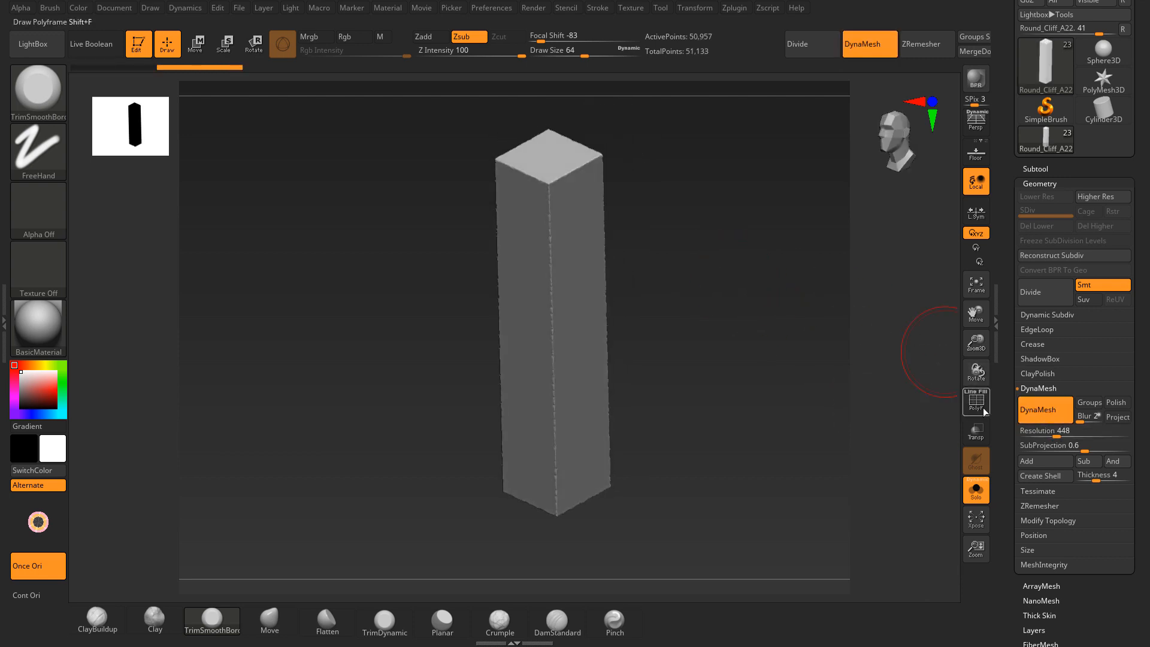
{"action": "left_click", "coordinate": [981, 406]}
{"action": "left_click", "coordinate": [981, 406]}
{"action": "left_click", "coordinate": [981, 406]}
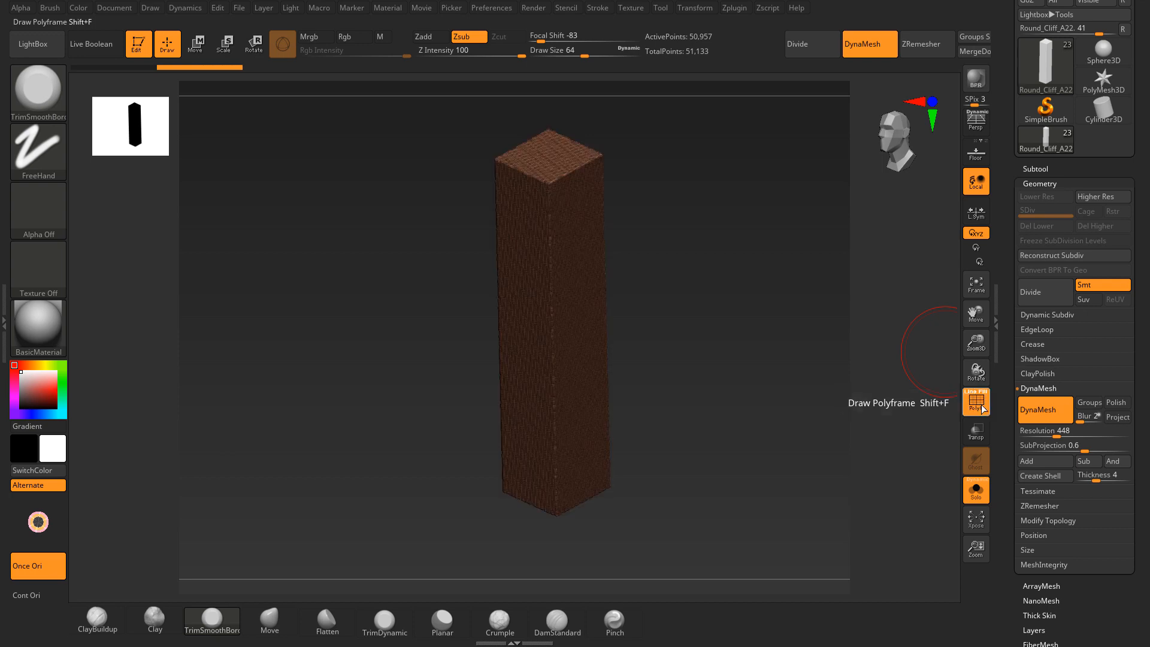
{"action": "left_click", "coordinate": [981, 407]}
Step: Undo the DynaMesh on Round_Cliff_A22 and remesh the column at resolution 512
{"action": "key", "text": "ctrl+z"}
{"action": "left_click_drag", "start_coordinate": [1052, 434], "coordinate": [1059, 433]}
{"action": "left_click", "coordinate": [1033, 410]}
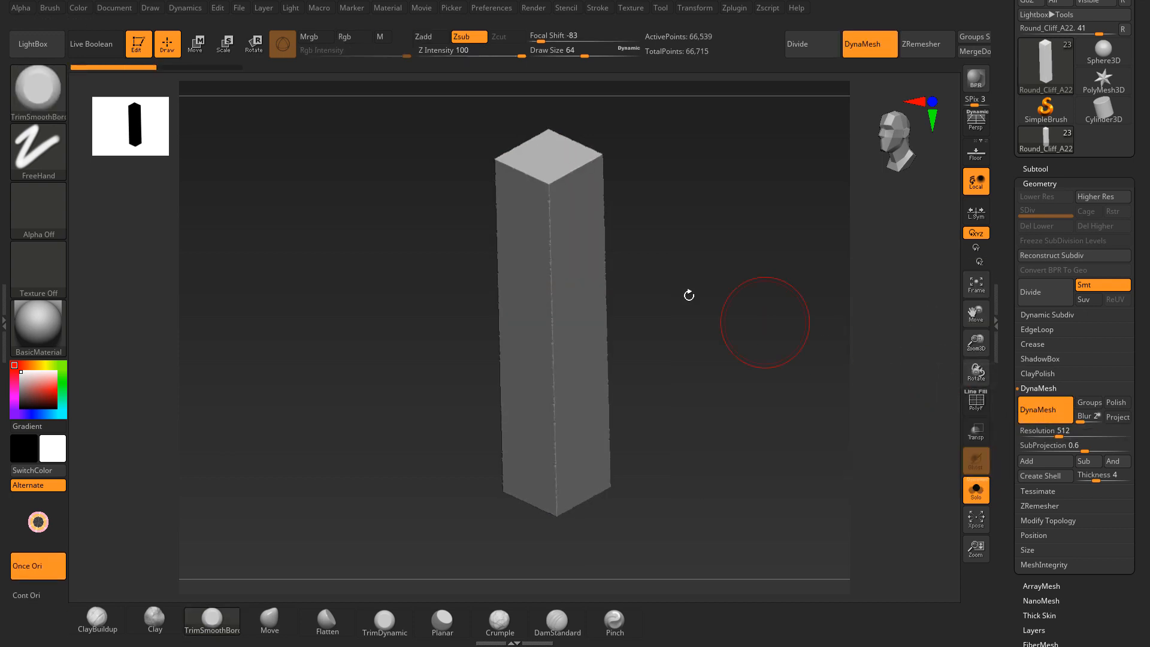
Step: Examine the upper part of the remeshed column up close with the PolyFrame on, and hide the PolyFrame
{"action": "left_click_drag", "start_coordinate": [688, 296], "coordinate": [692, 262]}
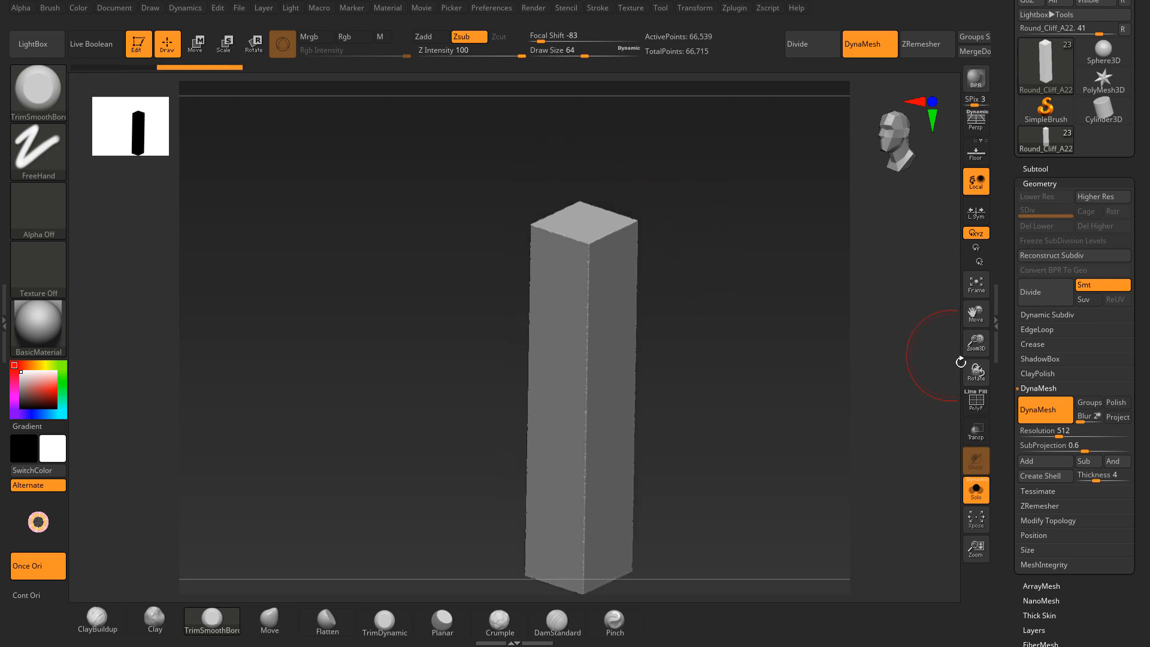
{"action": "mouse_move", "coordinate": [975, 343]}
{"action": "left_mouse_down"}
{"action": "mouse_move", "coordinate": [1019, 357]}
{"action": "mouse_move", "coordinate": [995, 341]}
{"action": "left_mouse_up"}
{"action": "left_click_drag", "start_coordinate": [680, 247], "coordinate": [710, 479]}
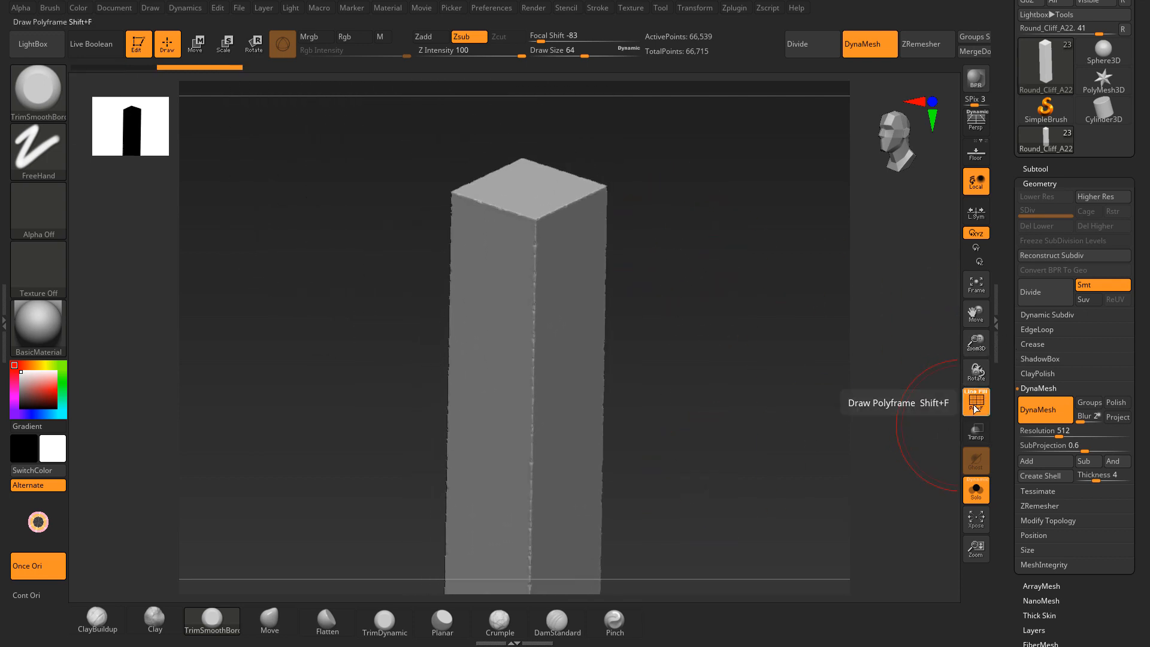
{"action": "left_click", "coordinate": [977, 405]}
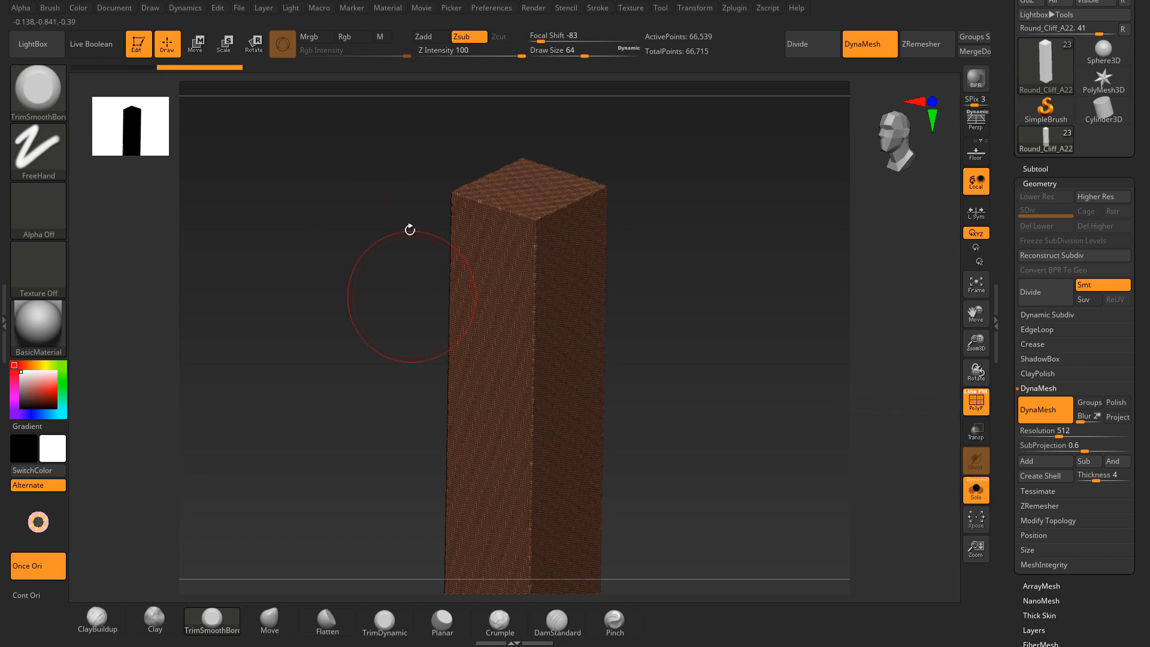
{"action": "left_click", "coordinate": [976, 405]}
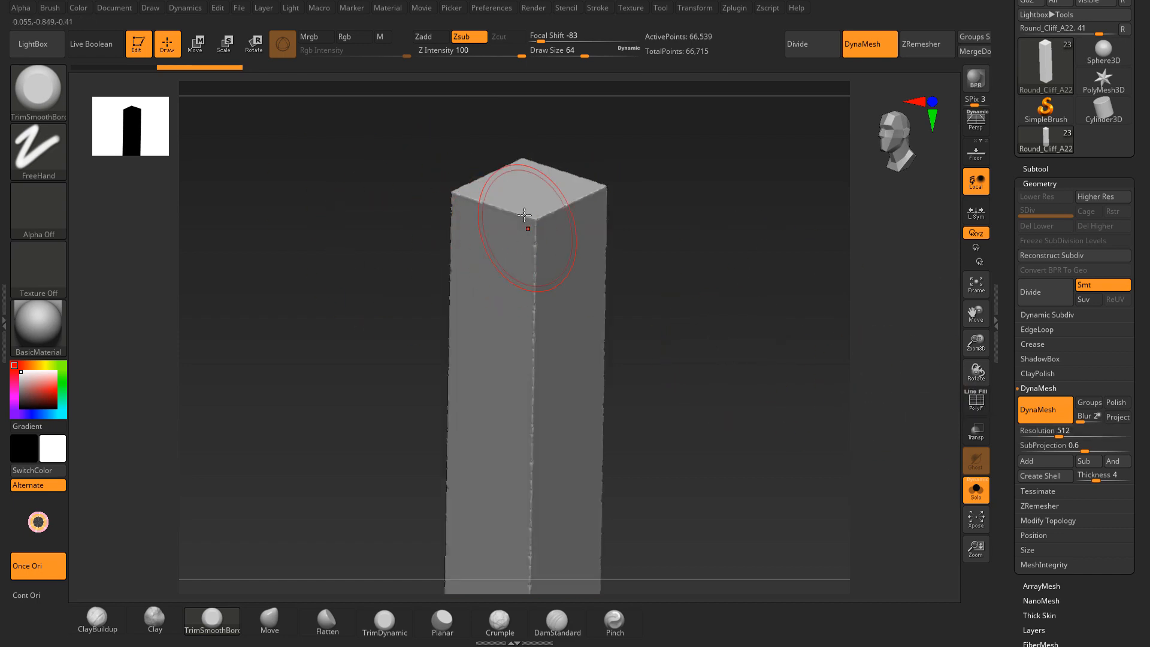
Step: Try trim brush strokes down the column's front edge from its top corner, and undo them
{"action": "left_click_drag", "start_coordinate": [526, 218], "coordinate": [552, 270]}
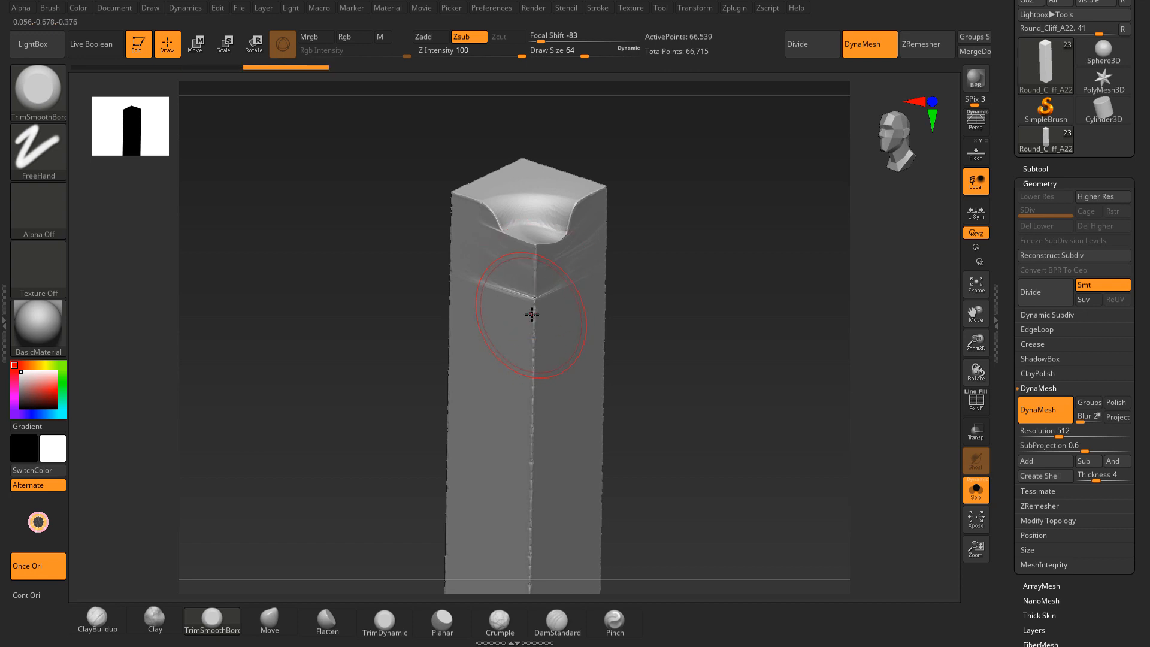
{"action": "mouse_move", "coordinate": [527, 321]}
{"action": "left_mouse_down"}
{"action": "mouse_move", "coordinate": [530, 374]}
{"action": "mouse_move", "coordinate": [537, 252]}
{"action": "left_mouse_up"}
{"action": "key", "text": "ctrl+z"}
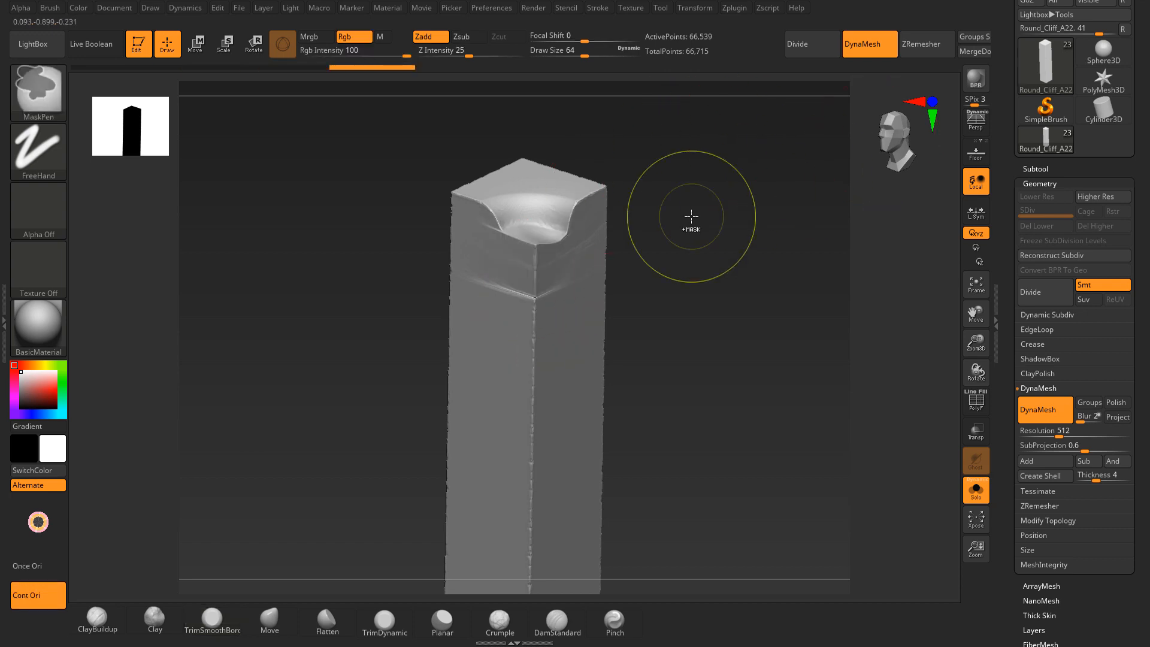
{"action": "key", "text": "ctrl+z"}
Step: Make Round_Cliff_A21 the active subtool and remesh it with DynaMesh at resolution 560
{"action": "left_click_drag", "start_coordinate": [974, 339], "coordinate": [929, 318]}
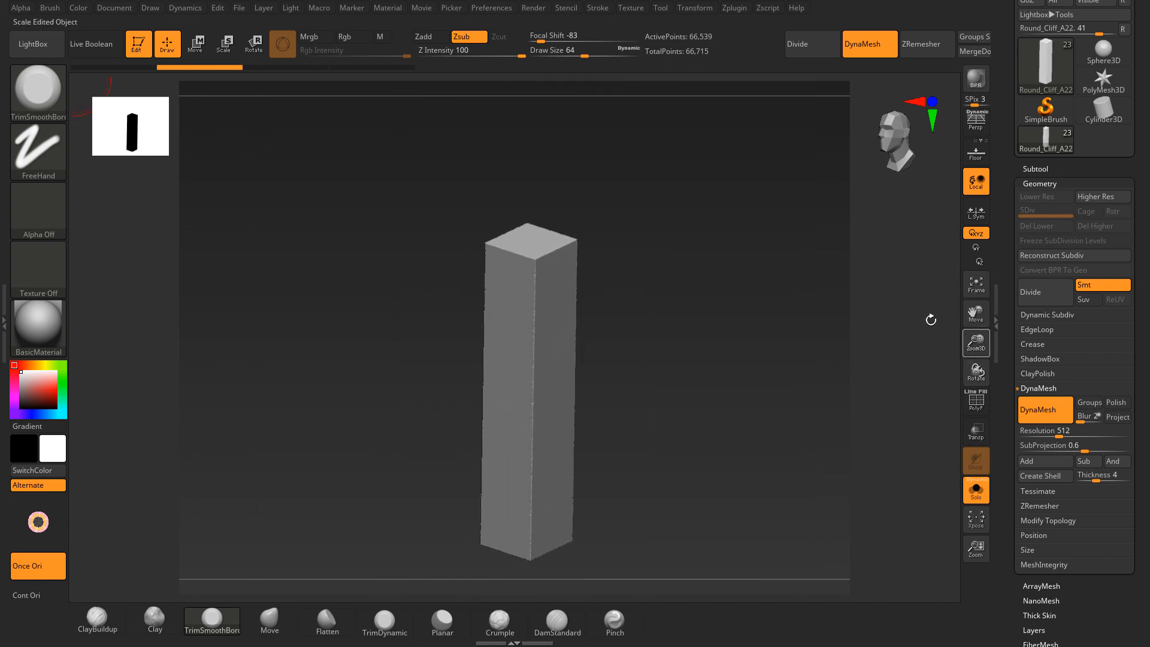
{"action": "left_click_drag", "start_coordinate": [629, 265], "coordinate": [756, 200]}
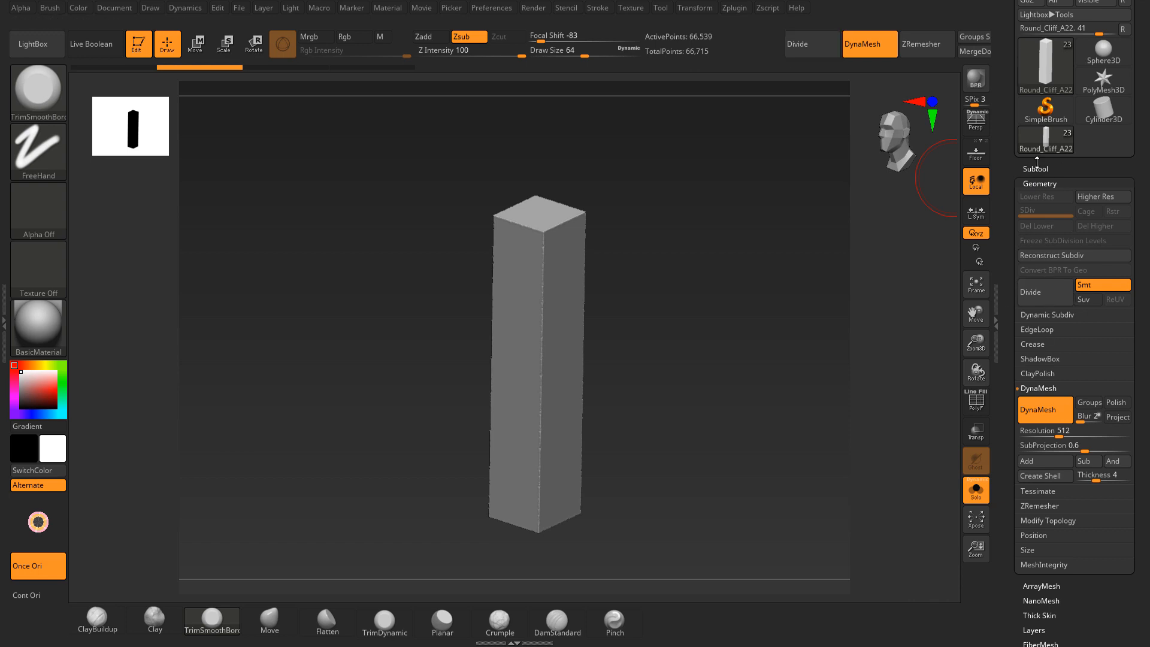
{"action": "left_click", "coordinate": [1037, 168]}
{"action": "left_click", "coordinate": [1078, 234]}
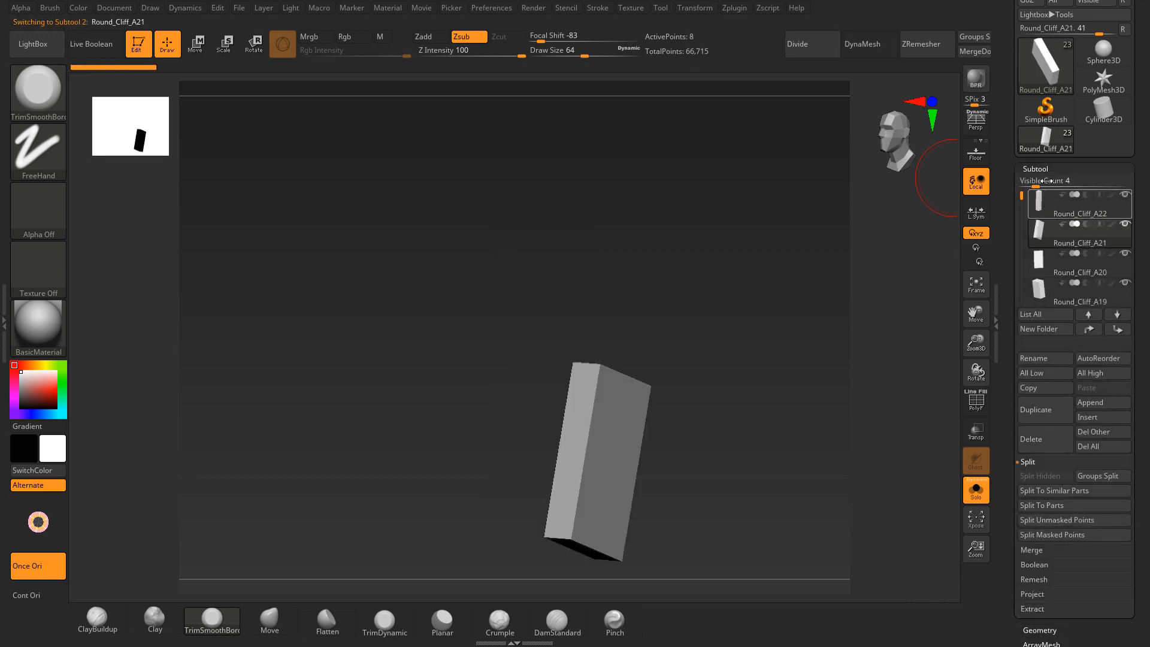
{"action": "left_click", "coordinate": [1037, 168]}
{"action": "left_click", "coordinate": [1039, 183]}
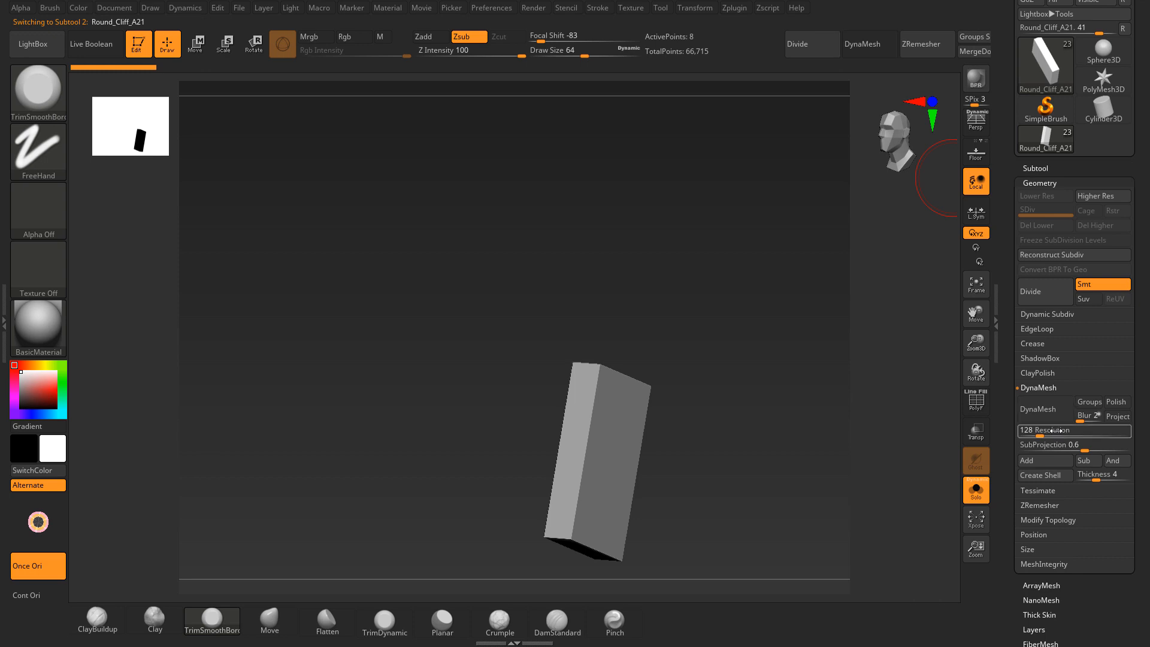
{"action": "left_click", "coordinate": [1042, 409]}
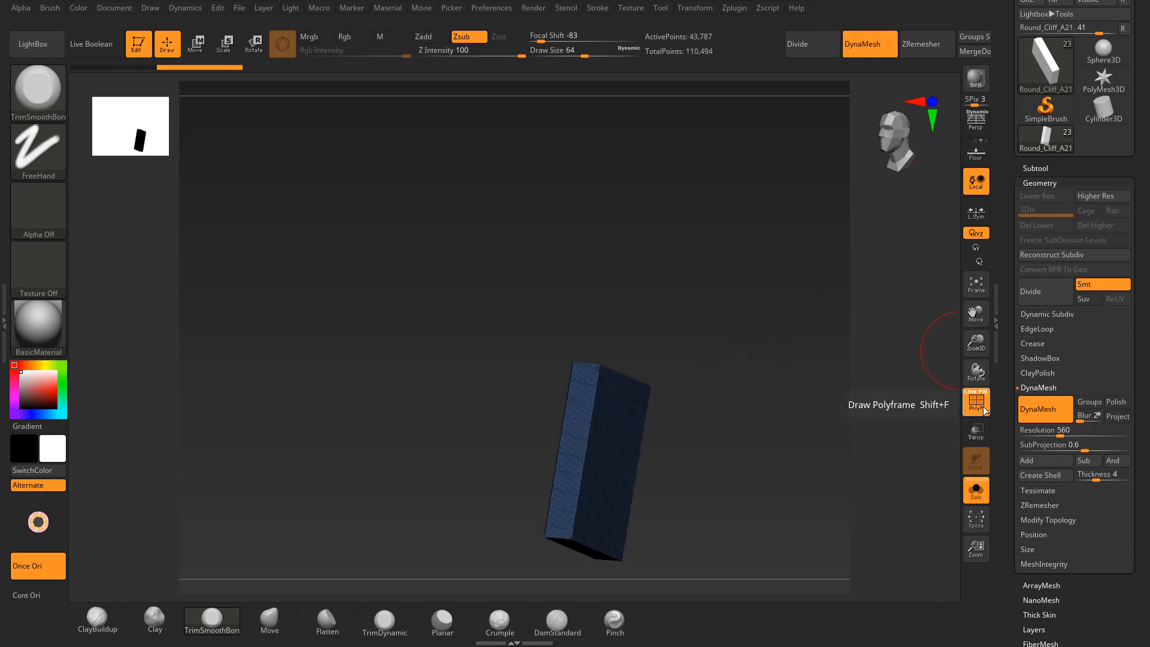
Step: Make Round_Cliff_A20 the active subtool and remesh it with DynaMesh at resolution 560
{"action": "left_click", "coordinate": [1047, 168]}
{"action": "key", "text": "Down"}
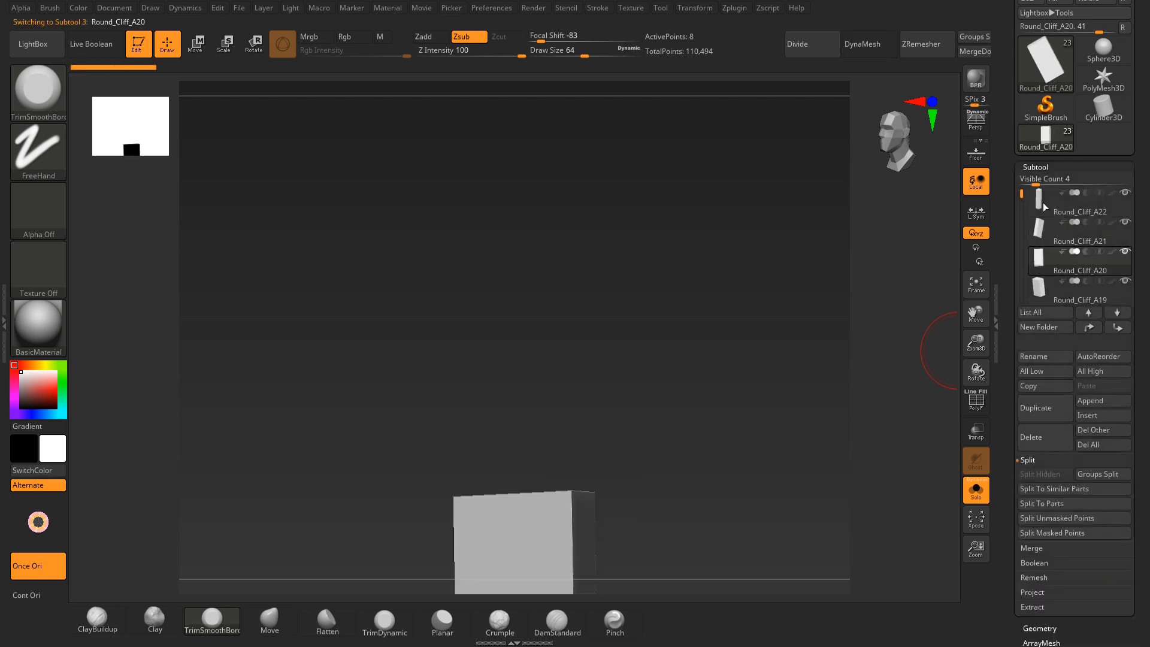
{"action": "left_click", "coordinate": [1048, 167]}
{"action": "left_click", "coordinate": [1040, 181]}
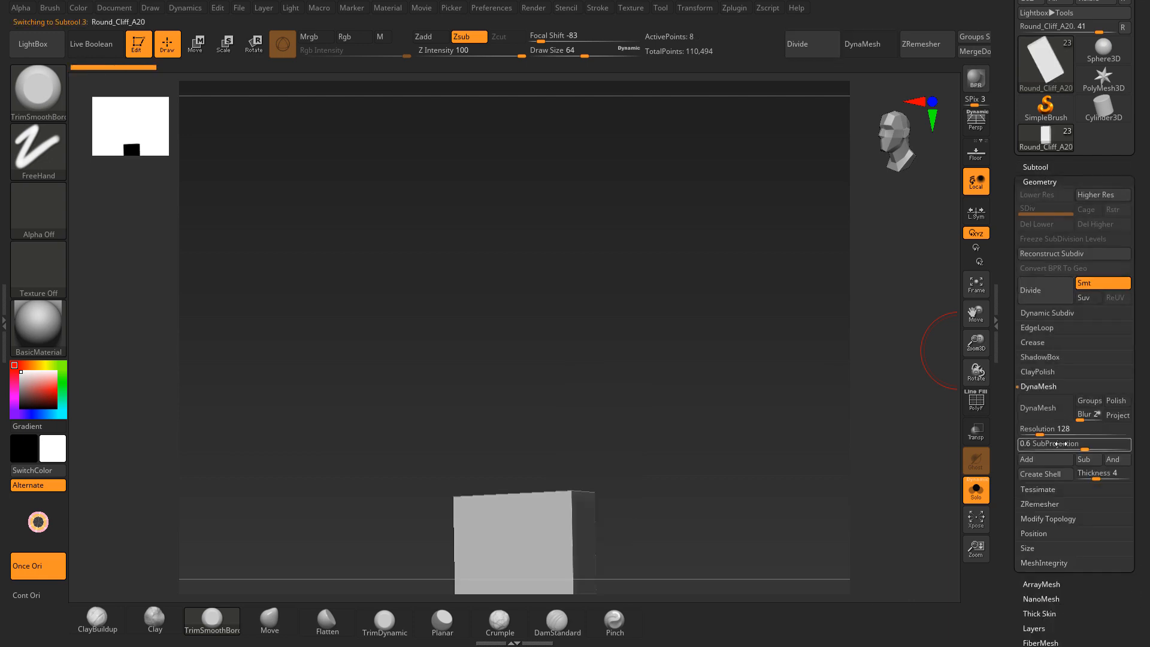
{"action": "left_click", "coordinate": [1054, 429]}
{"action": "left_click", "coordinate": [1053, 411]}
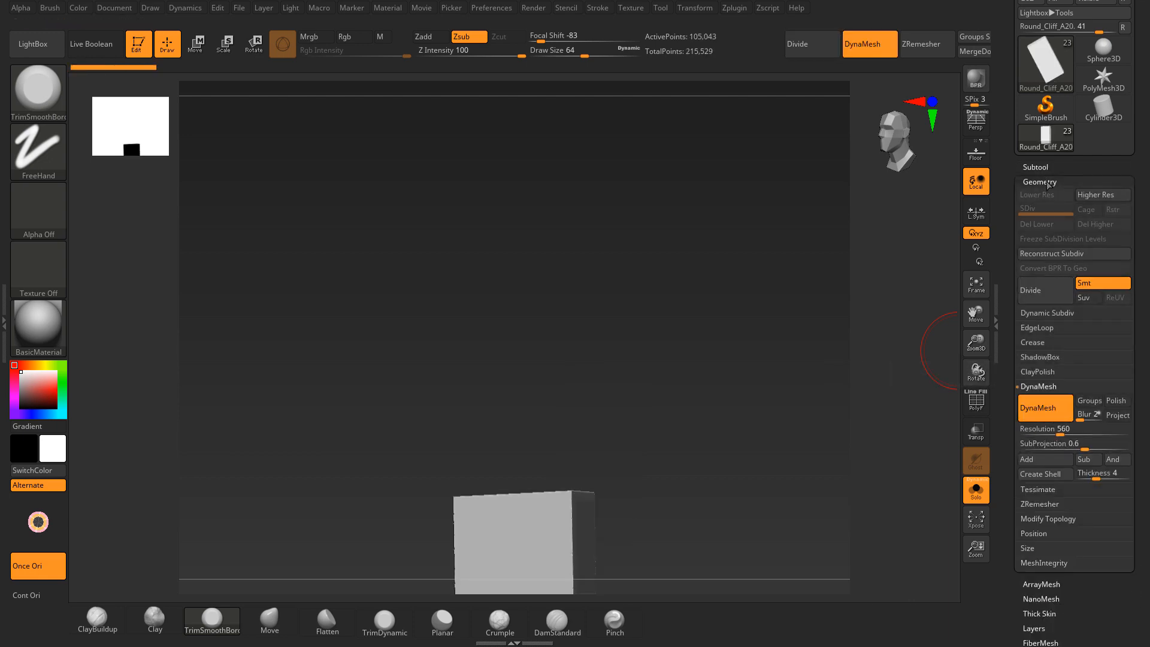
Step: Make Round_Cliff_A19 the active subtool and remesh it with DynaMesh at resolution 512
{"action": "left_click", "coordinate": [1043, 167]}
{"action": "left_click", "coordinate": [1039, 290]}
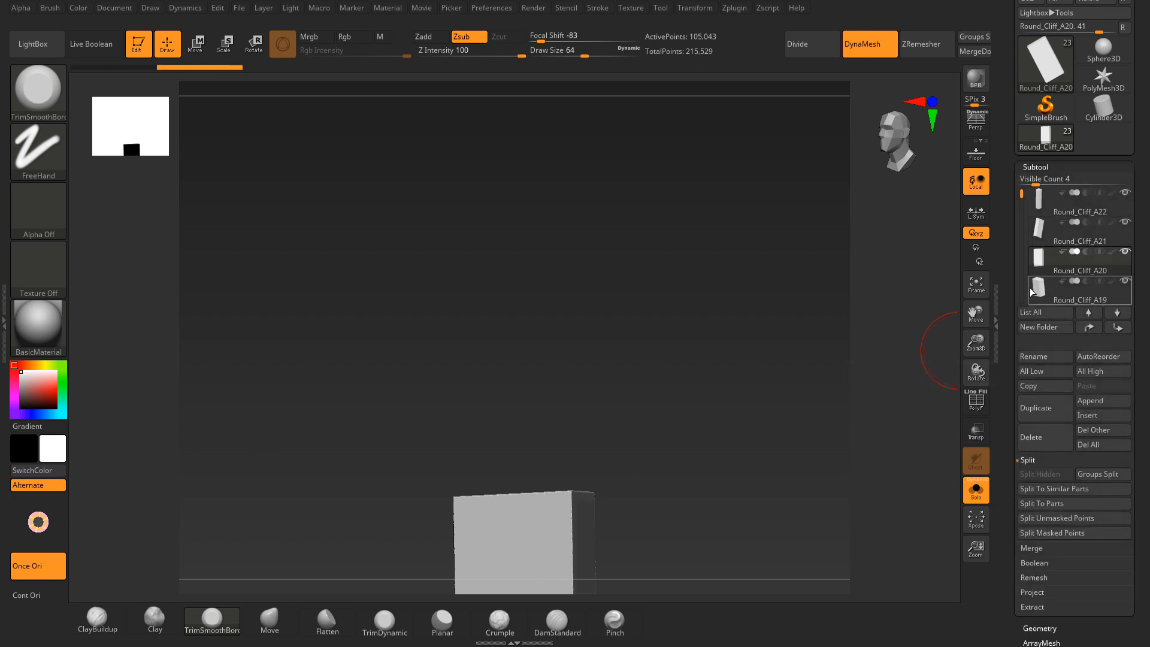
{"action": "left_click", "coordinate": [1036, 167]}
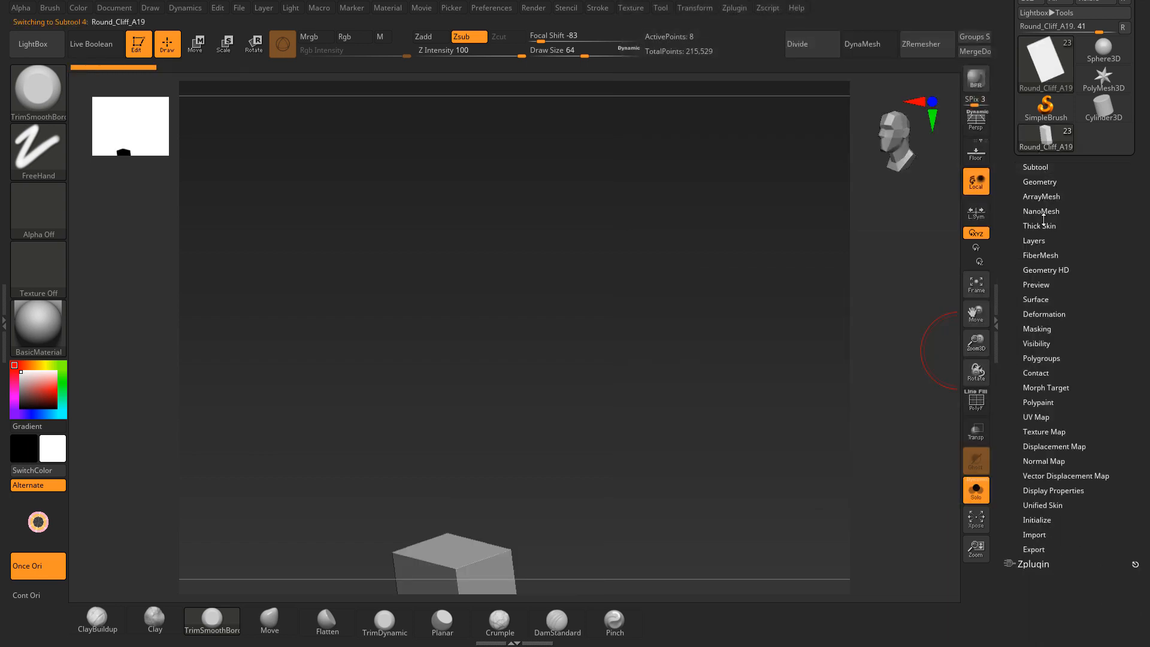
{"action": "left_click", "coordinate": [1040, 183]}
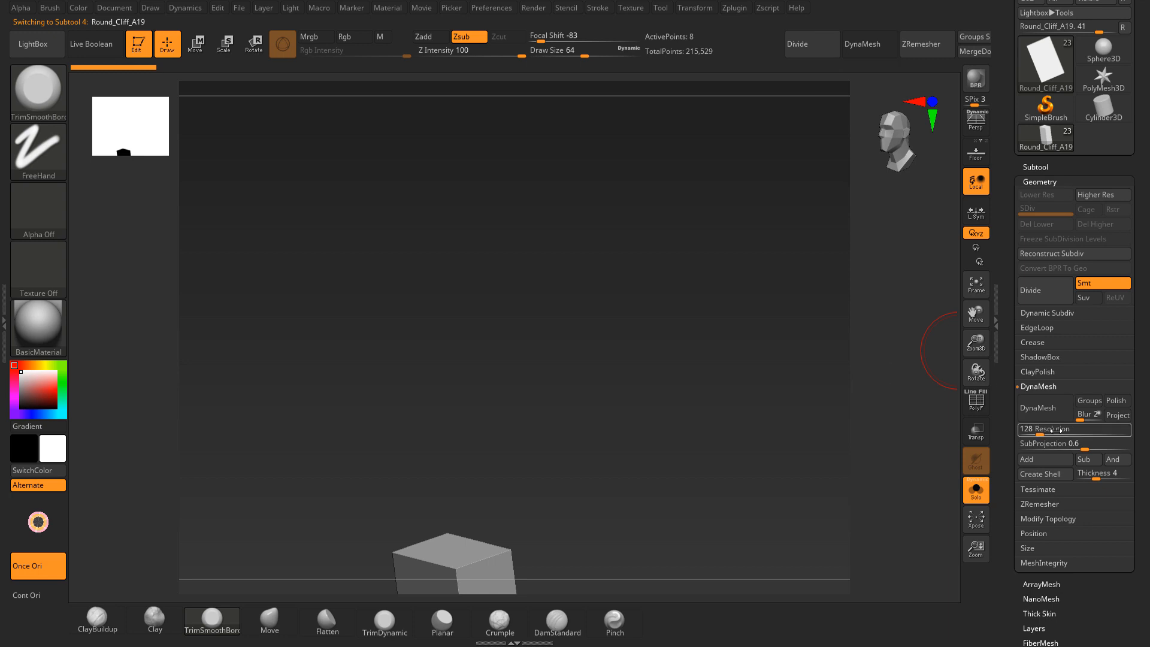
{"action": "left_click", "coordinate": [1045, 408]}
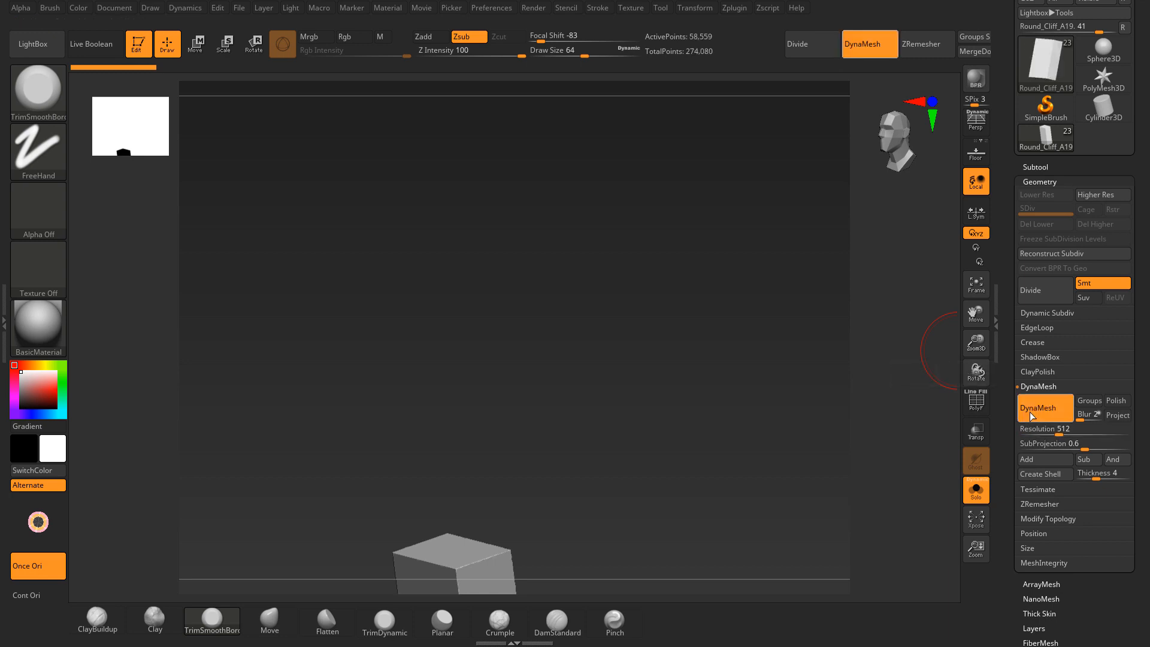
Step: Make Round_Cliff_A18 the active subtool and remesh it with DynaMesh at resolution 544
{"action": "left_click", "coordinate": [1040, 168]}
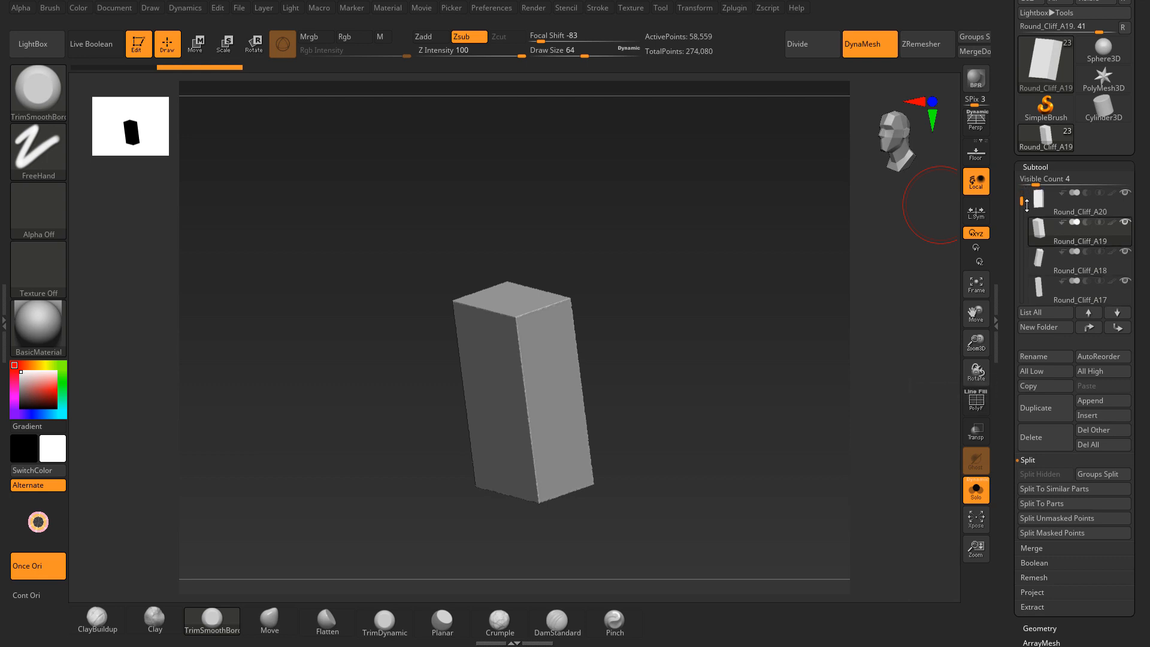
{"action": "left_click", "coordinate": [1040, 238]}
{"action": "left_click", "coordinate": [1047, 167]}
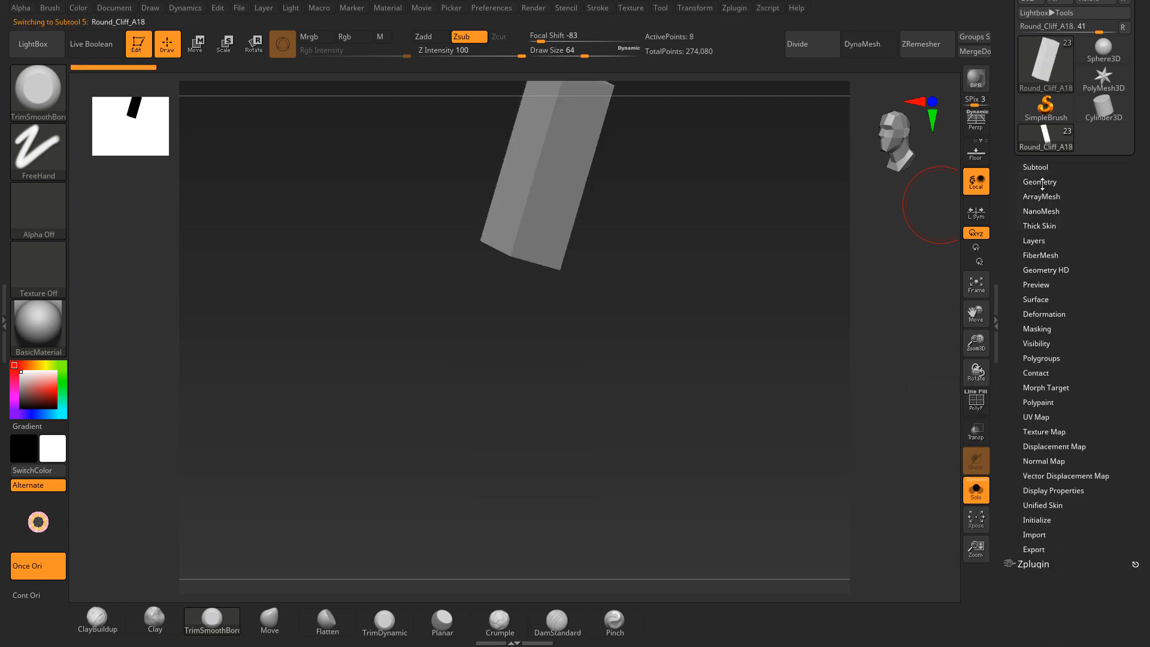
{"action": "left_click", "coordinate": [1039, 182]}
{"action": "left_click", "coordinate": [1038, 386]}
{"action": "left_click_drag", "start_coordinate": [1041, 435], "coordinate": [1050, 437]}
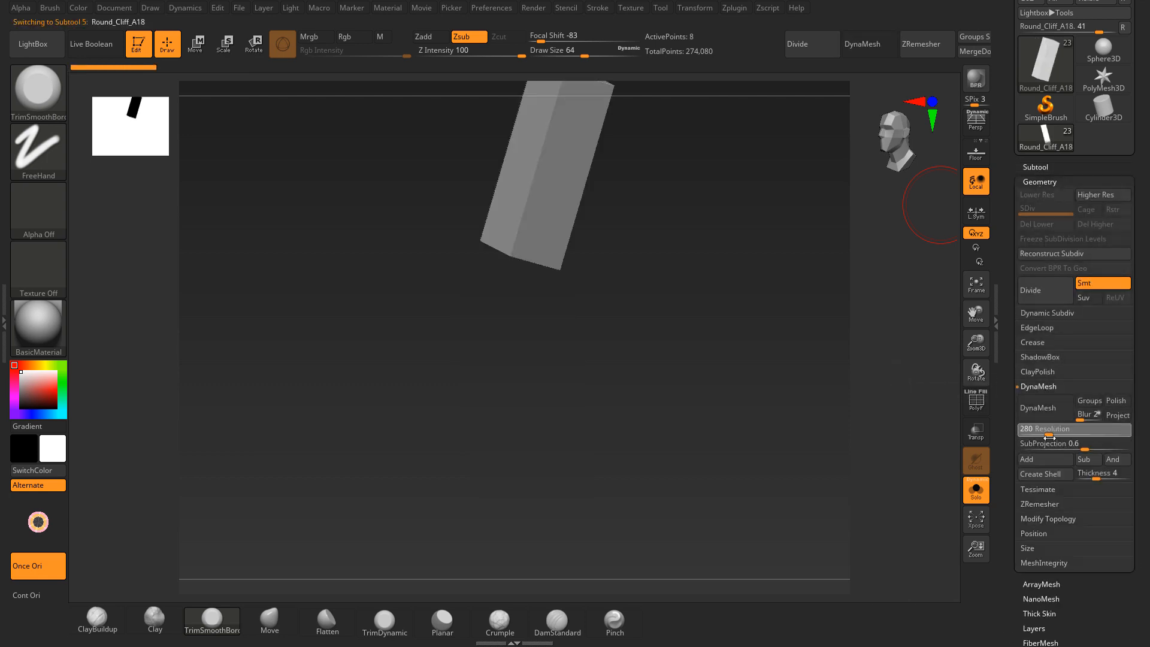
{"action": "left_click", "coordinate": [1045, 408]}
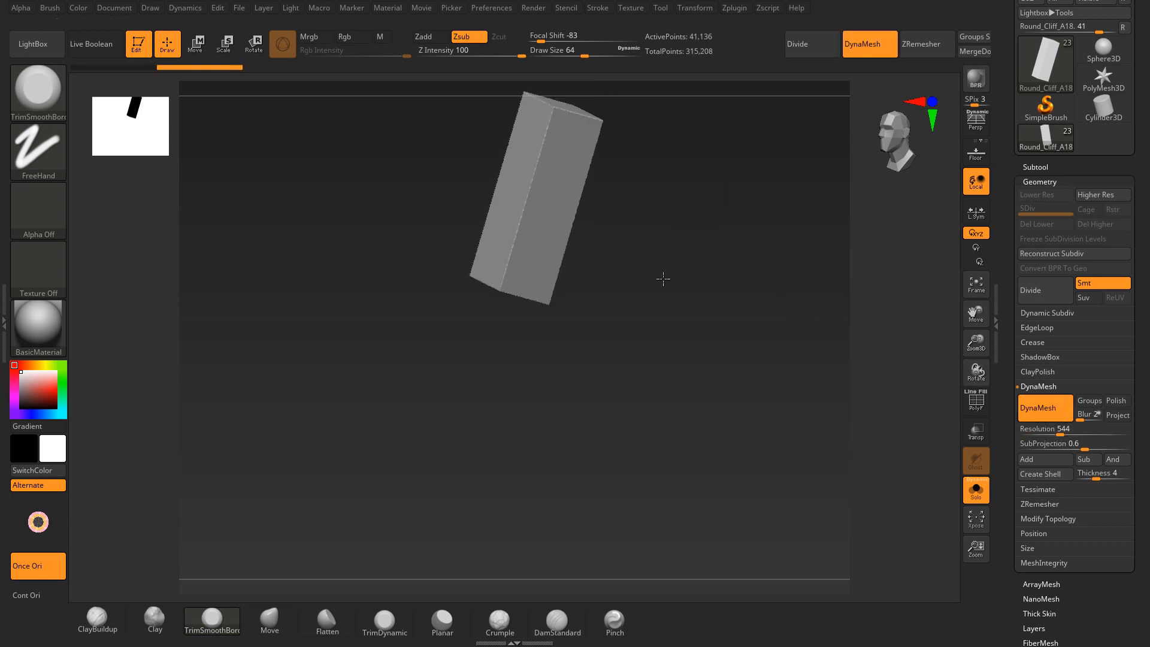
Step: Make Round_Cliff_A17 the active subtool, raise its DynaMesh resolution and remesh it
{"action": "key", "text": "f"}
{"action": "left_click", "coordinate": [1028, 168]}
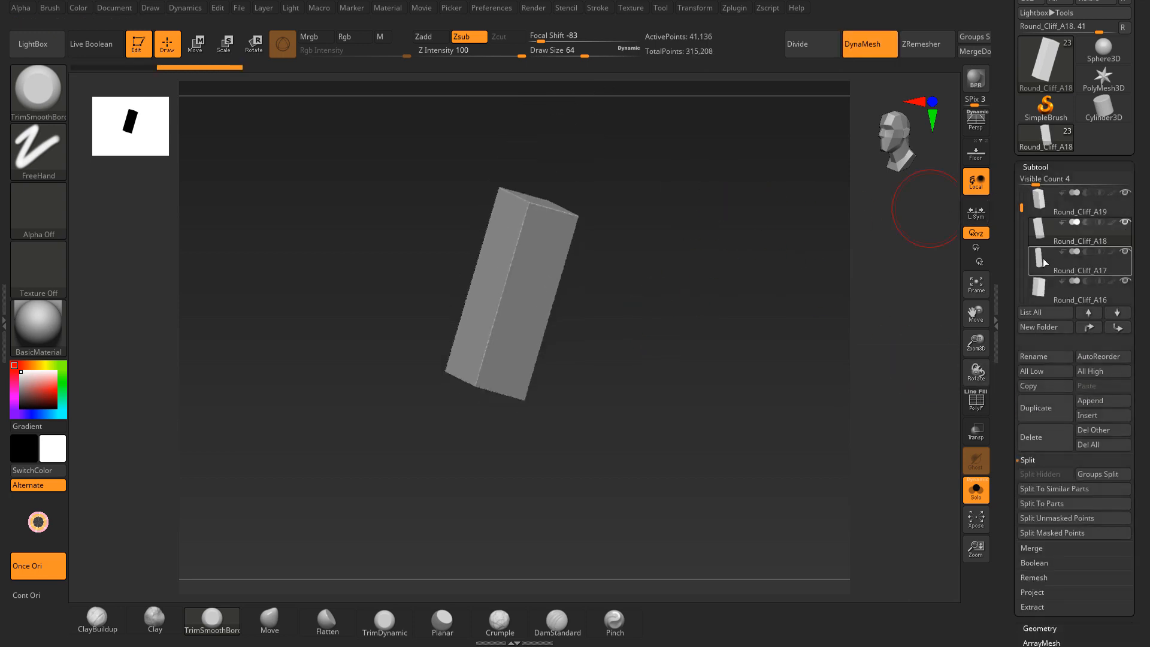
{"action": "left_click", "coordinate": [1041, 260]}
{"action": "left_click", "coordinate": [1036, 169]}
{"action": "left_click", "coordinate": [1039, 182]}
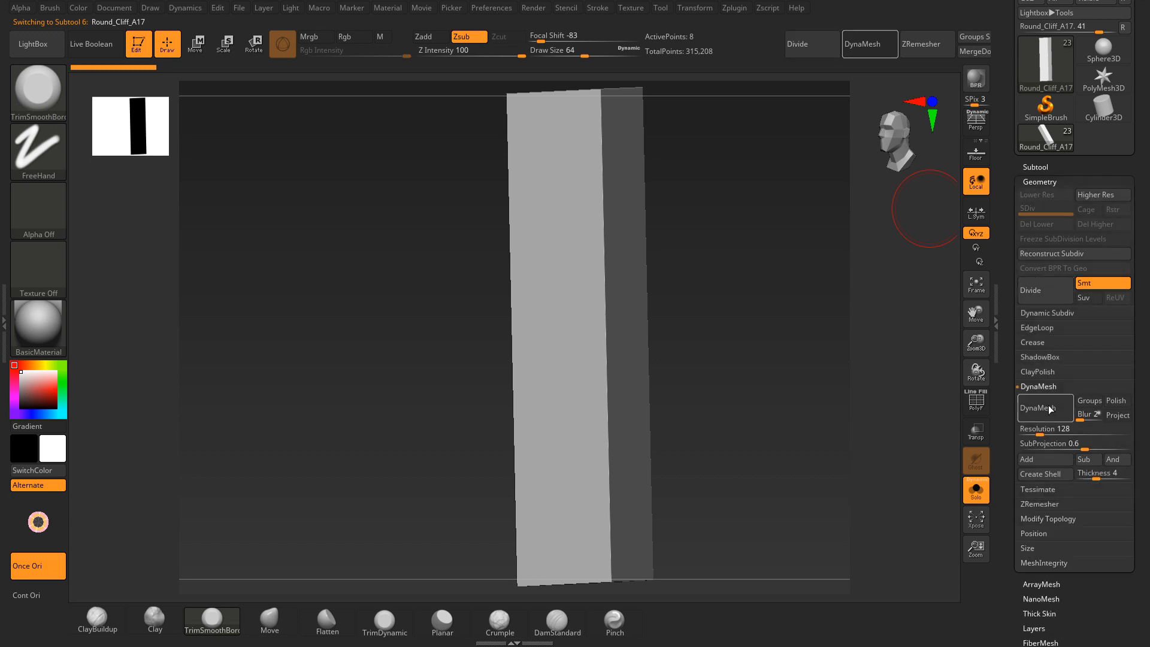
{"action": "left_click_drag", "start_coordinate": [1047, 428], "coordinate": [1053, 430]}
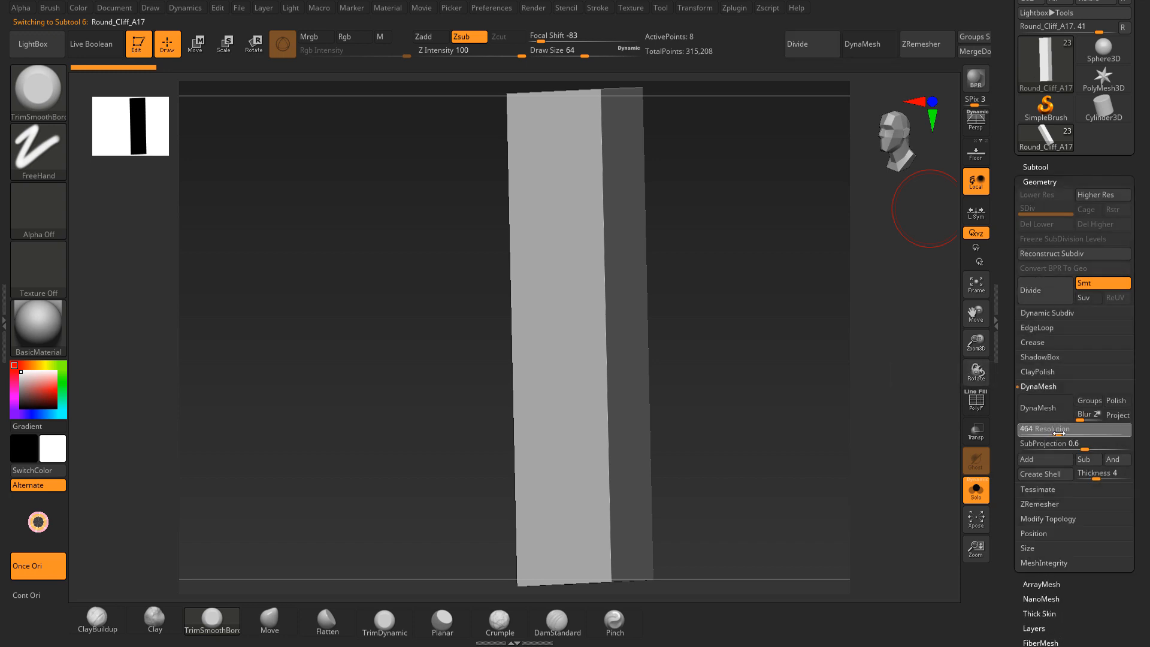
{"action": "left_click", "coordinate": [1042, 410]}
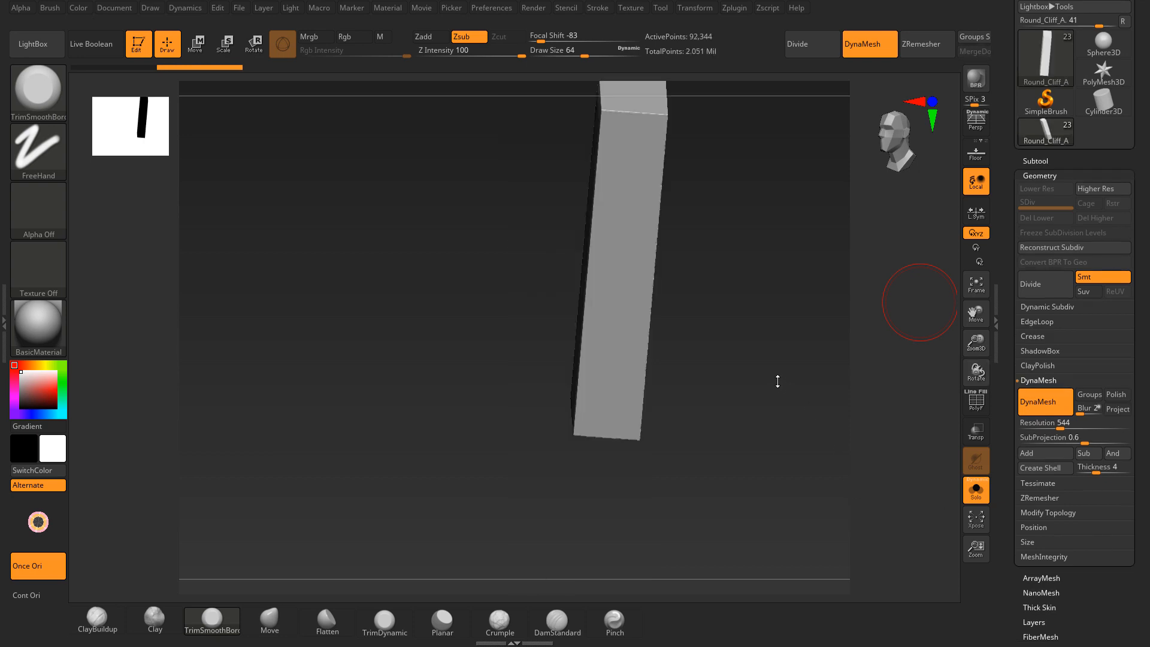
{"action": "left_click_drag", "start_coordinate": [778, 381], "coordinate": [904, 308]}
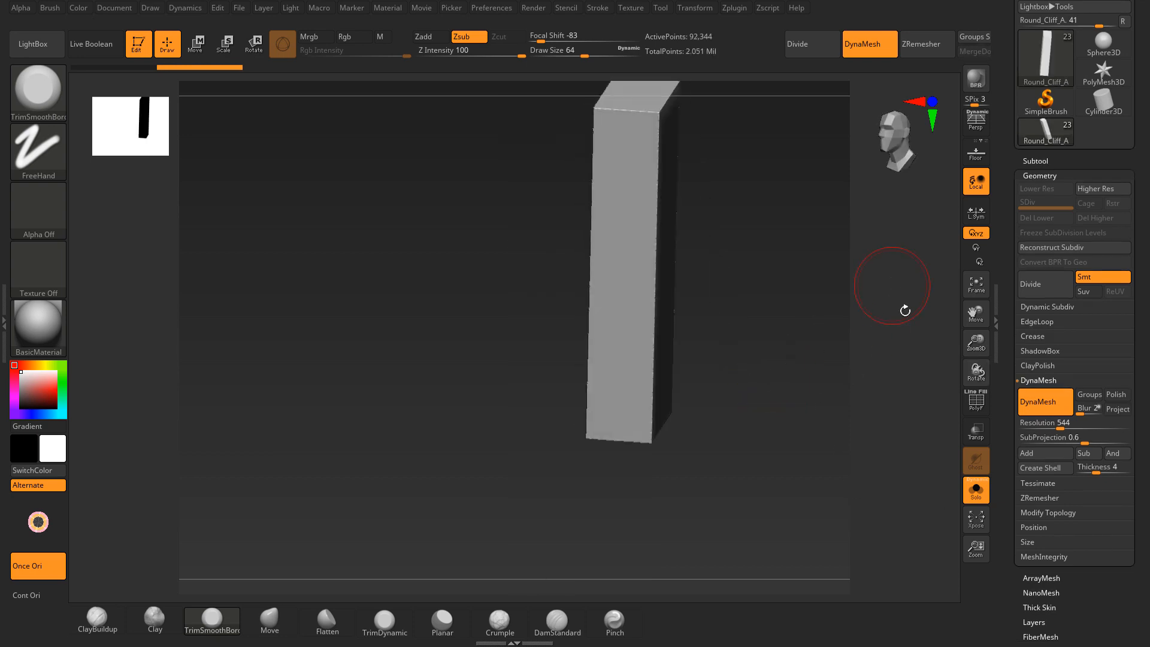
Step: Turn off Solo to show all the rock subtools and look over the whole cliff from several sides
{"action": "left_click", "coordinate": [976, 489]}
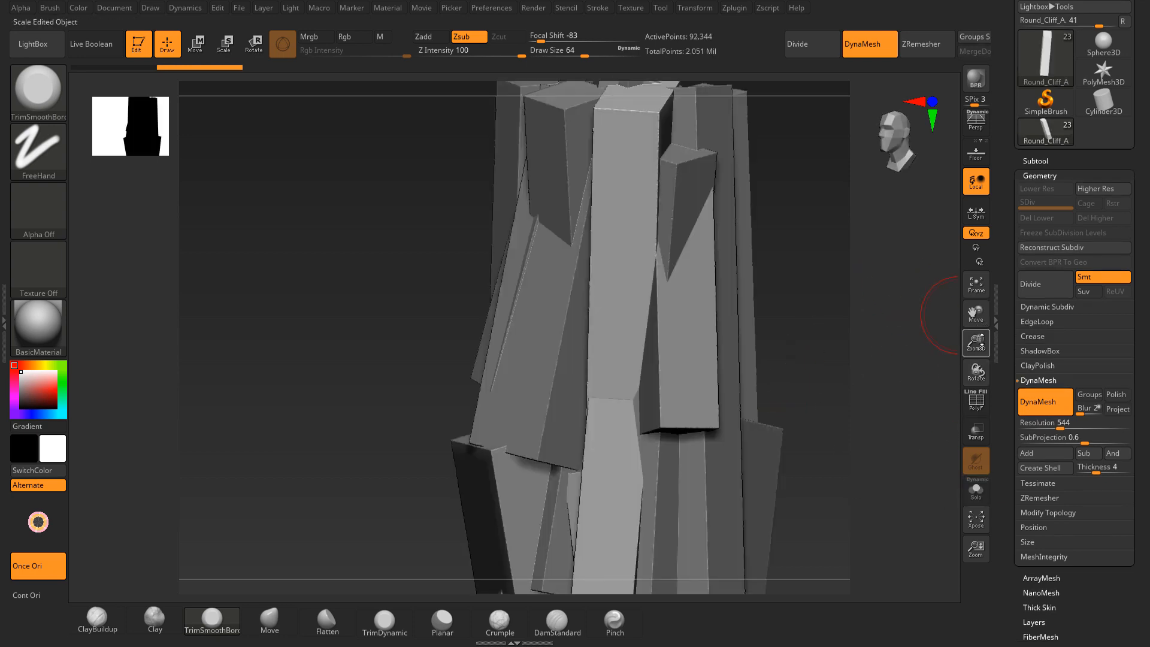
{"action": "left_click_drag", "start_coordinate": [976, 343], "coordinate": [776, 285]}
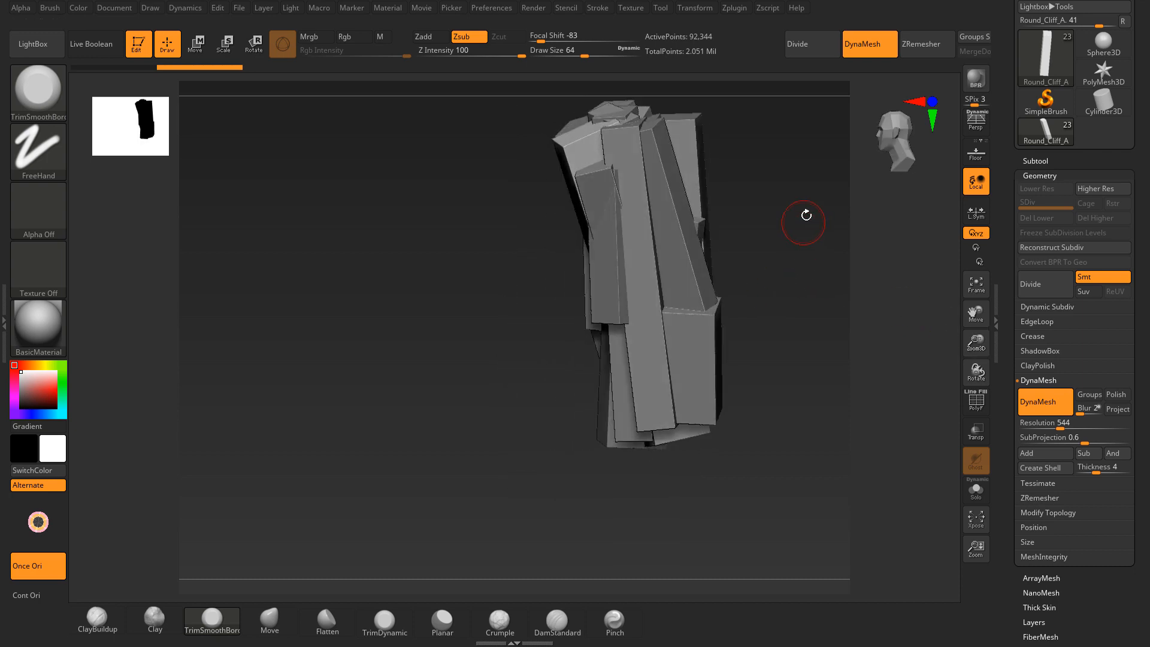
{"action": "left_click_drag", "start_coordinate": [801, 205], "coordinate": [746, 257], "text": "alt"}
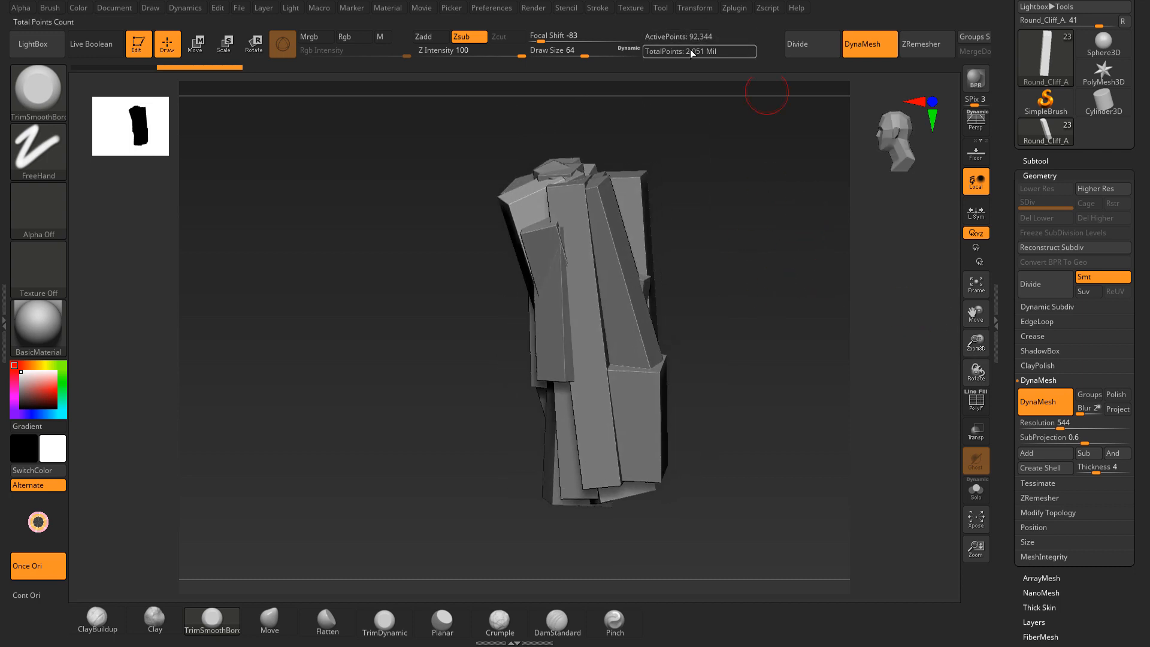
{"action": "left_click_drag", "start_coordinate": [724, 168], "coordinate": [893, 318]}
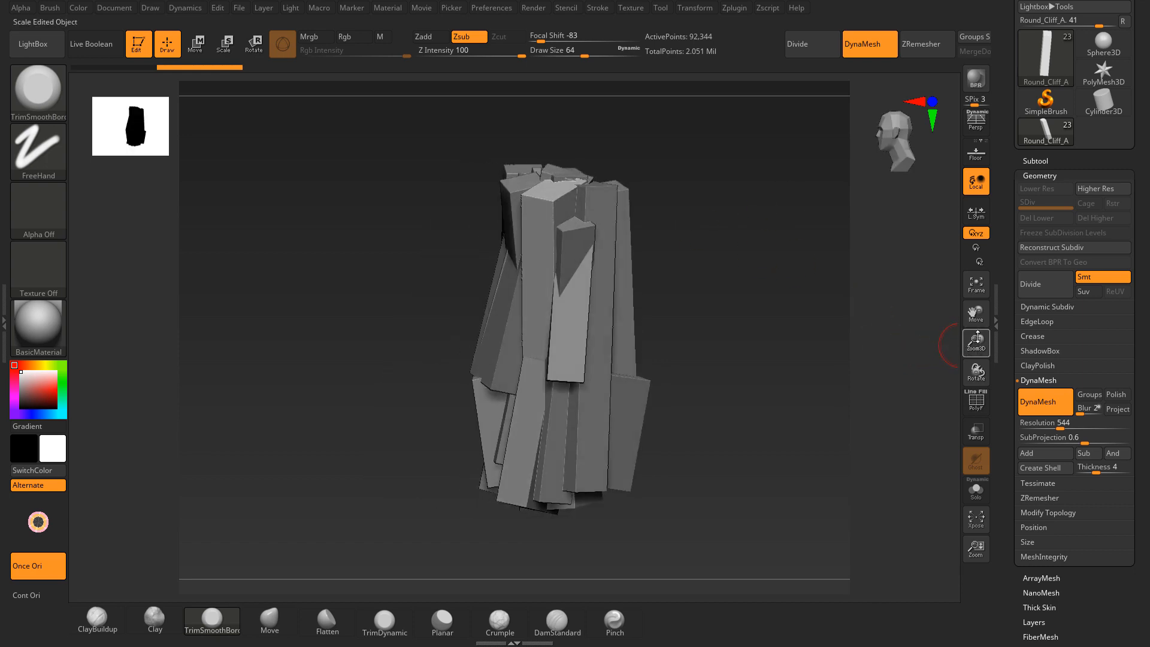
{"action": "left_click_drag", "start_coordinate": [977, 339], "coordinate": [988, 347]}
{"action": "left_click_drag", "start_coordinate": [760, 309], "coordinate": [737, 267], "text": "alt"}
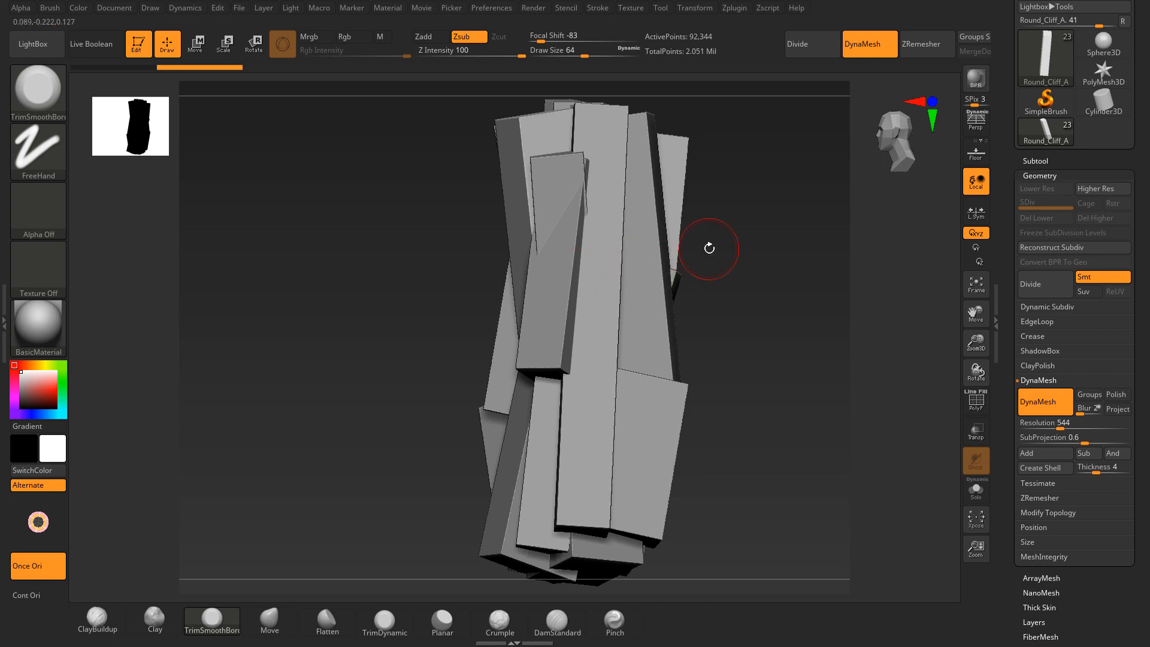
{"action": "mouse_move", "coordinate": [714, 269]}
{"action": "left_mouse_down"}
{"action": "mouse_move", "coordinate": [739, 275]}
{"action": "mouse_move", "coordinate": [739, 261]}
{"action": "mouse_move", "coordinate": [625, 200]}
{"action": "left_mouse_up"}
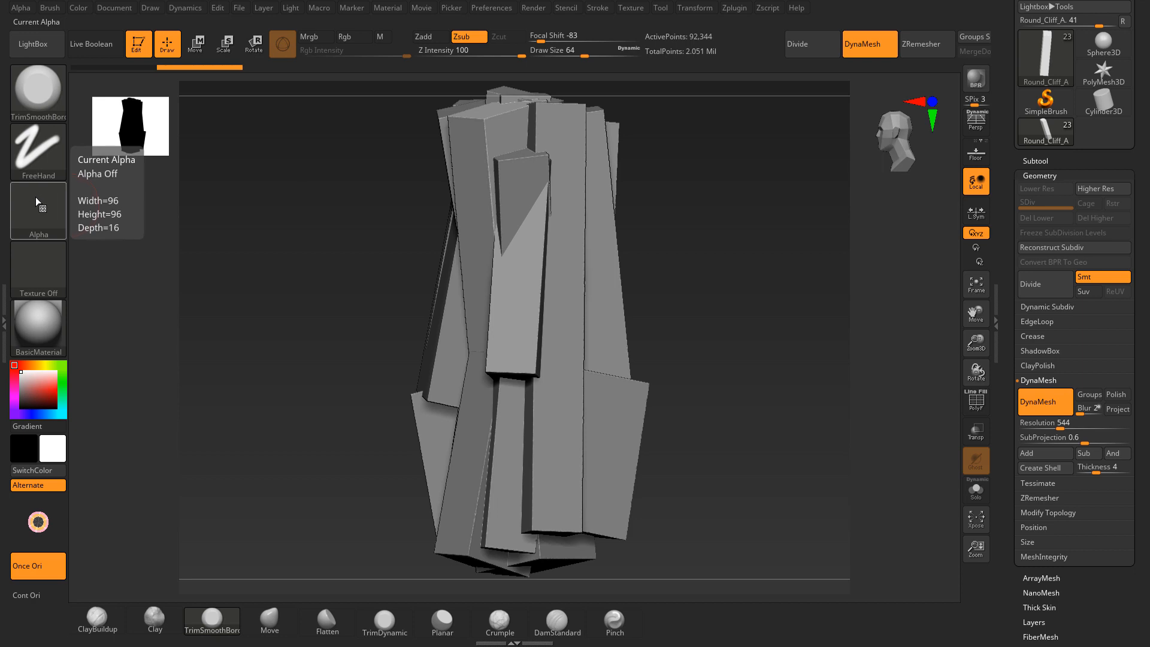
Step: Set the TrimSmoothBorder brush to Alpha 28 with focal shift -98 and draw size 144
{"action": "left_click", "coordinate": [49, 203]}
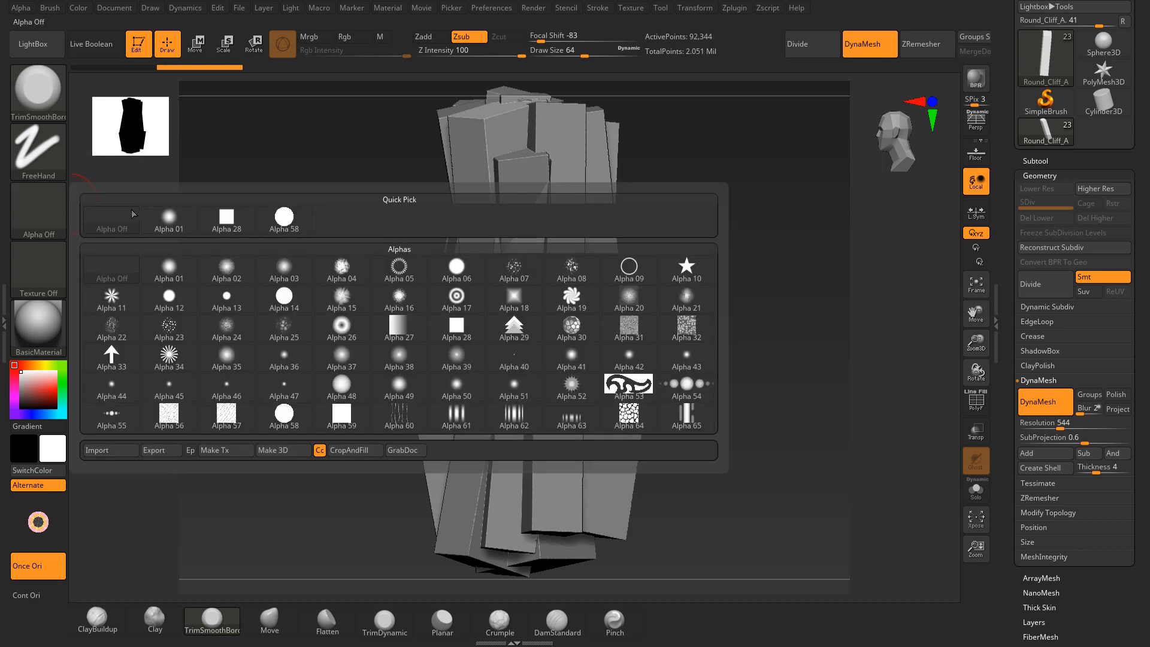
{"action": "left_click", "coordinate": [216, 224]}
{"action": "left_click_drag", "start_coordinate": [541, 37], "coordinate": [537, 38]}
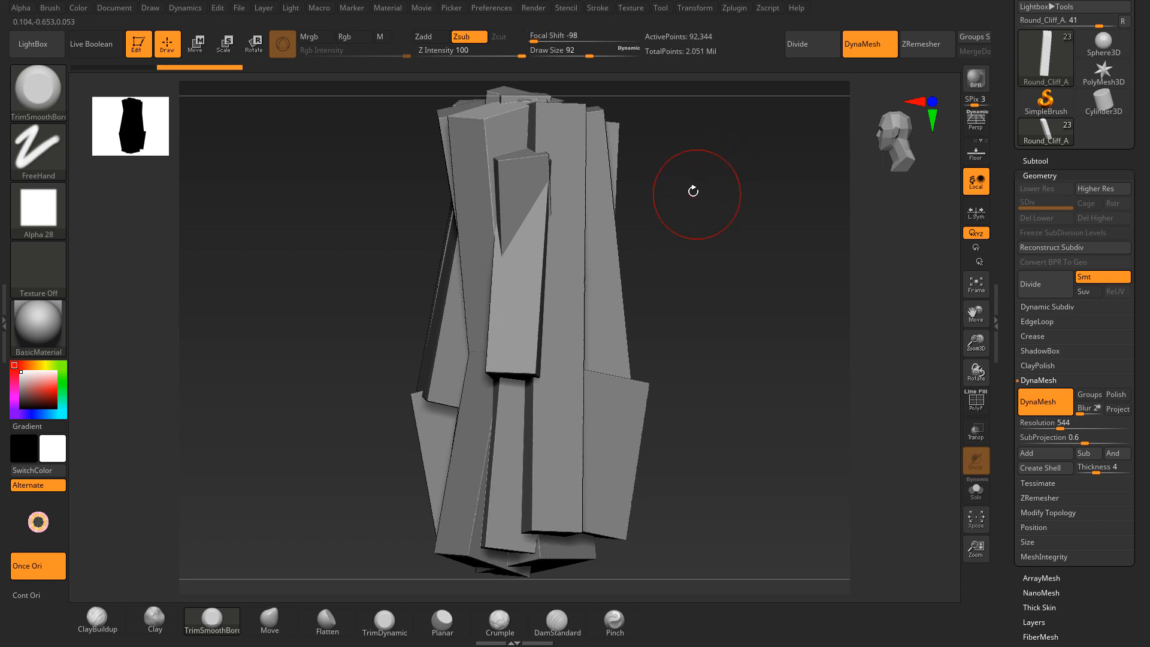
{"action": "left_click_drag", "start_coordinate": [703, 238], "coordinate": [626, 383]}
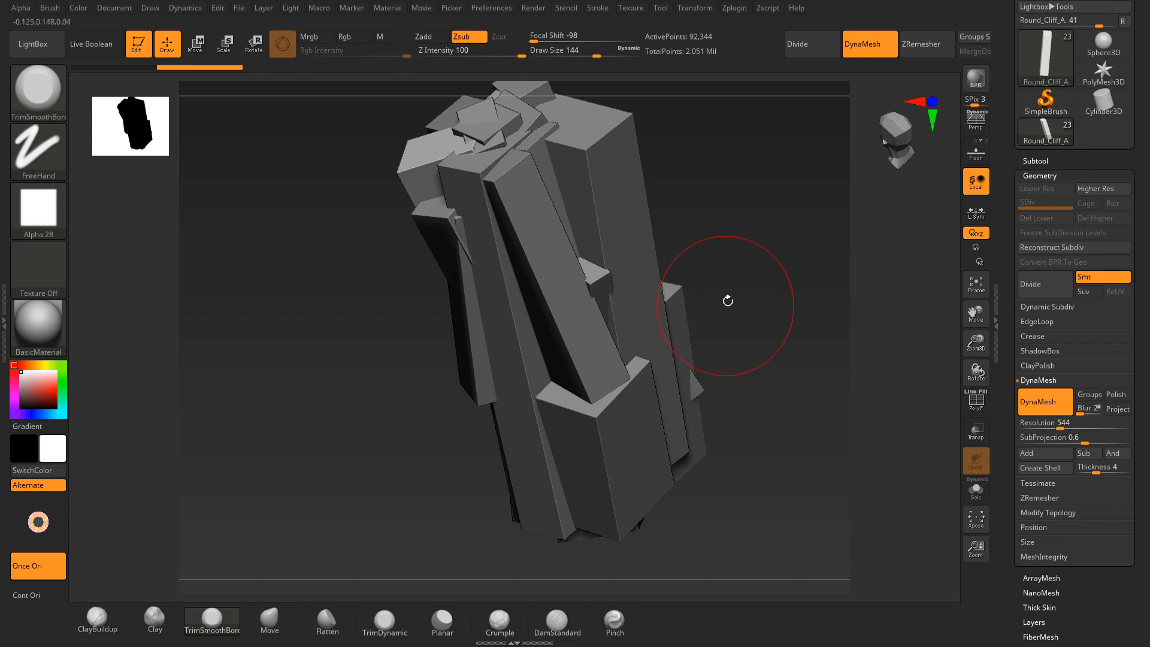
{"action": "mouse_move", "coordinate": [727, 301]}
{"action": "left_mouse_down"}
{"action": "mouse_move", "coordinate": [757, 270]}
{"action": "mouse_move", "coordinate": [709, 216]}
{"action": "mouse_move", "coordinate": [739, 190]}
{"action": "mouse_move", "coordinate": [739, 219]}
{"action": "mouse_move", "coordinate": [798, 225]}
{"action": "mouse_move", "coordinate": [760, 247]}
{"action": "mouse_move", "coordinate": [765, 210]}
{"action": "mouse_move", "coordinate": [706, 236]}
{"action": "left_mouse_up"}
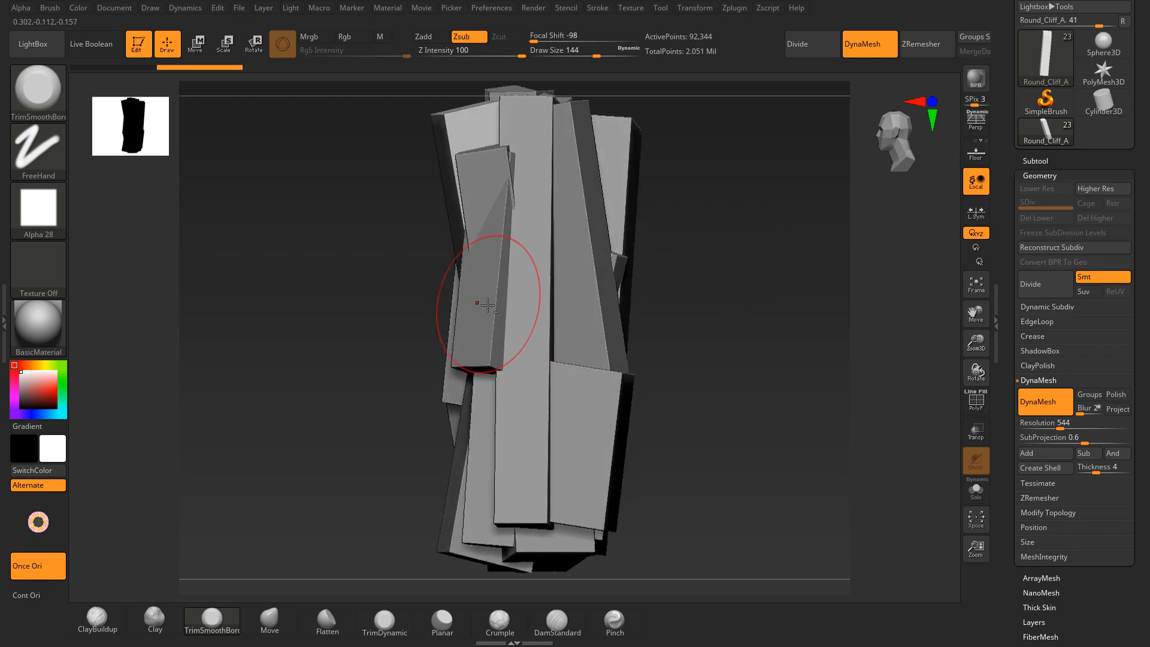
{"action": "left_click_drag", "start_coordinate": [707, 240], "coordinate": [675, 220]}
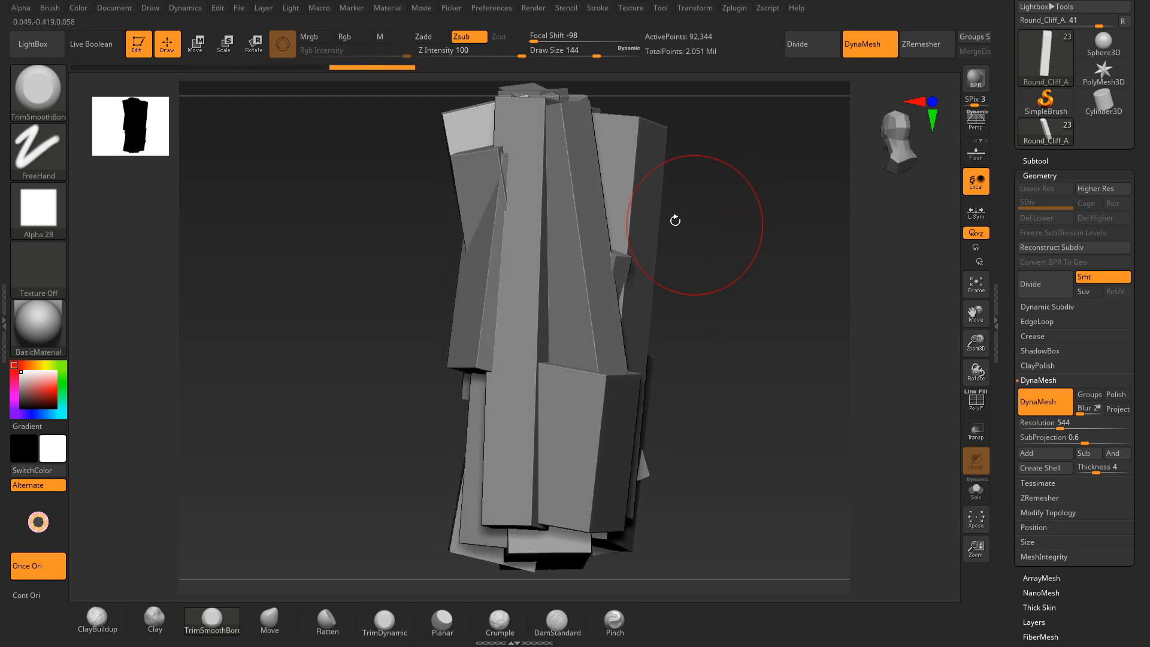
Step: Make Round_Cliff_A14 the active subtool and trim down its long front edge with the TrimSmoothBorder brush
{"action": "left_click", "coordinate": [455, 321], "text": "alt"}
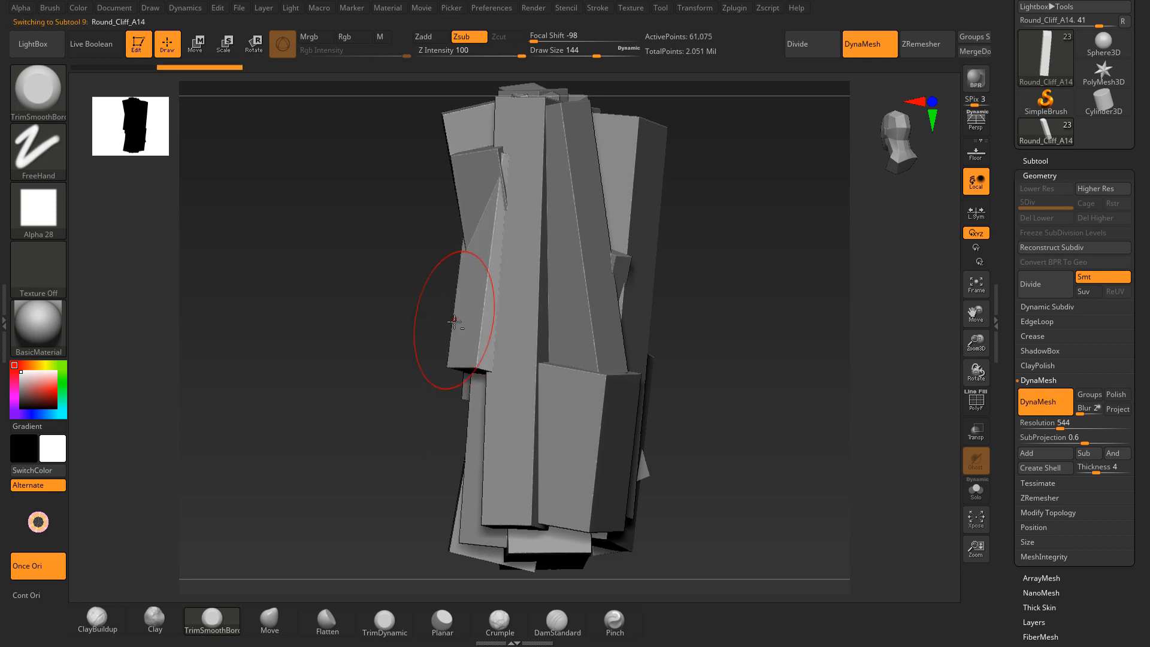
{"action": "left_click_drag", "start_coordinate": [730, 233], "coordinate": [595, 93]}
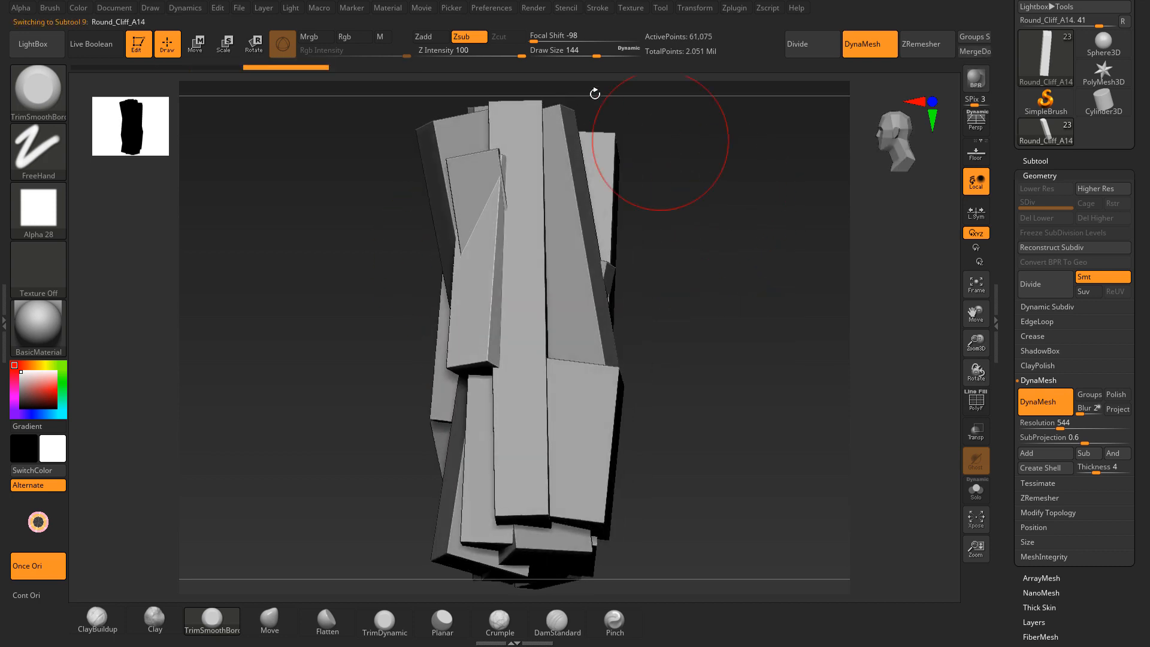
{"action": "mouse_move", "coordinate": [672, 185]}
{"action": "left_mouse_down"}
{"action": "mouse_move", "coordinate": [742, 221]}
{"action": "mouse_move", "coordinate": [701, 198]}
{"action": "left_mouse_up"}
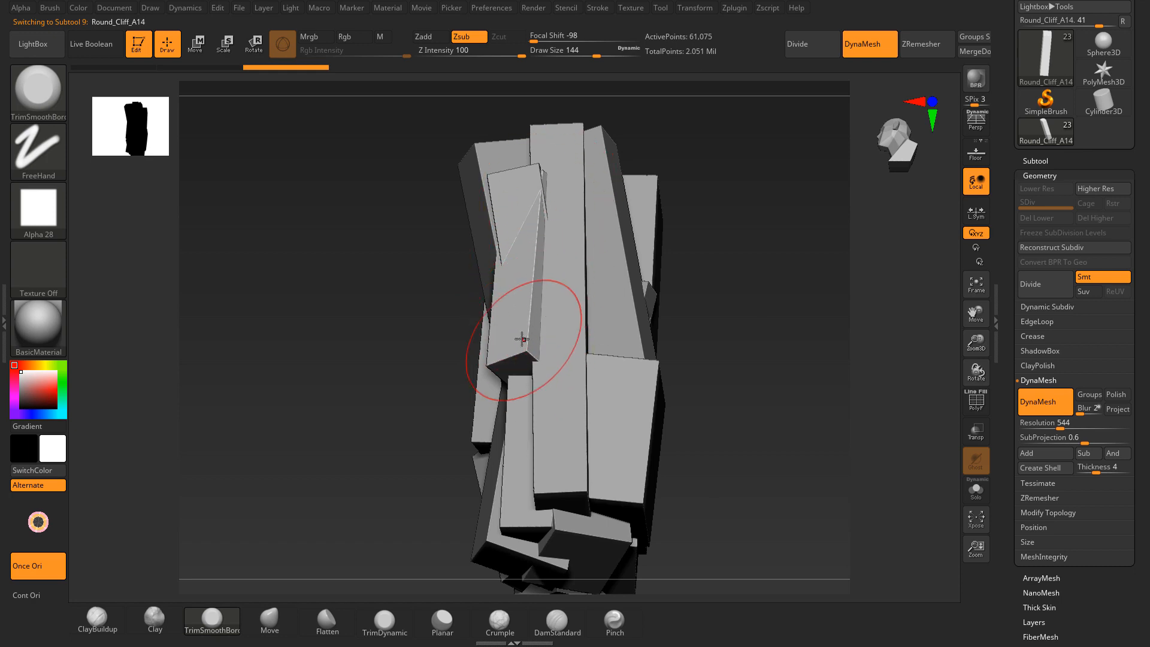
{"action": "right_click_drag", "start_coordinate": [564, 262], "coordinate": [543, 314], "text": "ctrl"}
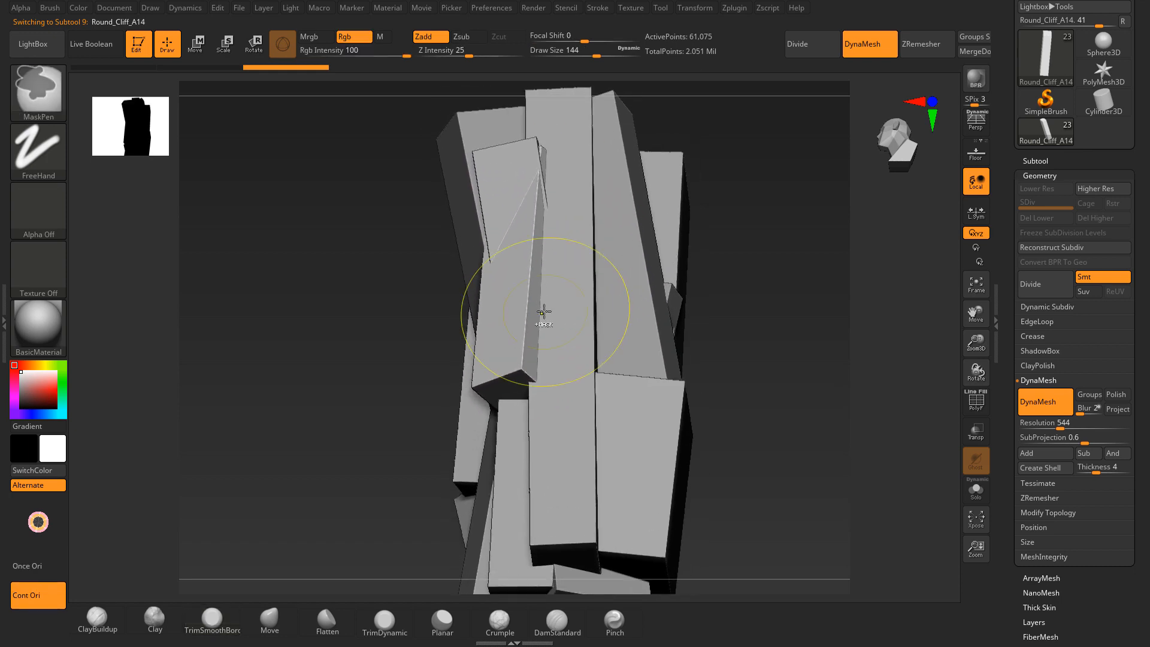
{"action": "mouse_move", "coordinate": [731, 239]}
{"action": "left_mouse_down"}
{"action": "mouse_move", "coordinate": [742, 234]}
{"action": "mouse_move", "coordinate": [730, 235]}
{"action": "left_mouse_up"}
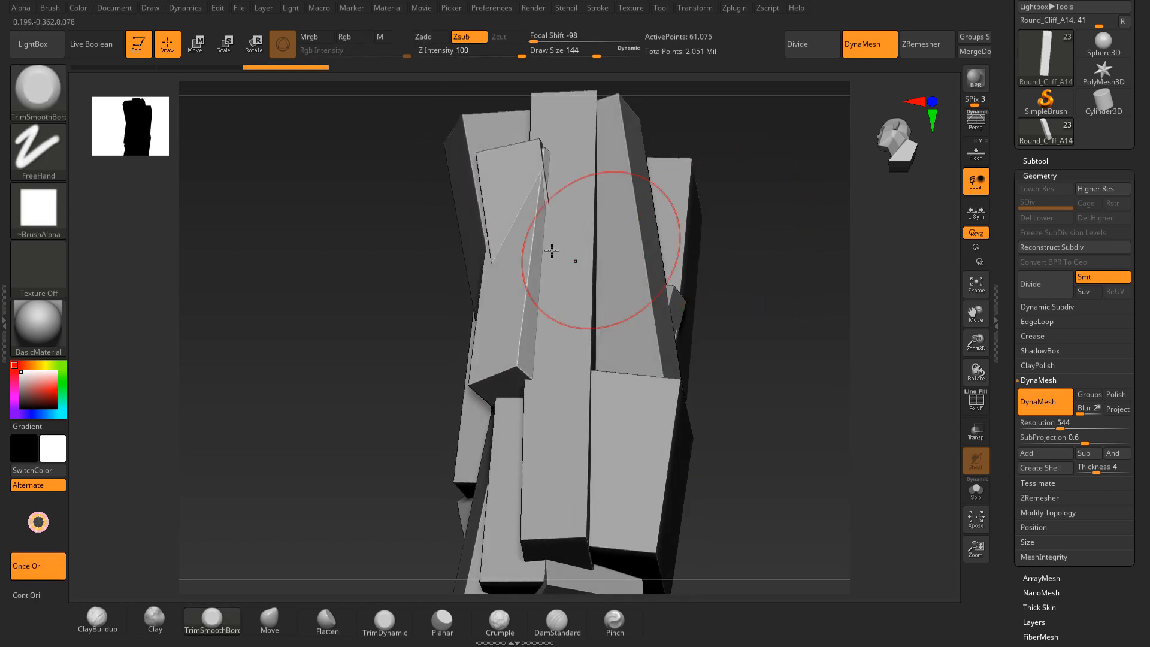
{"action": "mouse_move", "coordinate": [530, 229]}
{"action": "left_mouse_down"}
{"action": "mouse_move", "coordinate": [518, 365]}
{"action": "mouse_move", "coordinate": [511, 353]}
{"action": "left_mouse_up"}
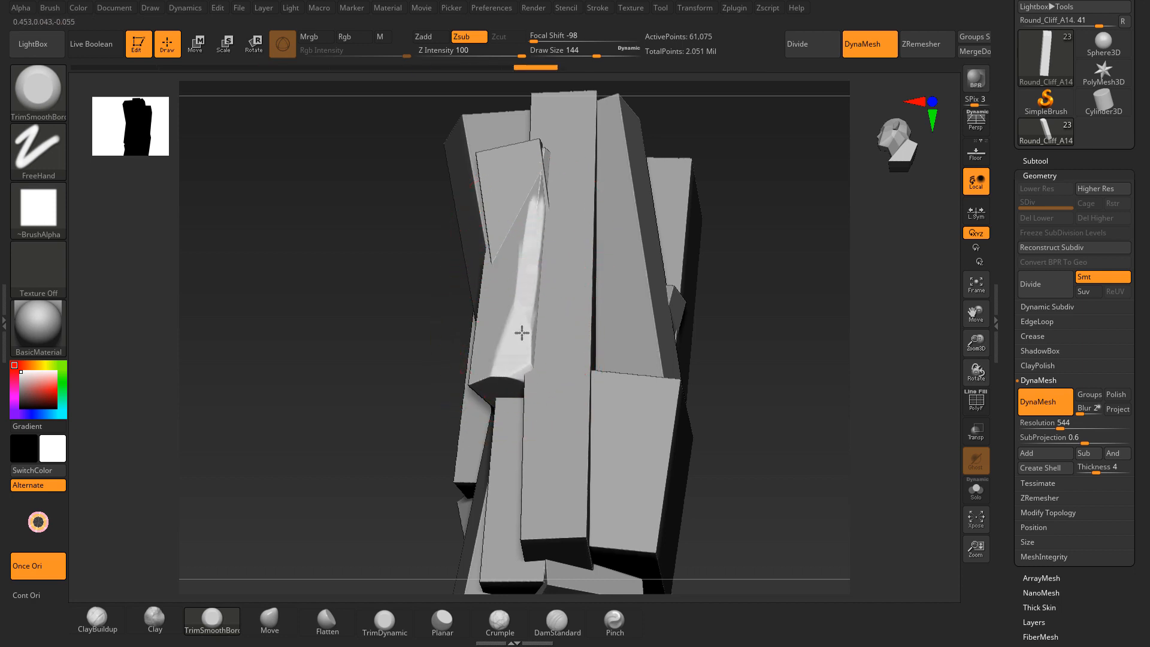
Step: Trim the lower end and the other long side edge of Round_Cliff_A14 into irregular bevels
{"action": "left_click_drag", "start_coordinate": [441, 312], "coordinate": [499, 372]}
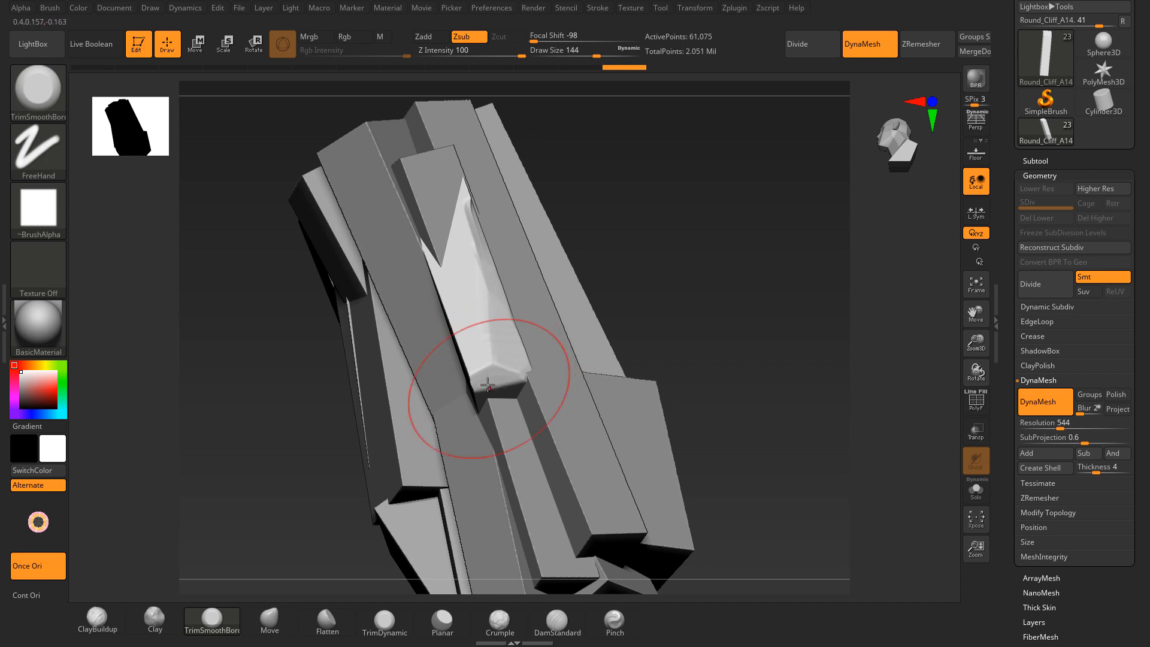
{"action": "mouse_move", "coordinate": [654, 247]}
{"action": "left_mouse_down"}
{"action": "mouse_move", "coordinate": [470, 346]}
{"action": "mouse_move", "coordinate": [470, 385]}
{"action": "mouse_move", "coordinate": [422, 306]}
{"action": "mouse_move", "coordinate": [449, 301]}
{"action": "left_mouse_up"}
{"action": "left_click_drag", "start_coordinate": [576, 225], "coordinate": [564, 230]}
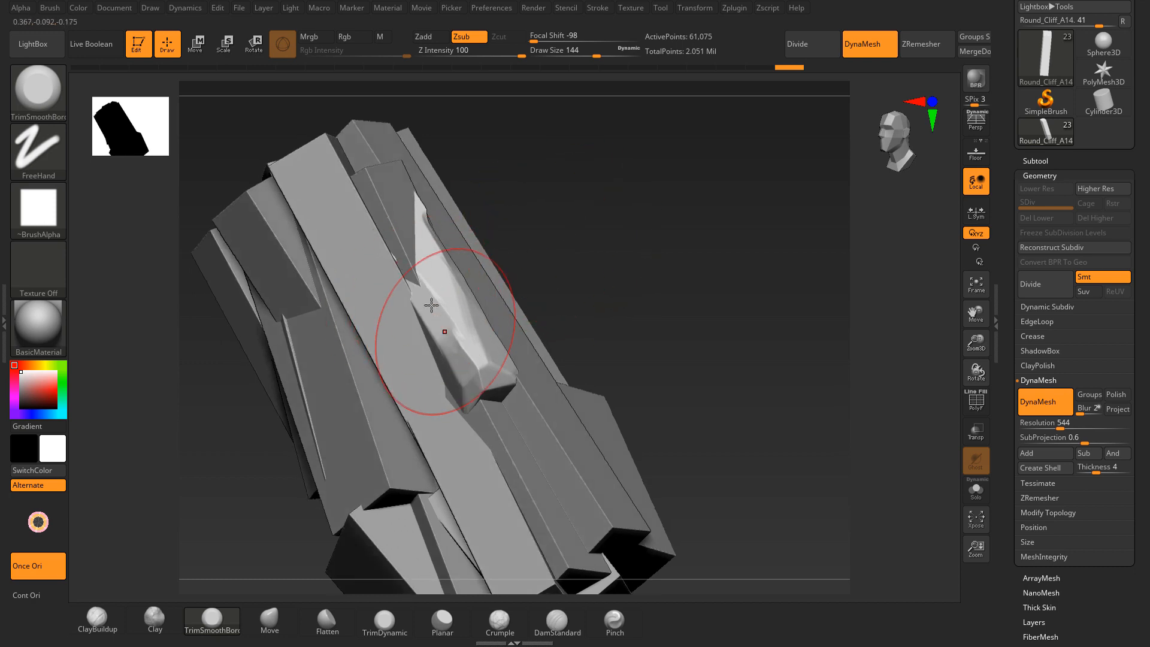
{"action": "left_click_drag", "start_coordinate": [448, 336], "coordinate": [461, 332]}
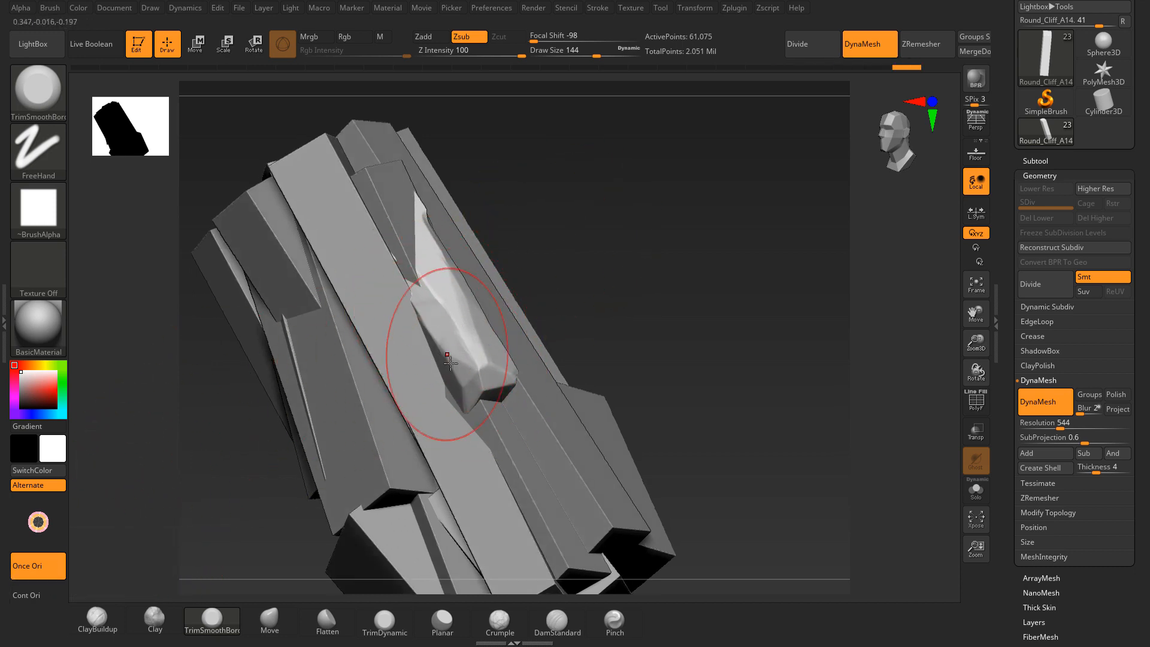
{"action": "left_click_drag", "start_coordinate": [452, 354], "coordinate": [454, 344]}
{"action": "right_click_drag", "start_coordinate": [491, 288], "coordinate": [527, 314]}
{"action": "left_click_drag", "start_coordinate": [472, 330], "coordinate": [450, 272]}
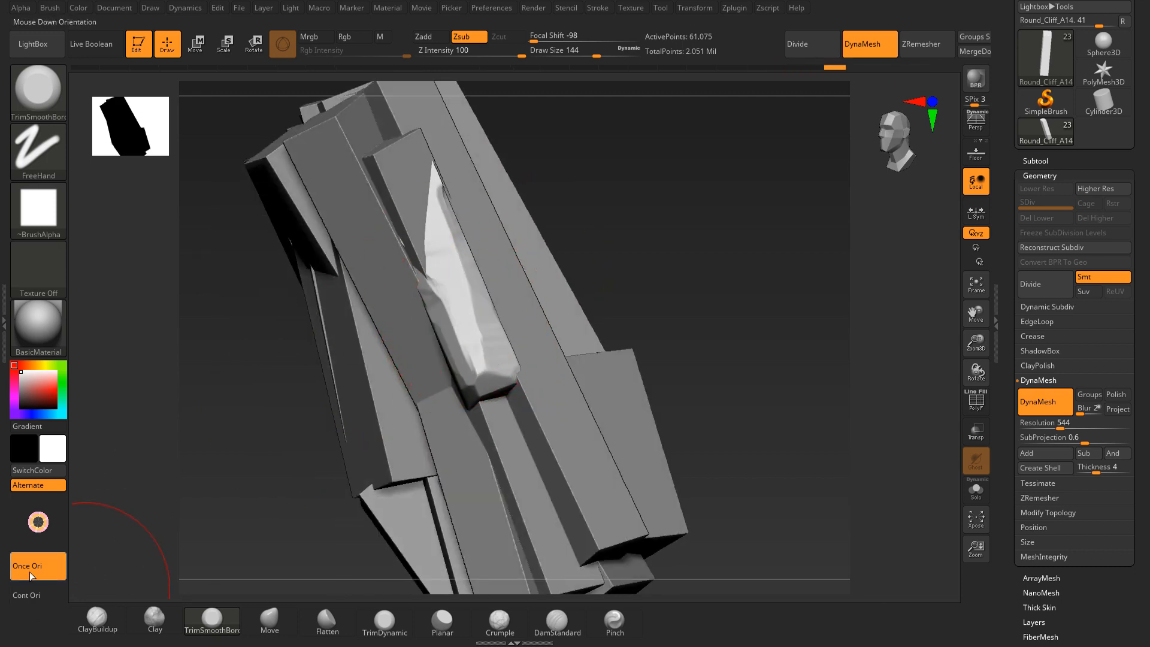
Step: Trim the front face of Round_Cliff_A14 using continuous orientation, and switch the brush back to once orientation
{"action": "left_click", "coordinate": [42, 588]}
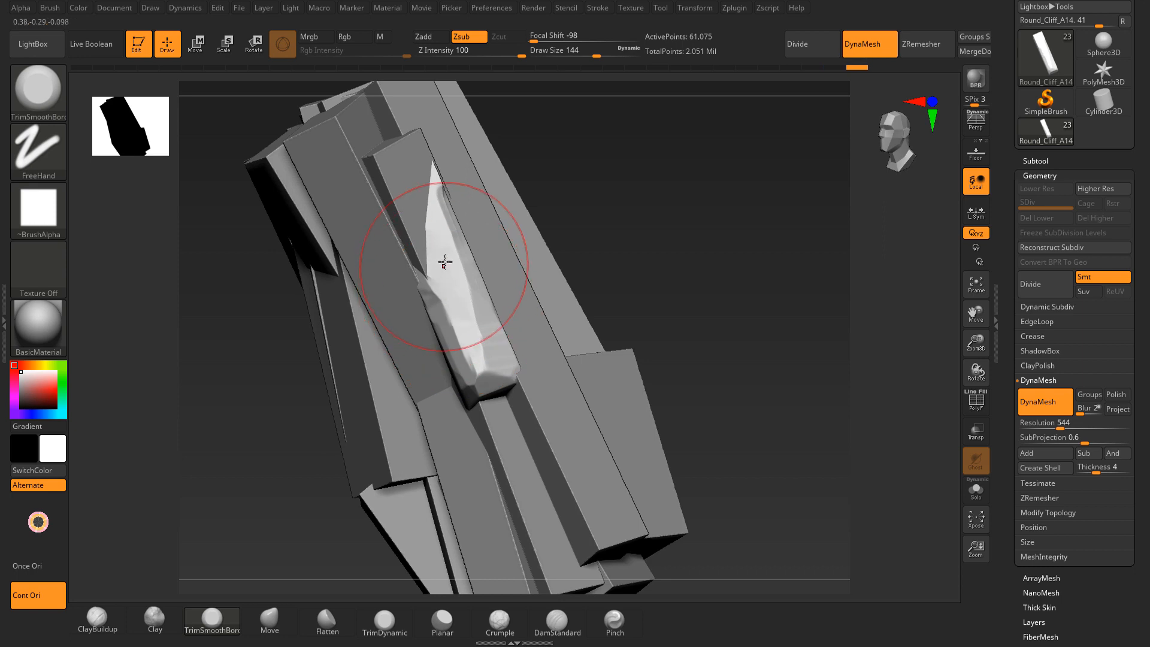
{"action": "mouse_move", "coordinate": [445, 262]}
{"action": "right_mouse_down"}
{"action": "mouse_move", "coordinate": [559, 192]}
{"action": "mouse_move", "coordinate": [482, 330]}
{"action": "right_mouse_up"}
{"action": "left_click_drag", "start_coordinate": [475, 306], "coordinate": [461, 263]}
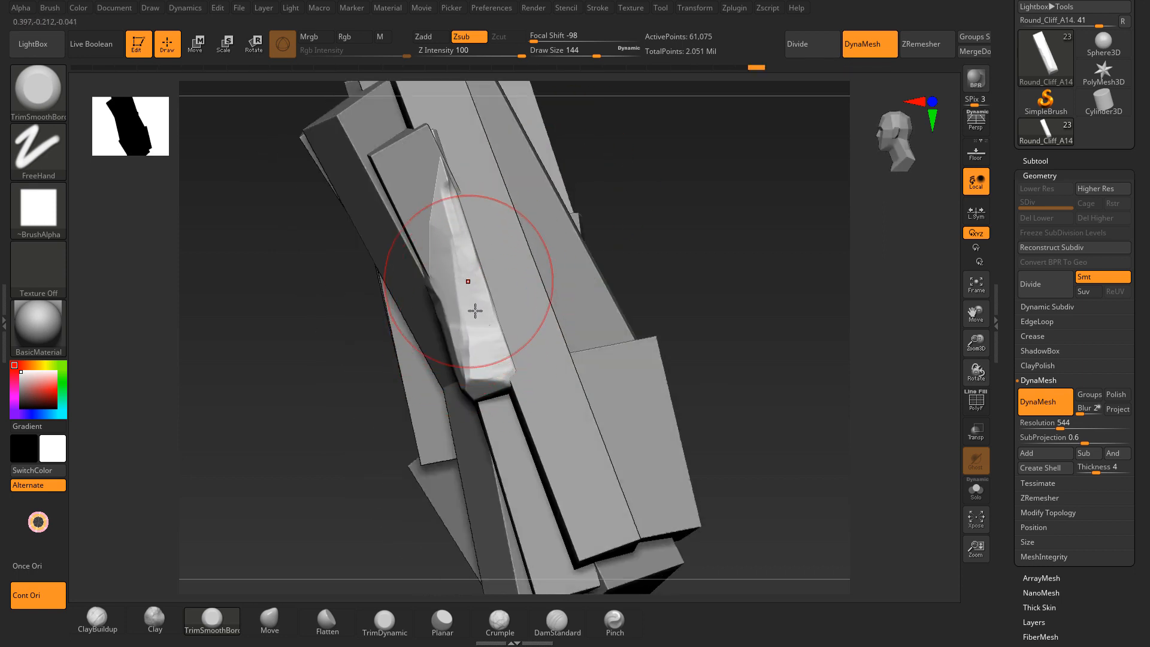
{"action": "left_click", "coordinate": [29, 565]}
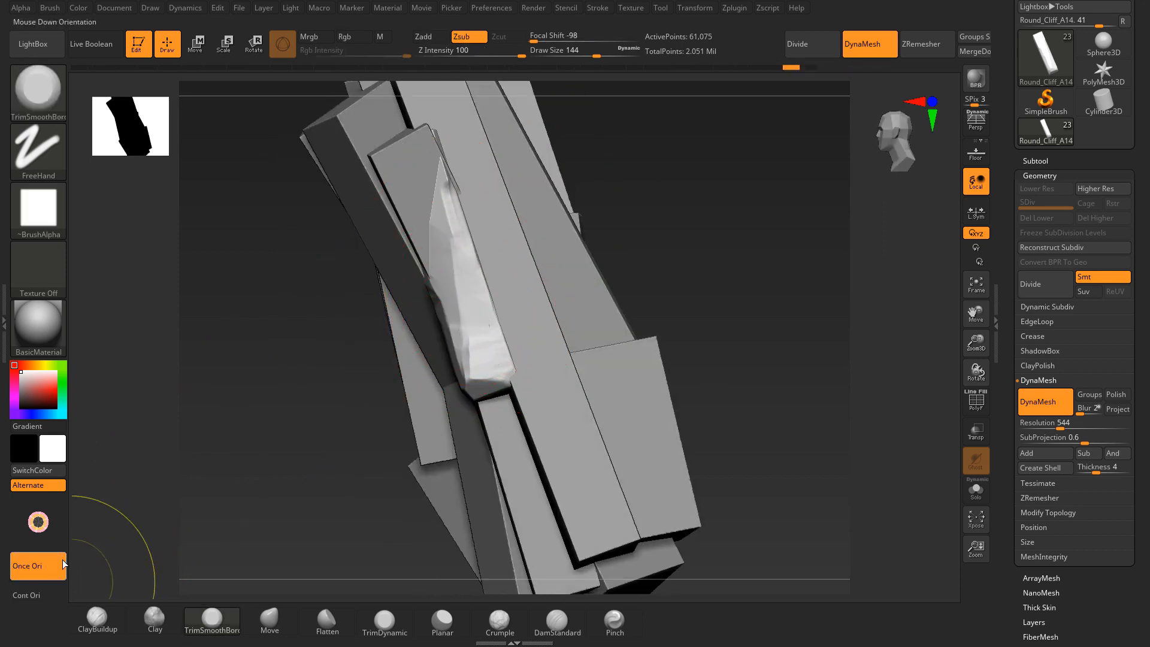
{"action": "right_click_drag", "start_coordinate": [750, 169], "coordinate": [593, 265]}
{"action": "left_click_drag", "start_coordinate": [480, 331], "coordinate": [475, 303]}
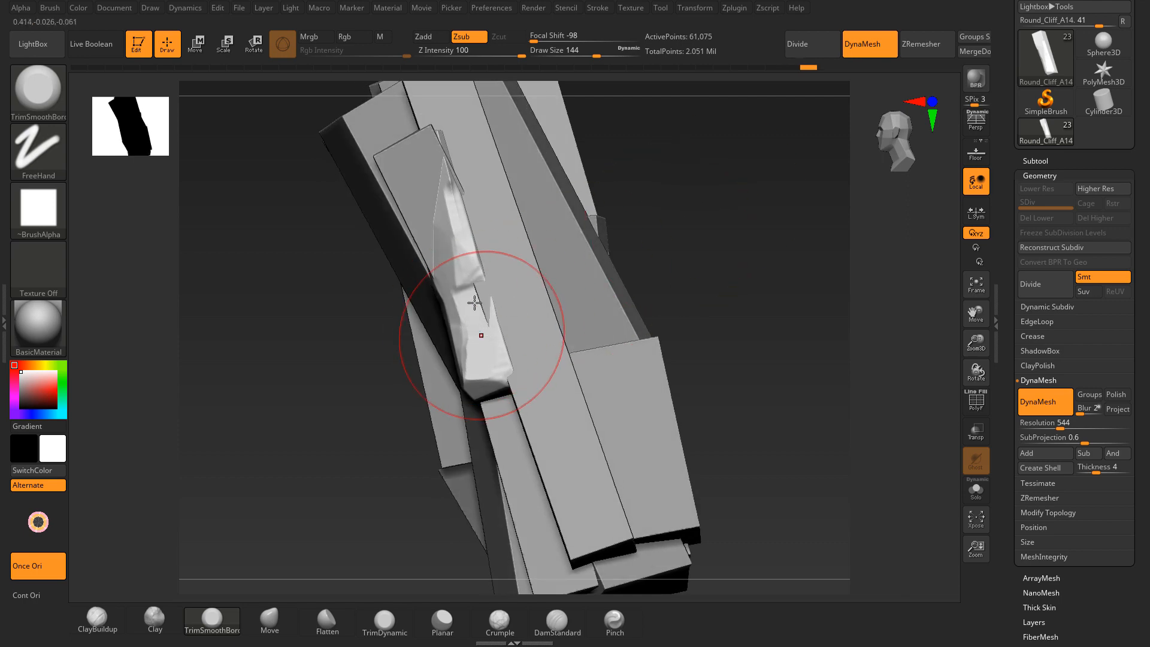
{"action": "key", "text": "ctrl+z"}
Step: Chip the bottom corners, upper tip and side edges of Round_Cliff_A14 with trim strokes from several angles
{"action": "mouse_move", "coordinate": [677, 206]}
{"action": "left_mouse_down"}
{"action": "mouse_move", "coordinate": [703, 165]}
{"action": "mouse_move", "coordinate": [647, 197]}
{"action": "left_mouse_up"}
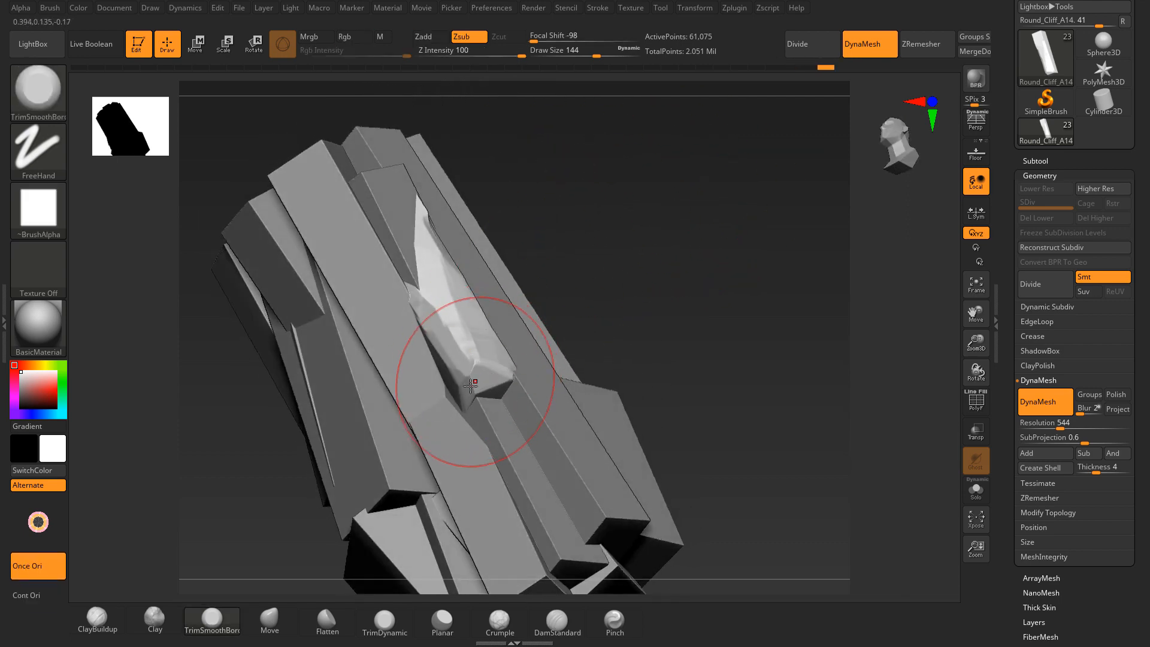
{"action": "mouse_move", "coordinate": [494, 315]}
{"action": "right_mouse_down"}
{"action": "mouse_move", "coordinate": [601, 277]}
{"action": "mouse_move", "coordinate": [411, 205]}
{"action": "mouse_move", "coordinate": [544, 180]}
{"action": "mouse_move", "coordinate": [427, 178]}
{"action": "mouse_move", "coordinate": [683, 300]}
{"action": "mouse_move", "coordinate": [670, 234]}
{"action": "mouse_move", "coordinate": [590, 263]}
{"action": "right_mouse_up"}
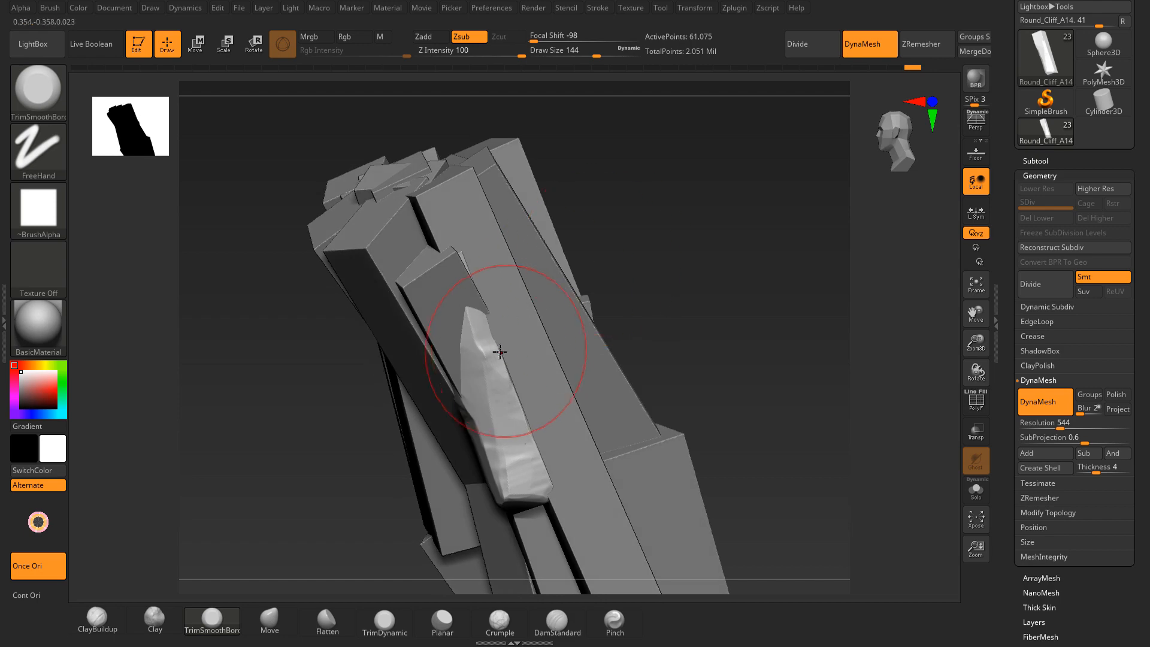
{"action": "right_click_drag", "start_coordinate": [487, 358], "coordinate": [521, 300]}
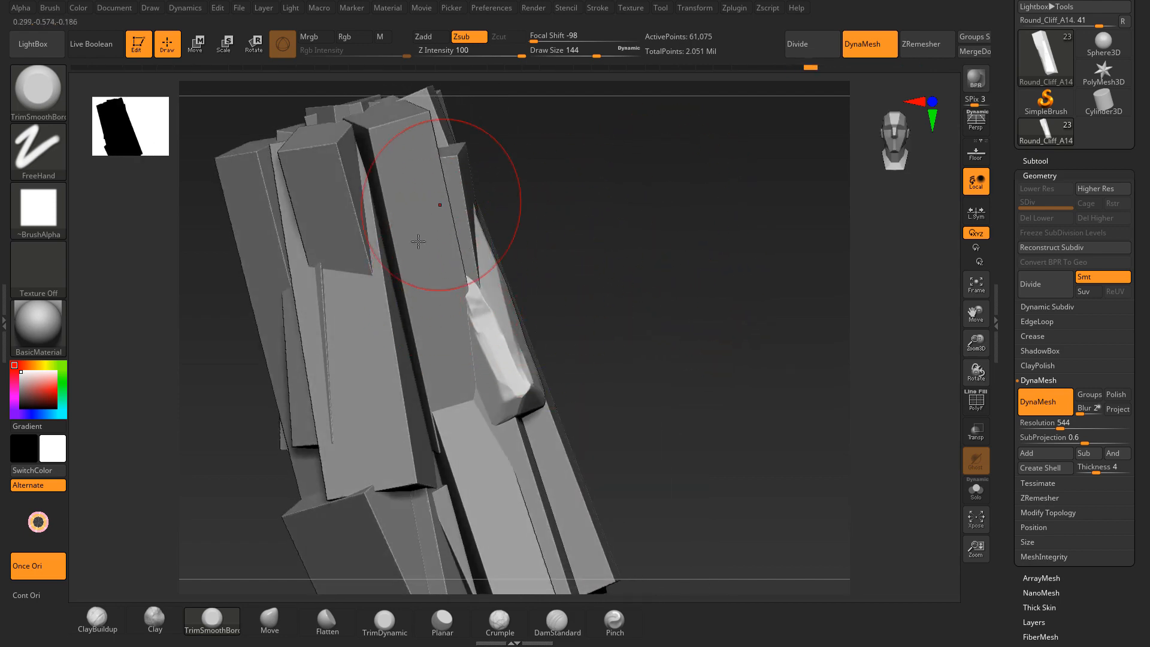
{"action": "right_click_drag", "start_coordinate": [622, 249], "coordinate": [526, 298]}
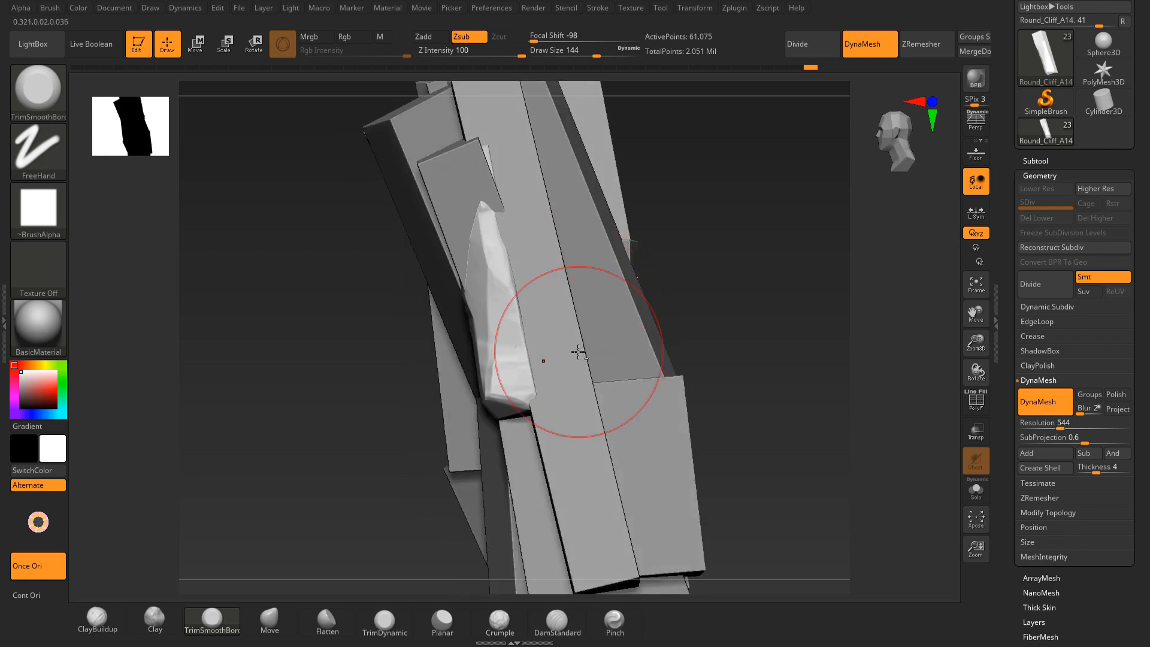
{"action": "right_click_drag", "start_coordinate": [772, 371], "coordinate": [533, 324]}
Step: Make Round_Cliff_A3 the active subtool and trim its long edge below the already sculpted rock
{"action": "left_click", "coordinate": [589, 473], "text": "alt"}
{"action": "left_click_drag", "start_coordinate": [533, 324], "coordinate": [538, 344]}
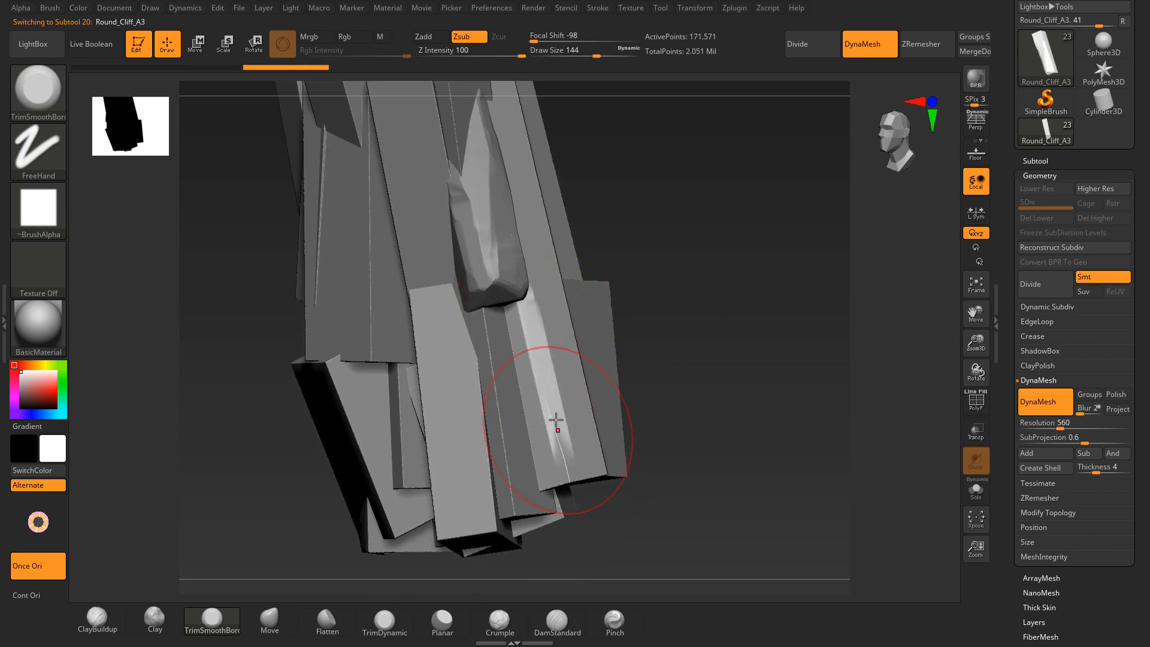
{"action": "left_click_drag", "start_coordinate": [556, 421], "coordinate": [564, 457]}
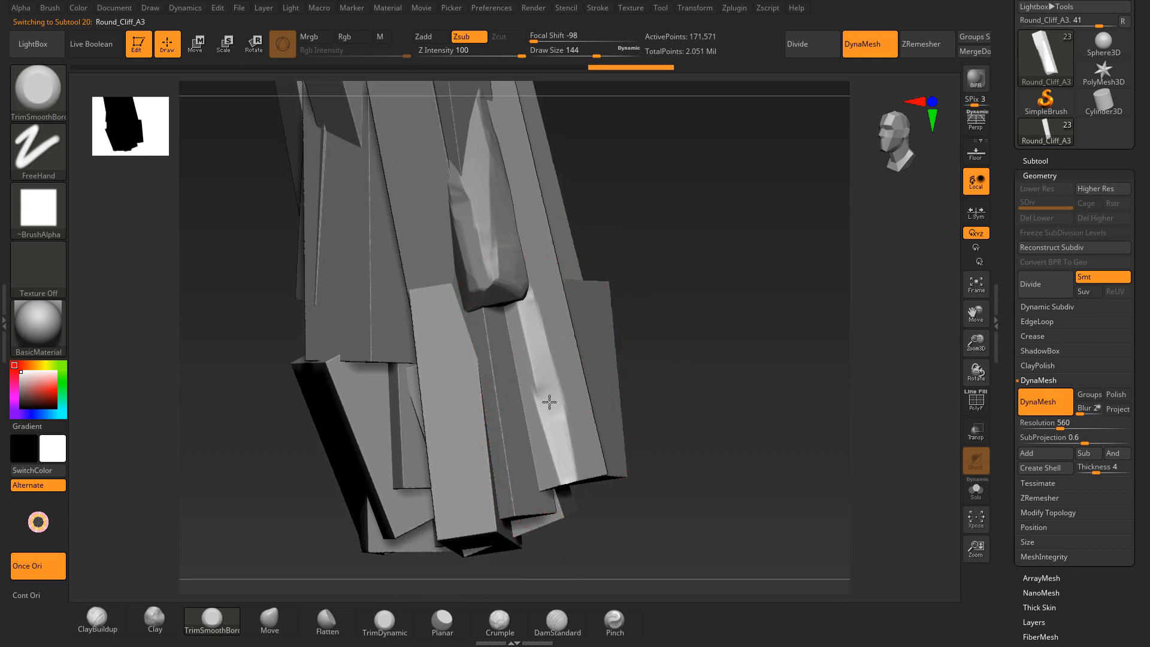
{"action": "right_click_drag", "start_coordinate": [550, 402], "coordinate": [574, 473]}
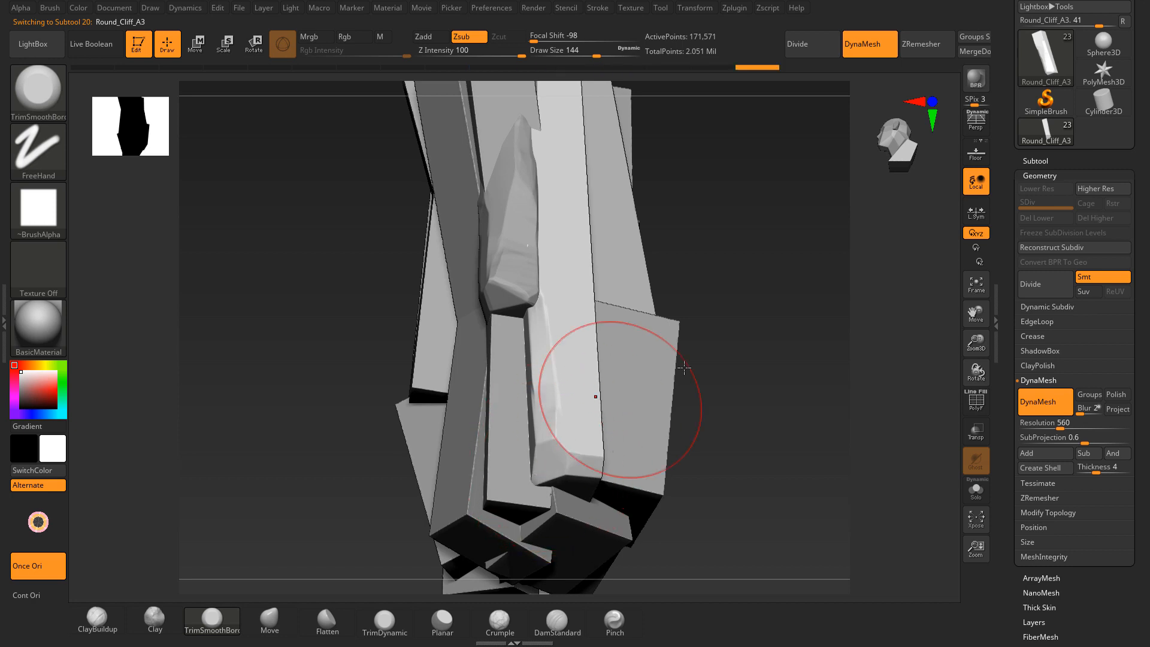
Step: Trim the lower stretch of Round_Cliff_A3's other long edge and its bottom corner into worn bevels
{"action": "right_click_drag", "start_coordinate": [595, 398], "coordinate": [603, 442]}
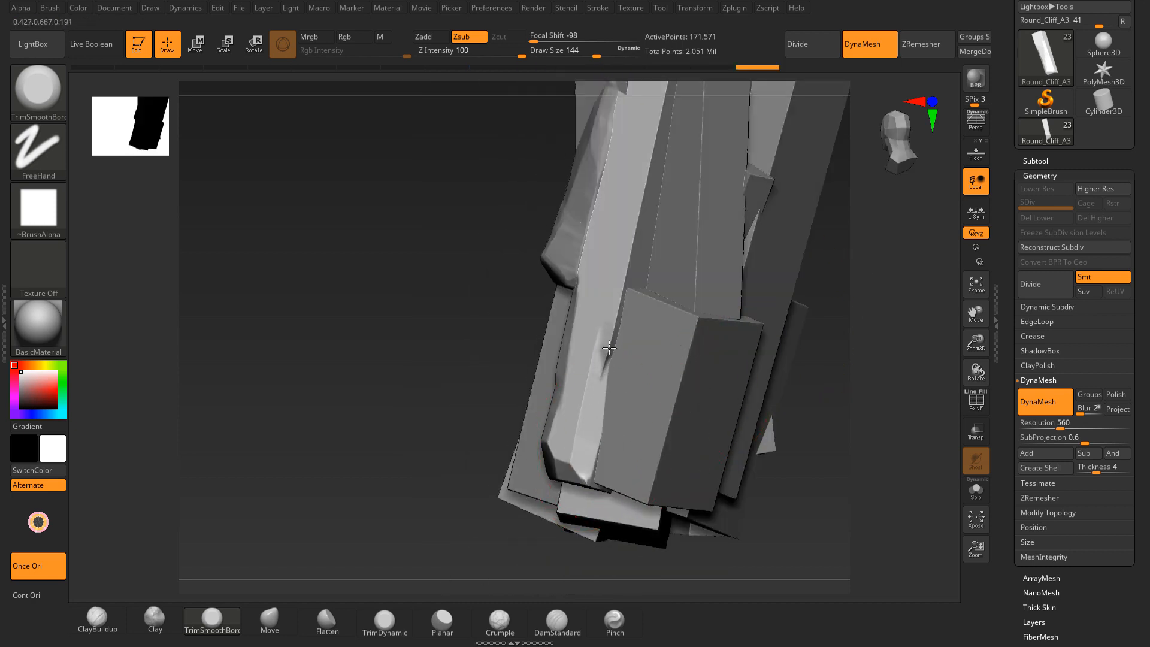
{"action": "mouse_move", "coordinate": [609, 348]}
{"action": "left_mouse_down"}
{"action": "mouse_move", "coordinate": [611, 311]}
{"action": "mouse_move", "coordinate": [584, 419]}
{"action": "mouse_move", "coordinate": [629, 270]}
{"action": "mouse_move", "coordinate": [629, 197]}
{"action": "mouse_move", "coordinate": [582, 305]}
{"action": "left_mouse_up"}
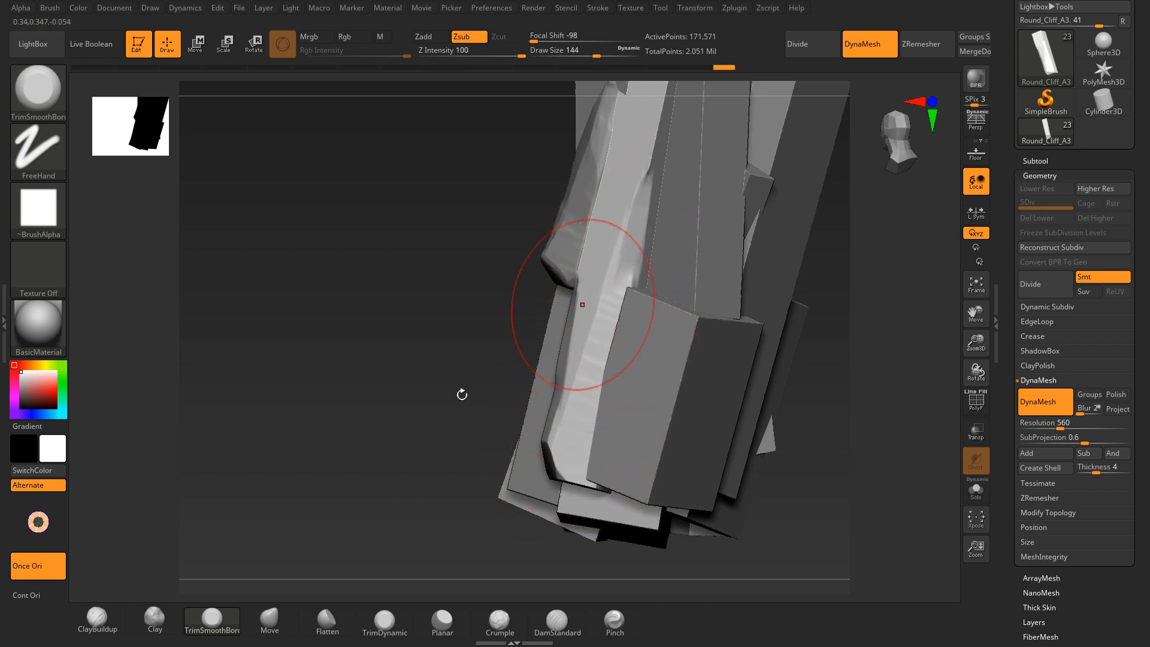
{"action": "left_click_drag", "start_coordinate": [462, 394], "coordinate": [477, 344]}
{"action": "left_click_drag", "start_coordinate": [778, 477], "coordinate": [712, 456]}
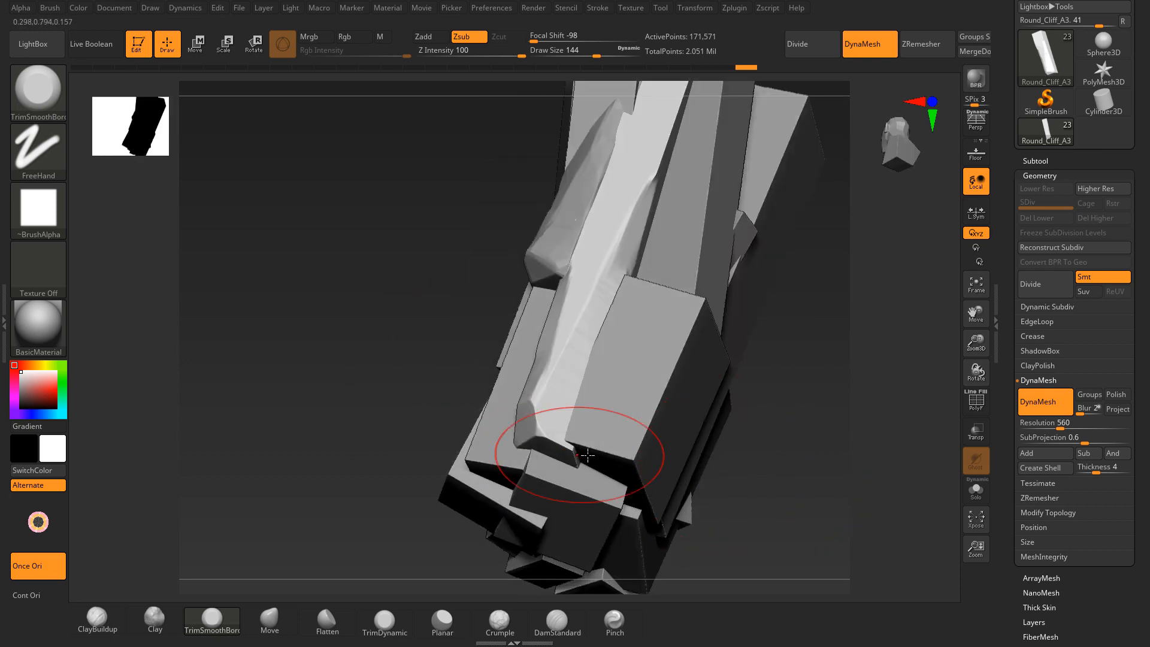
{"action": "left_click_drag", "start_coordinate": [588, 456], "coordinate": [573, 451]}
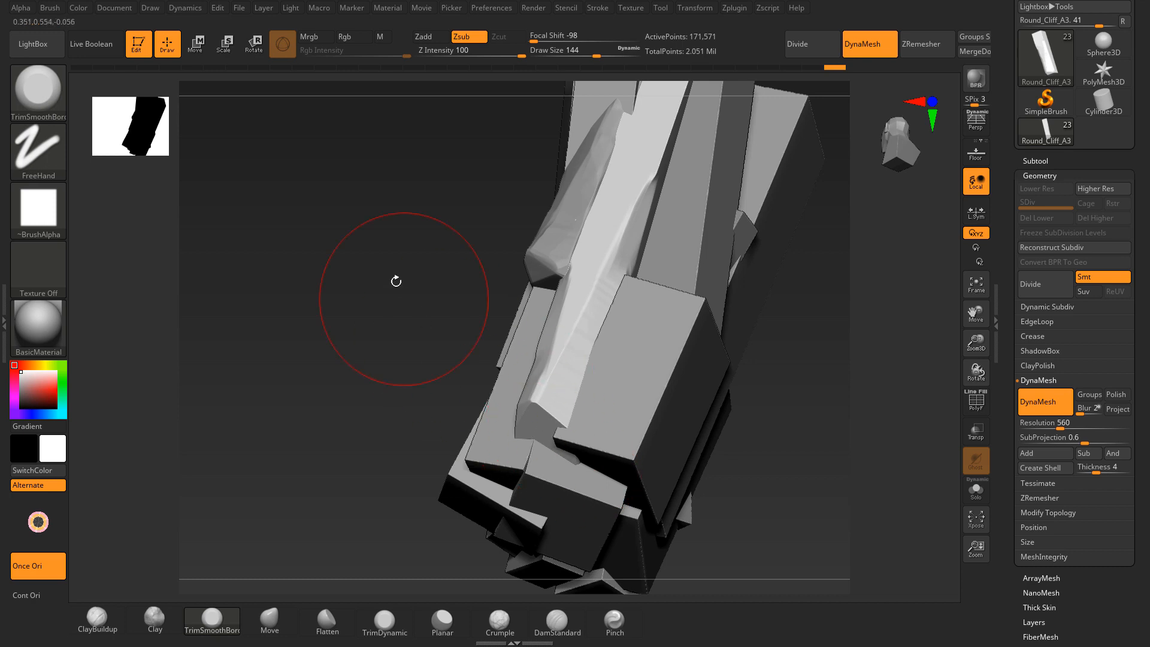
Step: Trim the upper stretch of Round_Cliff_A3's long side edge down from its top corner into a rough bevel
{"action": "mouse_move", "coordinate": [396, 281]}
{"action": "left_mouse_down"}
{"action": "mouse_move", "coordinate": [398, 323]}
{"action": "mouse_move", "coordinate": [379, 339]}
{"action": "mouse_move", "coordinate": [375, 305]}
{"action": "mouse_move", "coordinate": [362, 432]}
{"action": "left_mouse_up"}
{"action": "left_click_drag", "start_coordinate": [617, 221], "coordinate": [571, 397]}
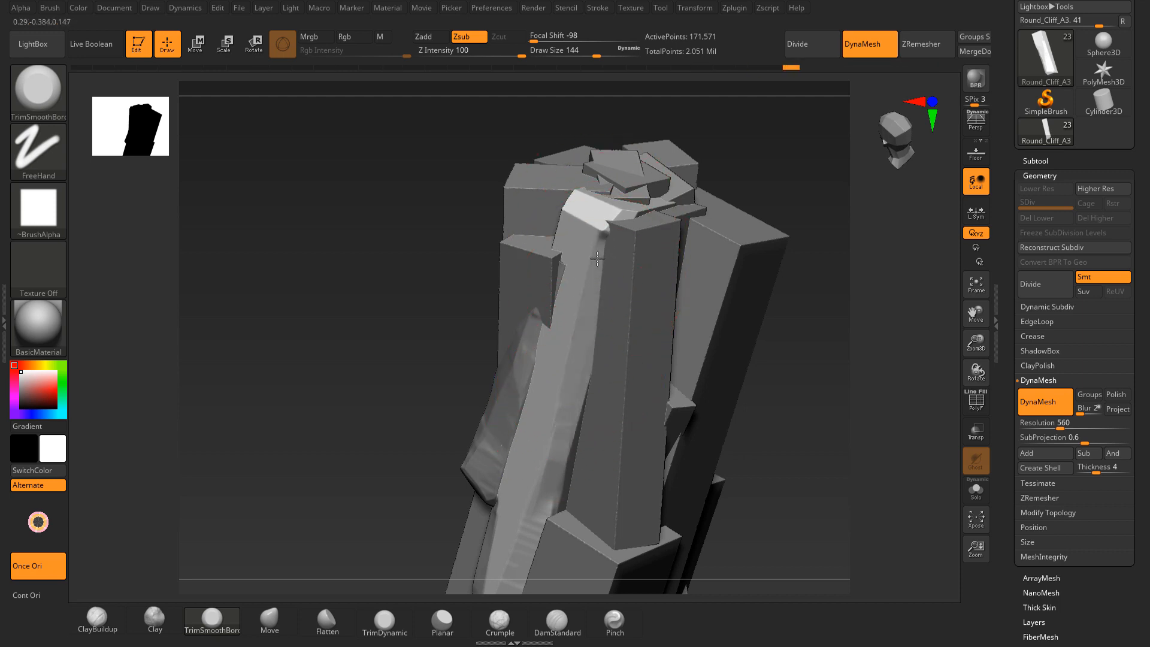
{"action": "mouse_move", "coordinate": [597, 259]}
{"action": "left_mouse_down"}
{"action": "mouse_move", "coordinate": [570, 397]}
{"action": "mouse_move", "coordinate": [544, 359]}
{"action": "mouse_move", "coordinate": [576, 383]}
{"action": "left_mouse_up"}
{"action": "left_click_drag", "start_coordinate": [558, 462], "coordinate": [589, 326]}
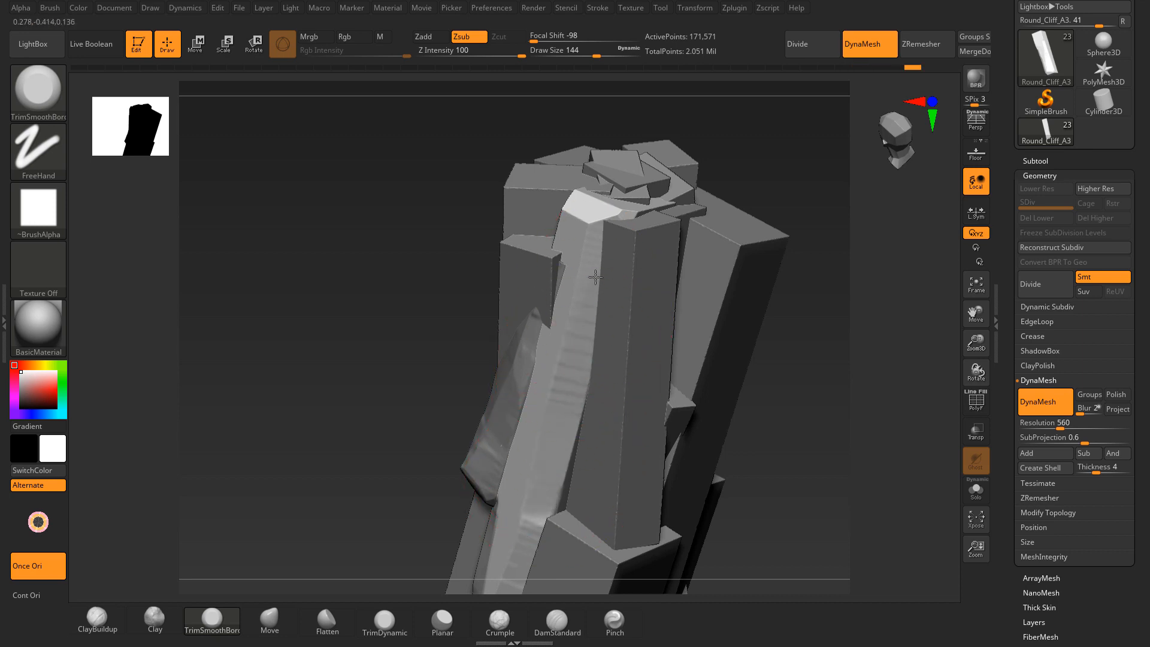
{"action": "left_click_drag", "start_coordinate": [807, 282], "coordinate": [827, 283]}
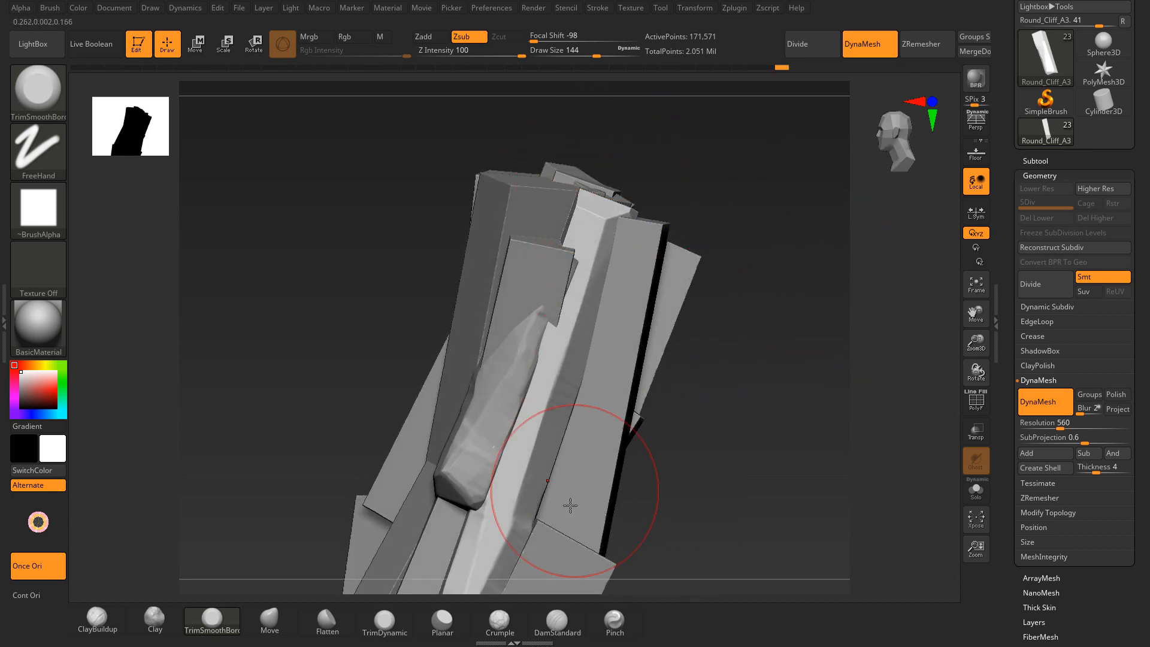
Step: Check Round_Cliff_A3 from several angles and chip the exposed corners at its top end
{"action": "mouse_move", "coordinate": [747, 202]}
{"action": "left_mouse_down"}
{"action": "mouse_move", "coordinate": [765, 239]}
{"action": "mouse_move", "coordinate": [733, 209]}
{"action": "left_mouse_up"}
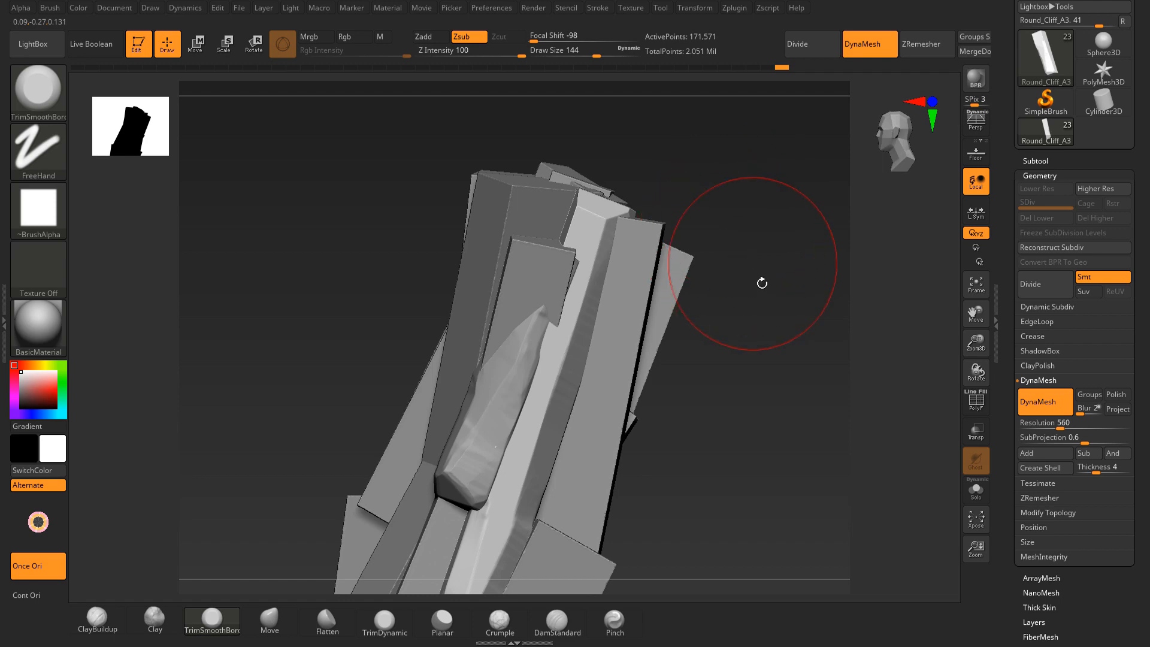
{"action": "left_click_drag", "start_coordinate": [762, 282], "coordinate": [777, 201]}
{"action": "left_click_drag", "start_coordinate": [770, 243], "coordinate": [784, 216]}
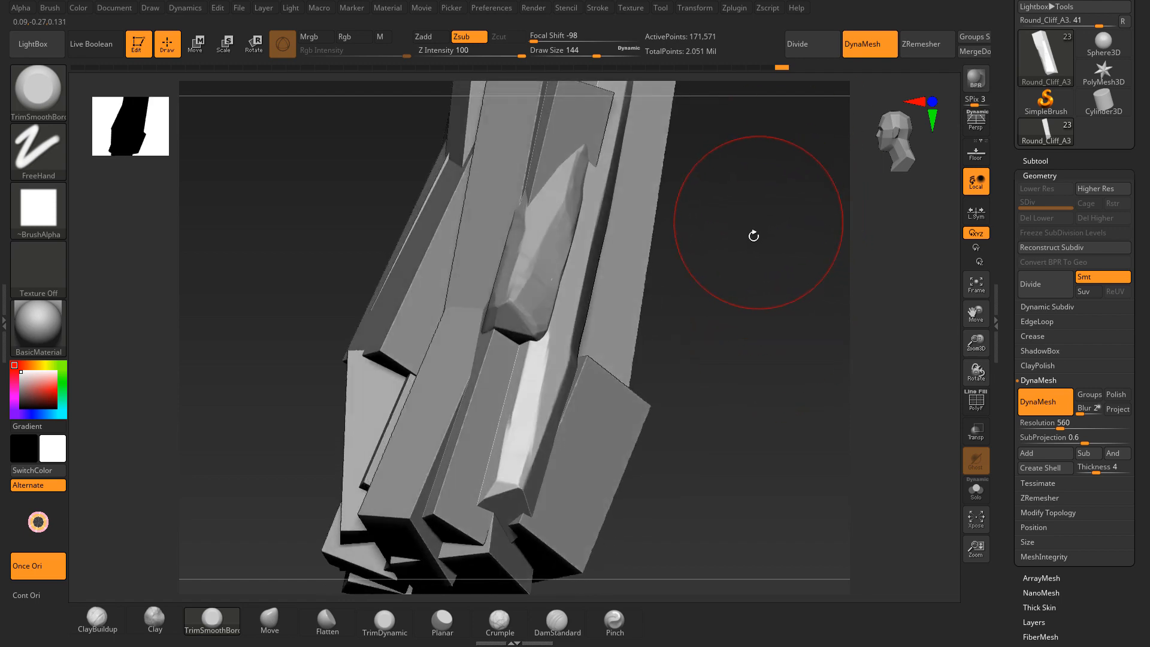
{"action": "left_click_drag", "start_coordinate": [774, 280], "coordinate": [698, 282]}
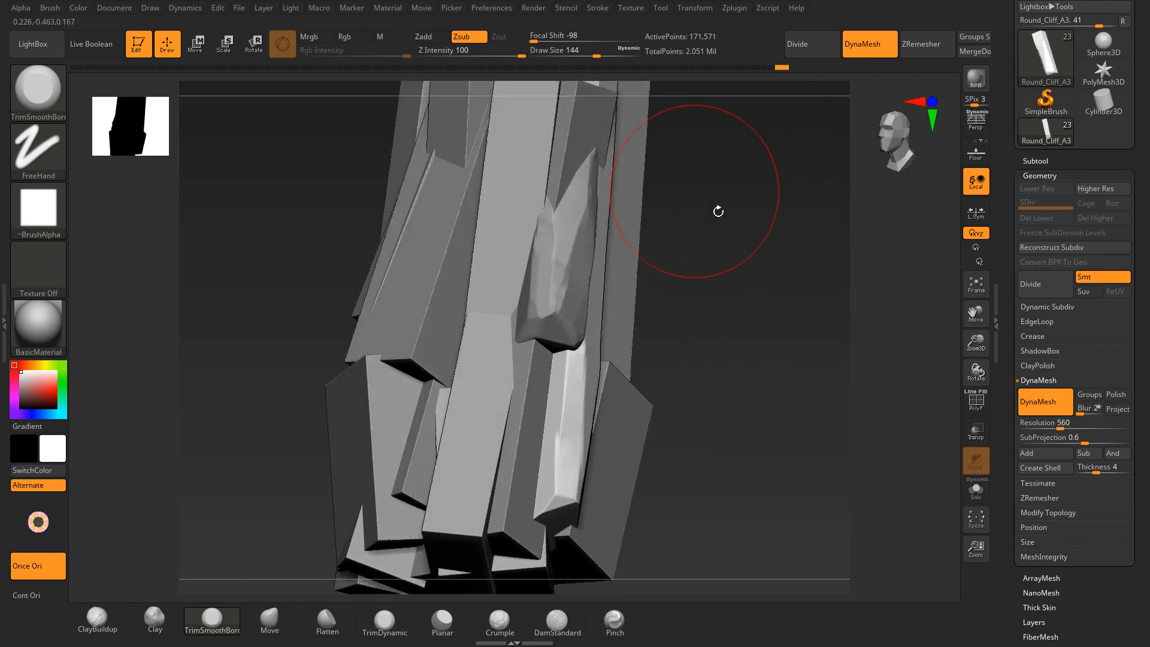
{"action": "mouse_move", "coordinate": [719, 210]}
{"action": "left_mouse_down"}
{"action": "mouse_move", "coordinate": [731, 287]}
{"action": "mouse_move", "coordinate": [725, 257]}
{"action": "mouse_move", "coordinate": [659, 207]}
{"action": "left_mouse_up"}
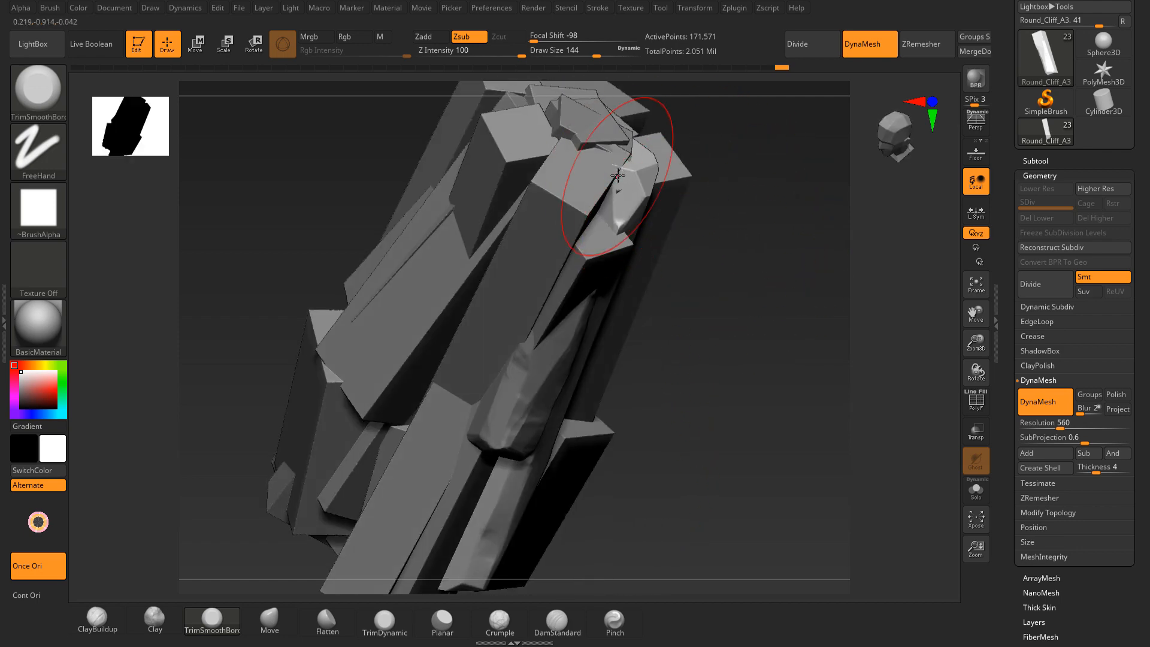
{"action": "left_click_drag", "start_coordinate": [711, 223], "coordinate": [665, 168]}
{"action": "mouse_move", "coordinate": [433, 218]}
{"action": "left_mouse_down"}
{"action": "mouse_move", "coordinate": [434, 260]}
{"action": "mouse_move", "coordinate": [620, 287]}
{"action": "left_mouse_up"}
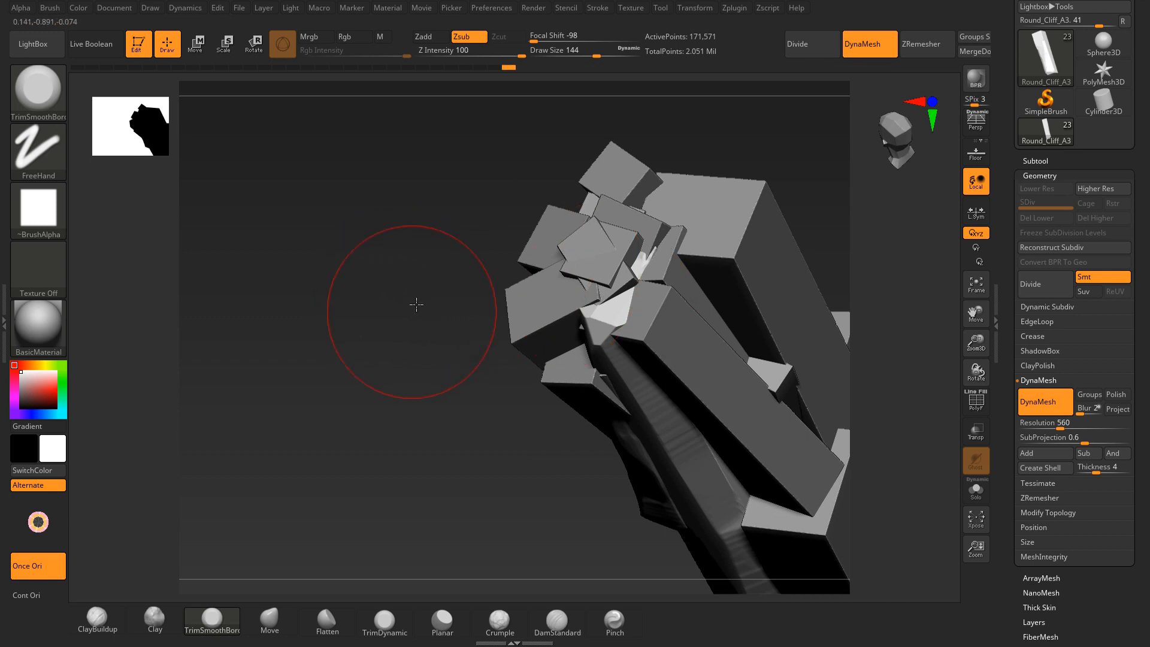
{"action": "left_click_drag", "start_coordinate": [415, 303], "coordinate": [684, 313]}
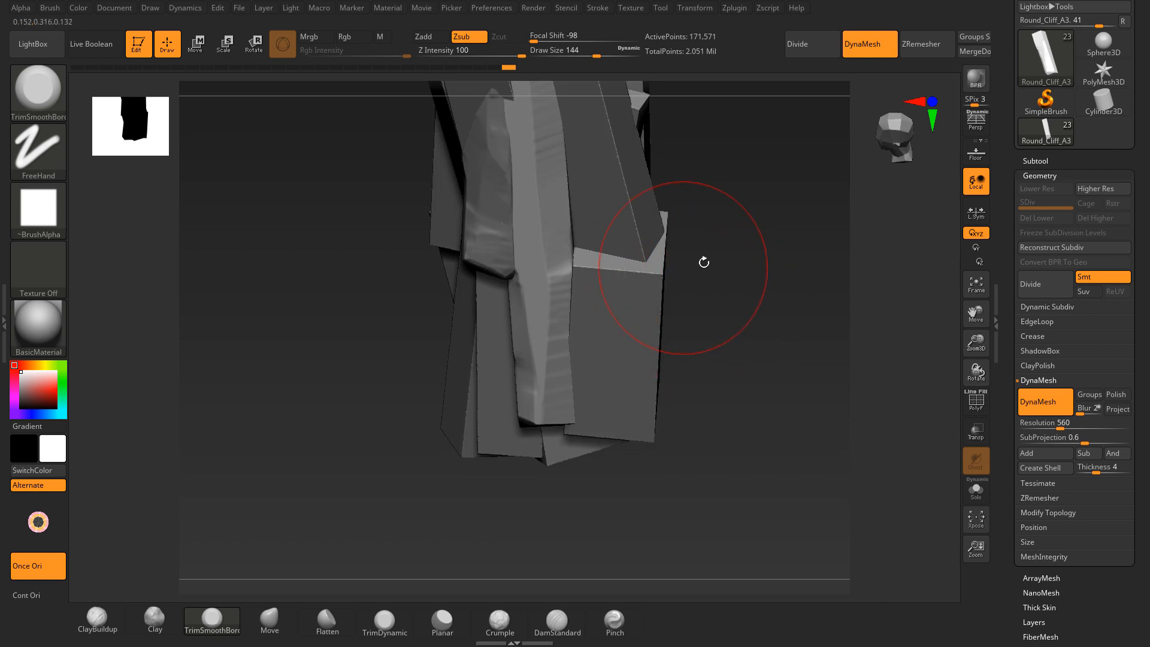
{"action": "mouse_move", "coordinate": [703, 262]}
{"action": "left_mouse_down"}
{"action": "mouse_move", "coordinate": [752, 260]}
{"action": "mouse_move", "coordinate": [668, 258]}
{"action": "mouse_move", "coordinate": [689, 259]}
{"action": "mouse_move", "coordinate": [623, 279]}
{"action": "mouse_move", "coordinate": [628, 314]}
{"action": "mouse_move", "coordinate": [614, 340]}
{"action": "mouse_move", "coordinate": [629, 395]}
{"action": "left_mouse_up"}
Step: Make Round_Cliff_A16 the active subtool and trim its top edge and front vertical edge into bevels
{"action": "left_click", "coordinate": [680, 271], "text": "alt"}
{"action": "mouse_move", "coordinate": [606, 354]}
{"action": "left_mouse_down"}
{"action": "mouse_move", "coordinate": [629, 411]}
{"action": "mouse_move", "coordinate": [572, 340]}
{"action": "mouse_move", "coordinate": [533, 342]}
{"action": "left_mouse_up"}
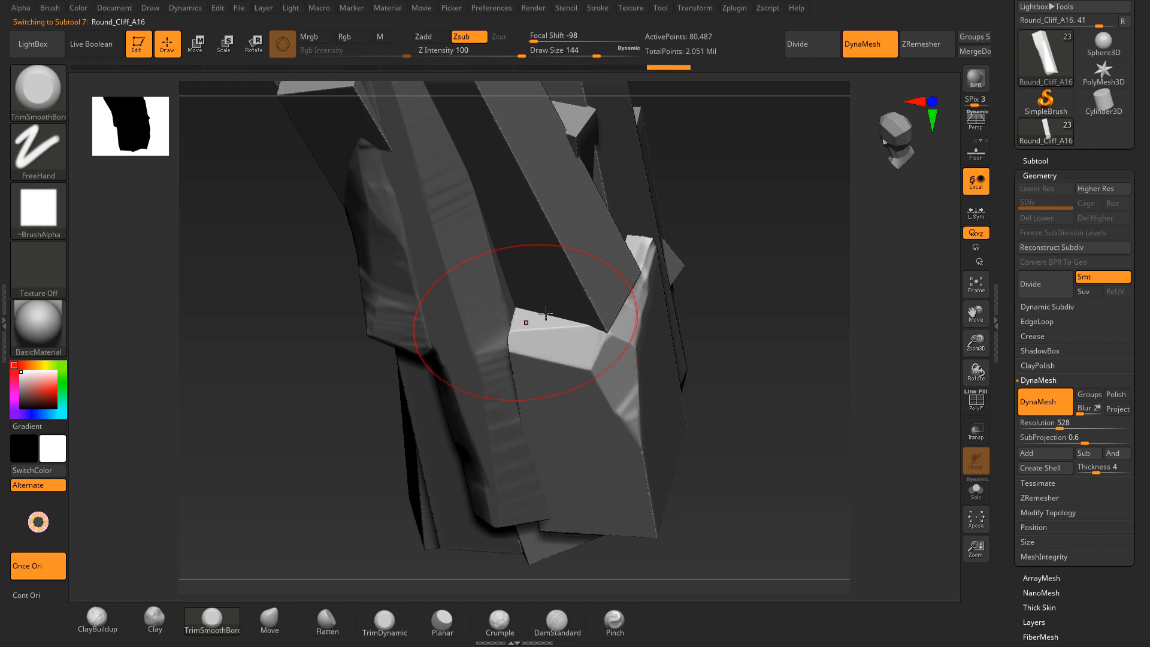
{"action": "mouse_move", "coordinate": [788, 299]}
{"action": "left_mouse_down"}
{"action": "mouse_move", "coordinate": [750, 203]}
{"action": "mouse_move", "coordinate": [734, 224]}
{"action": "left_mouse_up"}
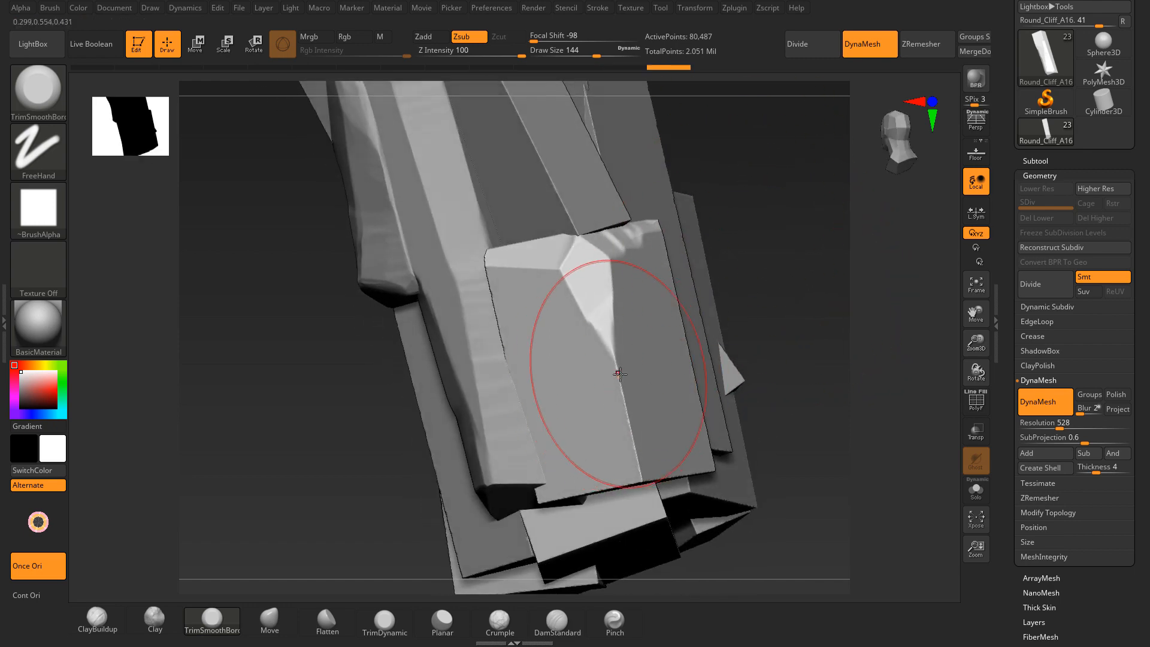
{"action": "left_click_drag", "start_coordinate": [615, 365], "coordinate": [630, 440]}
{"action": "mouse_move", "coordinate": [598, 387]}
{"action": "left_mouse_down"}
{"action": "mouse_move", "coordinate": [629, 451]}
{"action": "mouse_move", "coordinate": [590, 329]}
{"action": "left_mouse_up"}
{"action": "left_click_drag", "start_coordinate": [592, 336], "coordinate": [631, 462]}
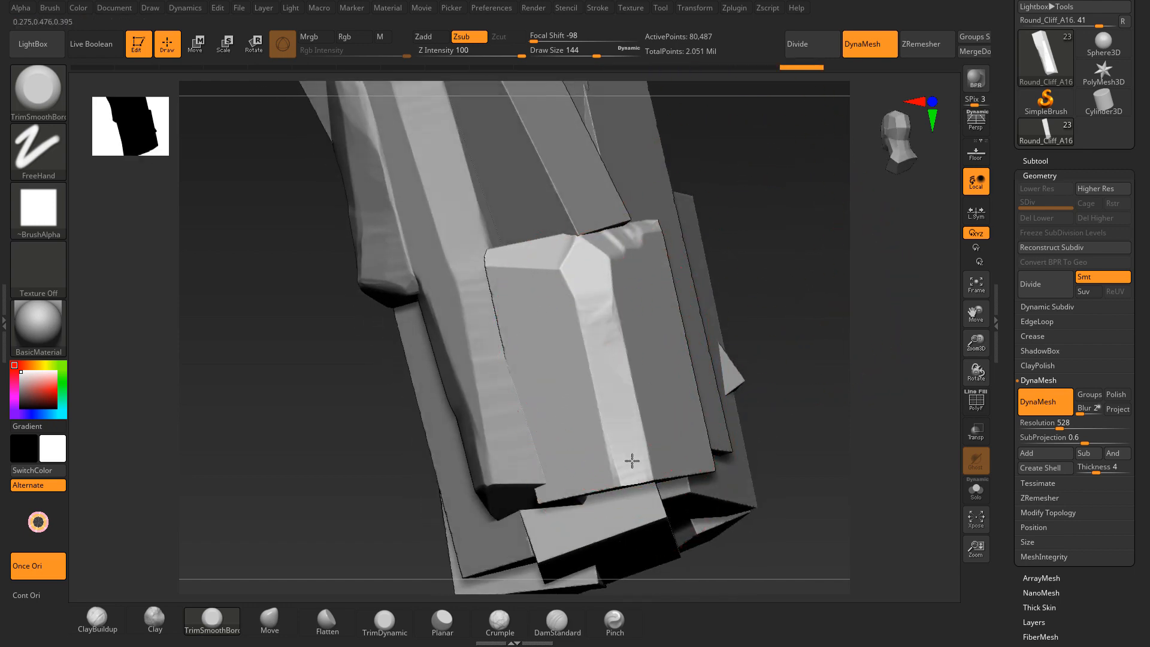
Step: Chip the top and lower side edges of Round_Cliff_A16 on the adjoining faces
{"action": "left_click_drag", "start_coordinate": [796, 420], "coordinate": [714, 398]}
{"action": "left_click_drag", "start_coordinate": [711, 462], "coordinate": [584, 465]}
{"action": "left_click_drag", "start_coordinate": [547, 329], "coordinate": [583, 367]}
{"action": "mouse_move", "coordinate": [791, 257]}
{"action": "left_mouse_down"}
{"action": "mouse_move", "coordinate": [747, 385]}
{"action": "mouse_move", "coordinate": [782, 318]}
{"action": "left_mouse_up"}
{"action": "mouse_move", "coordinate": [718, 442]}
{"action": "left_mouse_down"}
{"action": "mouse_move", "coordinate": [733, 404]}
{"action": "mouse_move", "coordinate": [725, 472]}
{"action": "left_mouse_up"}
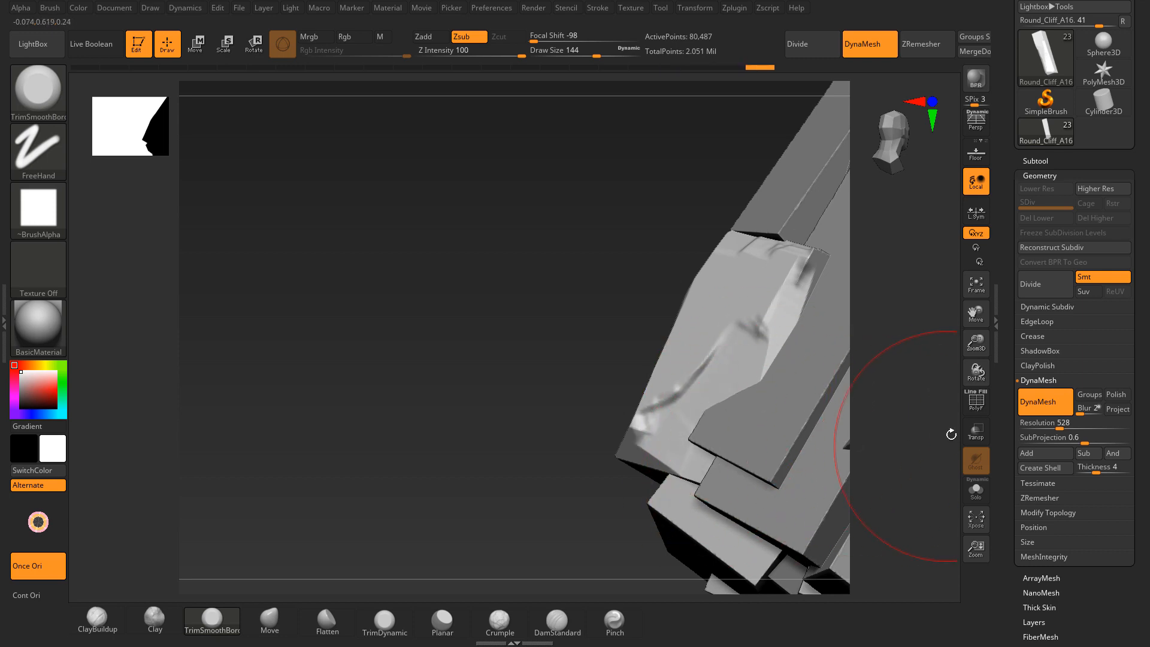
Step: Isolate Round_Cliff_A16 with Solo, trim across its lower face, and undo the last two strokes
{"action": "left_click", "coordinate": [969, 490]}
{"action": "left_click_drag", "start_coordinate": [888, 457], "coordinate": [467, 234]}
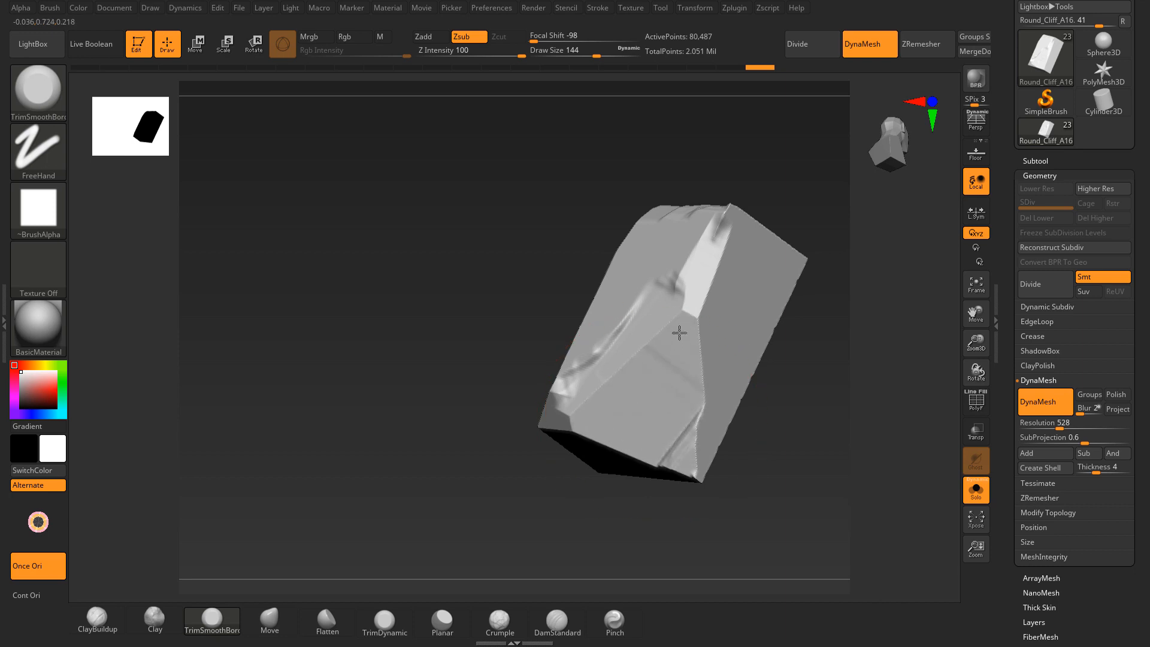
{"action": "left_click_drag", "start_coordinate": [662, 342], "coordinate": [664, 440]}
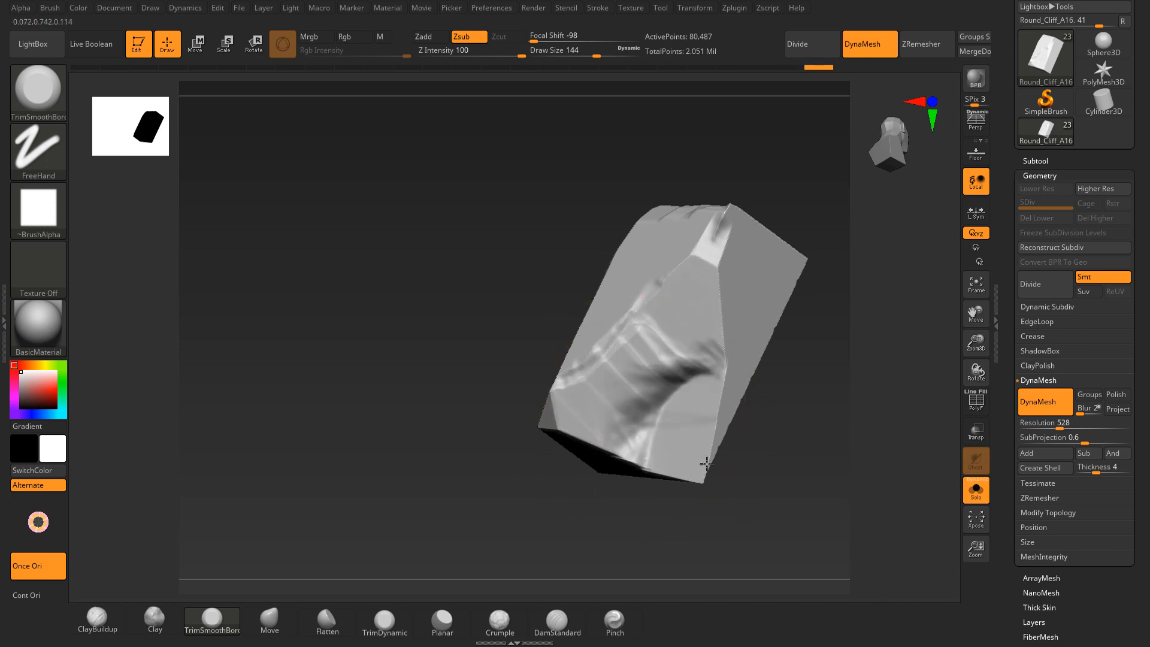
{"action": "mouse_move", "coordinate": [736, 458]}
{"action": "left_mouse_down"}
{"action": "mouse_move", "coordinate": [756, 440]}
{"action": "mouse_move", "coordinate": [746, 451]}
{"action": "left_mouse_up"}
{"action": "key", "text": "ctrl+z"}
{"action": "key", "text": "ctrl+z"}
Step: Carve the lower corner and underside of the isolated Round_Cliff_A16 into broken facets
{"action": "mouse_move", "coordinate": [691, 475]}
{"action": "left_mouse_down"}
{"action": "mouse_move", "coordinate": [709, 445]}
{"action": "mouse_move", "coordinate": [695, 455]}
{"action": "mouse_move", "coordinate": [659, 437]}
{"action": "left_mouse_up"}
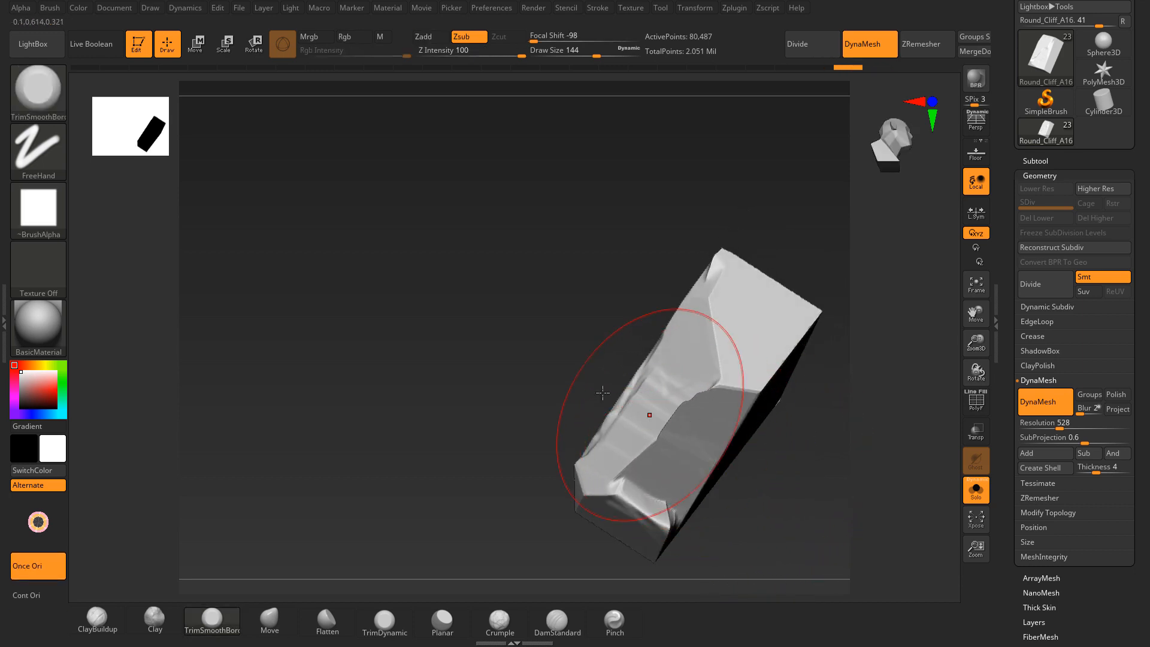
{"action": "right_click_drag", "start_coordinate": [647, 413], "coordinate": [581, 395]}
{"action": "left_click_drag", "start_coordinate": [654, 397], "coordinate": [681, 377]}
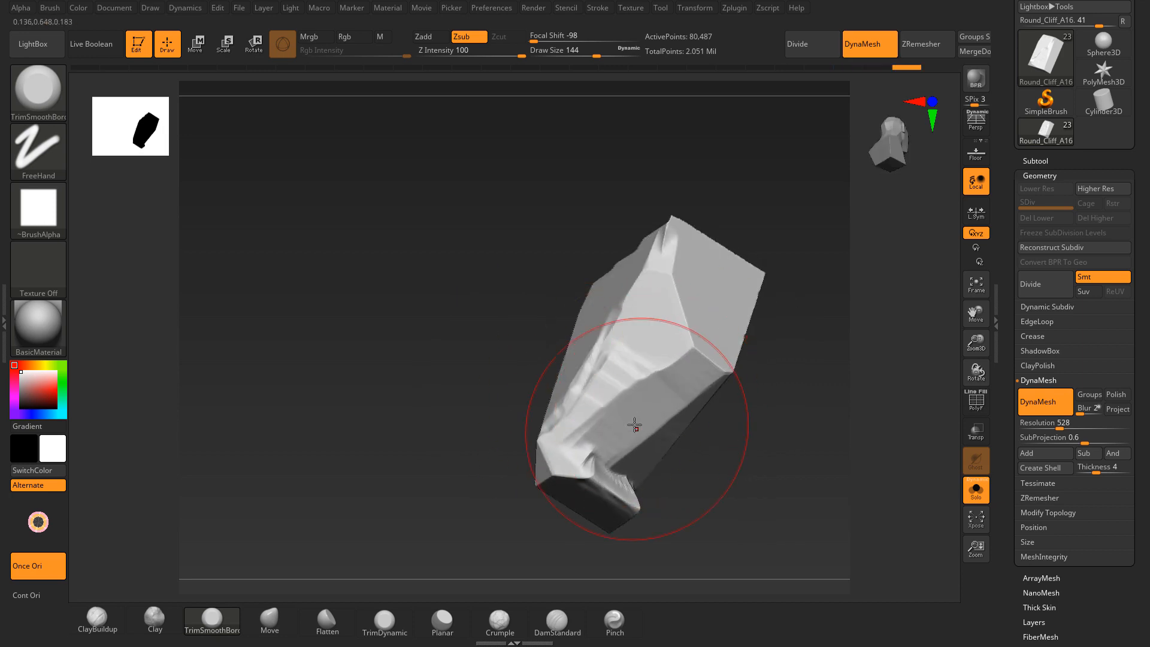
{"action": "mouse_move", "coordinate": [617, 449]}
{"action": "left_mouse_down"}
{"action": "mouse_move", "coordinate": [599, 487]}
{"action": "mouse_move", "coordinate": [583, 475]}
{"action": "mouse_move", "coordinate": [632, 436]}
{"action": "left_mouse_up"}
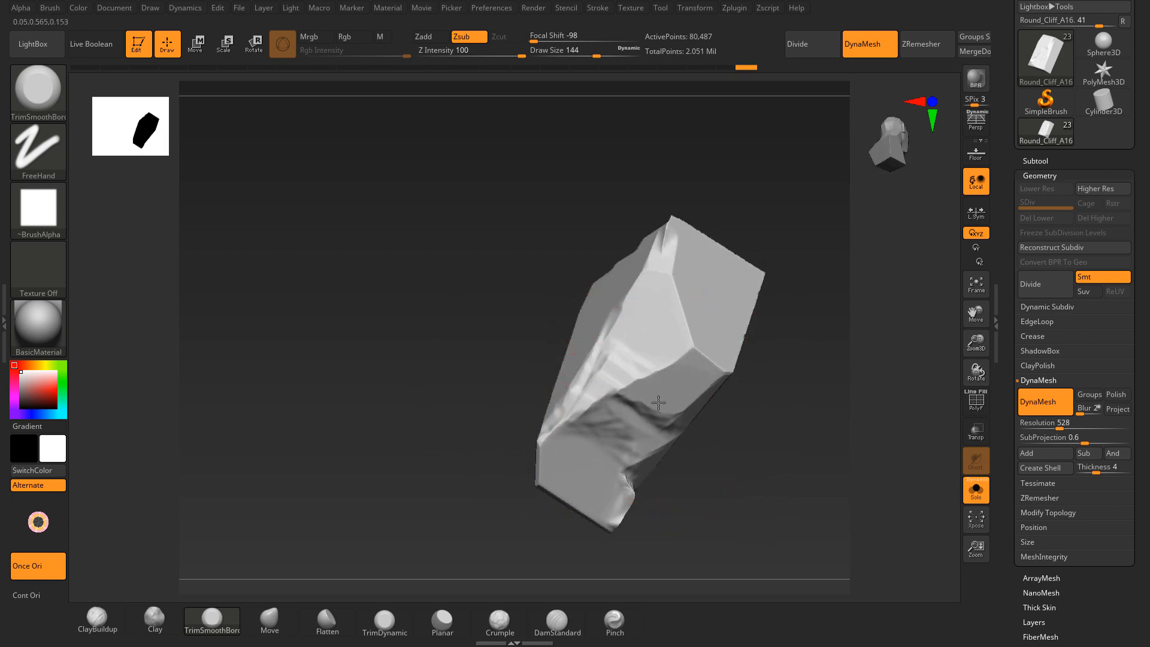
Step: Trim the top corner and the long side edge on the opposite side of Round_Cliff_A16
{"action": "mouse_move", "coordinate": [791, 341]}
{"action": "left_mouse_down"}
{"action": "mouse_move", "coordinate": [709, 295]}
{"action": "mouse_move", "coordinate": [738, 266]}
{"action": "left_mouse_up"}
{"action": "mouse_move", "coordinate": [765, 174]}
{"action": "left_mouse_down"}
{"action": "mouse_move", "coordinate": [612, 339]}
{"action": "mouse_move", "coordinate": [659, 318]}
{"action": "mouse_move", "coordinate": [722, 338]}
{"action": "left_mouse_up"}
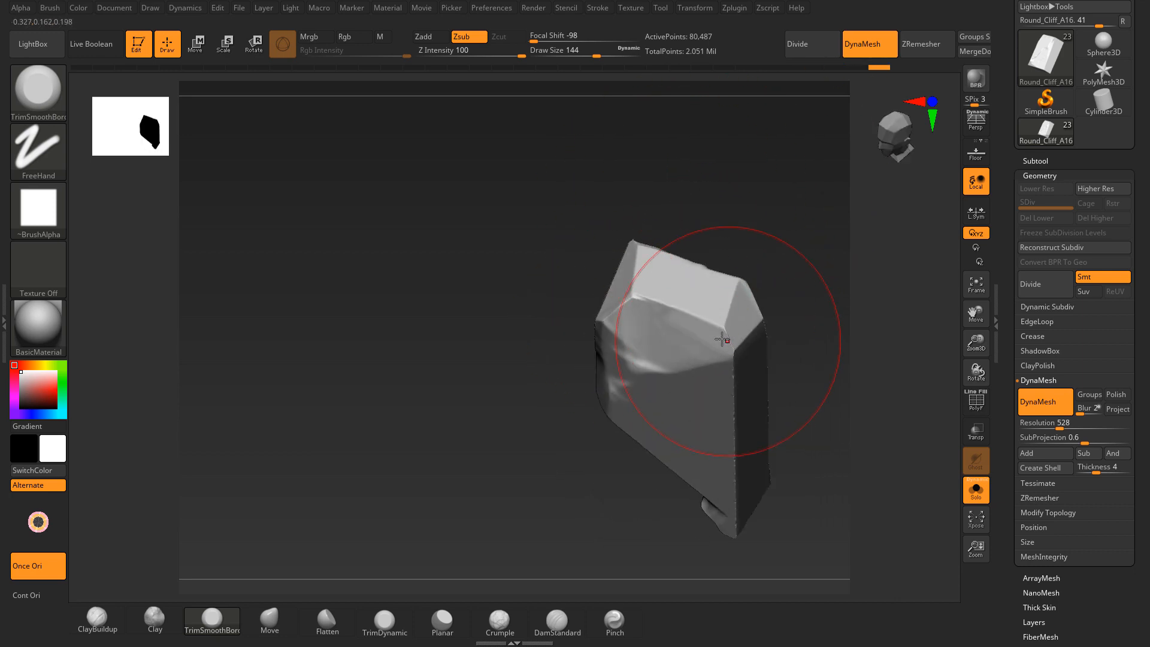
{"action": "left_click_drag", "start_coordinate": [796, 328], "coordinate": [783, 313]}
{"action": "mouse_move", "coordinate": [737, 365]}
{"action": "left_mouse_down"}
{"action": "mouse_move", "coordinate": [759, 555]}
{"action": "mouse_move", "coordinate": [749, 509]}
{"action": "left_mouse_up"}
Step: Chip the bottom corner where Round_Cliff_A16's long edge meets its underside
{"action": "mouse_move", "coordinate": [830, 414]}
{"action": "left_mouse_down"}
{"action": "mouse_move", "coordinate": [827, 336]}
{"action": "mouse_move", "coordinate": [796, 327]}
{"action": "left_mouse_up"}
{"action": "left_click_drag", "start_coordinate": [780, 557], "coordinate": [765, 540]}
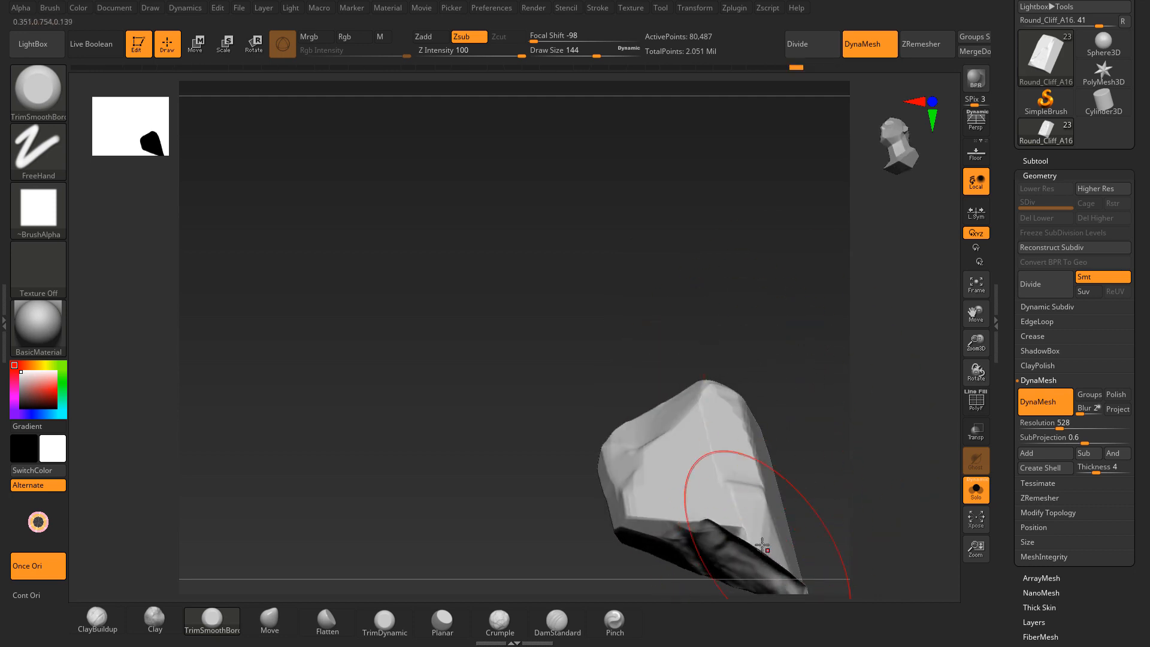
{"action": "left_click_drag", "start_coordinate": [842, 509], "coordinate": [713, 318], "text": "alt"}
{"action": "mouse_move", "coordinate": [714, 318]}
{"action": "left_mouse_down"}
{"action": "mouse_move", "coordinate": [701, 263]}
{"action": "mouse_move", "coordinate": [691, 342]}
{"action": "left_mouse_up"}
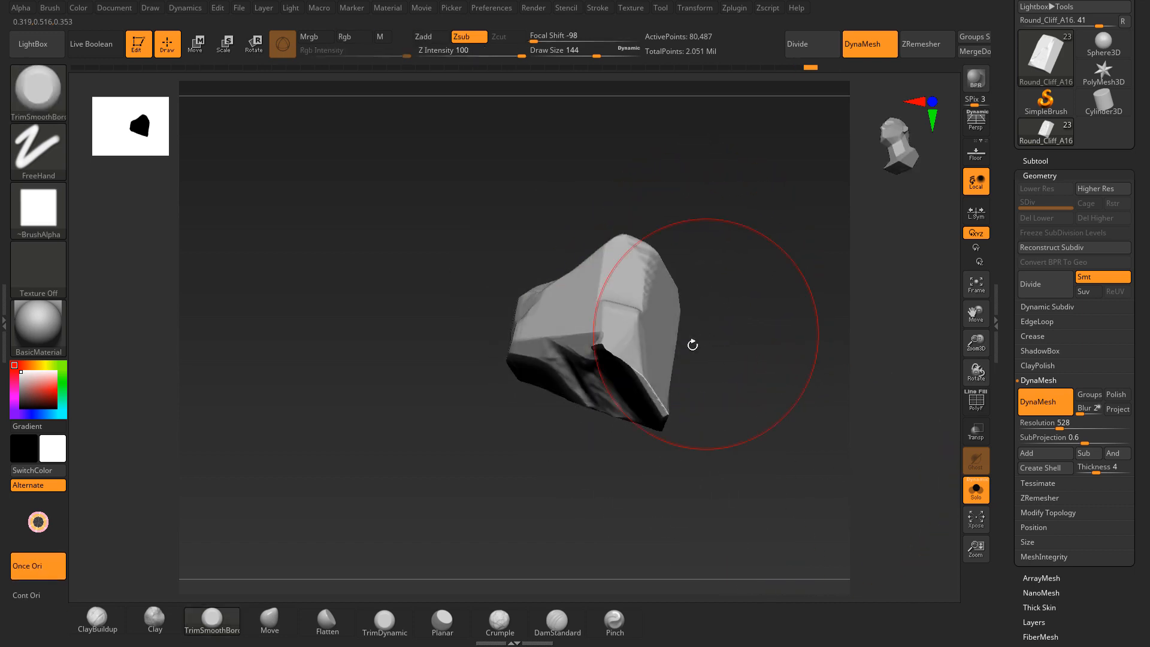
{"action": "mouse_move", "coordinate": [636, 372]}
{"action": "left_mouse_down"}
{"action": "mouse_move", "coordinate": [722, 334]}
{"action": "mouse_move", "coordinate": [591, 318]}
{"action": "left_mouse_up"}
Step: Reduce the draw size to 72 and trim and smooth the bottom edge of Round_Cliff_A16 around the notch
{"action": "key", "text": "ctrl"}
{"action": "left_click_drag", "start_coordinate": [673, 327], "coordinate": [712, 289], "text": "alt"}
{"action": "mouse_move", "coordinate": [657, 332]}
{"action": "left_mouse_down"}
{"action": "mouse_move", "coordinate": [668, 346]}
{"action": "mouse_move", "coordinate": [475, 329]}
{"action": "left_mouse_up"}
{"action": "left_click_drag", "start_coordinate": [744, 286], "coordinate": [711, 300]}
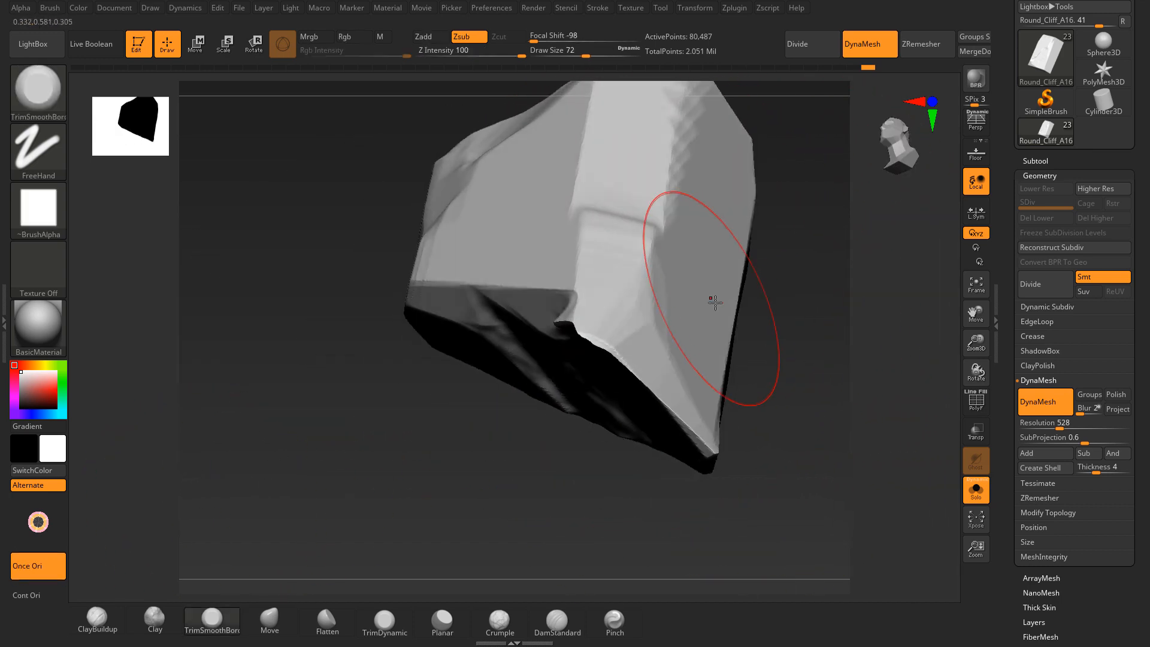
{"action": "key", "text": "shift"}
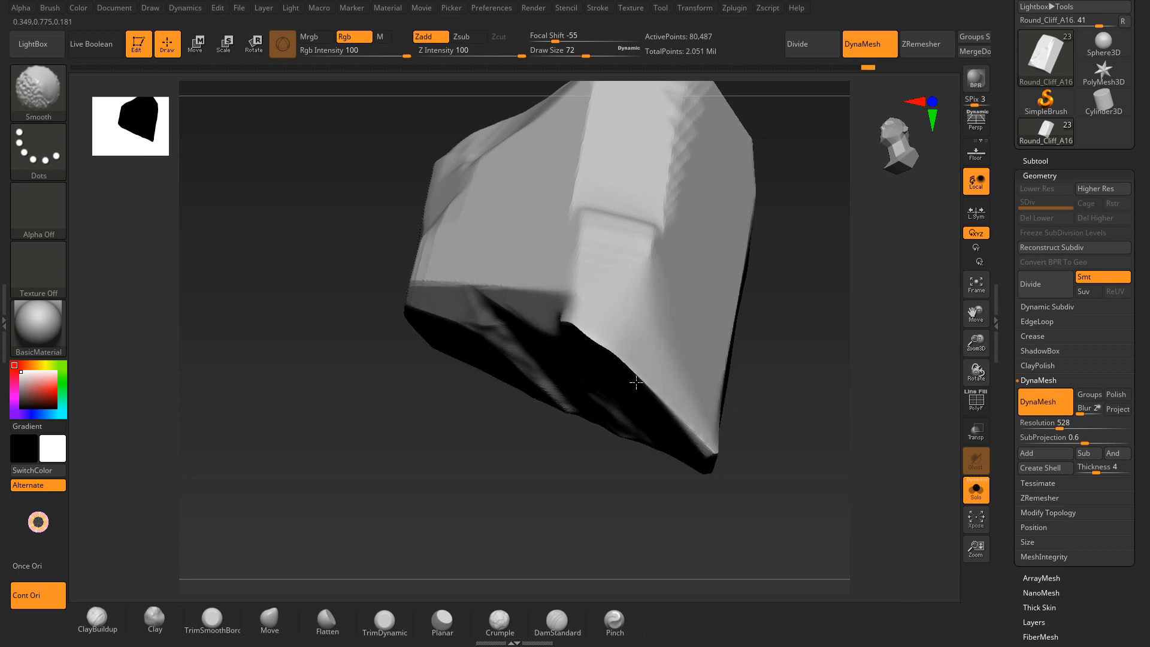
Step: Trim the sharp rim from Round_Cliff_A16's underside notch to its pointed bottom corner
{"action": "left_click_drag", "start_coordinate": [519, 475], "coordinate": [651, 346], "text": "alt"}
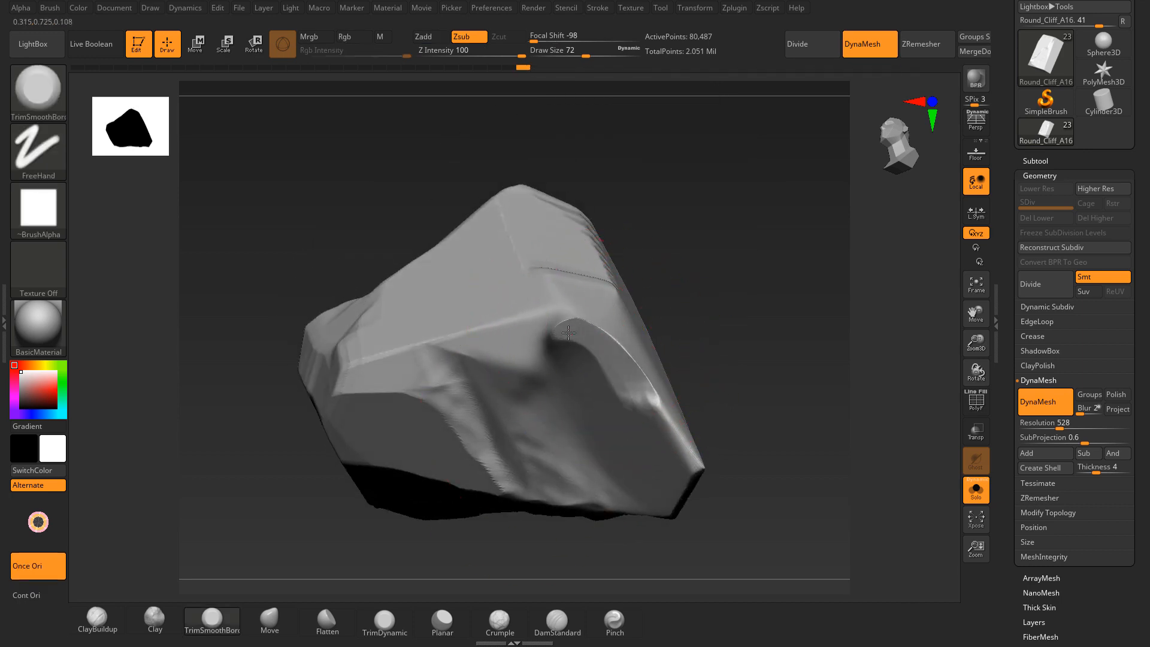
{"action": "left_click_drag", "start_coordinate": [676, 277], "coordinate": [689, 350]}
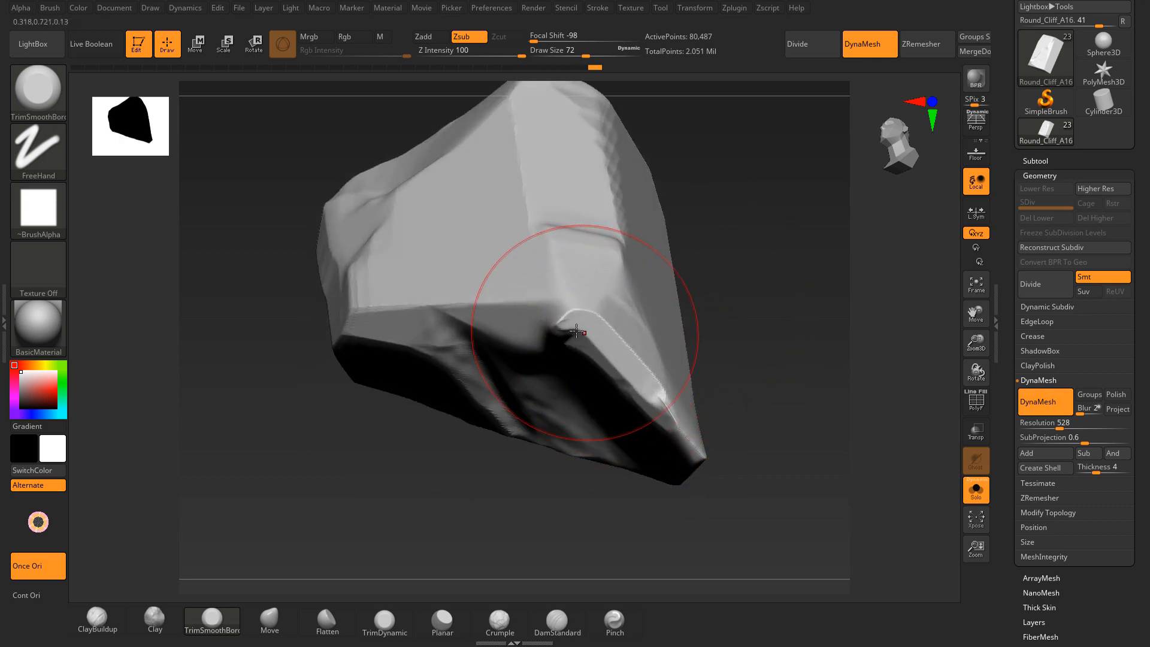
{"action": "mouse_move", "coordinate": [576, 330]}
{"action": "left_mouse_down"}
{"action": "mouse_move", "coordinate": [545, 313]}
{"action": "mouse_move", "coordinate": [630, 366]}
{"action": "left_mouse_up"}
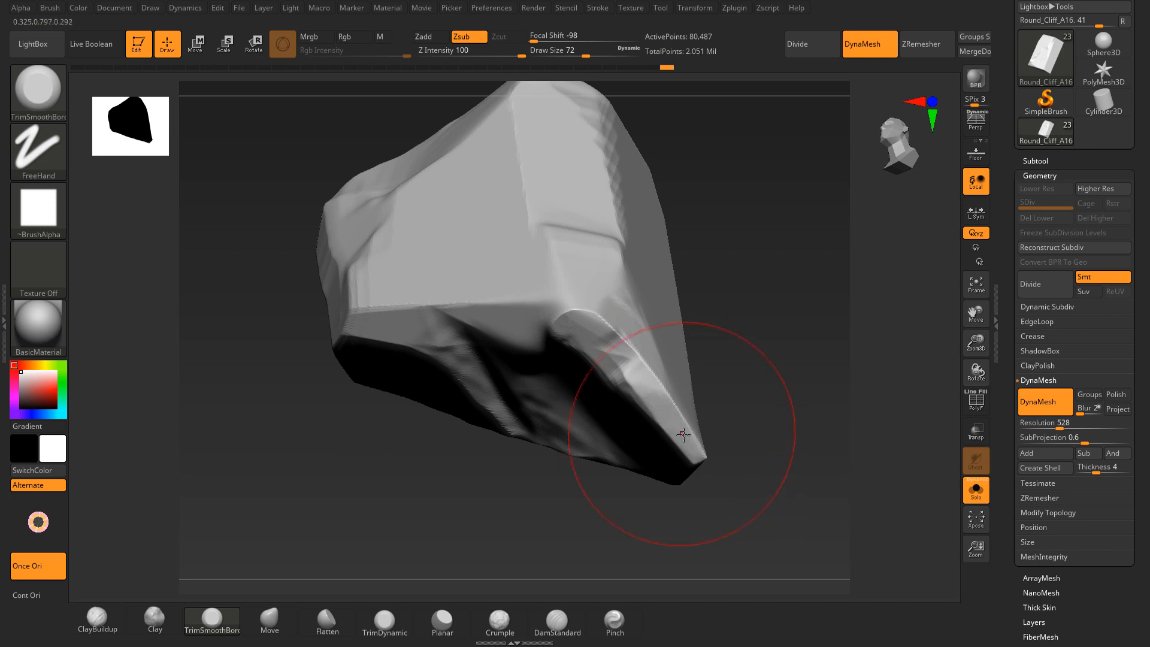
{"action": "mouse_move", "coordinate": [719, 384]}
{"action": "left_mouse_down"}
{"action": "mouse_move", "coordinate": [729, 349]}
{"action": "mouse_move", "coordinate": [578, 323]}
{"action": "left_mouse_up"}
{"action": "mouse_move", "coordinate": [611, 255]}
{"action": "left_mouse_down"}
{"action": "mouse_move", "coordinate": [628, 296]}
{"action": "mouse_move", "coordinate": [598, 329]}
{"action": "left_mouse_up"}
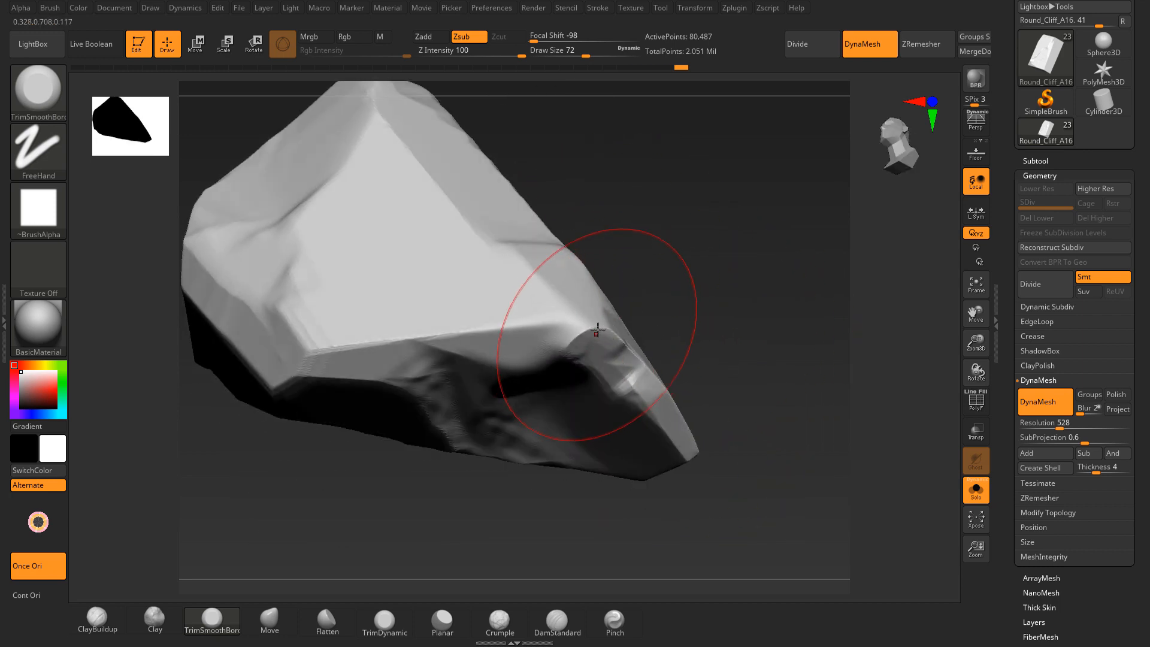
Step: Switch the brush to continuous orientation and flatten the notch rim and bottom edge of Round_Cliff_A16
{"action": "left_click", "coordinate": [36, 595]}
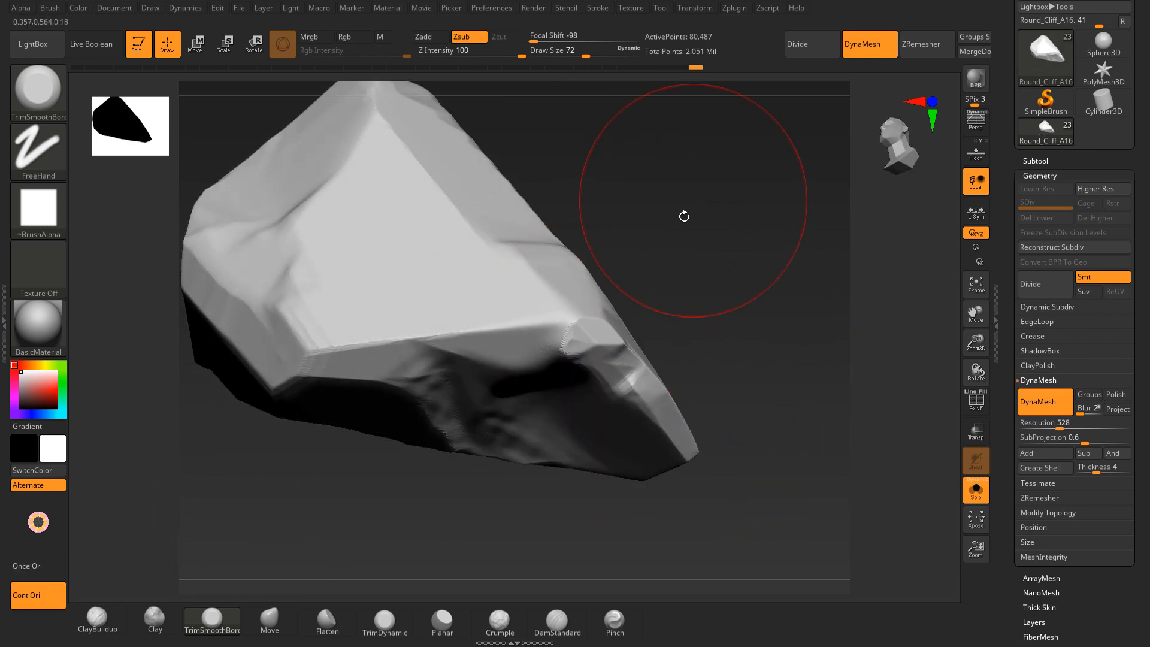
{"action": "left_click_drag", "start_coordinate": [683, 216], "coordinate": [549, 244]}
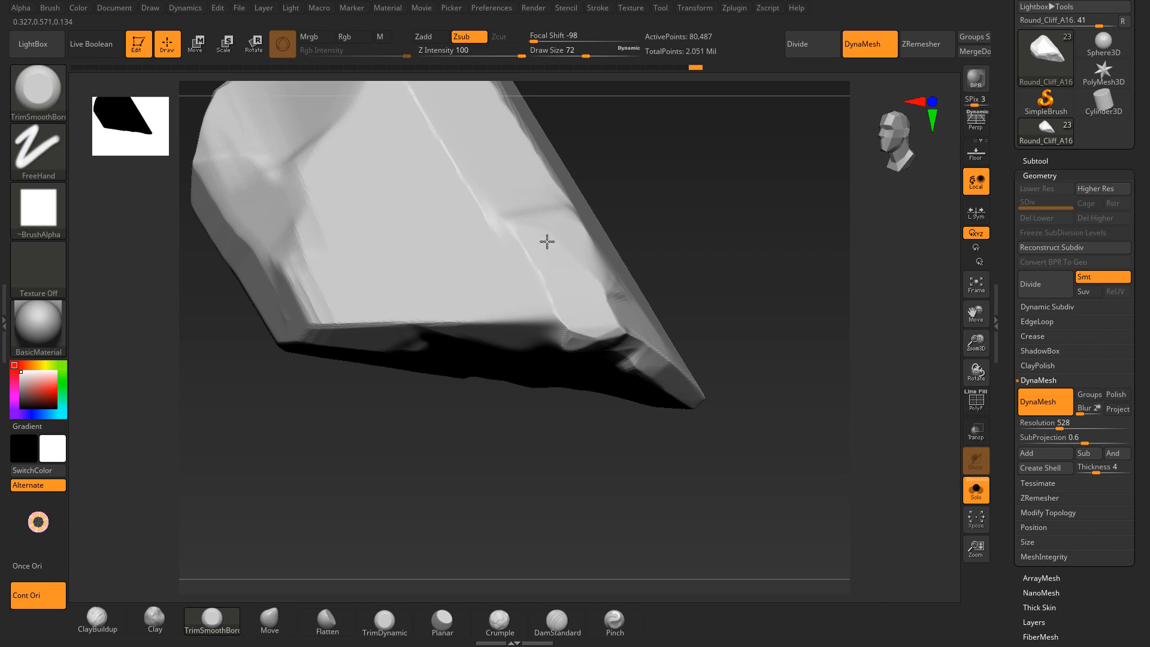
{"action": "left_click_drag", "start_coordinate": [740, 365], "coordinate": [642, 364]}
{"action": "mouse_move", "coordinate": [614, 335]}
{"action": "left_mouse_down"}
{"action": "mouse_move", "coordinate": [616, 311]}
{"action": "mouse_move", "coordinate": [643, 325]}
{"action": "left_mouse_up"}
{"action": "left_click_drag", "start_coordinate": [729, 250], "coordinate": [791, 225]}
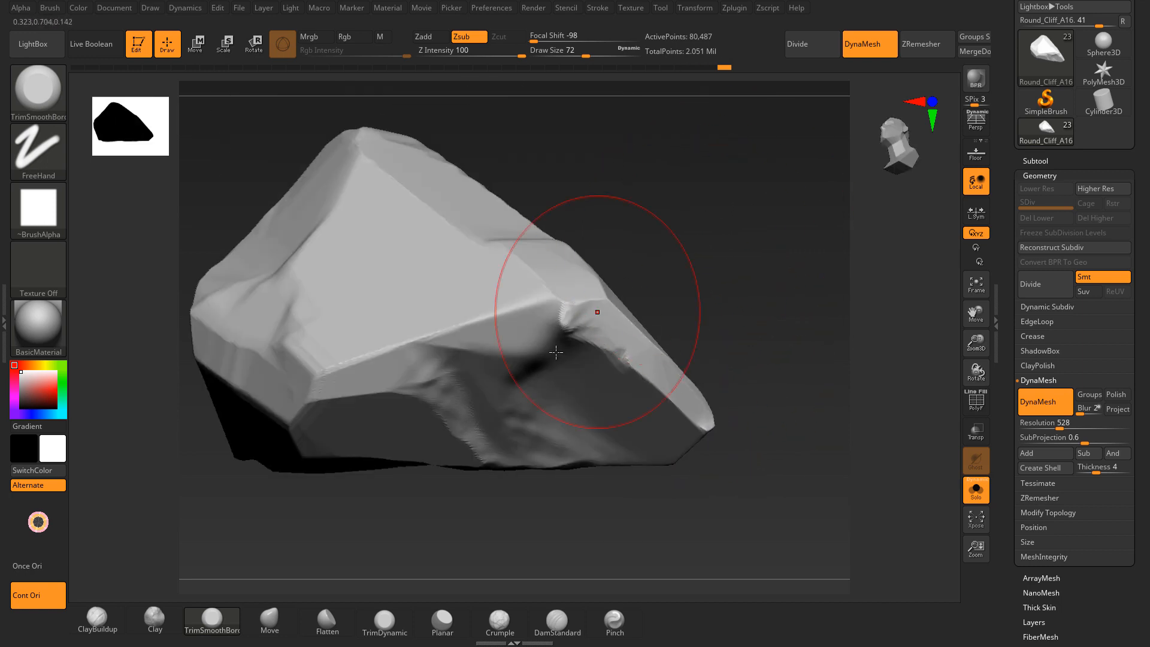
{"action": "left_click_drag", "start_coordinate": [598, 310], "coordinate": [465, 361]}
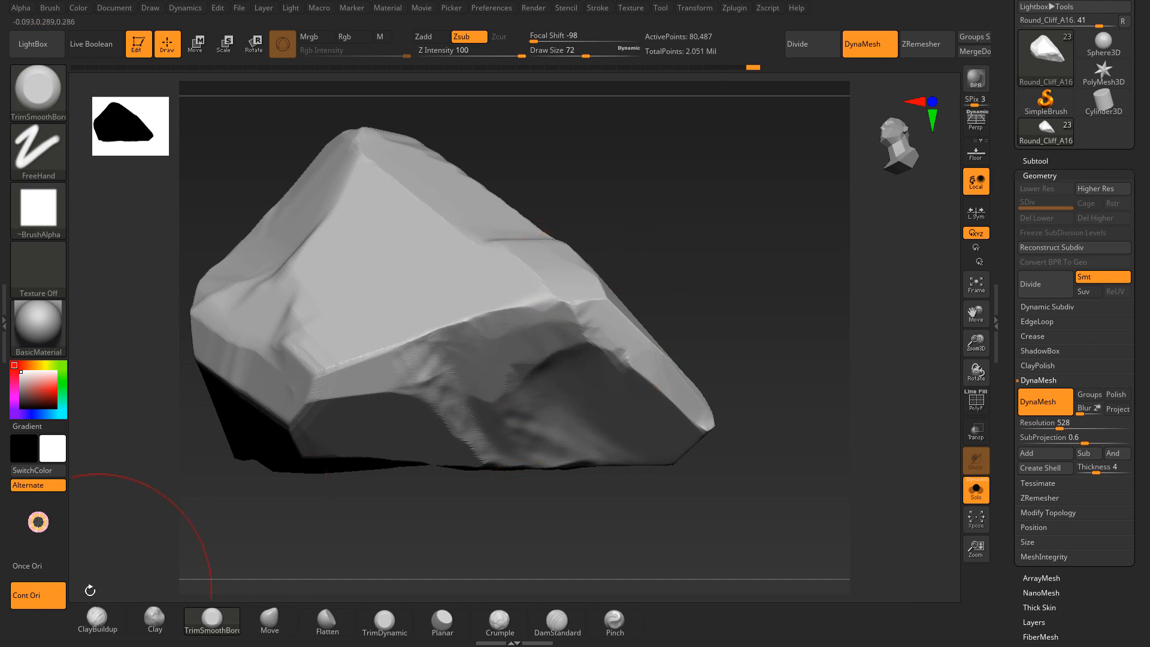
Step: Set the brush back to once orientation and show all the cliff rocks around Round_Cliff_A16
{"action": "left_click", "coordinate": [61, 564]}
{"action": "left_click", "coordinate": [976, 490]}
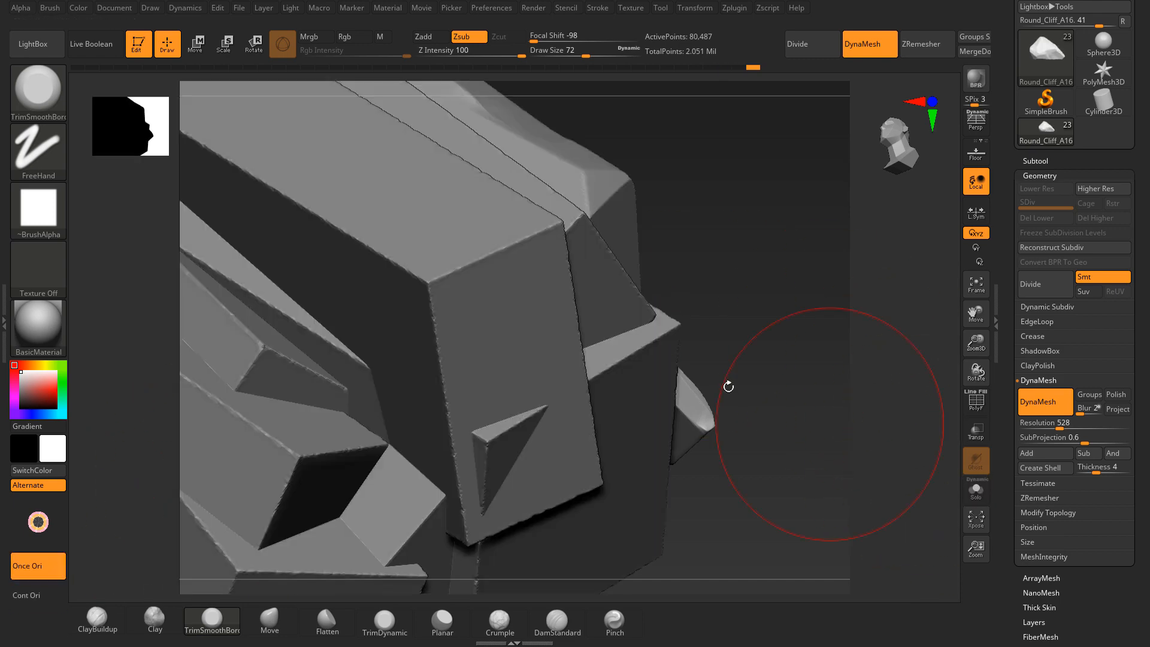
{"action": "left_click_drag", "start_coordinate": [727, 385], "coordinate": [582, 282]}
{"action": "left_click_drag", "start_coordinate": [502, 321], "coordinate": [420, 223], "text": "alt"}
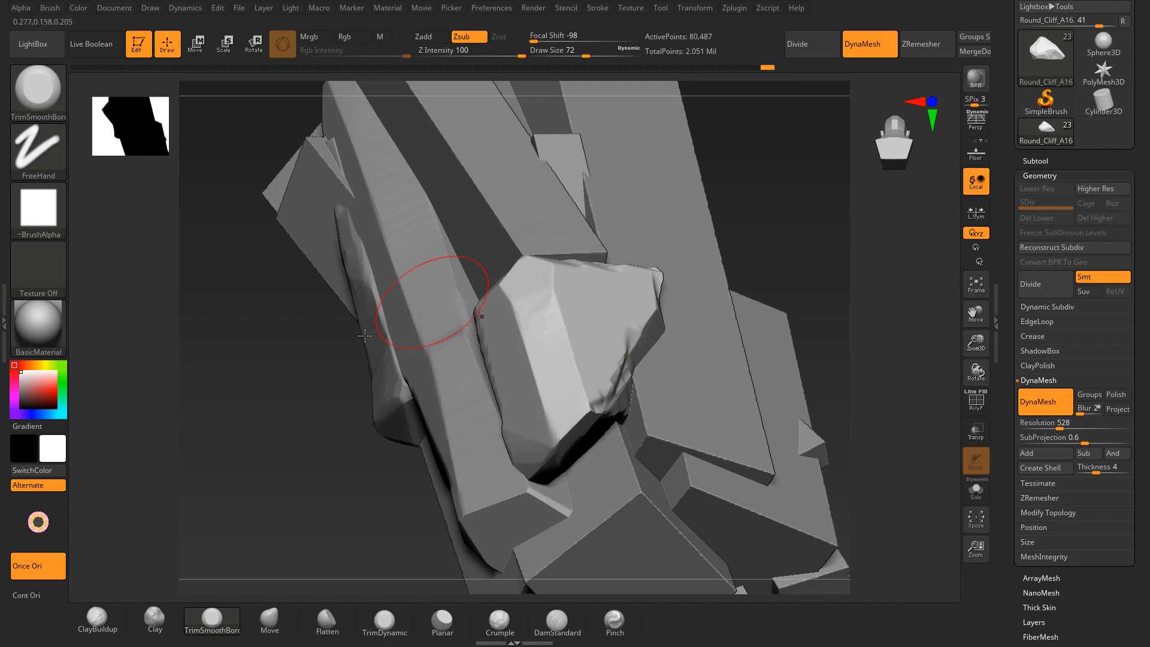
Step: Trim the upper corner and adjoining side edges of Round_Cliff_A16 where it meets the neighbouring rocks
{"action": "mouse_move", "coordinate": [364, 335]}
{"action": "left_mouse_down"}
{"action": "mouse_move", "coordinate": [323, 342]}
{"action": "mouse_move", "coordinate": [321, 405]}
{"action": "mouse_move", "coordinate": [343, 431]}
{"action": "mouse_move", "coordinate": [326, 430]}
{"action": "left_mouse_up"}
{"action": "left_click_drag", "start_coordinate": [593, 329], "coordinate": [616, 305]}
{"action": "left_click_drag", "start_coordinate": [782, 233], "coordinate": [650, 261]}
{"action": "key", "text": "shift"}
{"action": "left_click_drag", "start_coordinate": [754, 432], "coordinate": [833, 405]}
{"action": "left_click_drag", "start_coordinate": [729, 294], "coordinate": [731, 298]}
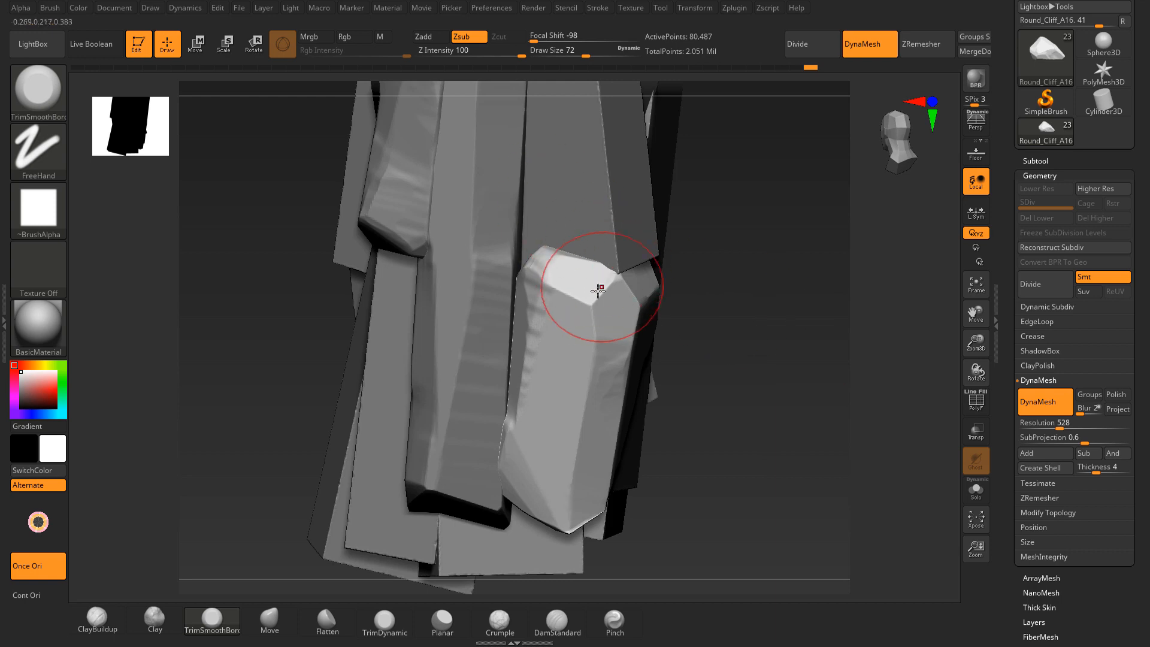
{"action": "left_click_drag", "start_coordinate": [745, 226], "coordinate": [599, 240]}
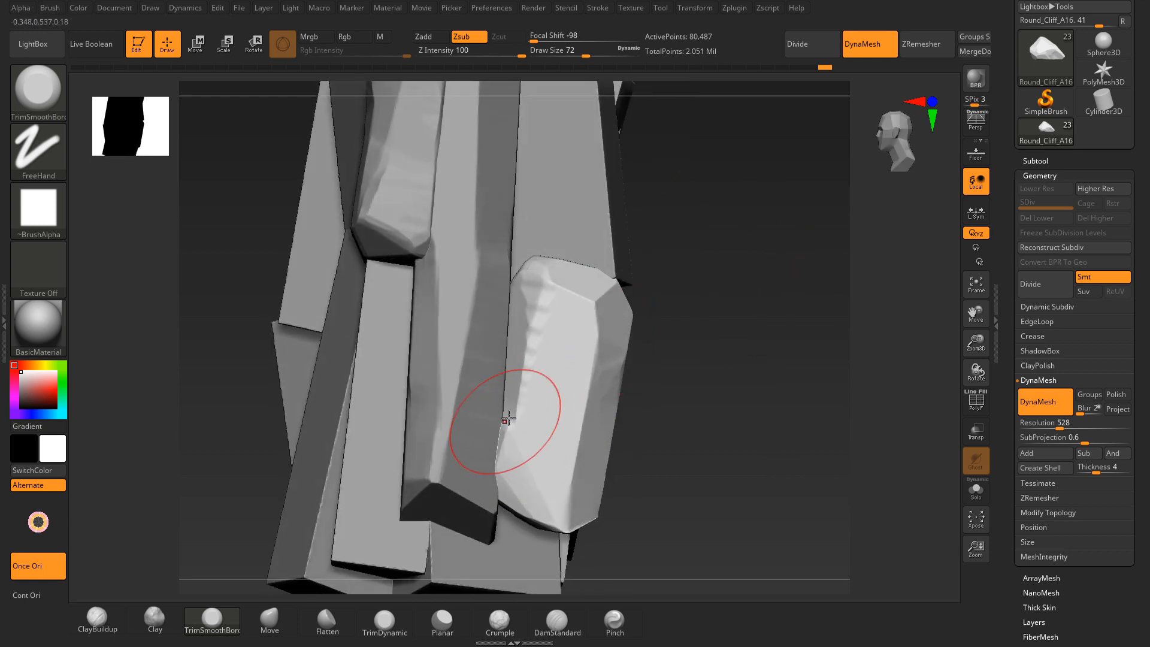
{"action": "mouse_move", "coordinate": [727, 198]}
{"action": "left_mouse_down"}
{"action": "mouse_move", "coordinate": [706, 250]}
{"action": "mouse_move", "coordinate": [734, 226]}
{"action": "mouse_move", "coordinate": [673, 200]}
{"action": "mouse_move", "coordinate": [692, 261]}
{"action": "left_mouse_up"}
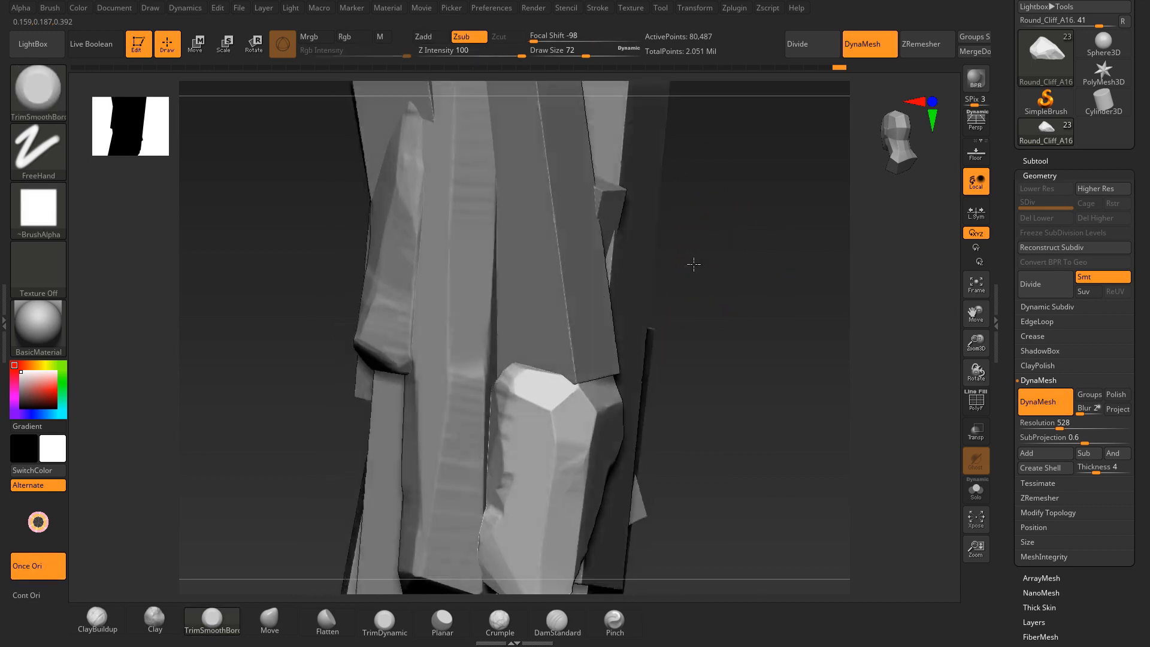
Step: Pull the upper corner of Round_Cliff_A16 upward with the Move brush and raise the draw size to 152
{"action": "left_click", "coordinate": [269, 620]}
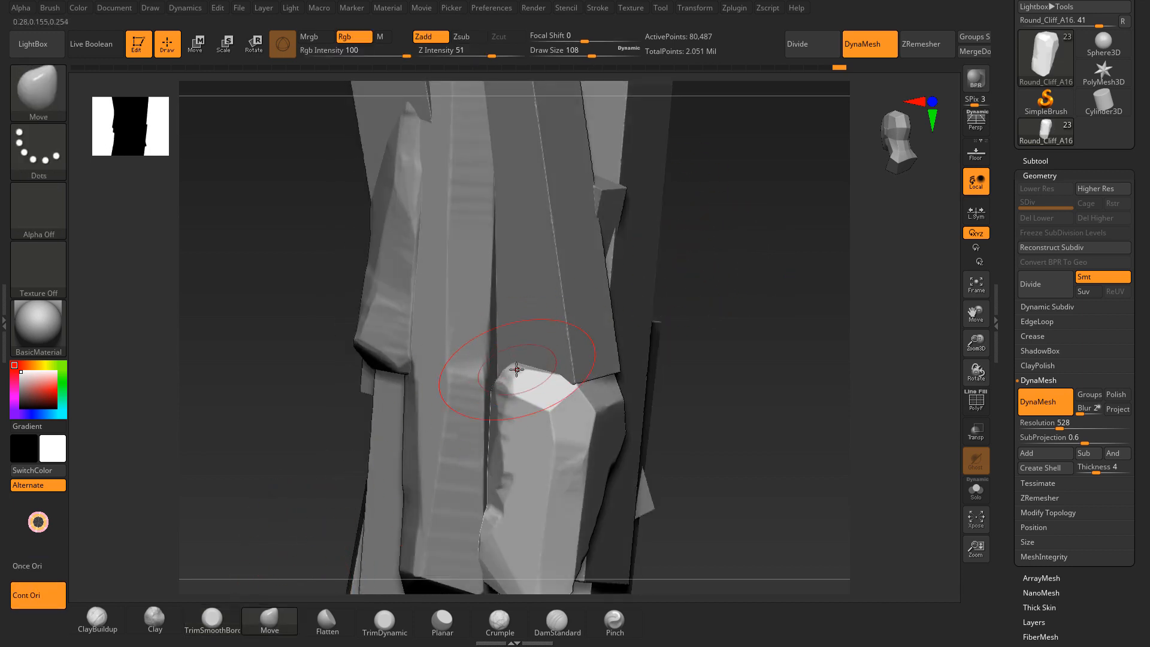
{"action": "left_click_drag", "start_coordinate": [514, 372], "coordinate": [506, 306]}
{"action": "key", "text": "]"}
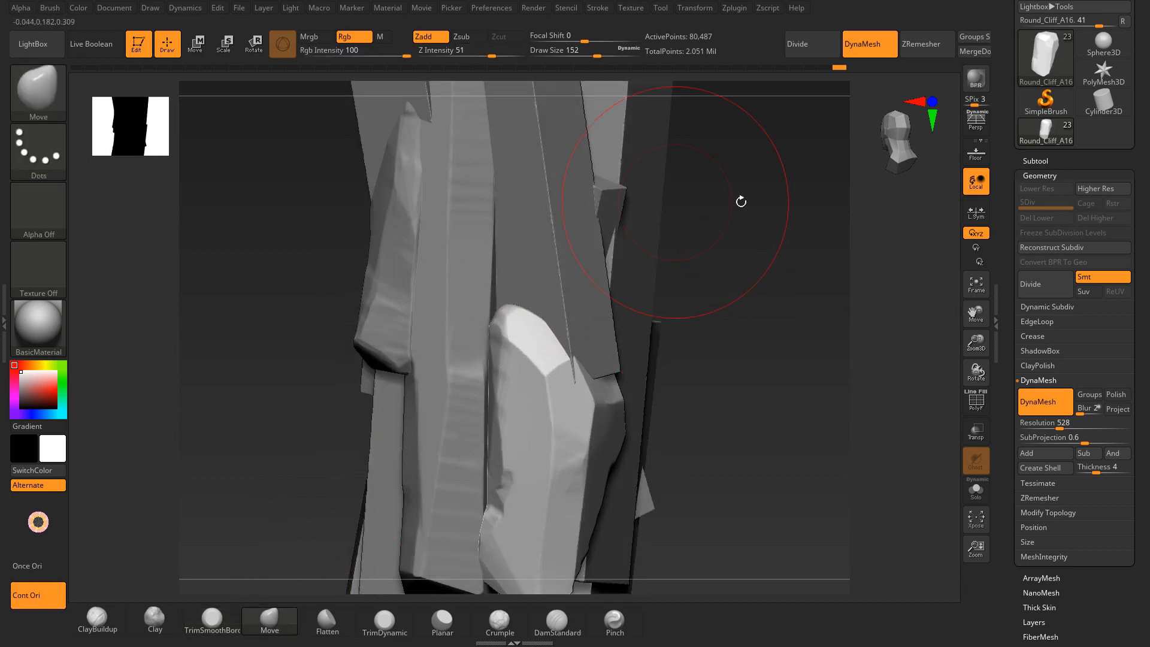
{"action": "left_click_drag", "start_coordinate": [741, 201], "coordinate": [567, 302]}
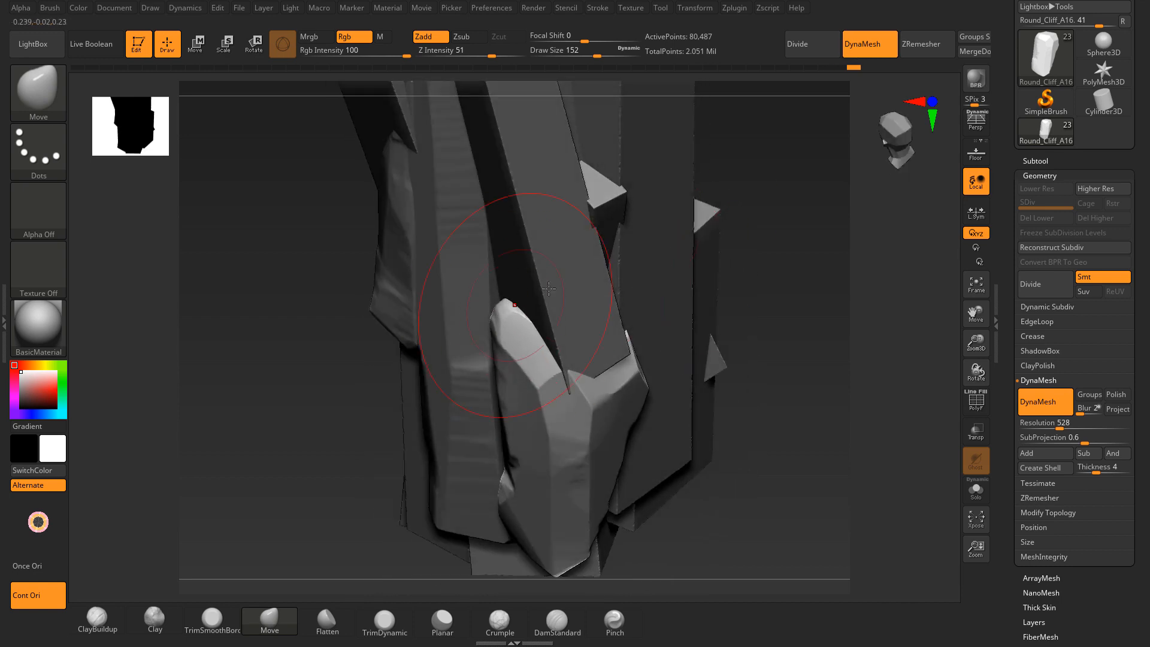
Step: Flatten and bevel the stretched upper end of Round_Cliff_A16 with the TrimSmoothBorder brush
{"action": "left_click", "coordinate": [219, 620]}
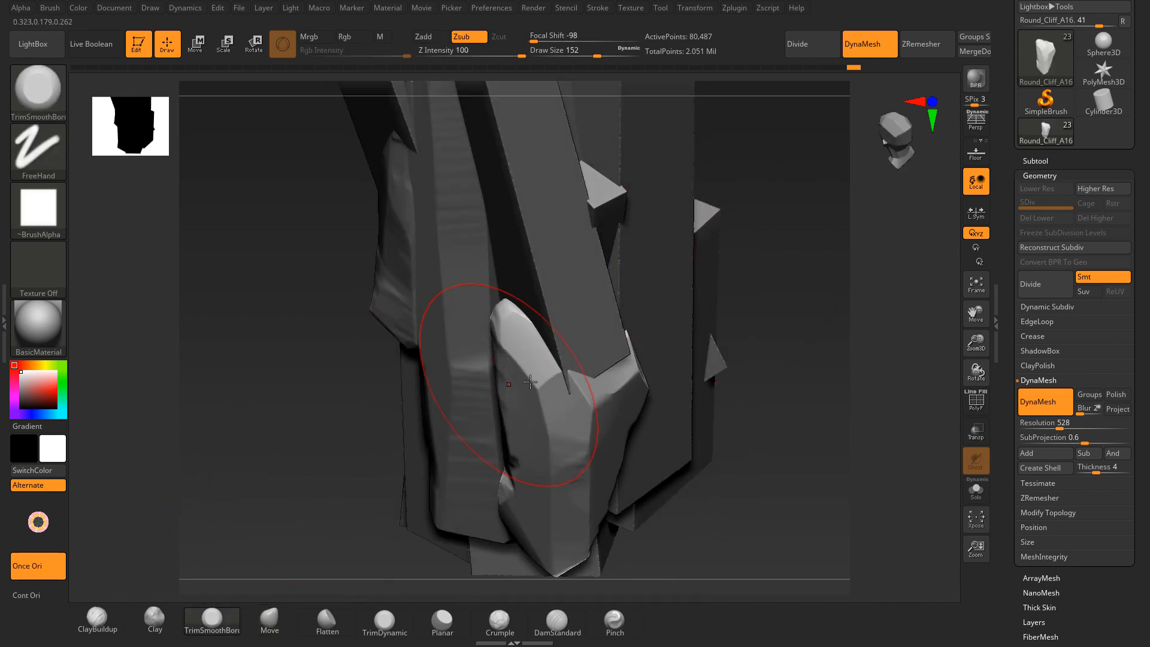
{"action": "left_click_drag", "start_coordinate": [770, 294], "coordinate": [506, 329]}
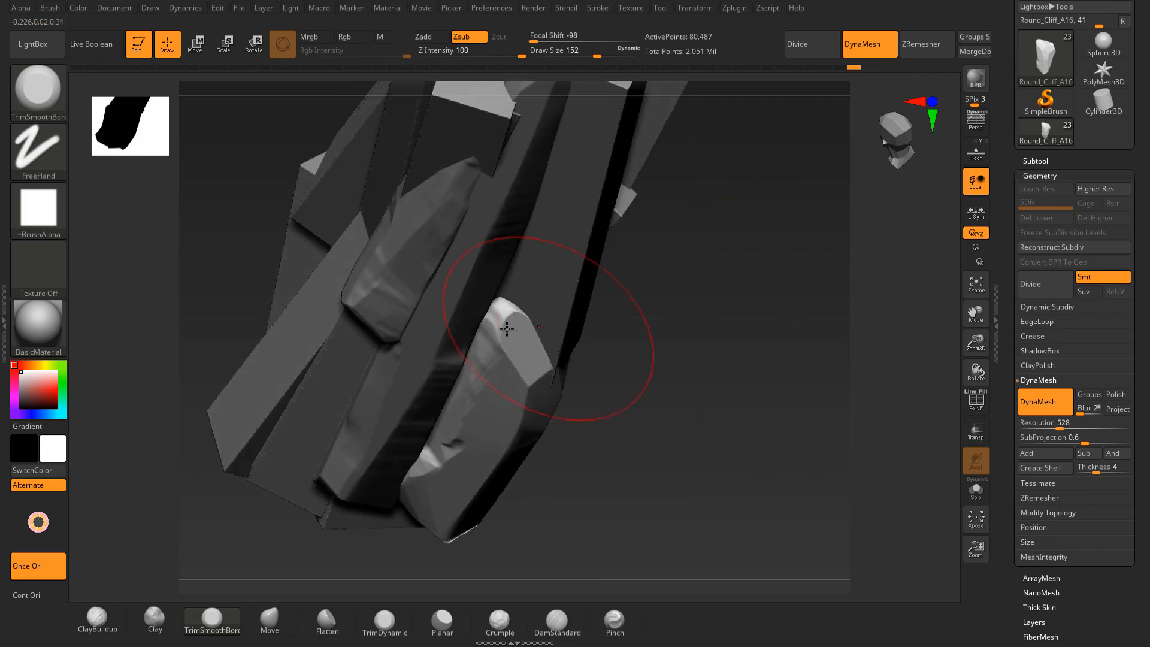
{"action": "left_click_drag", "start_coordinate": [647, 252], "coordinate": [483, 355]}
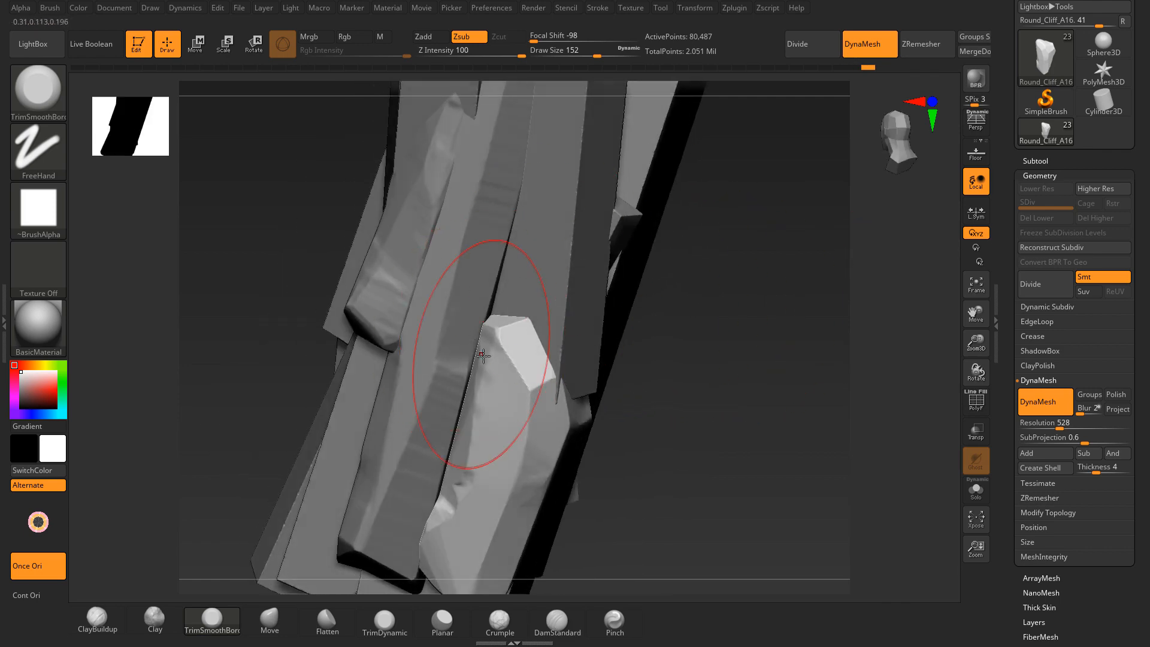
{"action": "left_click_drag", "start_coordinate": [749, 325], "coordinate": [532, 414]}
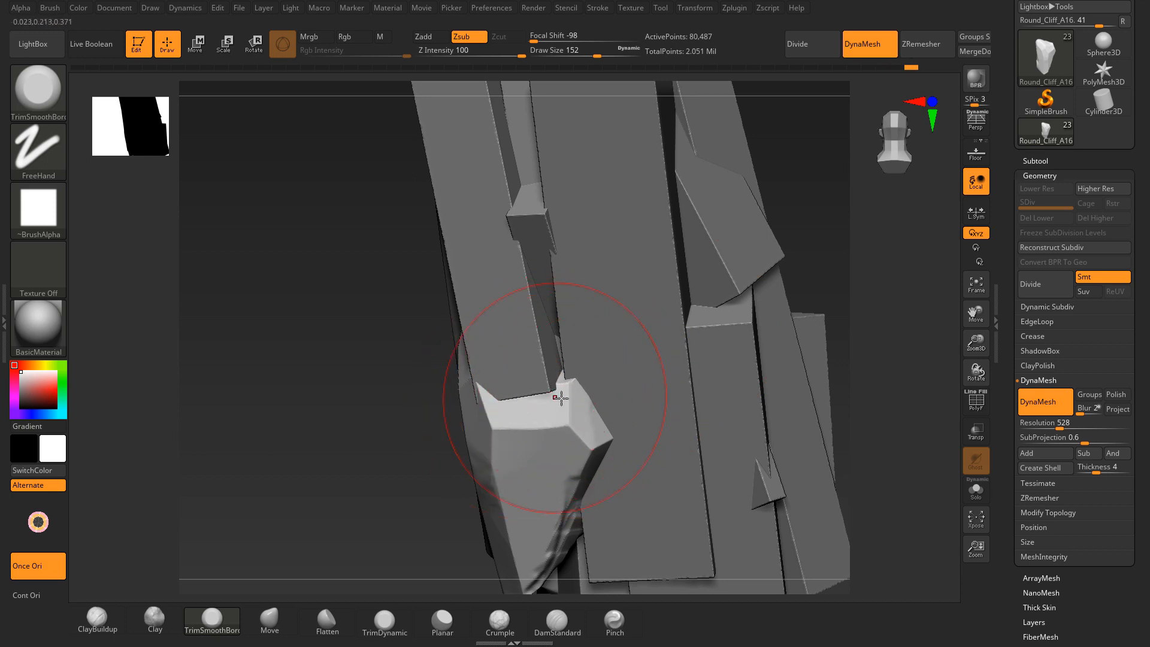
{"action": "mouse_move", "coordinate": [318, 393]}
{"action": "left_mouse_down"}
{"action": "mouse_move", "coordinate": [316, 348]}
{"action": "mouse_move", "coordinate": [290, 300]}
{"action": "mouse_move", "coordinate": [487, 385]}
{"action": "mouse_move", "coordinate": [501, 419]}
{"action": "mouse_move", "coordinate": [521, 321]}
{"action": "mouse_move", "coordinate": [472, 464]}
{"action": "left_mouse_up"}
{"action": "left_click_drag", "start_coordinate": [341, 420], "coordinate": [413, 396]}
{"action": "mouse_move", "coordinate": [661, 165]}
{"action": "left_mouse_down"}
{"action": "mouse_move", "coordinate": [693, 216]}
{"action": "mouse_move", "coordinate": [680, 236]}
{"action": "left_mouse_up"}
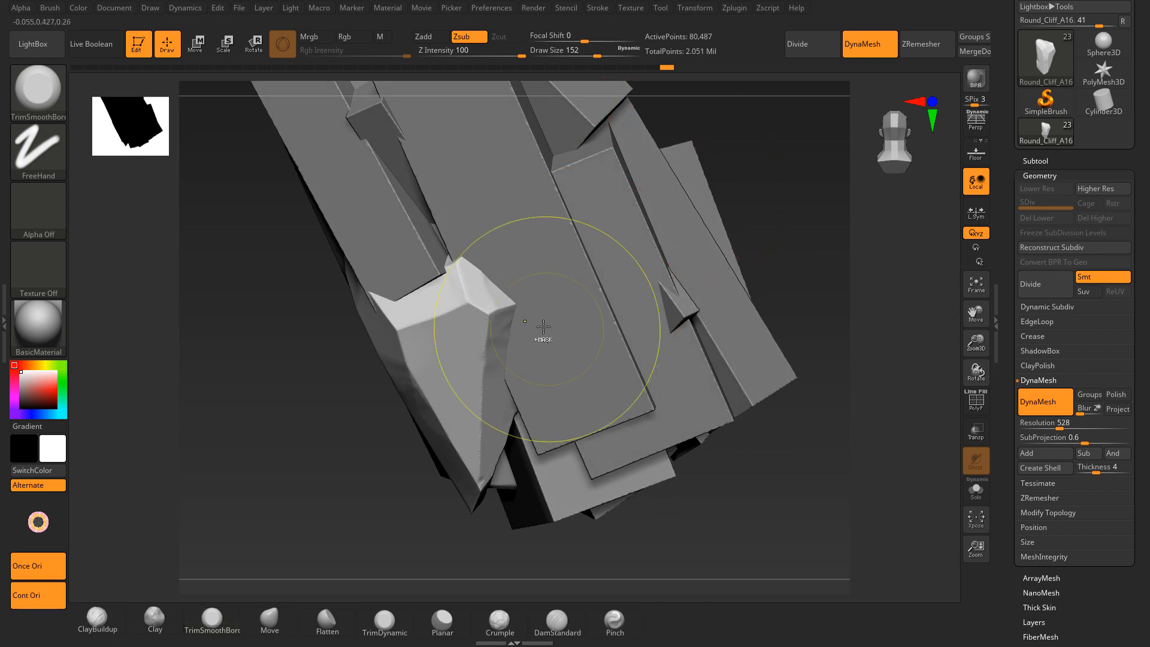
Step: Select Round_Cliff_A15 and pull its lower end down into Round_Cliff_A16 with the Move brush
{"action": "mouse_move", "coordinate": [712, 191]}
{"action": "left_mouse_down"}
{"action": "mouse_move", "coordinate": [735, 144]}
{"action": "mouse_move", "coordinate": [445, 209]}
{"action": "left_mouse_up"}
{"action": "left_click", "coordinate": [434, 173], "text": "alt"}
{"action": "left_click_drag", "start_coordinate": [707, 216], "coordinate": [592, 305]}
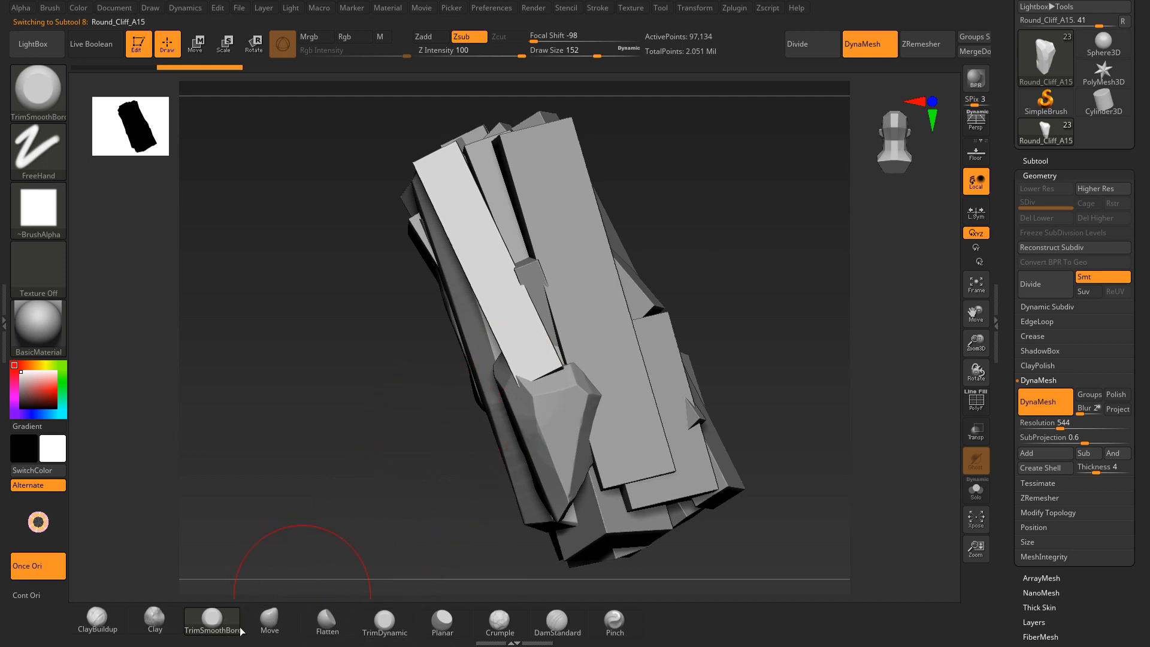
{"action": "left_click", "coordinate": [269, 620]}
{"action": "left_click_drag", "start_coordinate": [545, 359], "coordinate": [561, 412]}
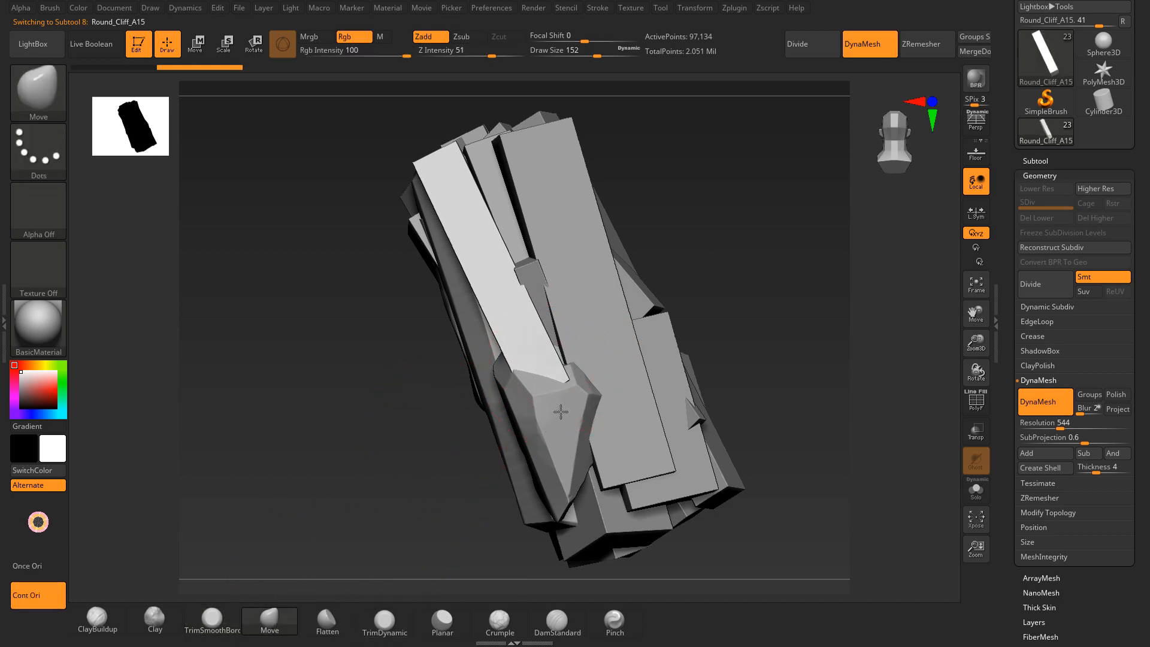
Step: Chip the lower end of Round_Cliff_A15 above Round_Cliff_A16 with the TrimSmoothBorder brush
{"action": "left_click", "coordinate": [218, 630]}
{"action": "right_click_drag", "start_coordinate": [514, 449], "coordinate": [356, 483], "text": "ctrl"}
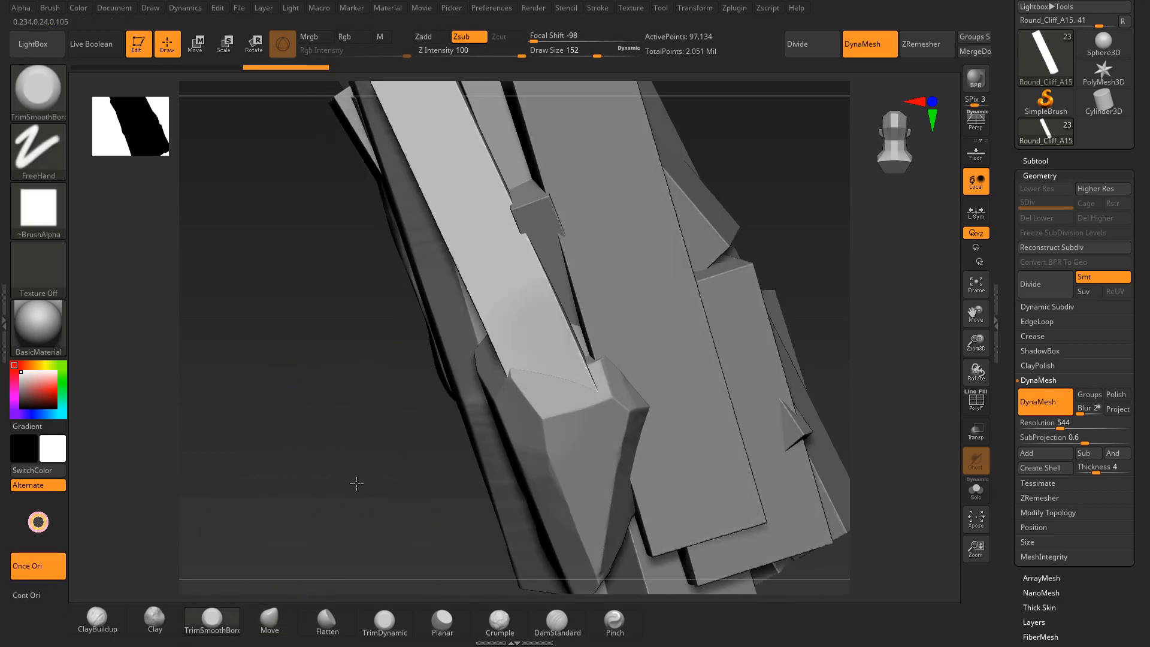
{"action": "right_click_drag", "start_coordinate": [565, 400], "coordinate": [566, 341]}
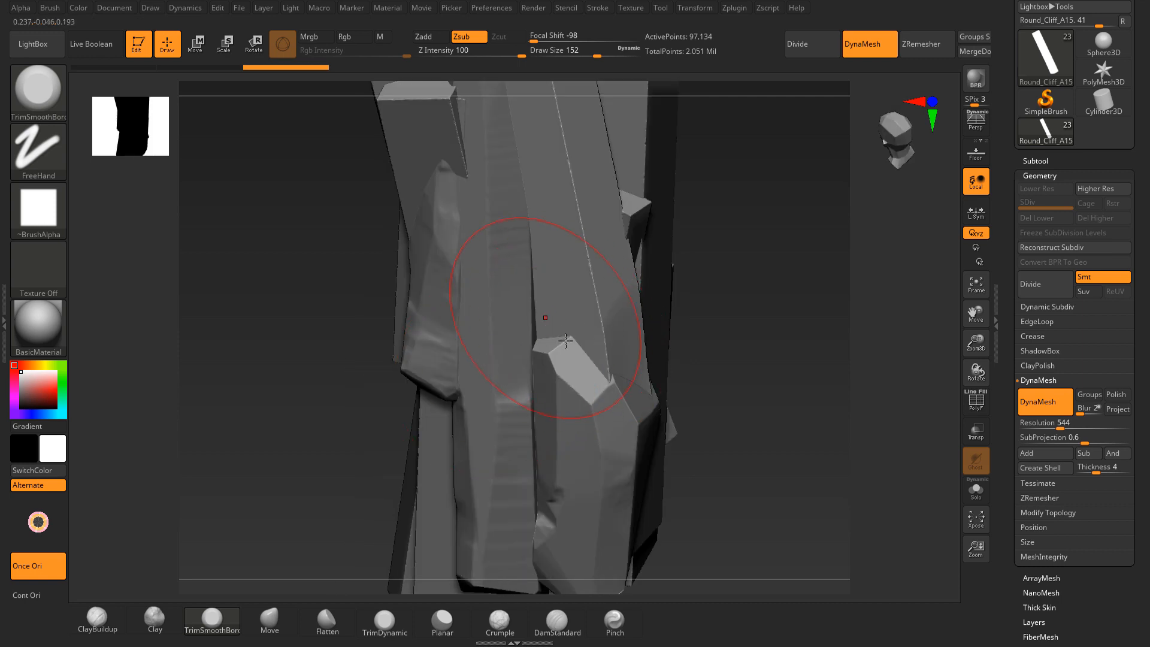
{"action": "right_click_drag", "start_coordinate": [720, 209], "coordinate": [601, 359]}
{"action": "mouse_move", "coordinate": [601, 359]}
{"action": "left_mouse_down"}
{"action": "mouse_move", "coordinate": [581, 414]}
{"action": "mouse_move", "coordinate": [568, 278]}
{"action": "left_mouse_up"}
{"action": "right_click_drag", "start_coordinate": [567, 281], "coordinate": [660, 357]}
{"action": "mouse_move", "coordinate": [660, 356]}
{"action": "left_mouse_down"}
{"action": "mouse_move", "coordinate": [656, 347]}
{"action": "mouse_move", "coordinate": [681, 413]}
{"action": "left_mouse_up"}
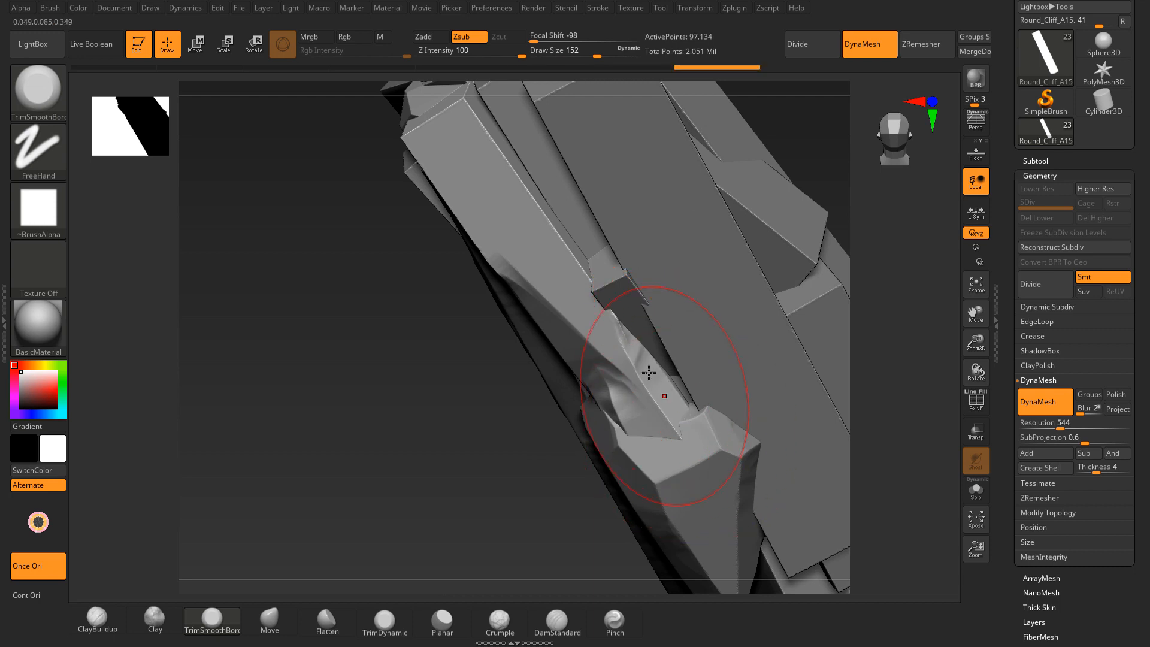
Step: Bevel the long edge of Round_Cliff_A15 up to its top and trim the corners of its upper end
{"action": "left_click_drag", "start_coordinate": [648, 373], "coordinate": [523, 185]}
{"action": "right_click_drag", "start_coordinate": [379, 205], "coordinate": [420, 319], "text": "alt"}
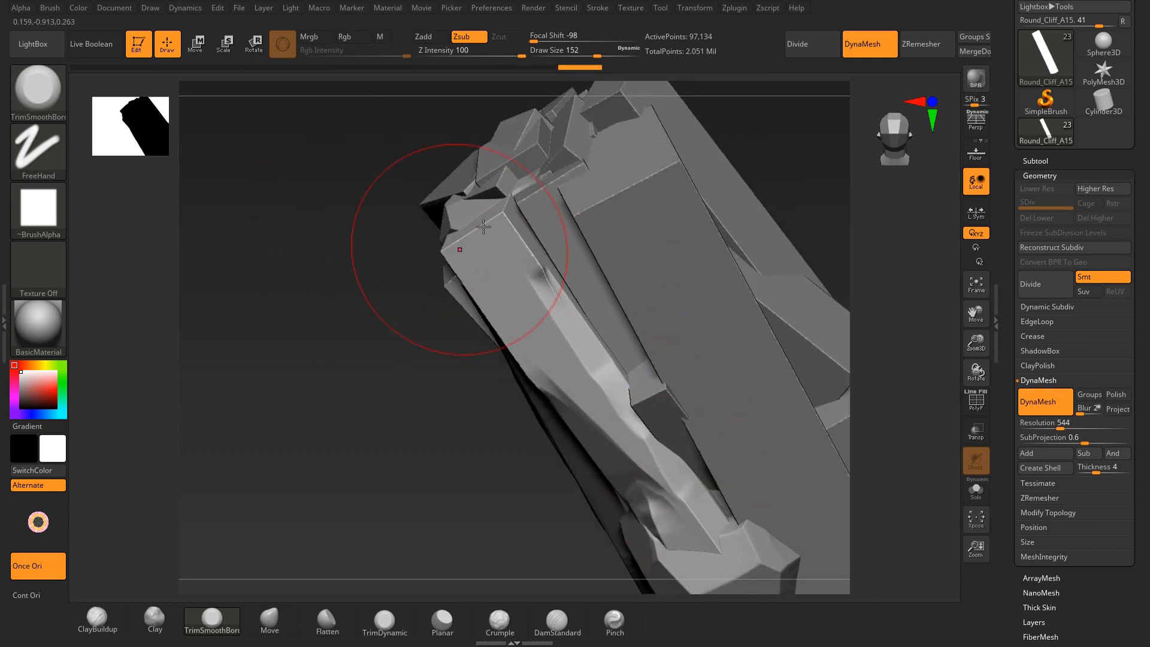
{"action": "mouse_move", "coordinate": [482, 224]}
{"action": "left_mouse_down"}
{"action": "mouse_move", "coordinate": [469, 252]}
{"action": "mouse_move", "coordinate": [541, 232]}
{"action": "mouse_move", "coordinate": [534, 254]}
{"action": "left_mouse_up"}
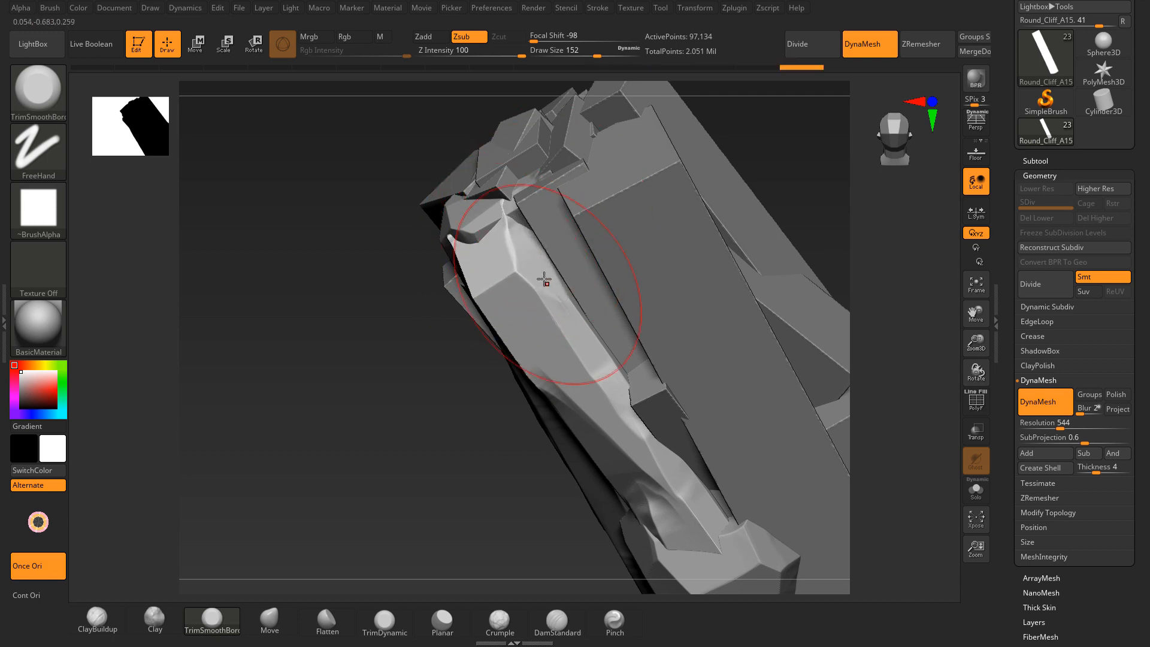
{"action": "right_click_drag", "start_coordinate": [600, 374], "coordinate": [497, 240]}
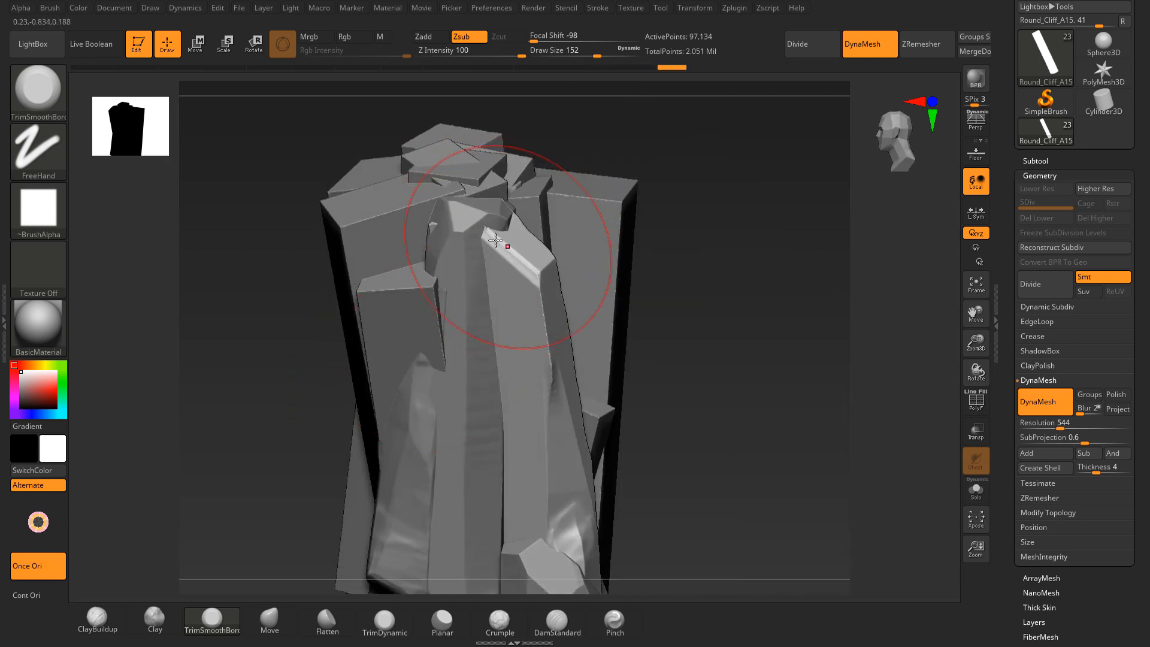
{"action": "mouse_move", "coordinate": [551, 399]}
{"action": "left_mouse_down"}
{"action": "mouse_move", "coordinate": [548, 491]}
{"action": "mouse_move", "coordinate": [543, 358]}
{"action": "left_mouse_up"}
Step: Wear down the remaining long edge of Round_Cliff_A15 from its top to the dent at its lower end
{"action": "right_click_drag", "start_coordinate": [694, 328], "coordinate": [372, 216]}
{"action": "right_click_drag", "start_coordinate": [410, 339], "coordinate": [377, 309], "text": "ctrl"}
{"action": "right_click_drag", "start_coordinate": [760, 218], "coordinate": [781, 443], "text": "alt"}
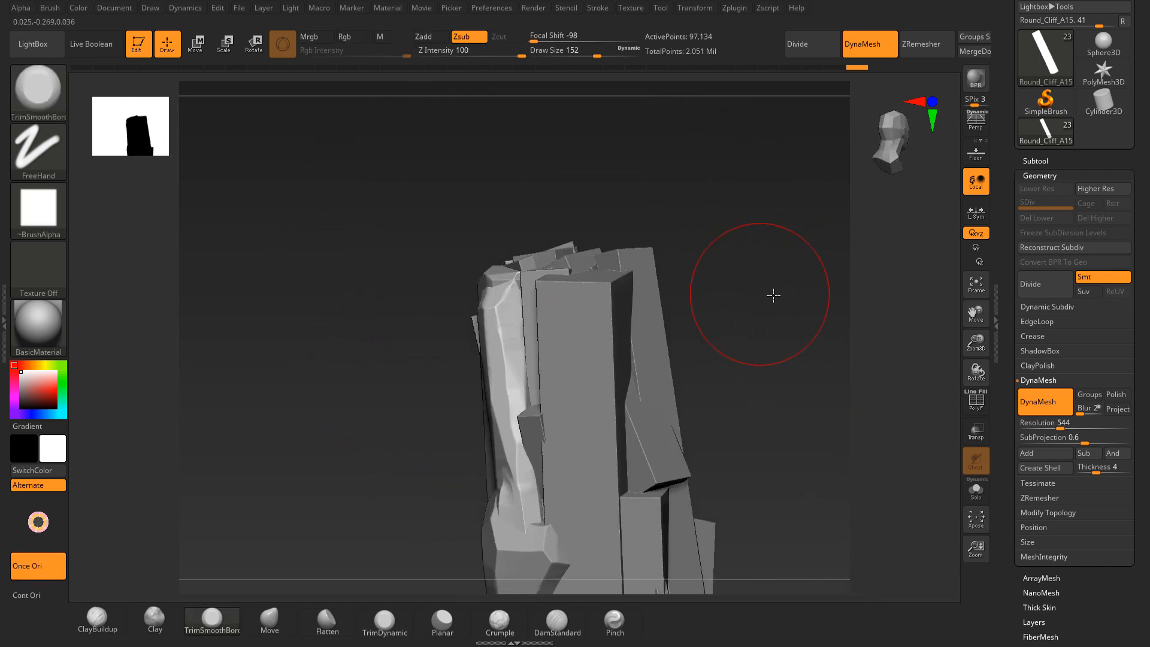
{"action": "right_click_drag", "start_coordinate": [773, 297], "coordinate": [538, 298]}
{"action": "mouse_move", "coordinate": [715, 320]}
{"action": "right_mouse_down"}
{"action": "mouse_move", "coordinate": [689, 377]}
{"action": "mouse_move", "coordinate": [637, 254]}
{"action": "mouse_move", "coordinate": [518, 415]}
{"action": "right_mouse_up"}
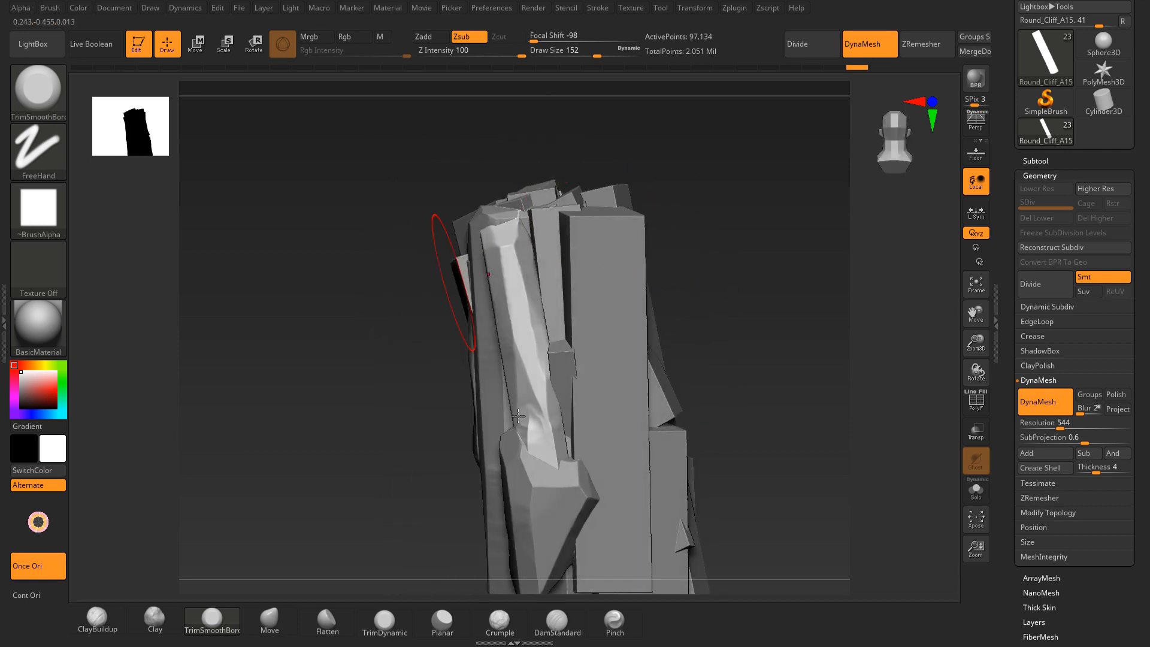
{"action": "right_click_drag", "start_coordinate": [636, 229], "coordinate": [468, 324]}
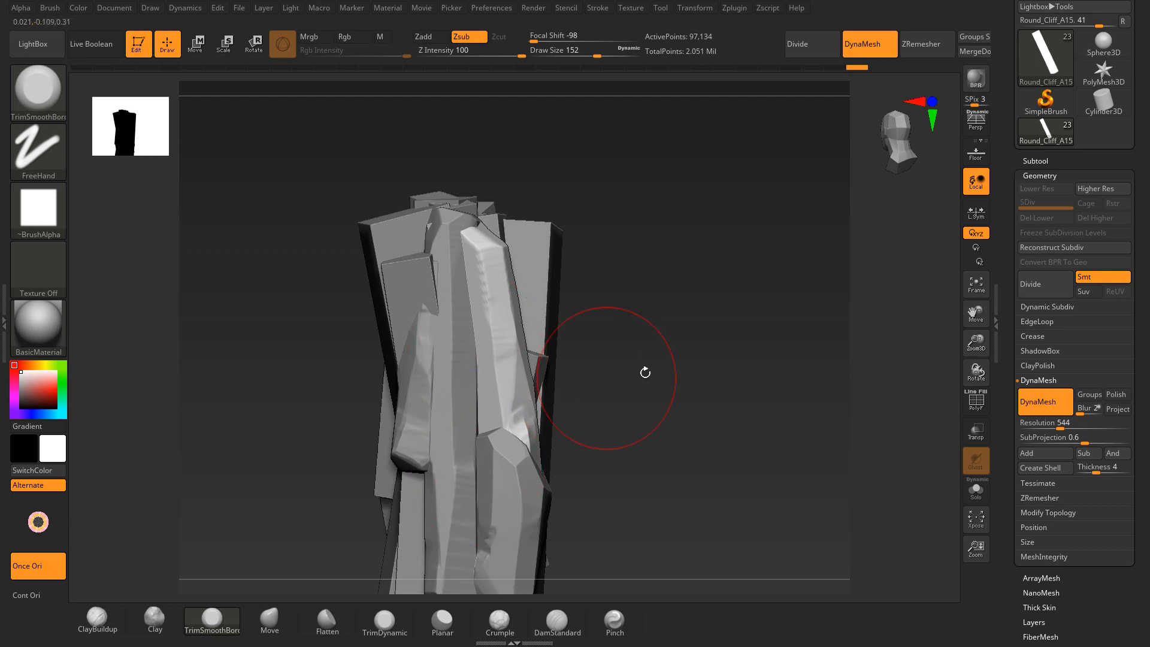
{"action": "mouse_move", "coordinate": [645, 372]}
{"action": "right_mouse_down", "text": "alt"}
{"action": "mouse_move", "coordinate": [575, 274]}
{"action": "mouse_move", "coordinate": [543, 367]}
{"action": "right_mouse_up", "text": "alt"}
{"action": "mouse_move", "coordinate": [728, 312]}
{"action": "right_mouse_down"}
{"action": "mouse_move", "coordinate": [656, 320]}
{"action": "mouse_move", "coordinate": [557, 366]}
{"action": "right_mouse_up"}
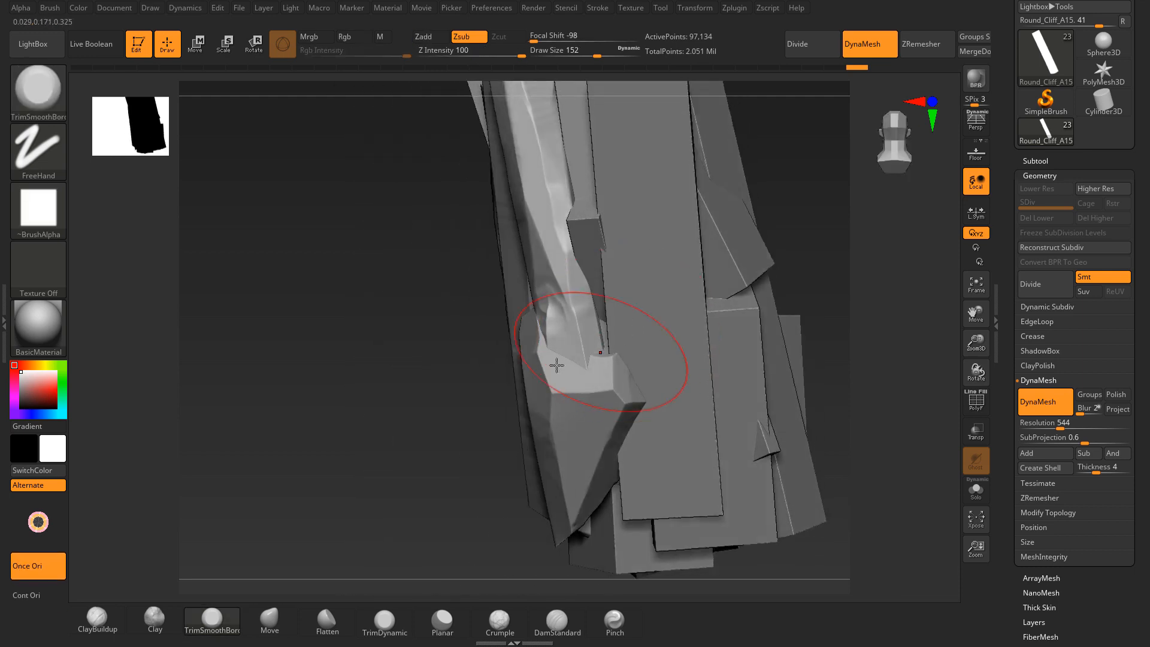
Step: Select Round_Cliff_A17 and trim the sharp corners and edges of its upper end
{"action": "right_click_drag", "start_coordinate": [811, 205], "coordinate": [544, 264]}
{"action": "left_click", "coordinate": [494, 261], "text": "alt"}
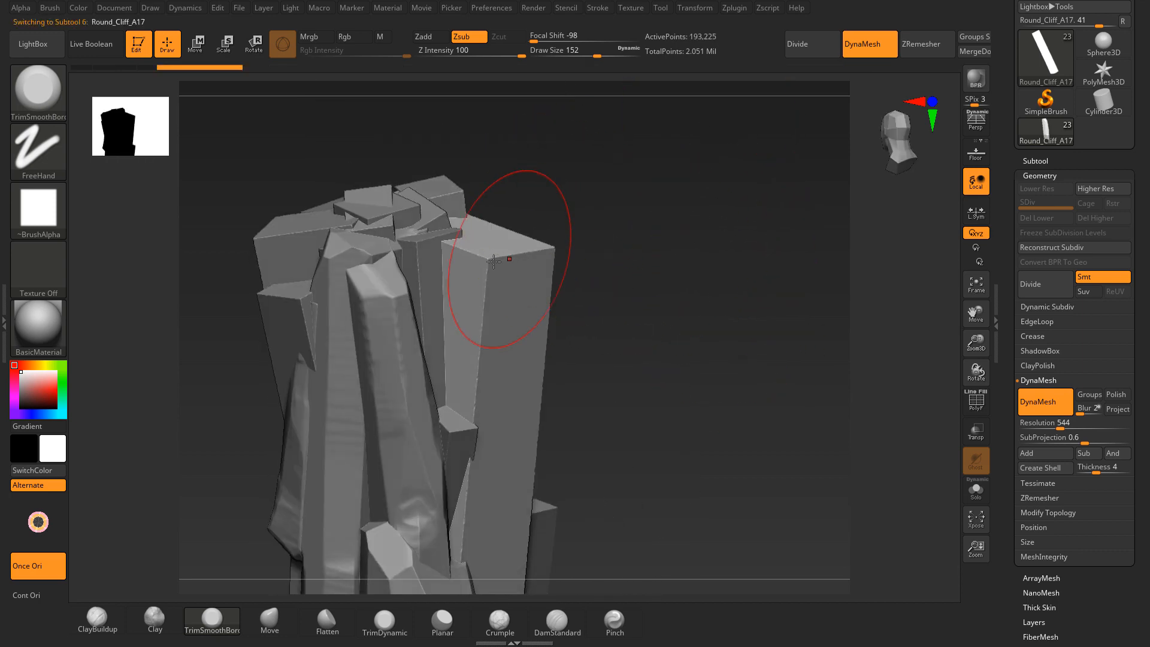
{"action": "mouse_move", "coordinate": [490, 265]}
{"action": "left_mouse_down"}
{"action": "mouse_move", "coordinate": [482, 371]}
{"action": "mouse_move", "coordinate": [478, 267]}
{"action": "mouse_move", "coordinate": [449, 256]}
{"action": "left_mouse_up"}
{"action": "right_click_drag", "start_coordinate": [449, 257], "coordinate": [502, 264]}
{"action": "mouse_move", "coordinate": [558, 208]}
{"action": "left_mouse_down"}
{"action": "mouse_move", "coordinate": [542, 263]}
{"action": "mouse_move", "coordinate": [572, 360]}
{"action": "left_mouse_up"}
{"action": "mouse_move", "coordinate": [543, 268]}
{"action": "left_mouse_down"}
{"action": "mouse_move", "coordinate": [600, 415]}
{"action": "mouse_move", "coordinate": [552, 269]}
{"action": "left_mouse_up"}
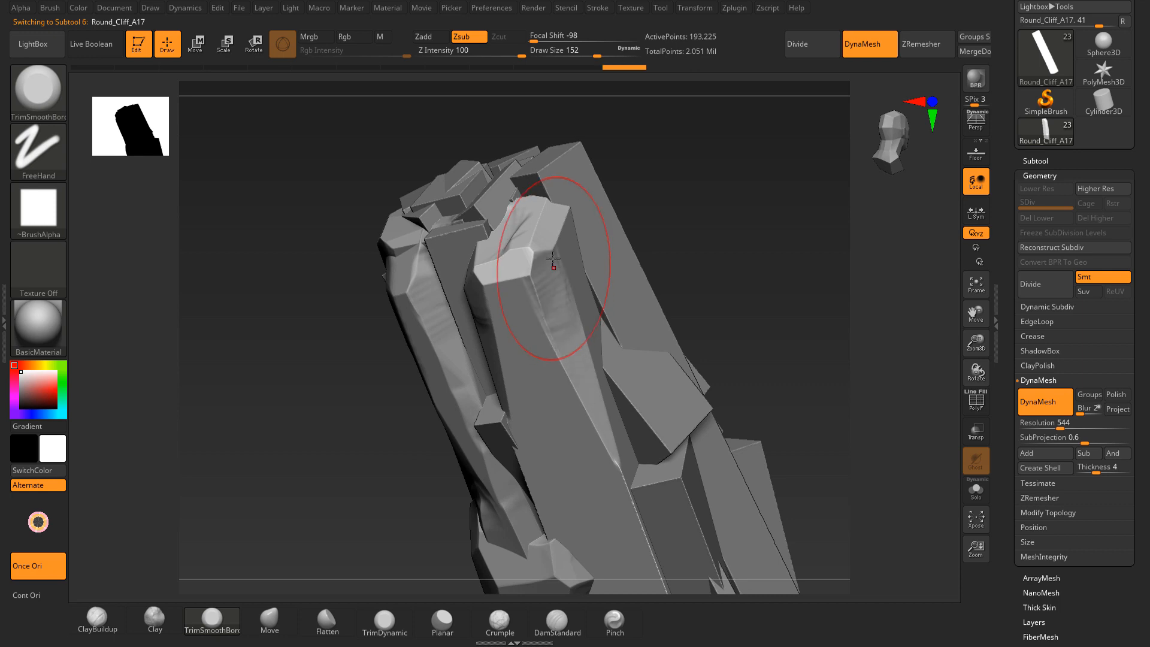
Step: Bevel the long outer edge of Round_Cliff_A17 from its upper end down to its bottom corner
{"action": "mouse_move", "coordinate": [746, 190]}
{"action": "right_mouse_down", "text": "alt"}
{"action": "mouse_move", "coordinate": [729, 166]}
{"action": "mouse_move", "coordinate": [705, 28]}
{"action": "right_mouse_up", "text": "alt"}
{"action": "left_click_drag", "start_coordinate": [559, 268], "coordinate": [642, 493]}
{"action": "right_click_drag", "start_coordinate": [786, 363], "coordinate": [707, 398]}
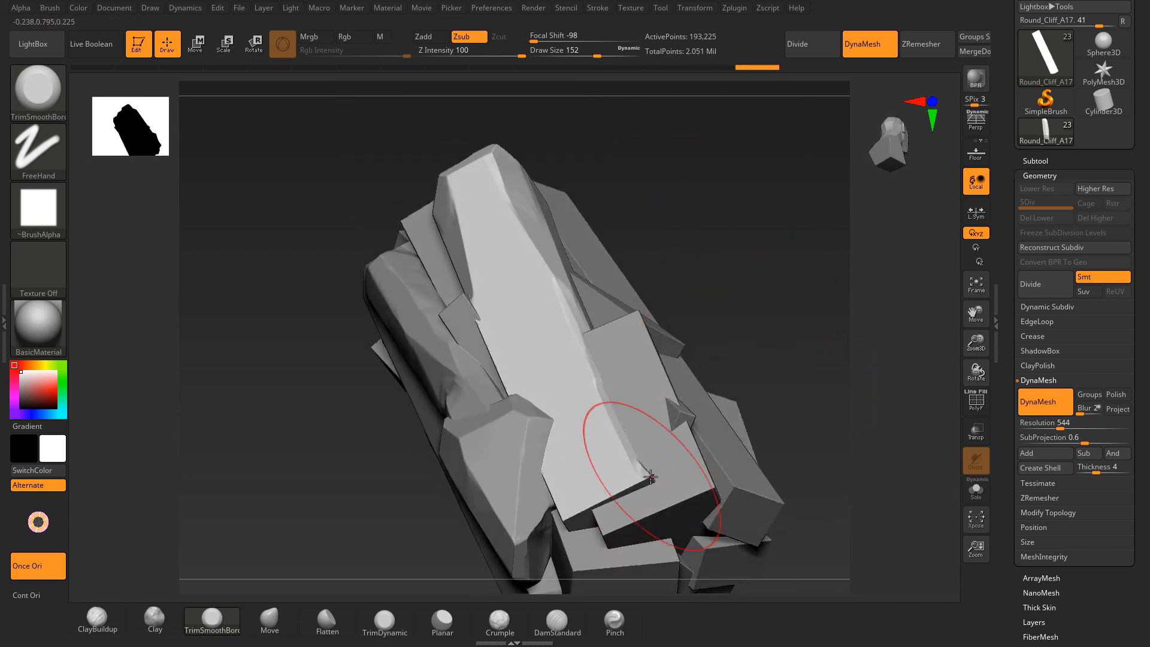
{"action": "mouse_move", "coordinate": [648, 475]}
{"action": "left_mouse_down"}
{"action": "mouse_move", "coordinate": [616, 478]}
{"action": "mouse_move", "coordinate": [634, 455]}
{"action": "left_mouse_up"}
Step: Trim the long edge of Round_Cliff_A17 facing Round_Cliff_A16 and chip the face near its lower end
{"action": "right_click_drag", "start_coordinate": [730, 284], "coordinate": [527, 329]}
{"action": "mouse_move", "coordinate": [527, 328]}
{"action": "left_mouse_down"}
{"action": "mouse_move", "coordinate": [385, 333]}
{"action": "mouse_move", "coordinate": [472, 421]}
{"action": "left_mouse_up"}
{"action": "mouse_move", "coordinate": [518, 458]}
{"action": "left_mouse_down"}
{"action": "mouse_move", "coordinate": [530, 470]}
{"action": "mouse_move", "coordinate": [611, 440]}
{"action": "left_mouse_up"}
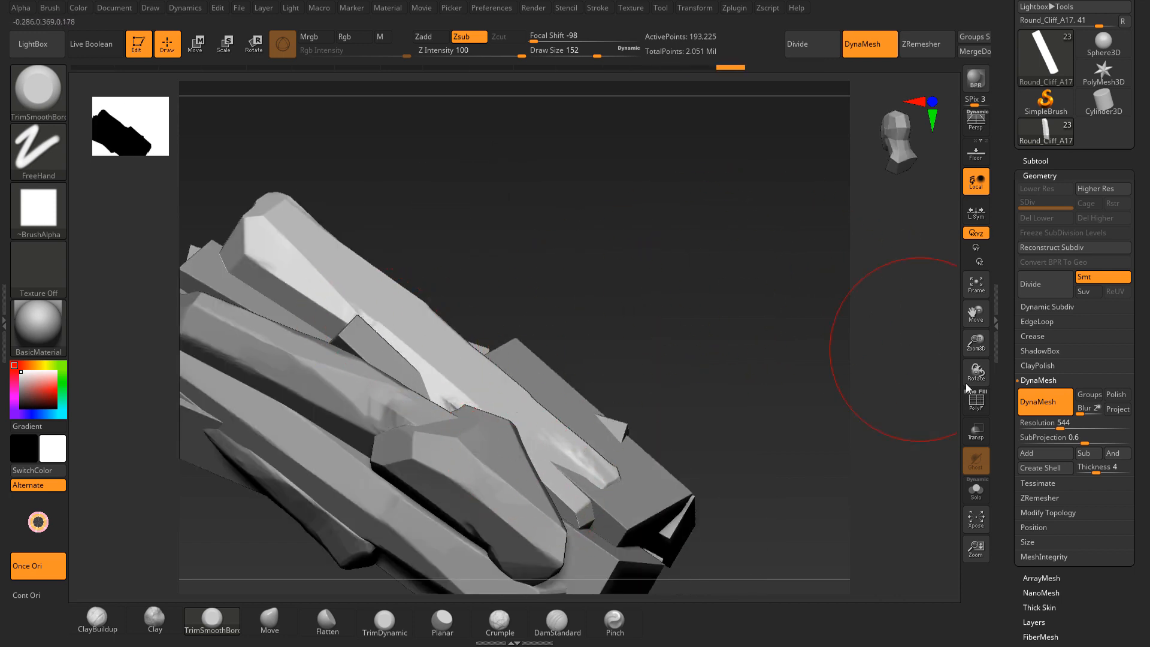
Step: Isolate Round_Cliff_A17 and carry the worn bevel along its long edge to the bottom corner
{"action": "left_click", "coordinate": [969, 494]}
{"action": "left_click_drag", "start_coordinate": [619, 313], "coordinate": [555, 239]}
{"action": "left_click_drag", "start_coordinate": [431, 324], "coordinate": [570, 466]}
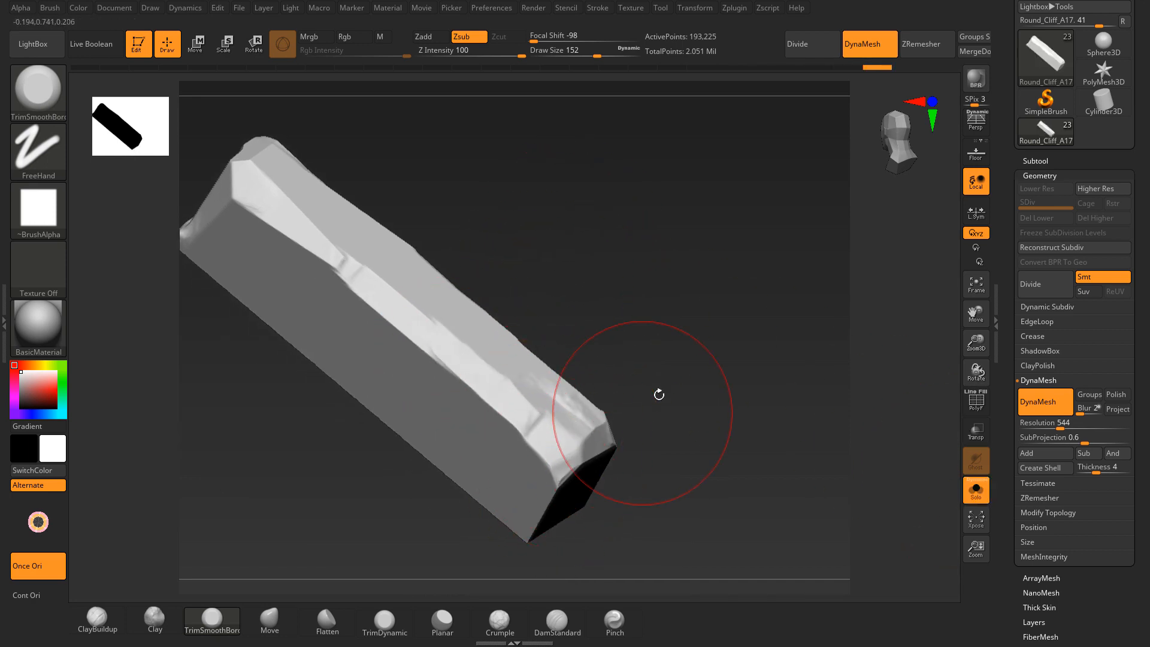
{"action": "mouse_move", "coordinate": [658, 395]}
{"action": "left_mouse_down"}
{"action": "mouse_move", "coordinate": [585, 457]}
{"action": "mouse_move", "coordinate": [556, 519]}
{"action": "mouse_move", "coordinate": [549, 467]}
{"action": "mouse_move", "coordinate": [546, 479]}
{"action": "left_mouse_up"}
Step: Chip and smooth the next long edge of the isolated Round_Cliff_A17 along its middle and lower half
{"action": "mouse_move", "coordinate": [396, 318]}
{"action": "left_mouse_down"}
{"action": "mouse_move", "coordinate": [455, 374]}
{"action": "mouse_move", "coordinate": [423, 338]}
{"action": "mouse_move", "coordinate": [443, 336]}
{"action": "left_mouse_up"}
{"action": "mouse_move", "coordinate": [488, 192]}
{"action": "left_mouse_down"}
{"action": "mouse_move", "coordinate": [521, 287]}
{"action": "mouse_move", "coordinate": [467, 218]}
{"action": "mouse_move", "coordinate": [459, 225]}
{"action": "mouse_move", "coordinate": [495, 205]}
{"action": "mouse_move", "coordinate": [515, 282]}
{"action": "left_mouse_up"}
{"action": "left_click_drag", "start_coordinate": [526, 329], "coordinate": [527, 315]}
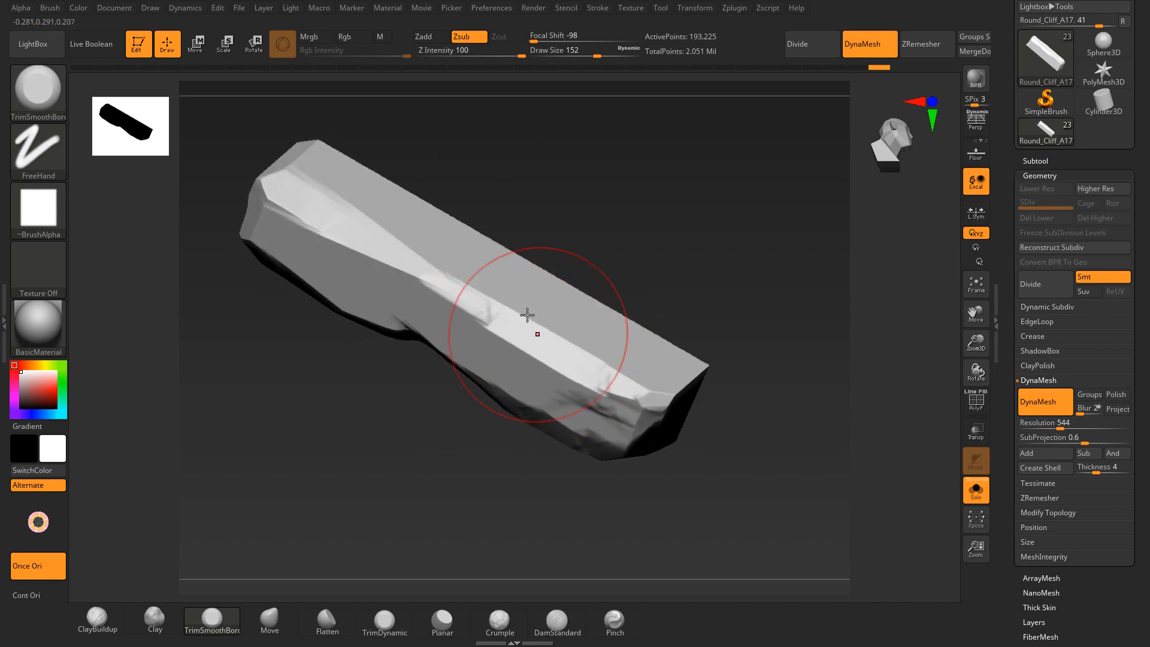
{"action": "mouse_move", "coordinate": [541, 172]}
{"action": "left_mouse_down"}
{"action": "mouse_move", "coordinate": [559, 133]}
{"action": "mouse_move", "coordinate": [675, 282]}
{"action": "mouse_move", "coordinate": [680, 185]}
{"action": "left_mouse_up"}
Step: Trim the corners and rim of Round_Cliff_A17's bottom end into uneven facets
{"action": "mouse_move", "coordinate": [801, 207]}
{"action": "left_mouse_down"}
{"action": "mouse_move", "coordinate": [815, 232]}
{"action": "mouse_move", "coordinate": [789, 272]}
{"action": "mouse_move", "coordinate": [713, 123]}
{"action": "mouse_move", "coordinate": [598, 379]}
{"action": "mouse_move", "coordinate": [602, 399]}
{"action": "mouse_move", "coordinate": [533, 518]}
{"action": "left_mouse_up"}
{"action": "mouse_move", "coordinate": [683, 424]}
{"action": "left_mouse_down"}
{"action": "mouse_move", "coordinate": [731, 372]}
{"action": "mouse_move", "coordinate": [732, 311]}
{"action": "left_mouse_up"}
{"action": "mouse_move", "coordinate": [569, 457]}
{"action": "left_mouse_down"}
{"action": "mouse_move", "coordinate": [552, 479]}
{"action": "mouse_move", "coordinate": [487, 472]}
{"action": "left_mouse_up"}
{"action": "left_click_drag", "start_coordinate": [575, 506], "coordinate": [580, 523]}
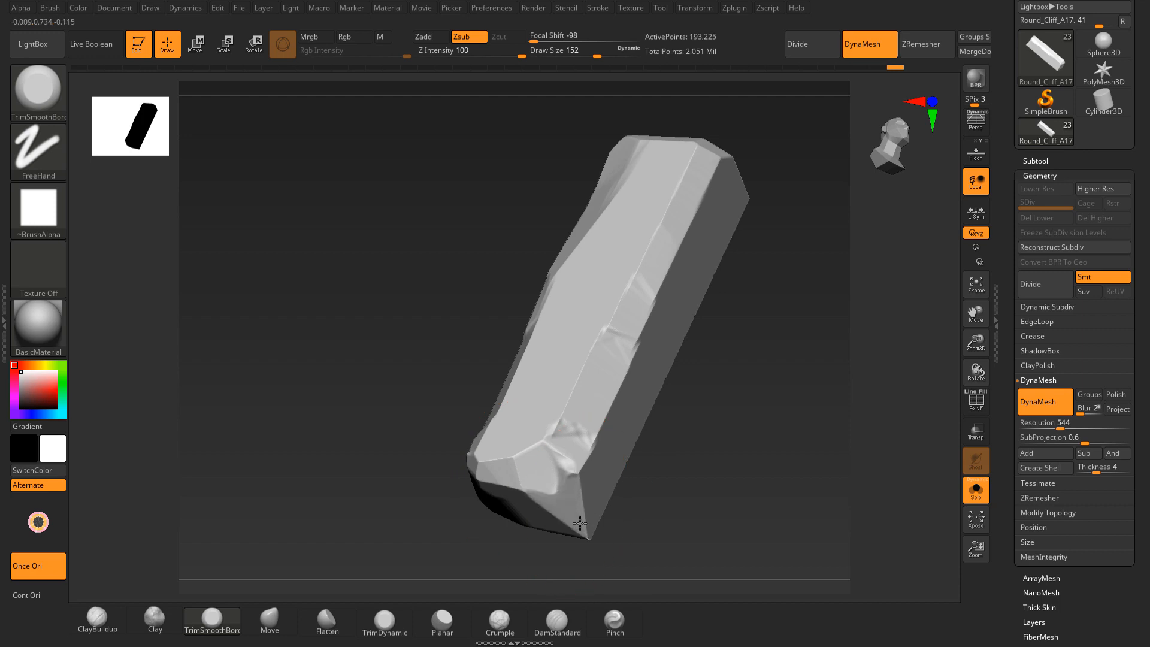
Step: Bevel the sharp rear long edge of Round_Cliff_A17 along its upper part and soften the top corner
{"action": "mouse_move", "coordinate": [729, 347]}
{"action": "left_mouse_down"}
{"action": "mouse_move", "coordinate": [659, 428]}
{"action": "mouse_move", "coordinate": [659, 419]}
{"action": "left_mouse_up"}
{"action": "left_click_drag", "start_coordinate": [663, 208], "coordinate": [723, 238]}
{"action": "left_click_drag", "start_coordinate": [756, 249], "coordinate": [677, 243]}
{"action": "mouse_move", "coordinate": [739, 221]}
{"action": "left_mouse_down"}
{"action": "mouse_move", "coordinate": [716, 255]}
{"action": "mouse_move", "coordinate": [739, 383]}
{"action": "left_mouse_up"}
{"action": "left_click_drag", "start_coordinate": [632, 346], "coordinate": [677, 236]}
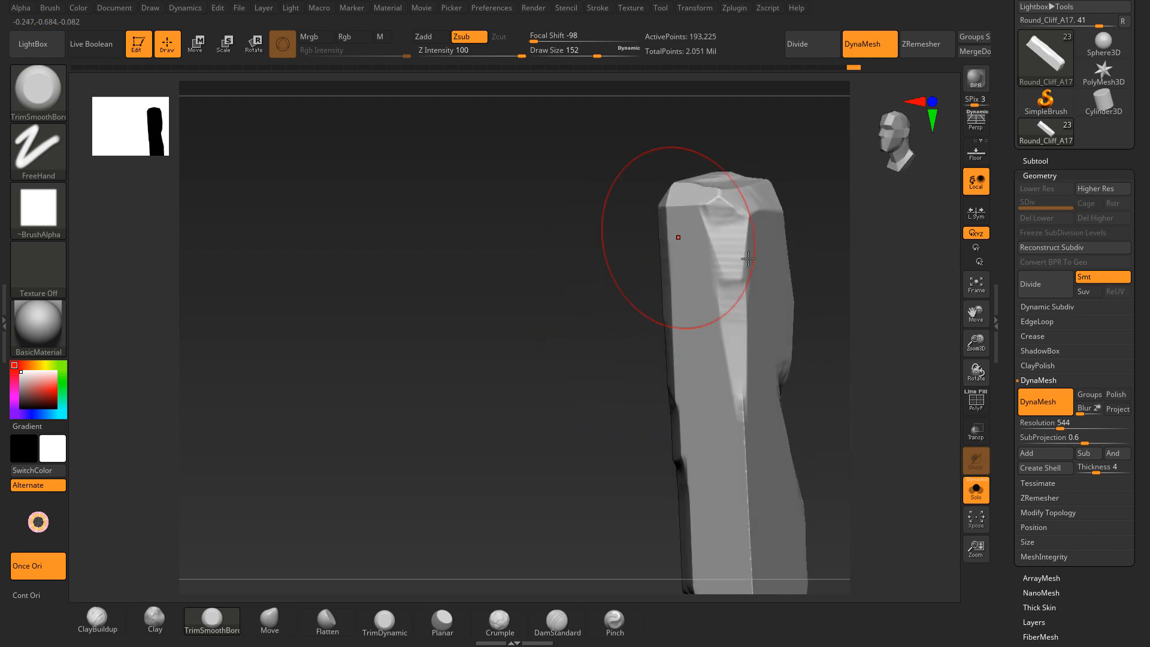
Step: Flatten the remaining bottom-end edges of Round_Cliff_A17 and show all the cliff rocks again
{"action": "mouse_move", "coordinate": [830, 340]}
{"action": "left_mouse_down", "text": "alt"}
{"action": "mouse_move", "coordinate": [672, 88]}
{"action": "mouse_move", "coordinate": [617, 192]}
{"action": "mouse_move", "coordinate": [623, 419]}
{"action": "left_mouse_up", "text": "alt"}
{"action": "left_click_drag", "start_coordinate": [726, 336], "coordinate": [631, 399]}
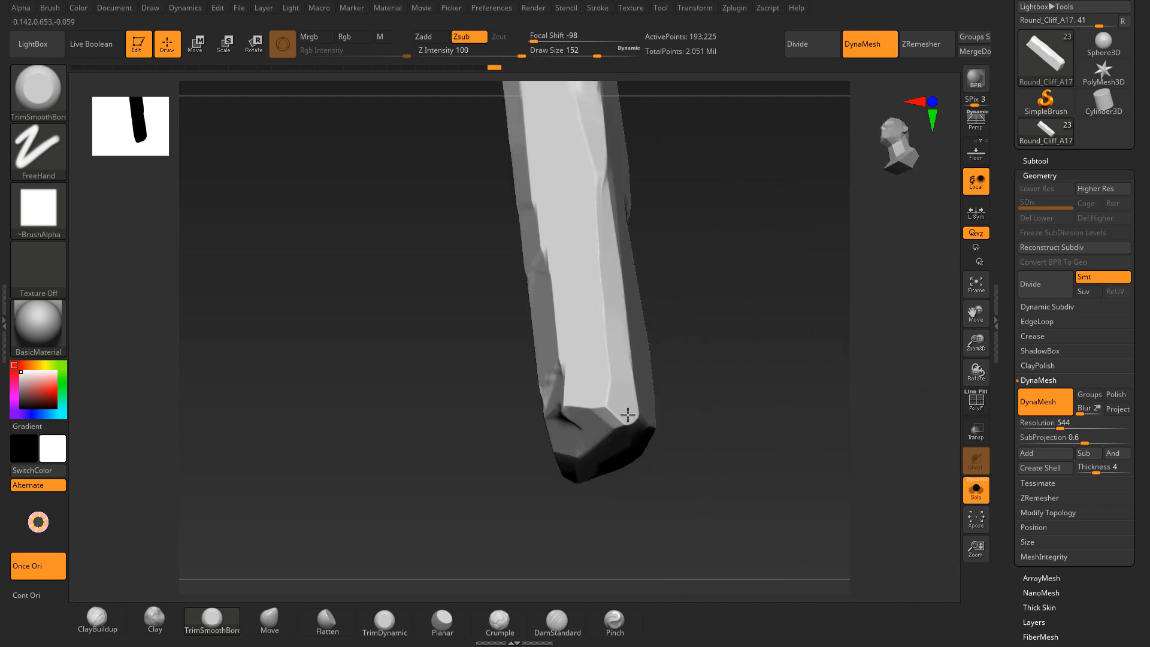
{"action": "mouse_move", "coordinate": [708, 221]}
{"action": "left_mouse_down"}
{"action": "mouse_move", "coordinate": [764, 224]}
{"action": "mouse_move", "coordinate": [752, 193]}
{"action": "mouse_move", "coordinate": [743, 335]}
{"action": "mouse_move", "coordinate": [692, 380]}
{"action": "mouse_move", "coordinate": [681, 280]}
{"action": "mouse_move", "coordinate": [708, 339]}
{"action": "mouse_move", "coordinate": [689, 304]}
{"action": "mouse_move", "coordinate": [744, 326]}
{"action": "mouse_move", "coordinate": [737, 333]}
{"action": "left_mouse_up"}
{"action": "left_click", "coordinate": [975, 488]}
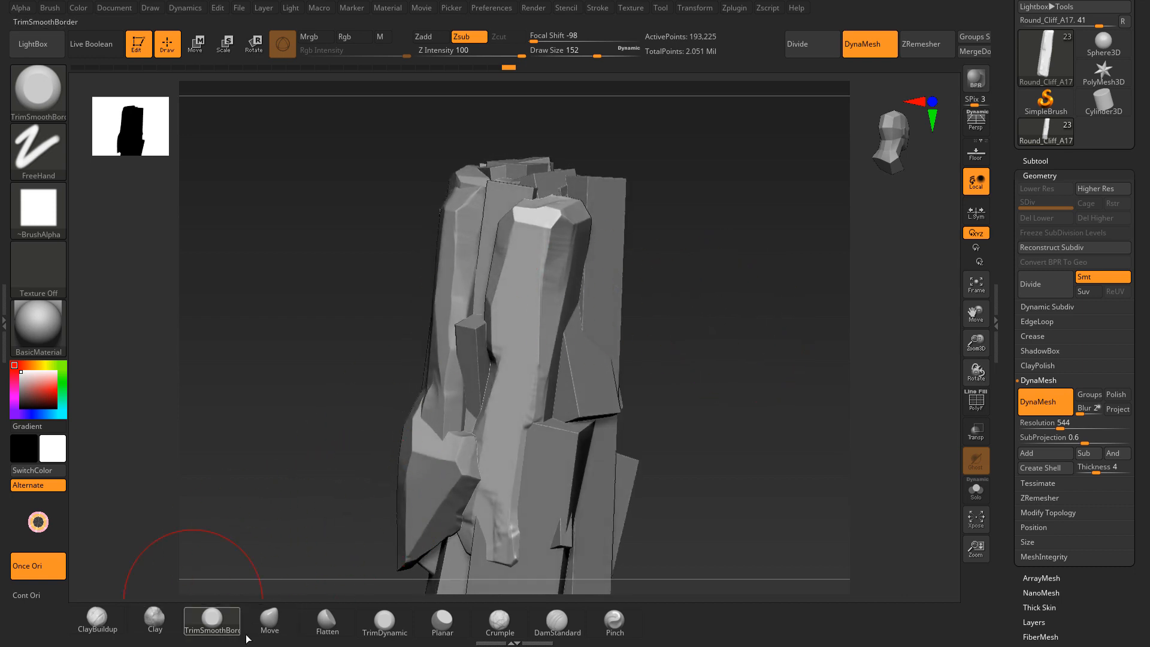
Step: Push the long sides of Round_Cliff_A17 into a more irregular outline with the Move brush
{"action": "left_click", "coordinate": [269, 620]}
{"action": "mouse_move", "coordinate": [669, 197]}
{"action": "left_mouse_down"}
{"action": "mouse_move", "coordinate": [683, 262]}
{"action": "mouse_move", "coordinate": [659, 200]}
{"action": "mouse_move", "coordinate": [703, 257]}
{"action": "mouse_move", "coordinate": [755, 260]}
{"action": "mouse_move", "coordinate": [573, 258]}
{"action": "left_mouse_up"}
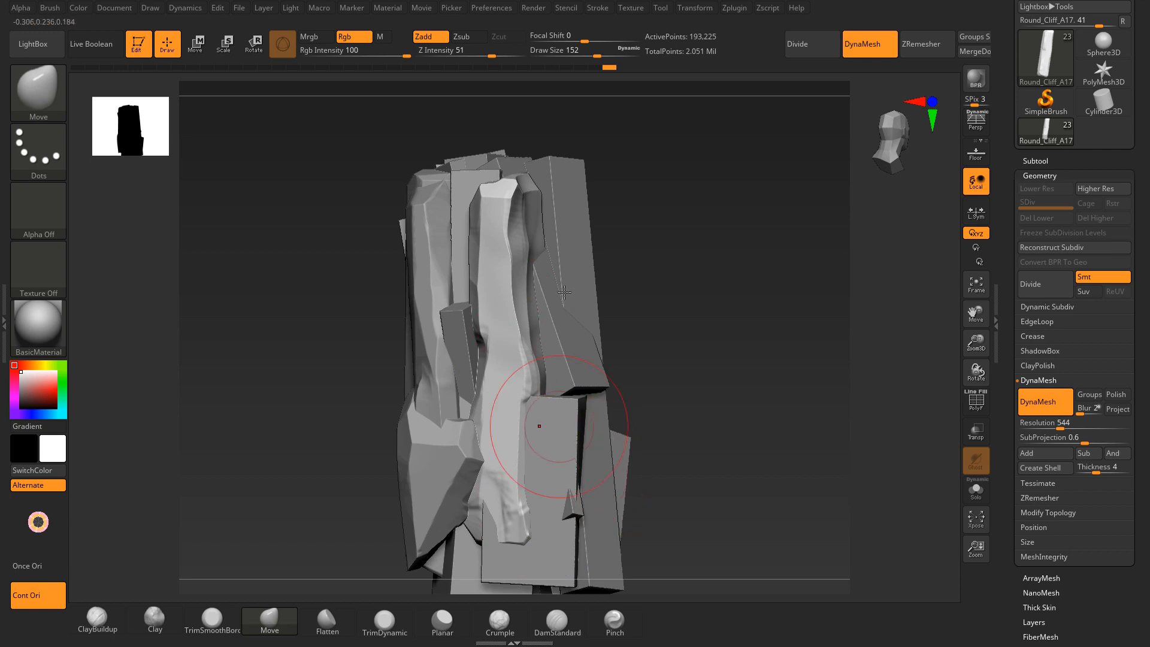
Step: Isolate the tall front rock column and flatten its upper and middle front faces with the TrimSmoothBorder brush
{"action": "left_click", "coordinate": [976, 491]}
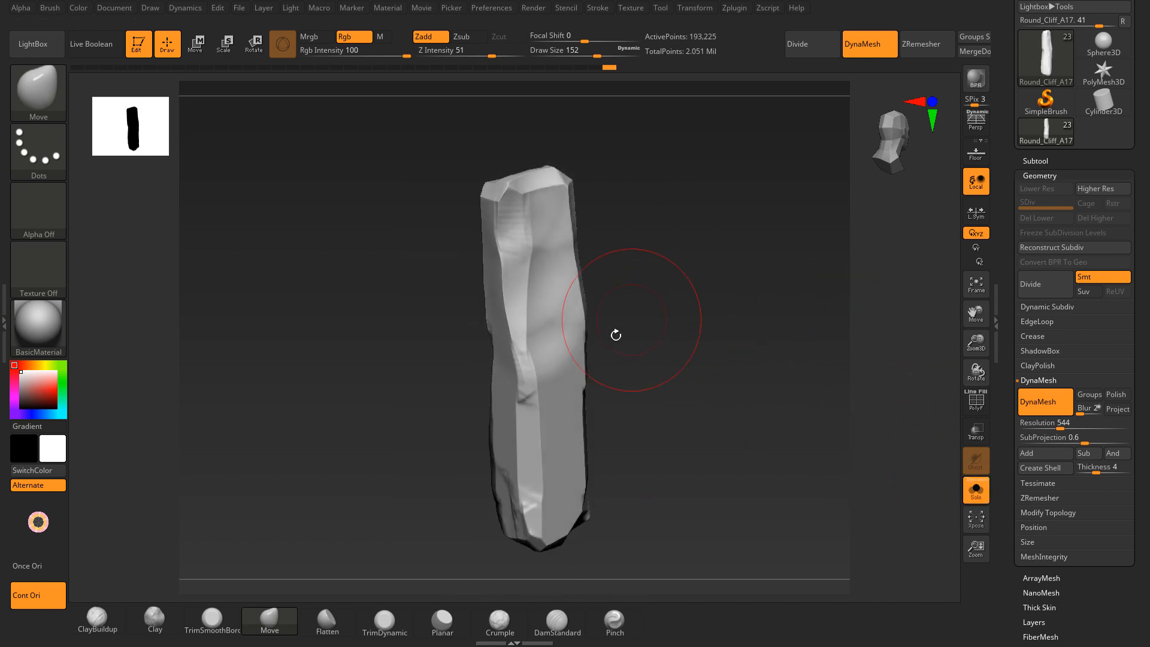
{"action": "left_click", "coordinate": [212, 618]}
{"action": "mouse_move", "coordinate": [649, 247]}
{"action": "left_mouse_down"}
{"action": "mouse_move", "coordinate": [628, 121]}
{"action": "mouse_move", "coordinate": [610, 231]}
{"action": "left_mouse_up"}
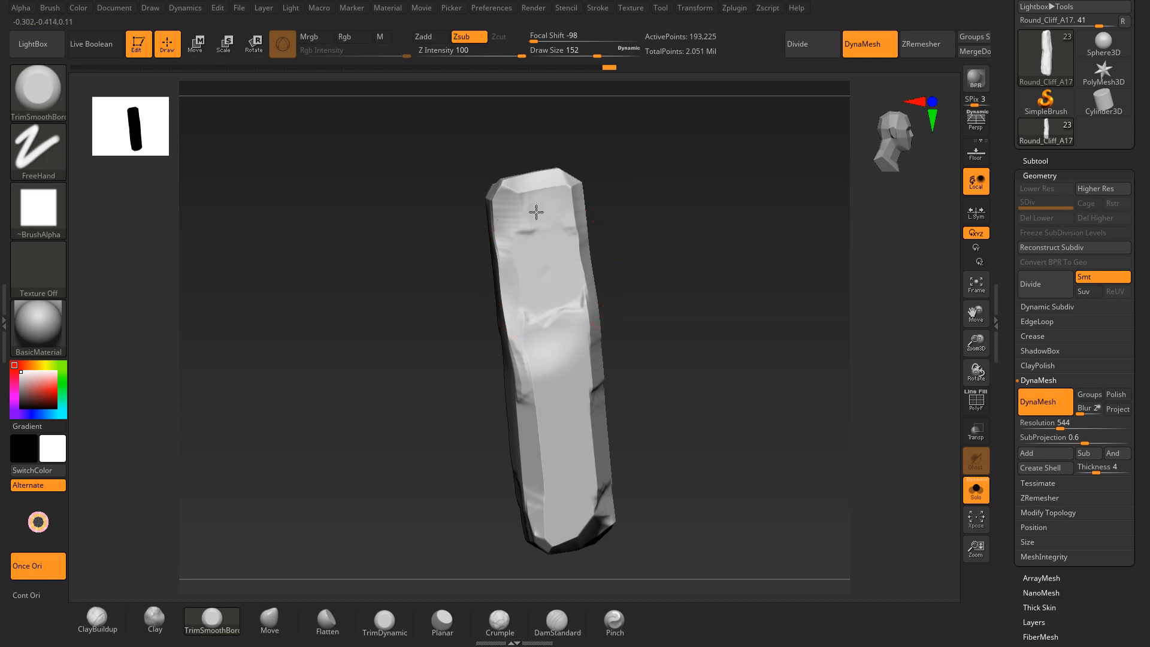
{"action": "left_click_drag", "start_coordinate": [562, 296], "coordinate": [576, 221]}
{"action": "mouse_move", "coordinate": [636, 145]}
{"action": "left_mouse_down"}
{"action": "mouse_move", "coordinate": [673, 149]}
{"action": "mouse_move", "coordinate": [664, 165]}
{"action": "mouse_move", "coordinate": [641, 160]}
{"action": "left_mouse_up"}
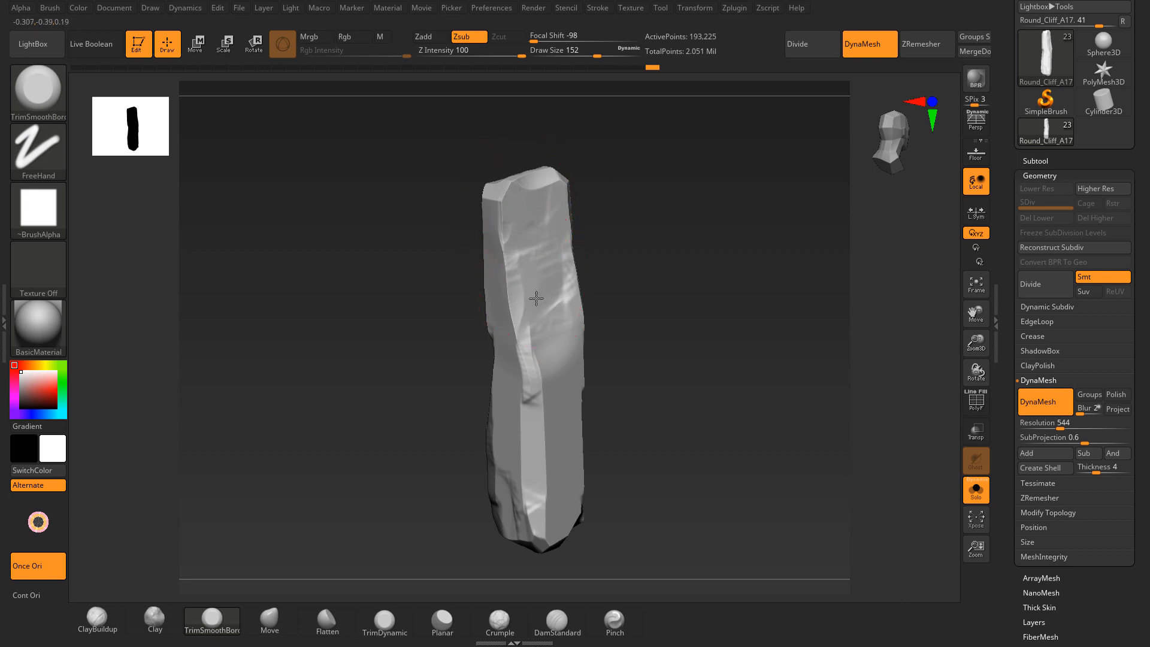
{"action": "left_click_drag", "start_coordinate": [549, 339], "coordinate": [559, 363]}
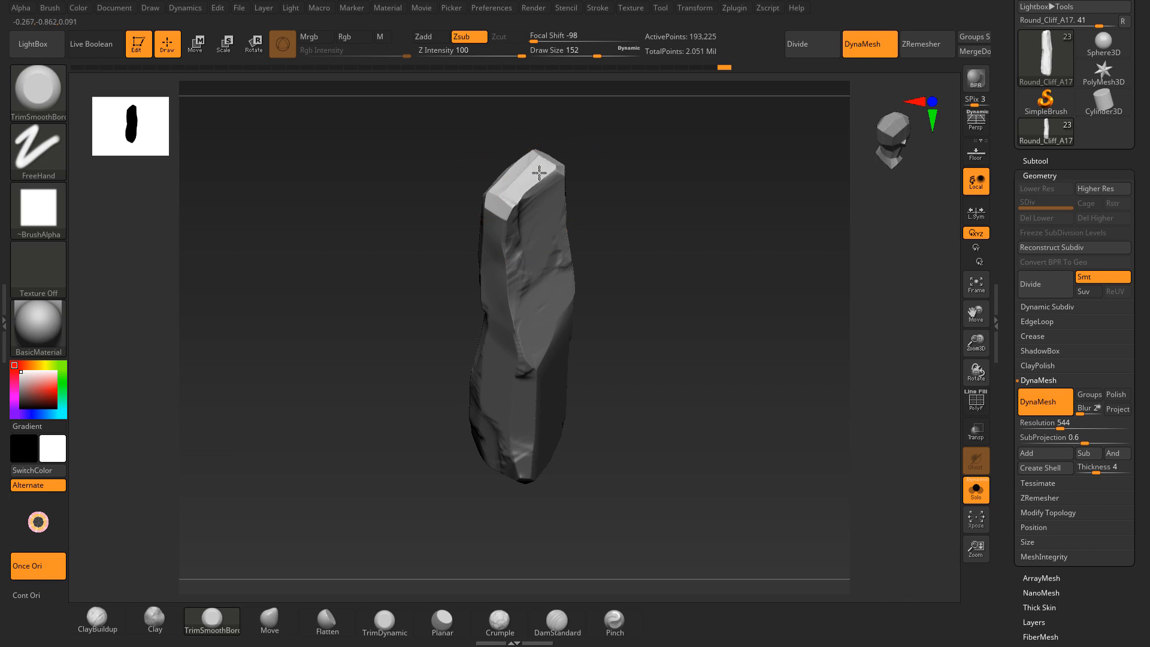
Step: Trim the isolated column's upper corners and long vertical edges into angular facets from several sides
{"action": "right_click_drag", "start_coordinate": [522, 196], "coordinate": [503, 241]}
{"action": "left_click_drag", "start_coordinate": [515, 233], "coordinate": [509, 279]}
{"action": "mouse_move", "coordinate": [508, 228]}
{"action": "right_mouse_down"}
{"action": "mouse_move", "coordinate": [626, 120]}
{"action": "mouse_move", "coordinate": [508, 331]}
{"action": "right_mouse_up"}
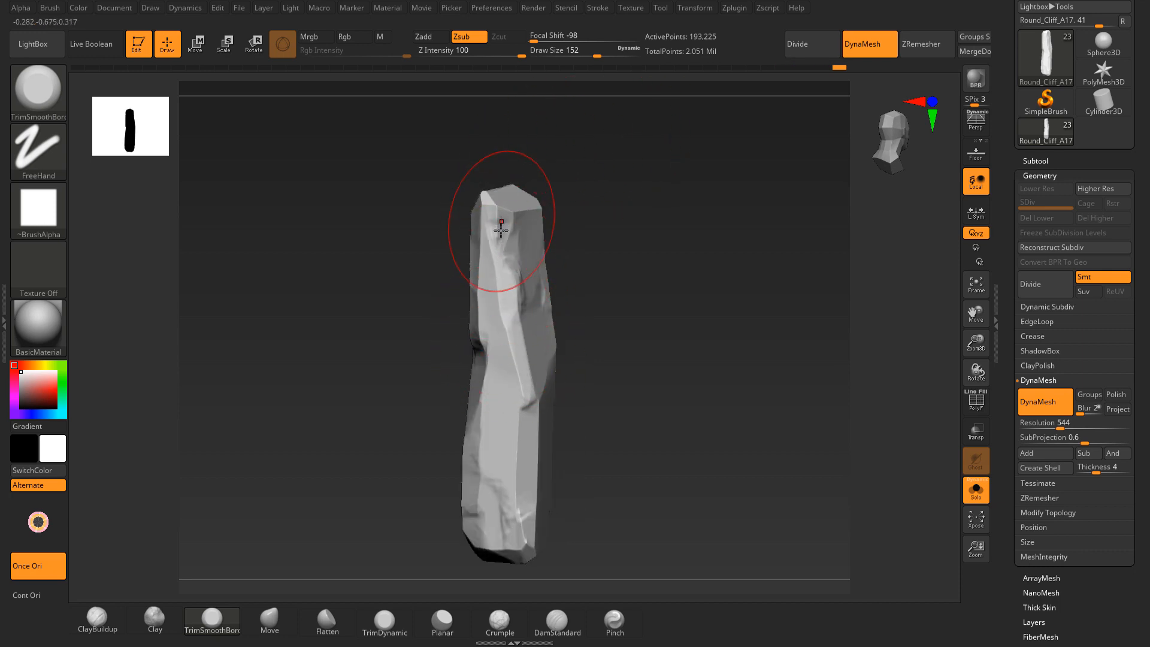
{"action": "mouse_move", "coordinate": [496, 211]}
{"action": "right_mouse_down"}
{"action": "mouse_move", "coordinate": [557, 218]}
{"action": "mouse_move", "coordinate": [563, 366]}
{"action": "mouse_move", "coordinate": [631, 267]}
{"action": "mouse_move", "coordinate": [577, 239]}
{"action": "right_mouse_up"}
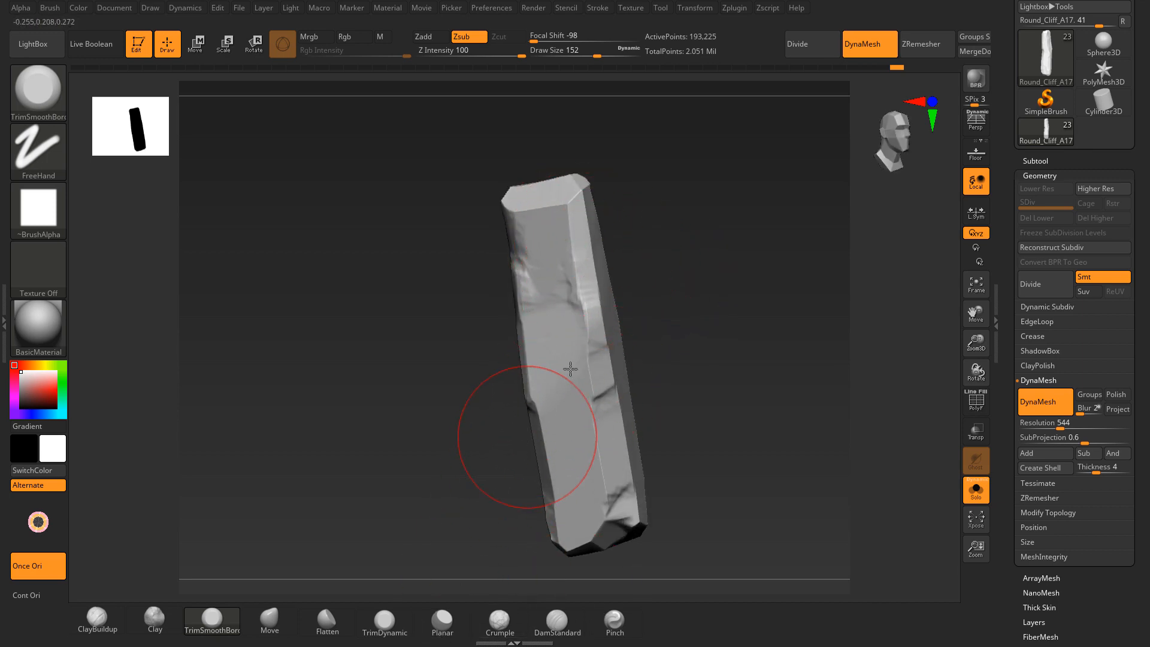
{"action": "mouse_move", "coordinate": [739, 261]}
{"action": "right_mouse_down"}
{"action": "mouse_move", "coordinate": [747, 239]}
{"action": "mouse_move", "coordinate": [727, 249]}
{"action": "mouse_move", "coordinate": [733, 260]}
{"action": "mouse_move", "coordinate": [571, 261]}
{"action": "mouse_move", "coordinate": [631, 218]}
{"action": "mouse_move", "coordinate": [614, 220]}
{"action": "mouse_move", "coordinate": [730, 281]}
{"action": "right_mouse_up"}
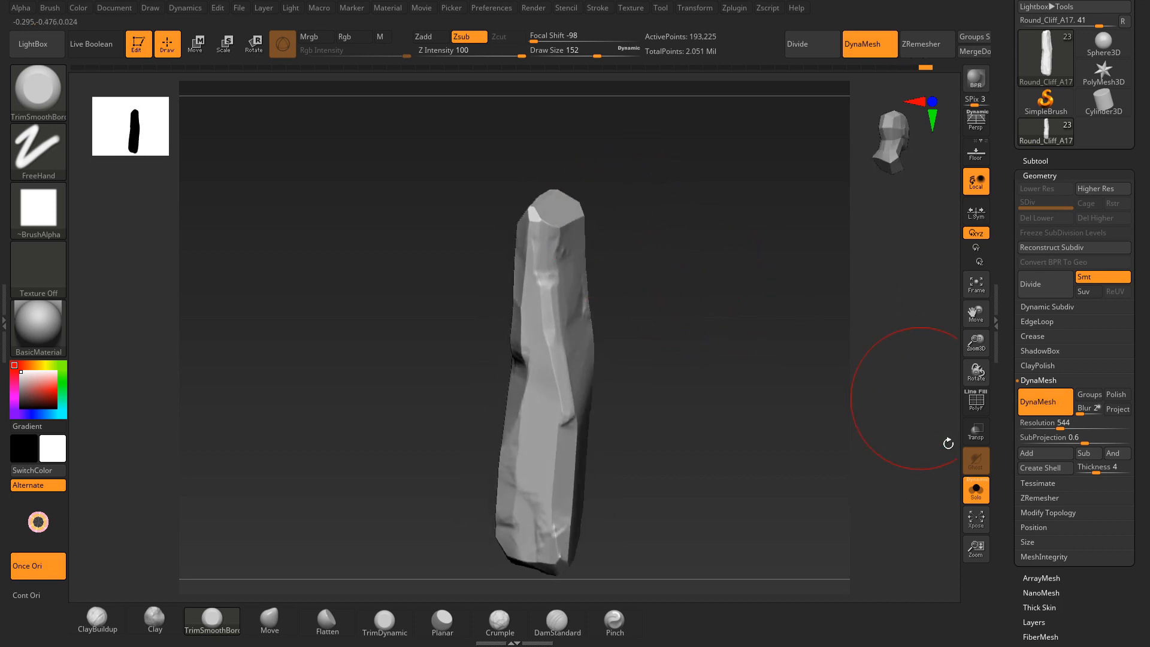
Step: Show the whole cliff again and reshape the column's top with the Move brush so it sits against the neighbouring rocks
{"action": "left_click", "coordinate": [988, 489]}
{"action": "mouse_move", "coordinate": [736, 330]}
{"action": "right_mouse_down"}
{"action": "mouse_move", "coordinate": [742, 262]}
{"action": "mouse_move", "coordinate": [772, 352]}
{"action": "mouse_move", "coordinate": [721, 361]}
{"action": "mouse_move", "coordinate": [780, 238]}
{"action": "mouse_move", "coordinate": [771, 233]}
{"action": "right_mouse_up"}
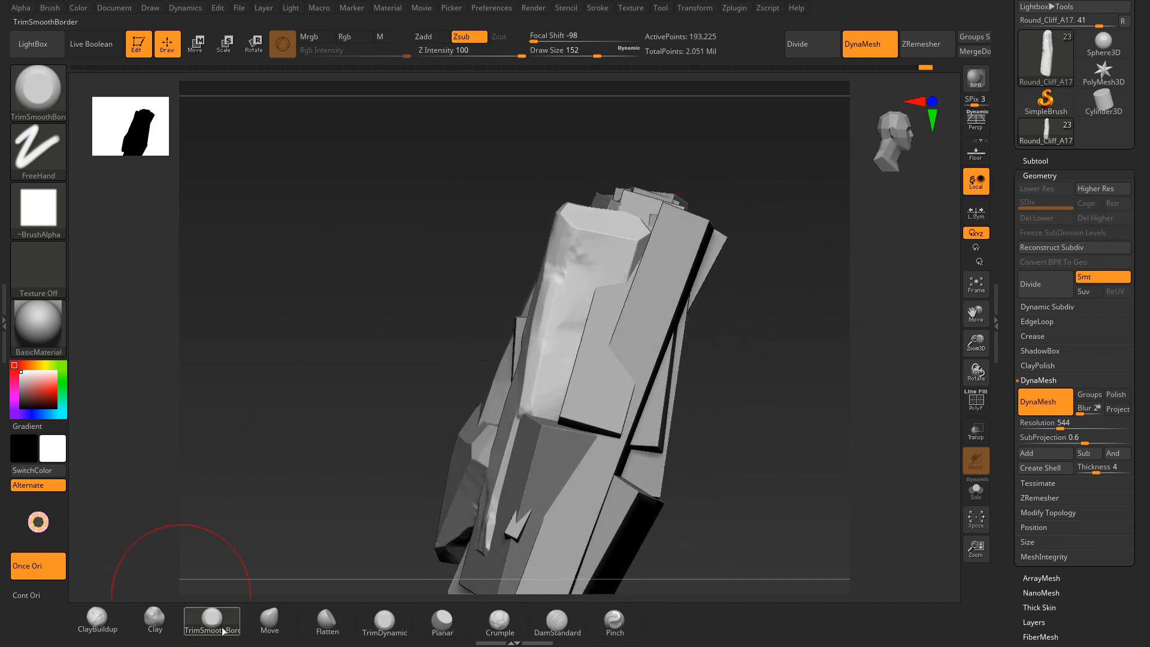
{"action": "left_click", "coordinate": [275, 619]}
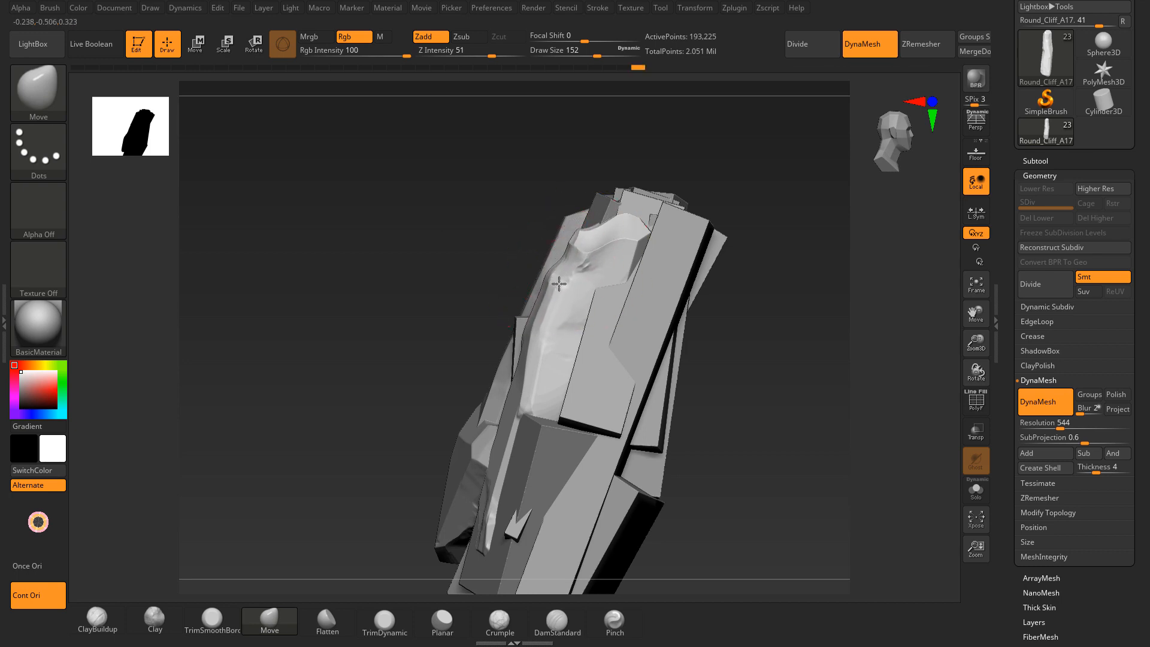
{"action": "left_click", "coordinate": [437, 630]}
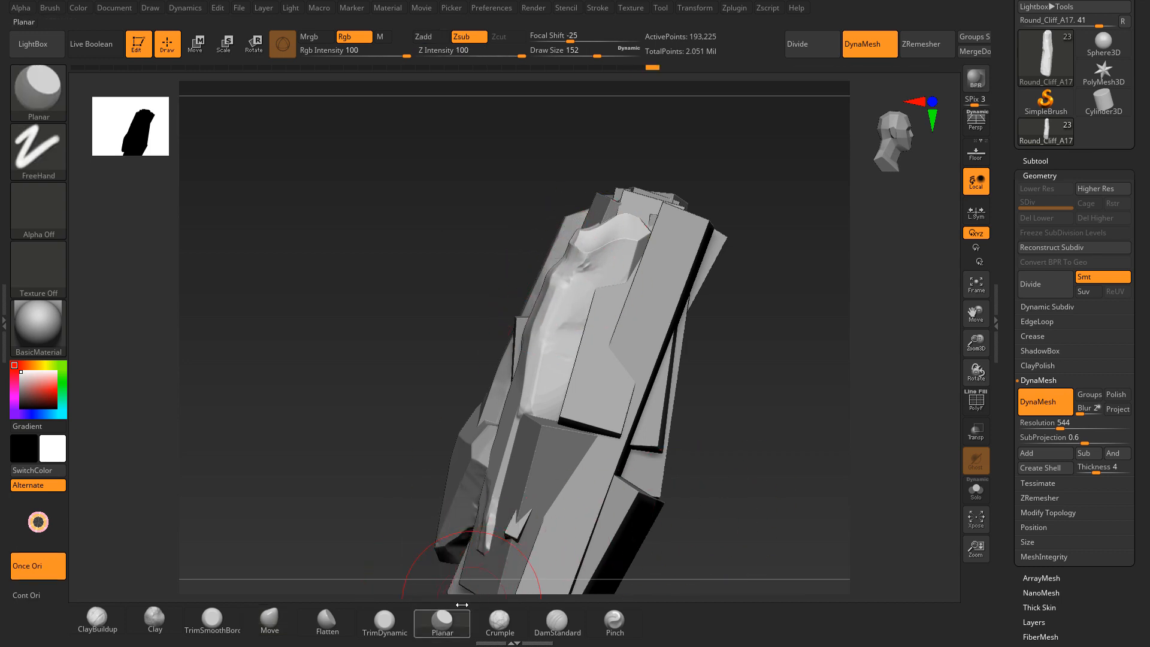
Step: Cut slanted facets into the column's top end with the TrimSmoothBorder brush
{"action": "left_click", "coordinate": [224, 619]}
{"action": "right_click_drag", "start_coordinate": [383, 311], "coordinate": [598, 242]}
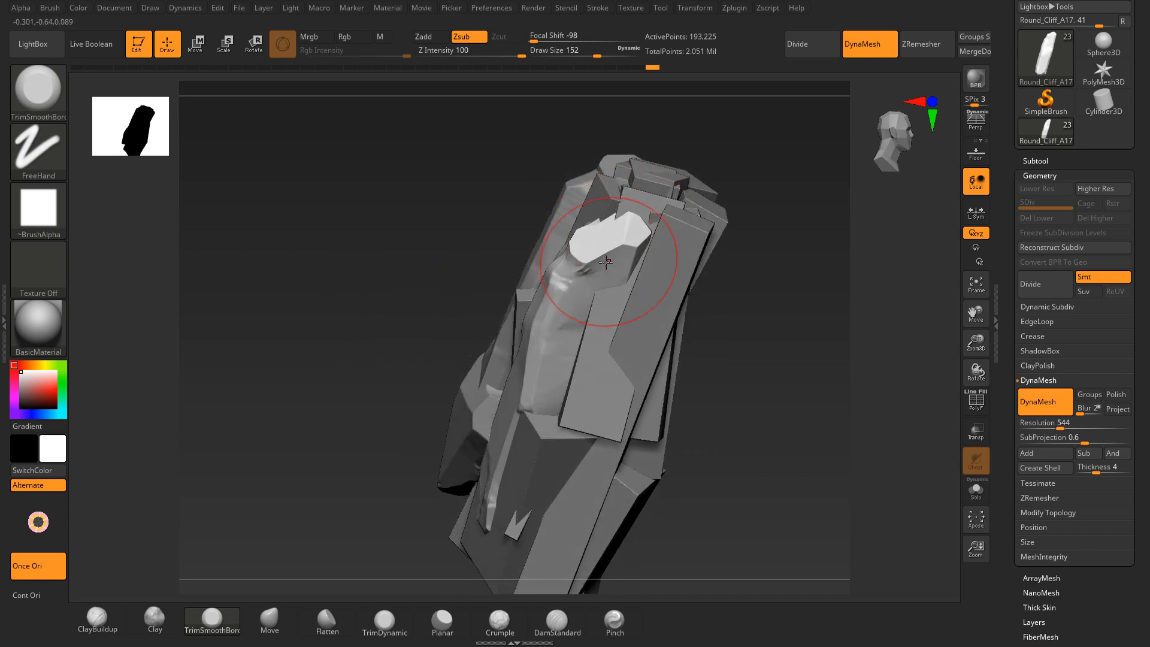
{"action": "left_click_drag", "start_coordinate": [569, 274], "coordinate": [567, 237]}
{"action": "mouse_move", "coordinate": [567, 238]}
{"action": "right_mouse_down"}
{"action": "mouse_move", "coordinate": [569, 195]}
{"action": "mouse_move", "coordinate": [562, 246]}
{"action": "mouse_move", "coordinate": [563, 213]}
{"action": "right_mouse_up"}
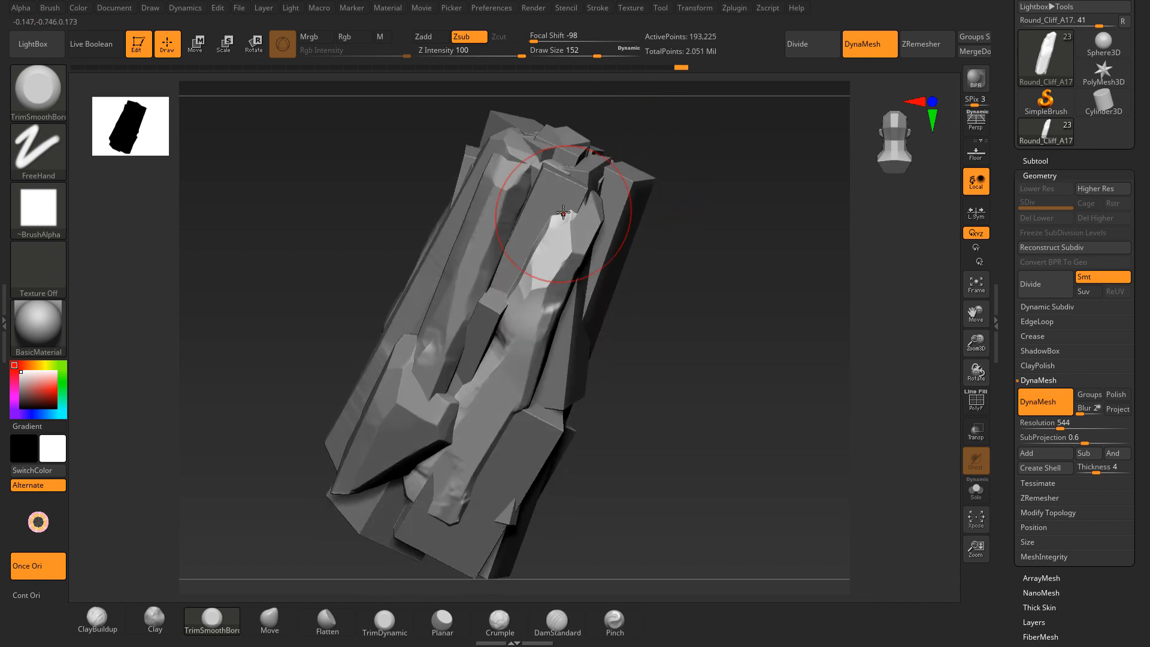
Step: Trim the column's middle ridge and lower front down to where it meets the block below
{"action": "left_click_drag", "start_coordinate": [685, 157], "coordinate": [772, 201]}
{"action": "left_click_drag", "start_coordinate": [555, 329], "coordinate": [556, 314]}
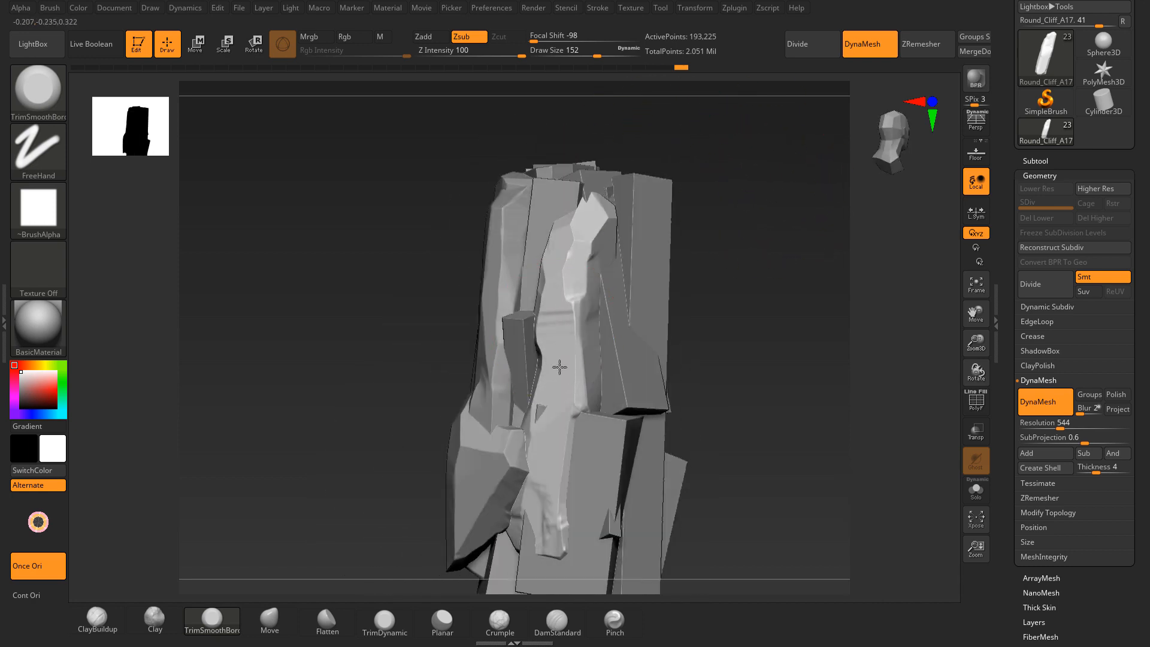
{"action": "left_click_drag", "start_coordinate": [559, 367], "coordinate": [564, 428]}
{"action": "left_click_drag", "start_coordinate": [708, 272], "coordinate": [706, 295]}
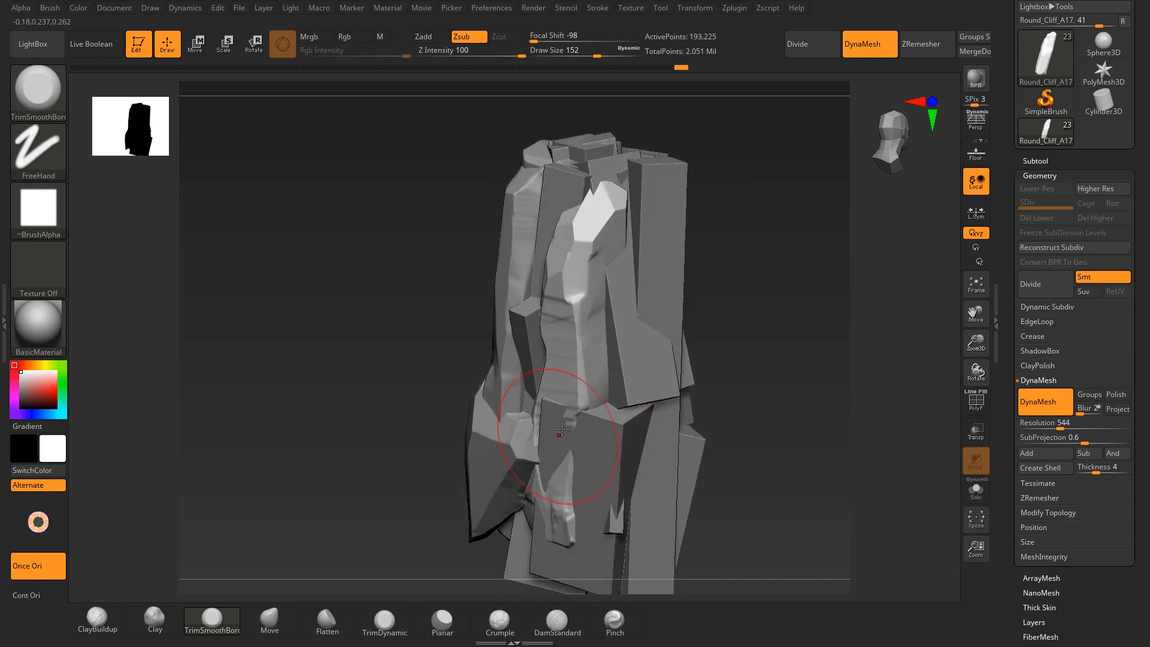
{"action": "left_click_drag", "start_coordinate": [562, 429], "coordinate": [575, 423]}
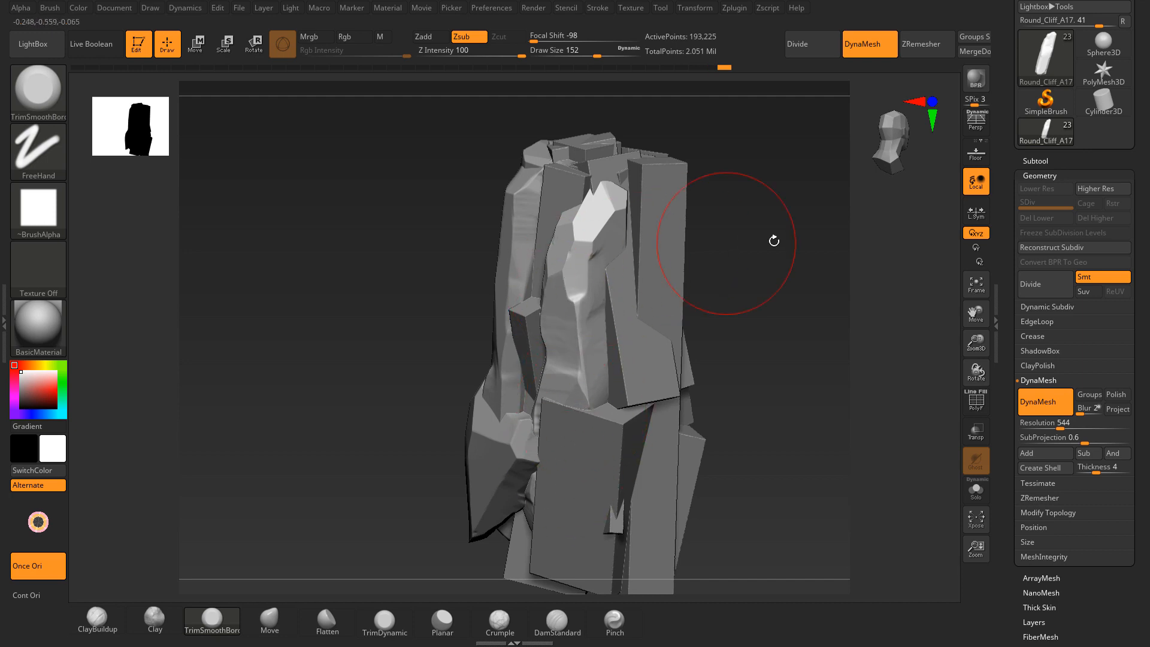
{"action": "left_click_drag", "start_coordinate": [773, 239], "coordinate": [689, 282]}
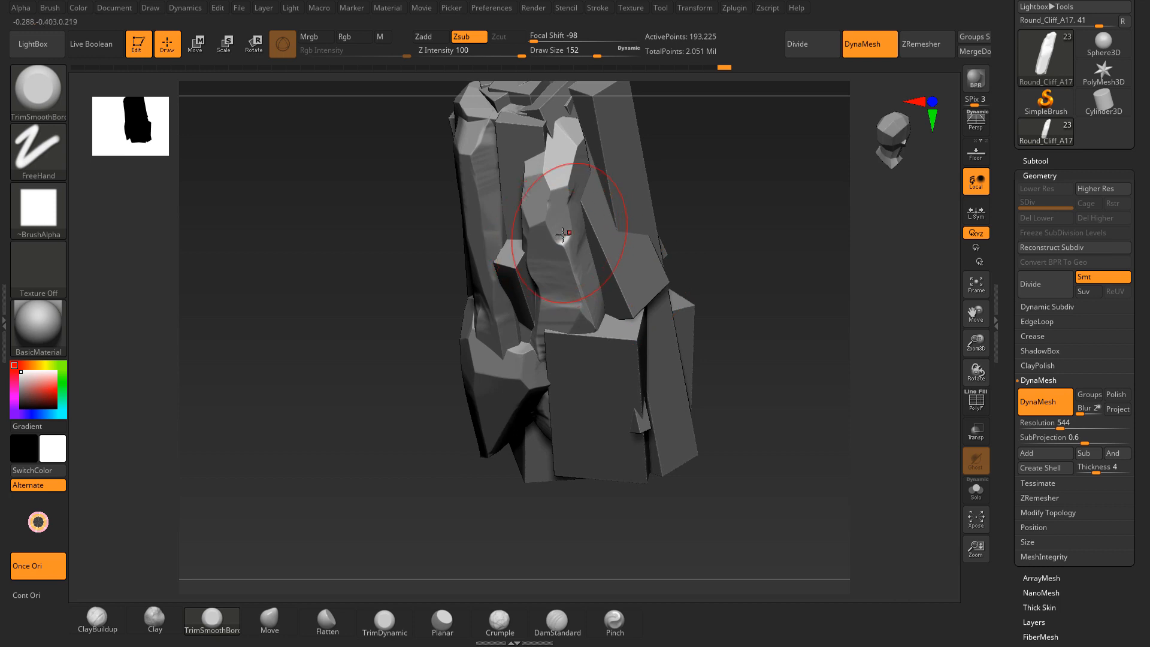
{"action": "right_click_drag", "start_coordinate": [563, 227], "coordinate": [565, 244], "text": "ctrl"}
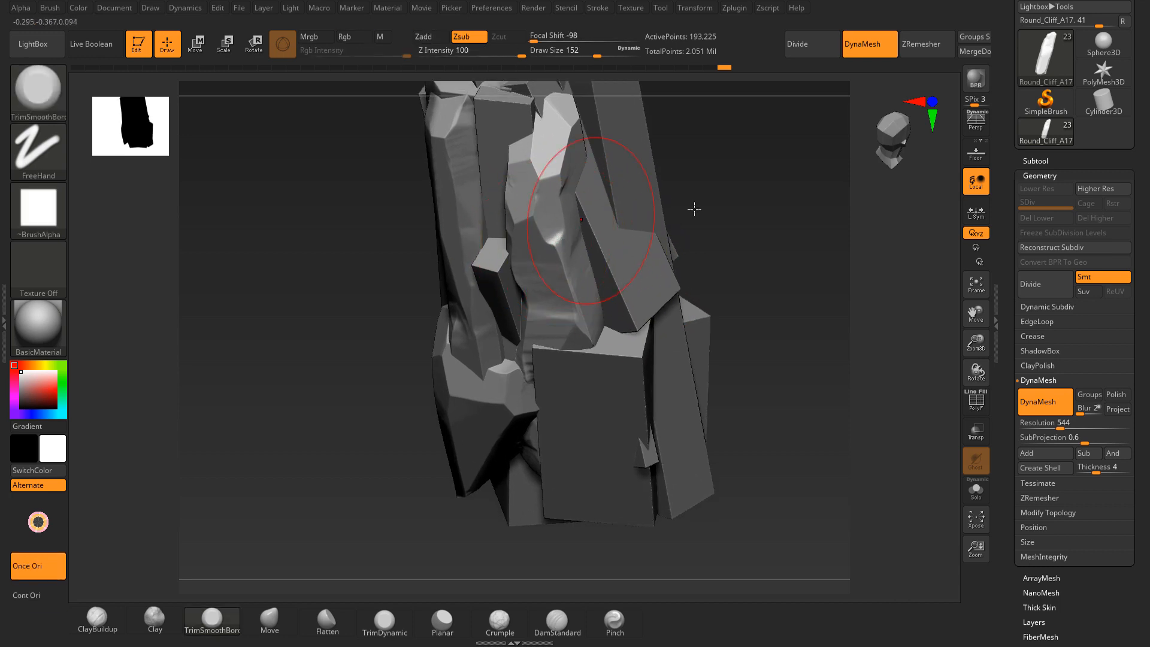
{"action": "left_click_drag", "start_coordinate": [694, 208], "coordinate": [722, 220]}
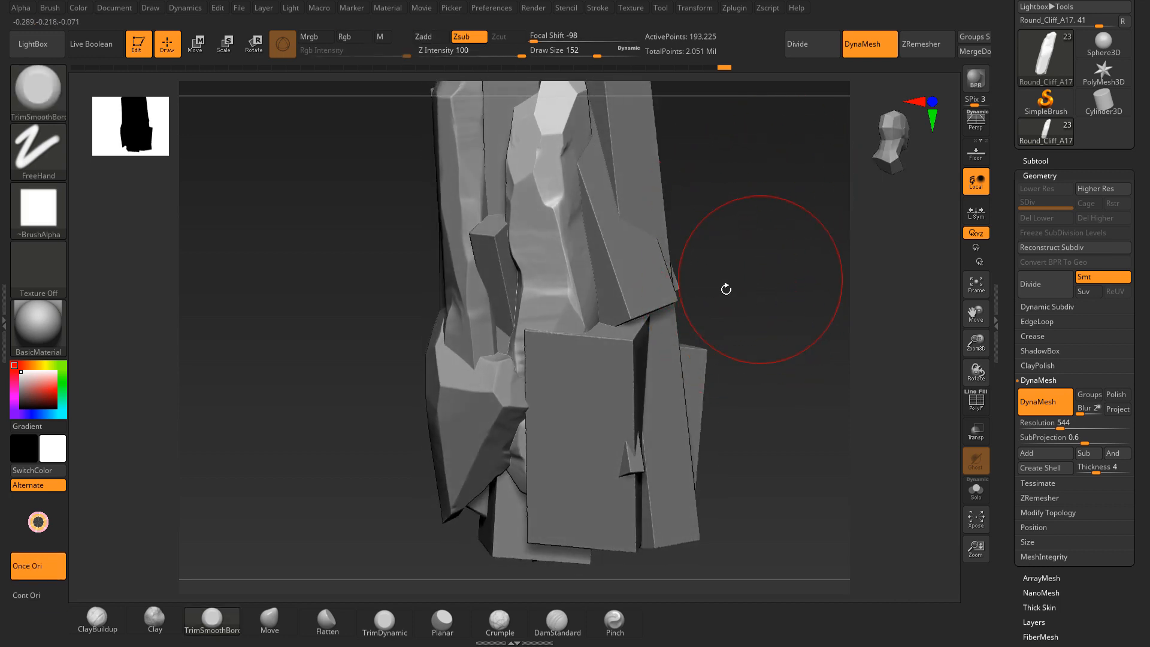
Step: Switch to the Round_Cliff_A20 block at the cliff's lower front and trim its upper, side and bottom edges into facets
{"action": "left_click_drag", "start_coordinate": [780, 269], "coordinate": [623, 347]}
{"action": "left_click", "coordinate": [579, 379], "text": "alt"}
{"action": "right_click_drag", "start_coordinate": [578, 379], "coordinate": [638, 349]}
{"action": "mouse_move", "coordinate": [609, 368]}
{"action": "left_mouse_down"}
{"action": "mouse_move", "coordinate": [629, 357]}
{"action": "mouse_move", "coordinate": [605, 384]}
{"action": "left_mouse_up"}
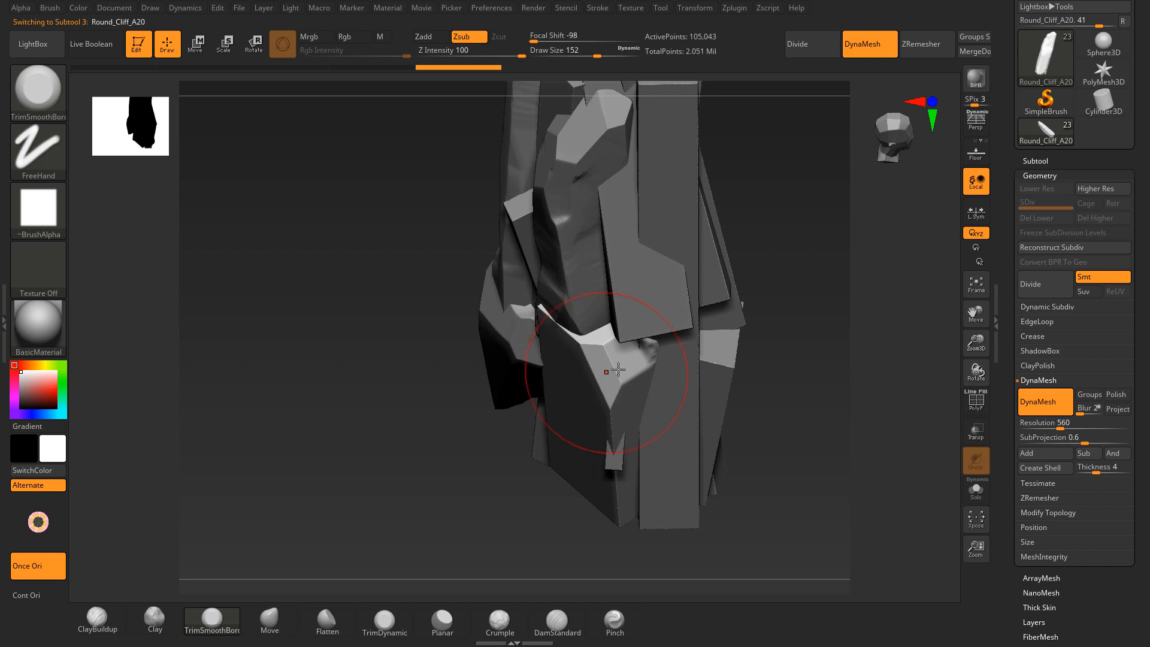
{"action": "mouse_move", "coordinate": [789, 355]}
{"action": "left_mouse_down"}
{"action": "mouse_move", "coordinate": [819, 310]}
{"action": "mouse_move", "coordinate": [772, 288]}
{"action": "left_mouse_up"}
{"action": "mouse_move", "coordinate": [611, 412]}
{"action": "left_mouse_down"}
{"action": "mouse_move", "coordinate": [593, 516]}
{"action": "mouse_move", "coordinate": [586, 500]}
{"action": "left_mouse_up"}
{"action": "right_click_drag", "start_coordinate": [643, 340], "coordinate": [706, 367]}
{"action": "left_click_drag", "start_coordinate": [605, 410], "coordinate": [599, 422]}
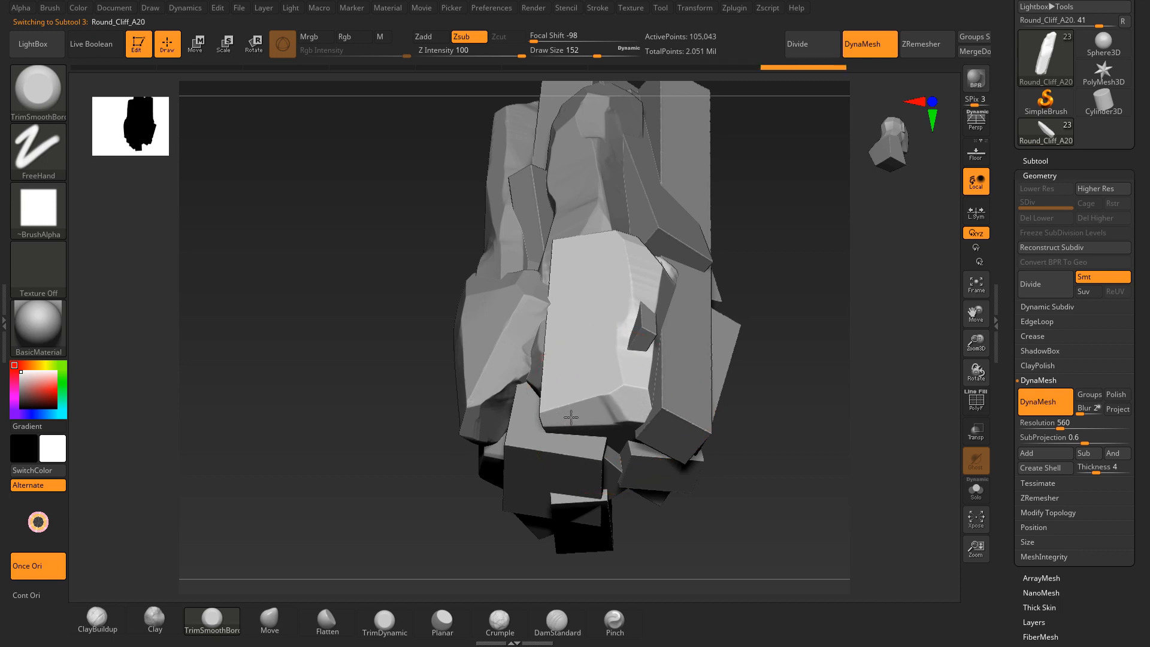
{"action": "left_click_drag", "start_coordinate": [602, 360], "coordinate": [617, 431]}
Step: Isolate the Round_Cliff_A20 block and trim its upper edges and corners with the TrimSmoothBorder brush
{"action": "left_click", "coordinate": [975, 490]}
{"action": "right_click_drag", "start_coordinate": [844, 413], "coordinate": [799, 347]}
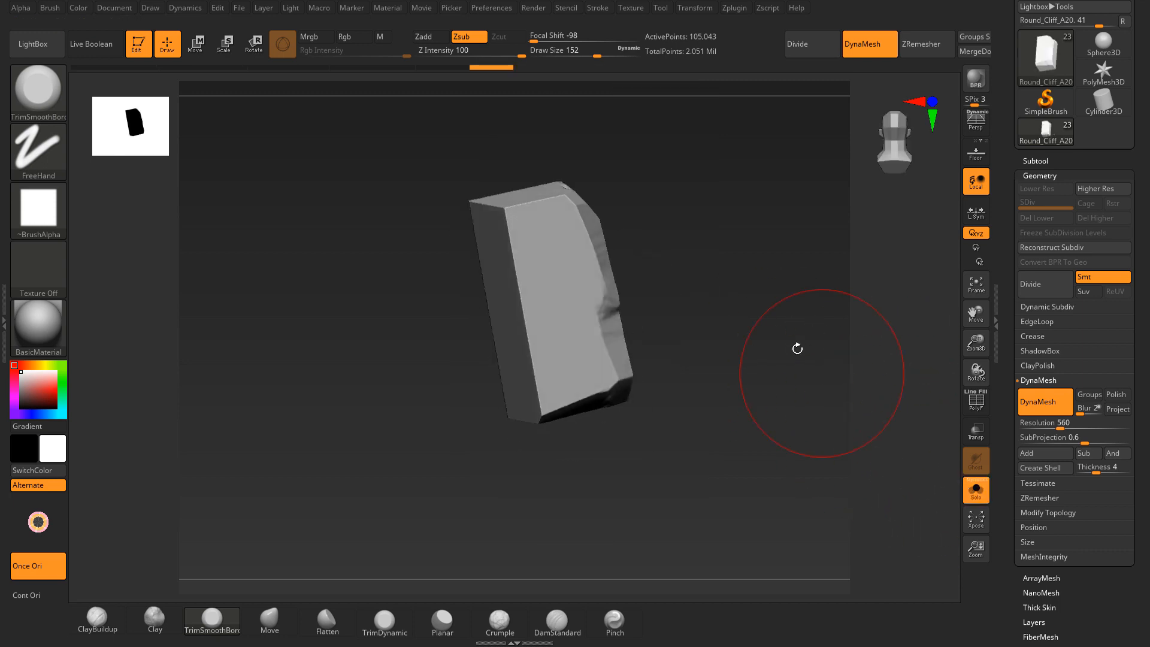
{"action": "mouse_move", "coordinate": [611, 288]}
{"action": "left_mouse_down"}
{"action": "mouse_move", "coordinate": [542, 389]}
{"action": "mouse_move", "coordinate": [511, 221]}
{"action": "mouse_move", "coordinate": [563, 210]}
{"action": "left_mouse_up"}
{"action": "right_click_drag", "start_coordinate": [576, 154], "coordinate": [583, 200]}
{"action": "mouse_move", "coordinate": [583, 200]}
{"action": "left_mouse_down"}
{"action": "mouse_move", "coordinate": [525, 220]}
{"action": "mouse_move", "coordinate": [488, 201]}
{"action": "left_mouse_up"}
{"action": "right_click_drag", "start_coordinate": [488, 200], "coordinate": [445, 207]}
{"action": "mouse_move", "coordinate": [445, 207]}
{"action": "left_mouse_down"}
{"action": "mouse_move", "coordinate": [439, 239]}
{"action": "mouse_move", "coordinate": [479, 233]}
{"action": "left_mouse_up"}
{"action": "mouse_move", "coordinate": [479, 233]}
{"action": "right_mouse_down"}
{"action": "mouse_move", "coordinate": [514, 214]}
{"action": "mouse_move", "coordinate": [535, 166]}
{"action": "mouse_move", "coordinate": [570, 162]}
{"action": "right_mouse_up"}
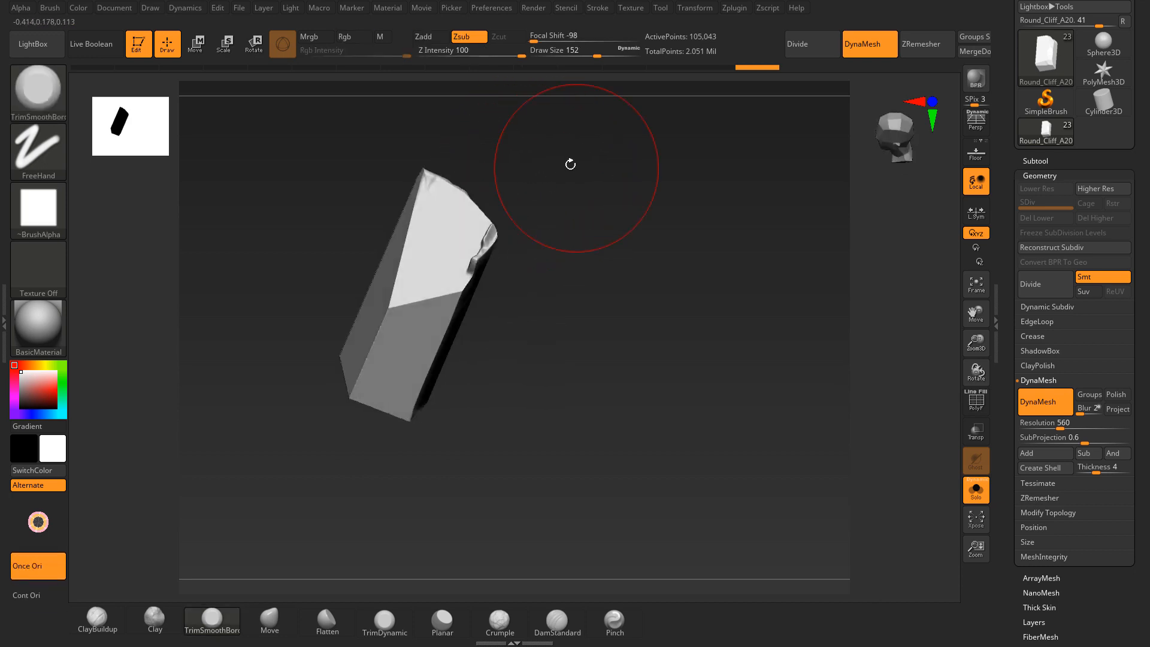
{"action": "mouse_move", "coordinate": [428, 221]}
{"action": "left_mouse_down"}
{"action": "mouse_move", "coordinate": [419, 207]}
{"action": "mouse_move", "coordinate": [426, 230]}
{"action": "left_mouse_up"}
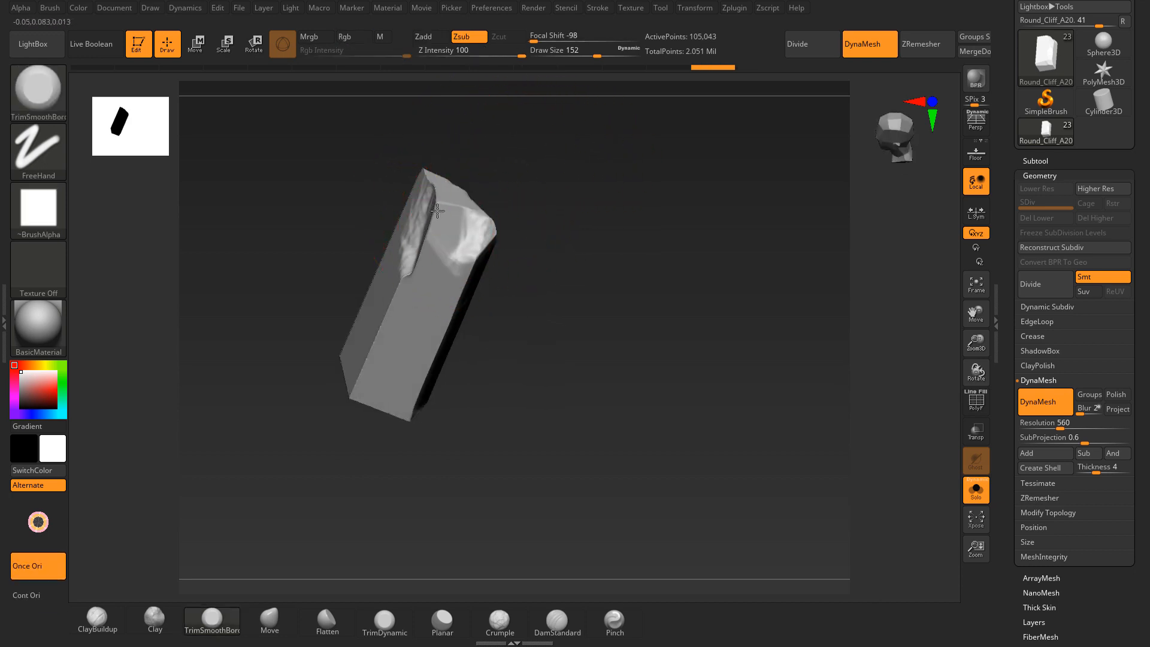
{"action": "mouse_move", "coordinate": [550, 192]}
{"action": "right_mouse_down", "text": "alt"}
{"action": "mouse_move", "coordinate": [581, 251]}
{"action": "mouse_move", "coordinate": [626, 267]}
{"action": "right_mouse_up", "text": "alt"}
{"action": "mouse_move", "coordinate": [512, 294]}
{"action": "left_mouse_down"}
{"action": "mouse_move", "coordinate": [495, 307]}
{"action": "mouse_move", "coordinate": [506, 308]}
{"action": "left_mouse_up"}
{"action": "key", "text": "ctrl+z"}
{"action": "key", "text": "ctrl+z"}
{"action": "key", "text": "ctrl+z"}
Step: Bevel the isolated block's top corner, its long side edge and the corner at its lower end
{"action": "right_click_drag", "start_coordinate": [585, 265], "coordinate": [529, 291]}
{"action": "left_click_drag", "start_coordinate": [529, 290], "coordinate": [545, 296]}
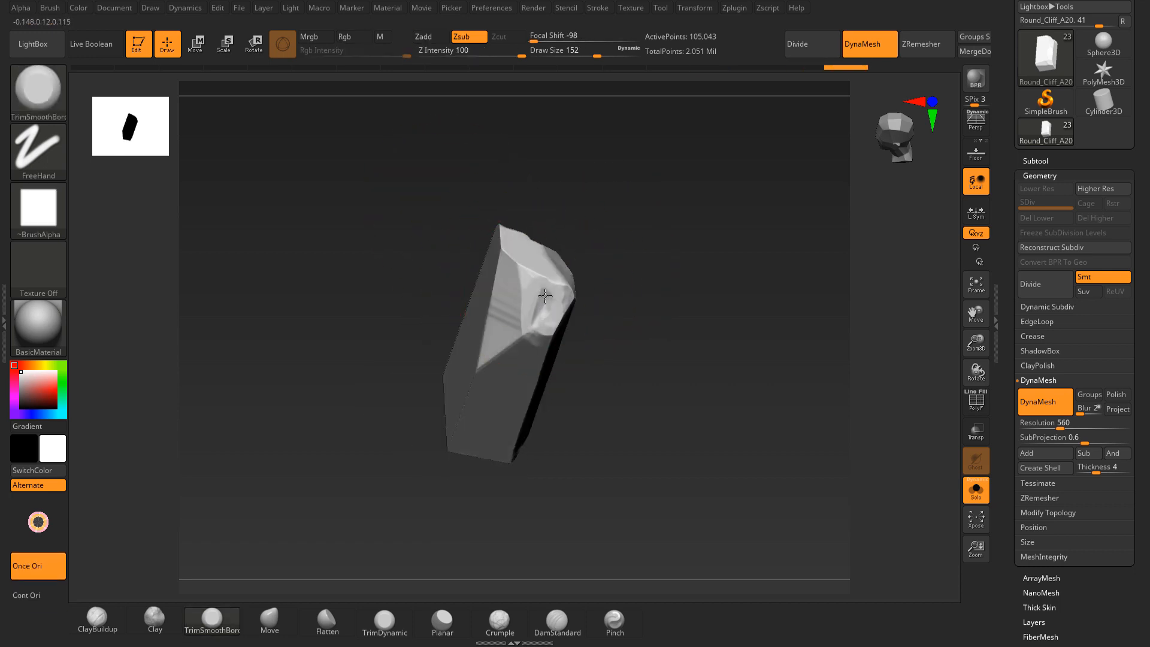
{"action": "right_click_drag", "start_coordinate": [599, 309], "coordinate": [465, 390]}
{"action": "mouse_move", "coordinate": [465, 390]}
{"action": "left_mouse_down"}
{"action": "mouse_move", "coordinate": [478, 374]}
{"action": "mouse_move", "coordinate": [427, 450]}
{"action": "left_mouse_up"}
{"action": "right_click_drag", "start_coordinate": [574, 388], "coordinate": [554, 327]}
{"action": "mouse_move", "coordinate": [471, 384]}
{"action": "left_mouse_down"}
{"action": "mouse_move", "coordinate": [429, 453]}
{"action": "mouse_move", "coordinate": [442, 483]}
{"action": "left_mouse_up"}
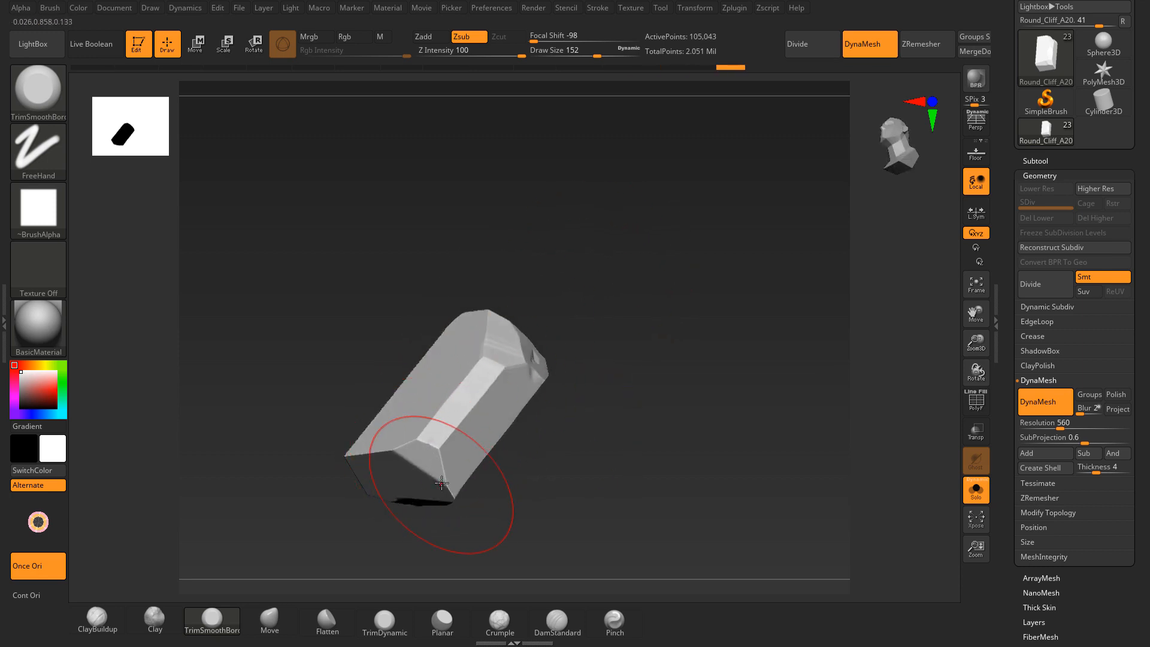
Step: Trim the block's remaining sharp long edges, upper tip and lower corner into irregular facets
{"action": "mouse_move", "coordinate": [447, 488]}
{"action": "right_mouse_down"}
{"action": "mouse_move", "coordinate": [580, 493]}
{"action": "mouse_move", "coordinate": [411, 462]}
{"action": "right_mouse_up"}
{"action": "mouse_move", "coordinate": [411, 462]}
{"action": "left_mouse_down"}
{"action": "mouse_move", "coordinate": [446, 467]}
{"action": "mouse_move", "coordinate": [376, 453]}
{"action": "mouse_move", "coordinate": [341, 414]}
{"action": "mouse_move", "coordinate": [310, 321]}
{"action": "left_mouse_up"}
{"action": "right_click_drag", "start_coordinate": [401, 254], "coordinate": [503, 311]}
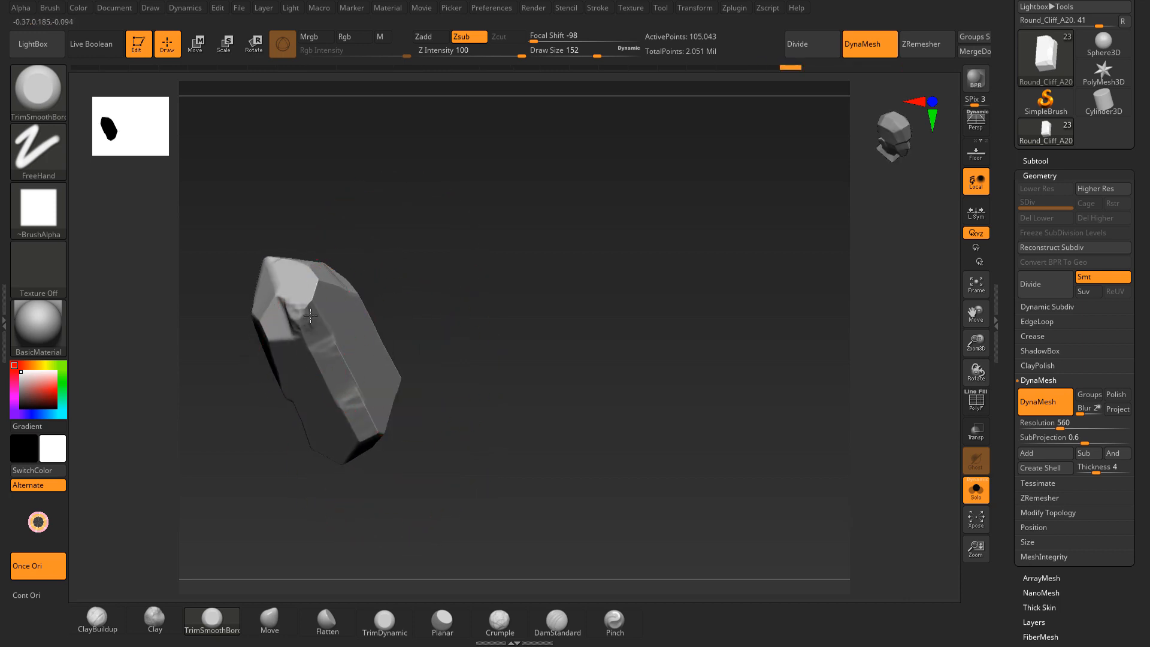
{"action": "left_click_drag", "start_coordinate": [314, 285], "coordinate": [434, 250]}
{"action": "right_click_drag", "start_coordinate": [433, 249], "coordinate": [467, 248]}
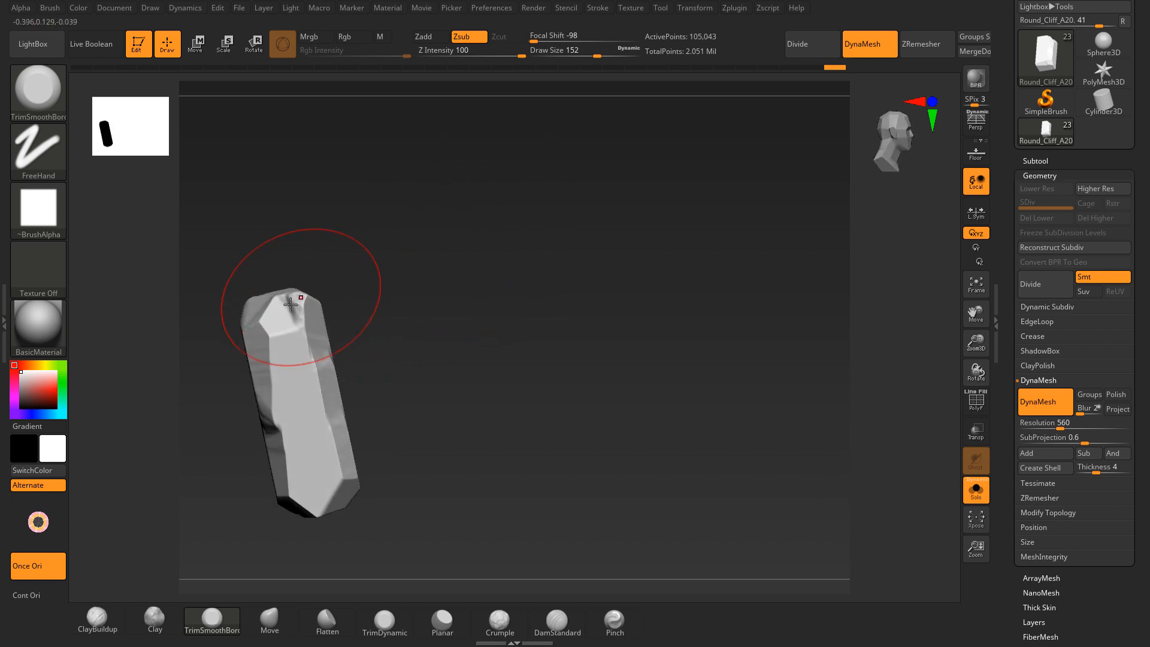
{"action": "left_click_drag", "start_coordinate": [291, 305], "coordinate": [285, 307]}
{"action": "right_click_drag", "start_coordinate": [430, 302], "coordinate": [328, 414]}
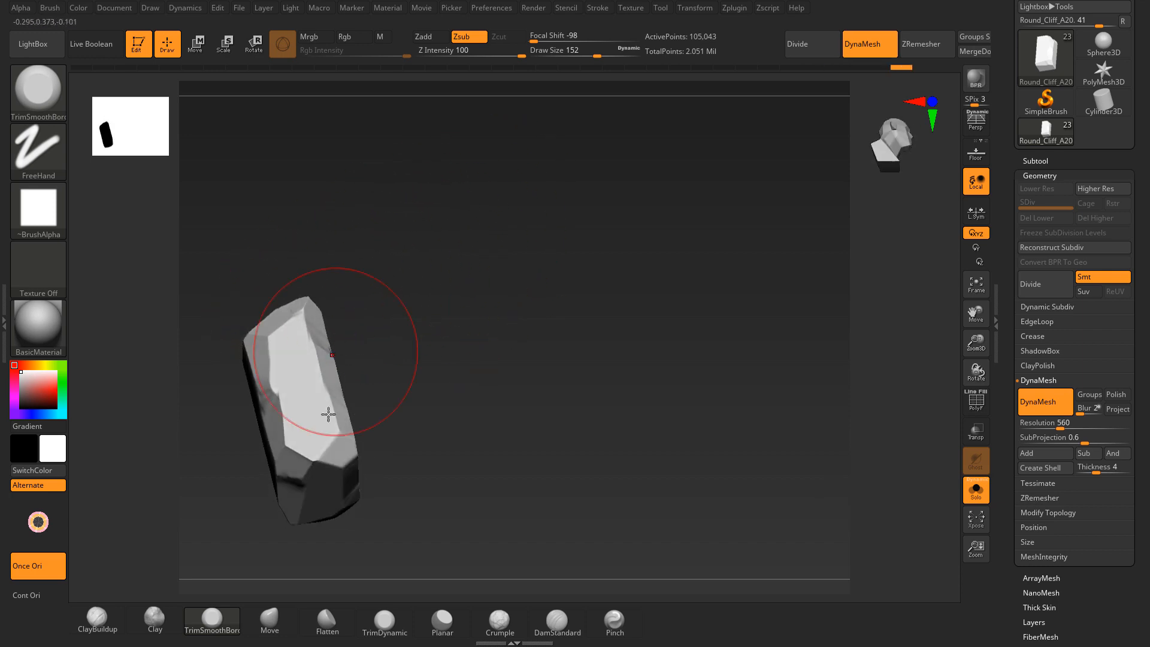
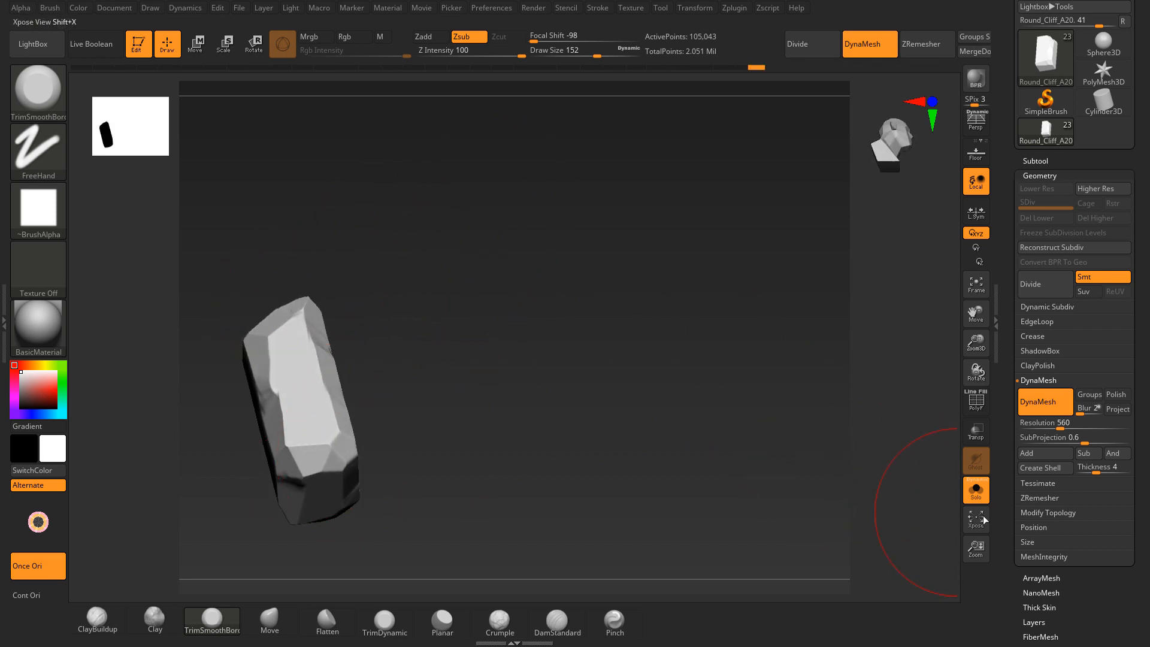
Step: Show the whole cliff again and reshape the block's lower corner and upper side with the Move brush to fit its neighbours
{"action": "left_click", "coordinate": [976, 492]}
{"action": "right_click_drag", "start_coordinate": [657, 295], "coordinate": [725, 246]}
{"action": "left_click", "coordinate": [291, 630]}
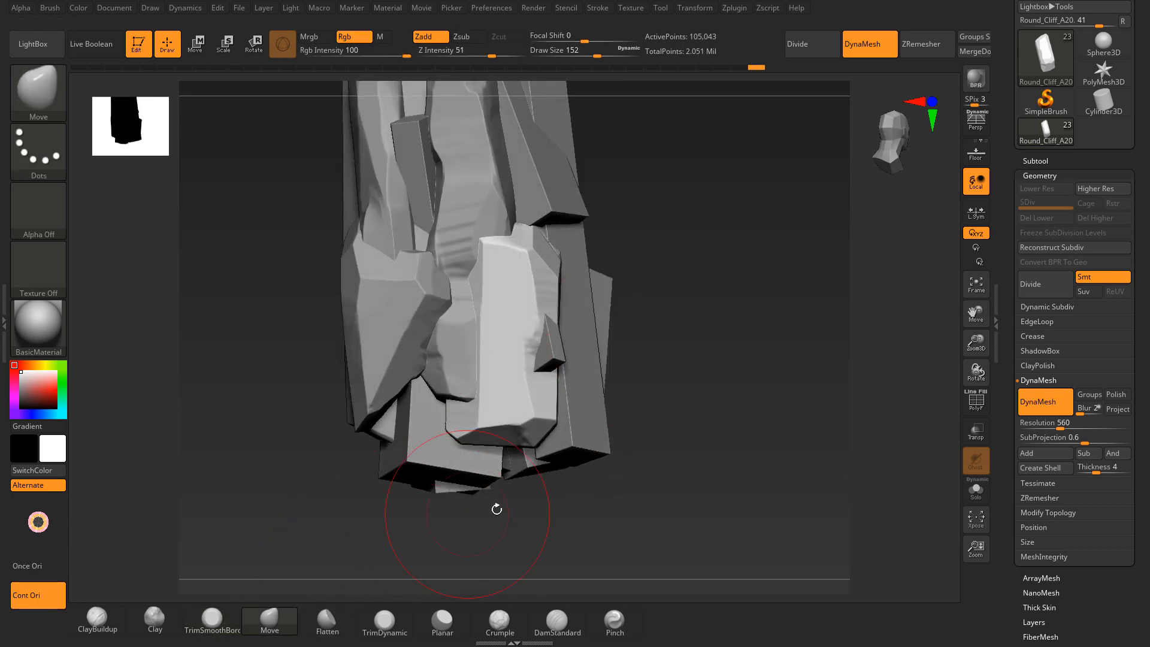
{"action": "right_click_drag", "start_coordinate": [495, 506], "coordinate": [479, 499]}
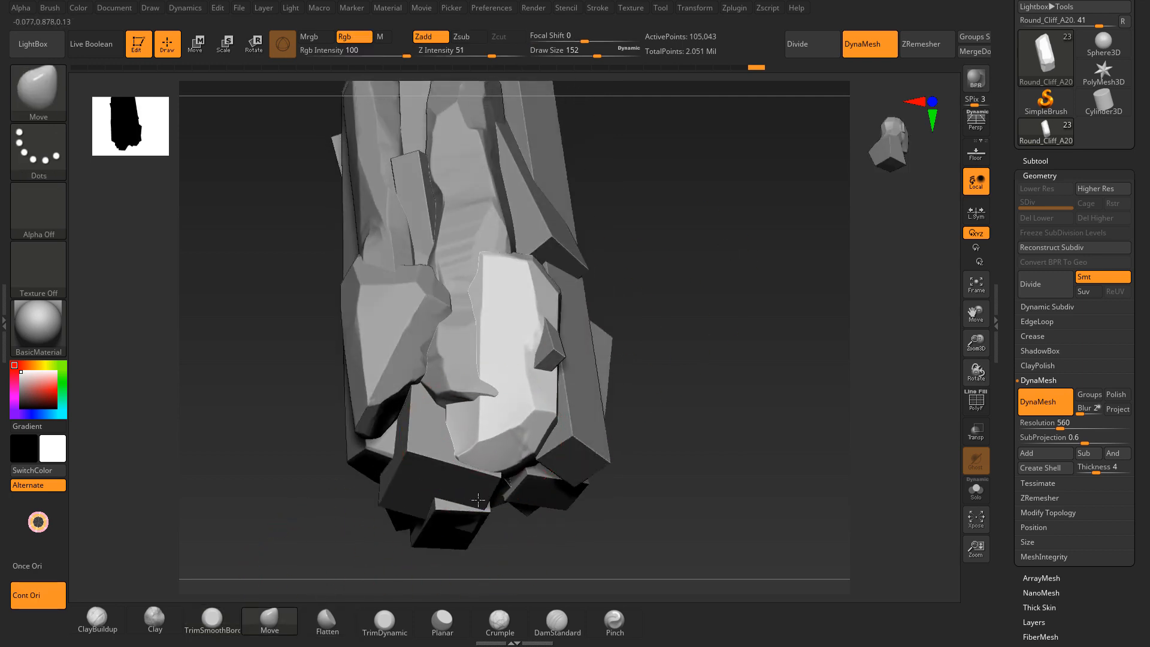
{"action": "mouse_move", "coordinate": [647, 368]}
{"action": "right_mouse_down"}
{"action": "mouse_move", "coordinate": [637, 457]}
{"action": "mouse_move", "coordinate": [611, 413]}
{"action": "right_mouse_up"}
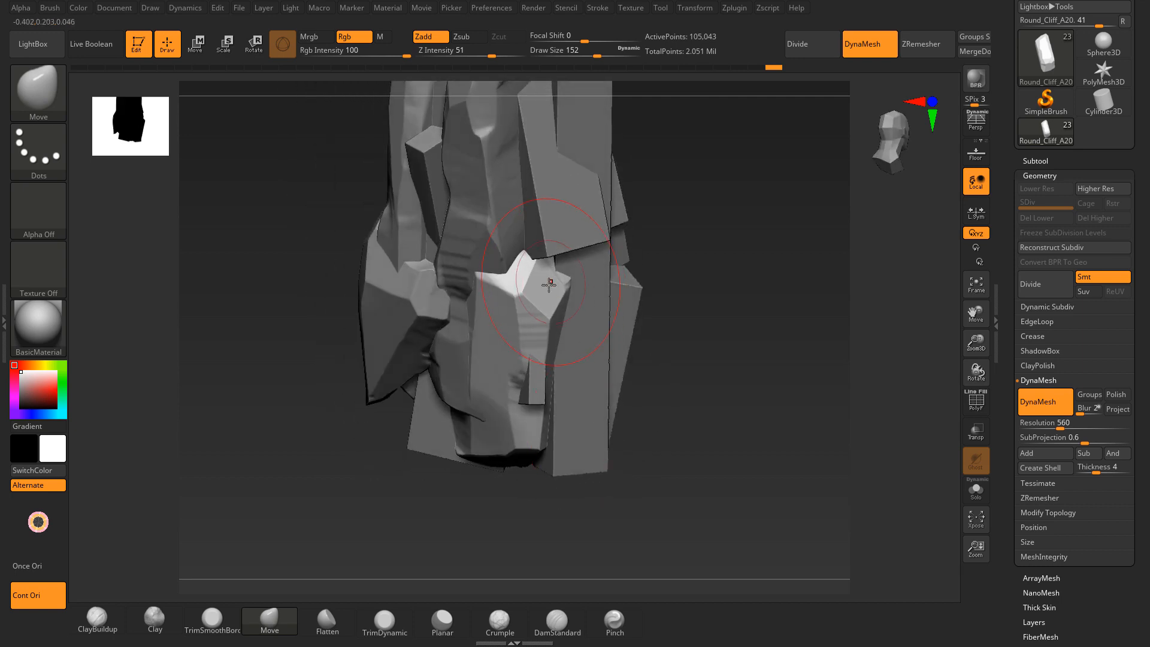
{"action": "left_click_drag", "start_coordinate": [558, 299], "coordinate": [545, 292]}
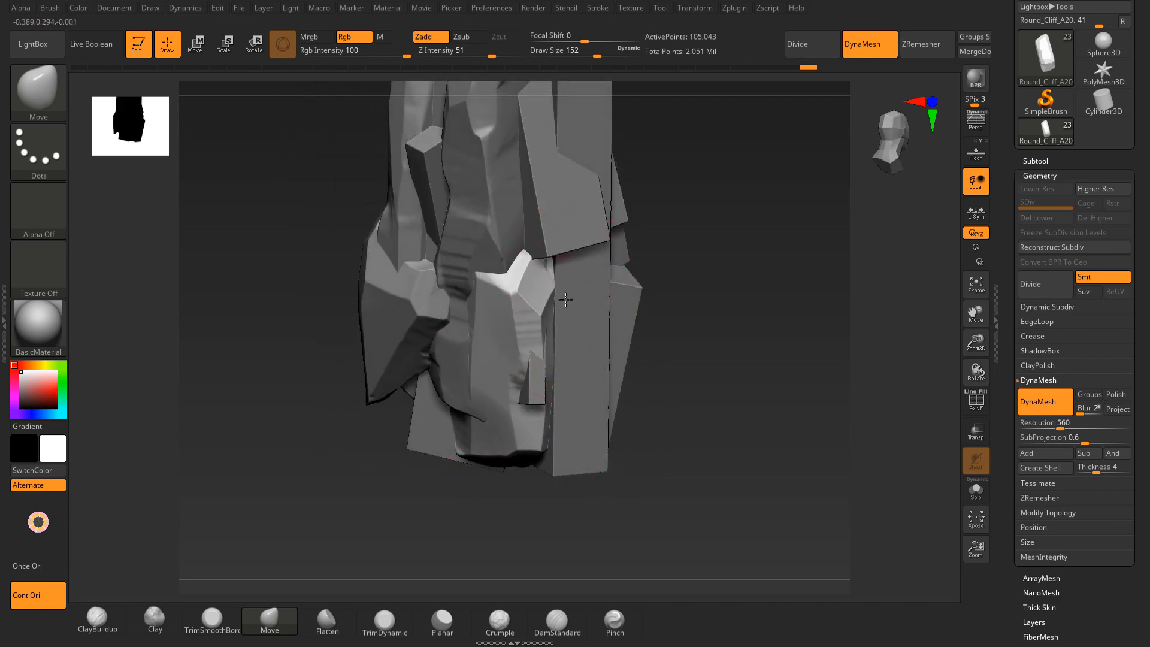
{"action": "left_click_drag", "start_coordinate": [727, 245], "coordinate": [671, 235]}
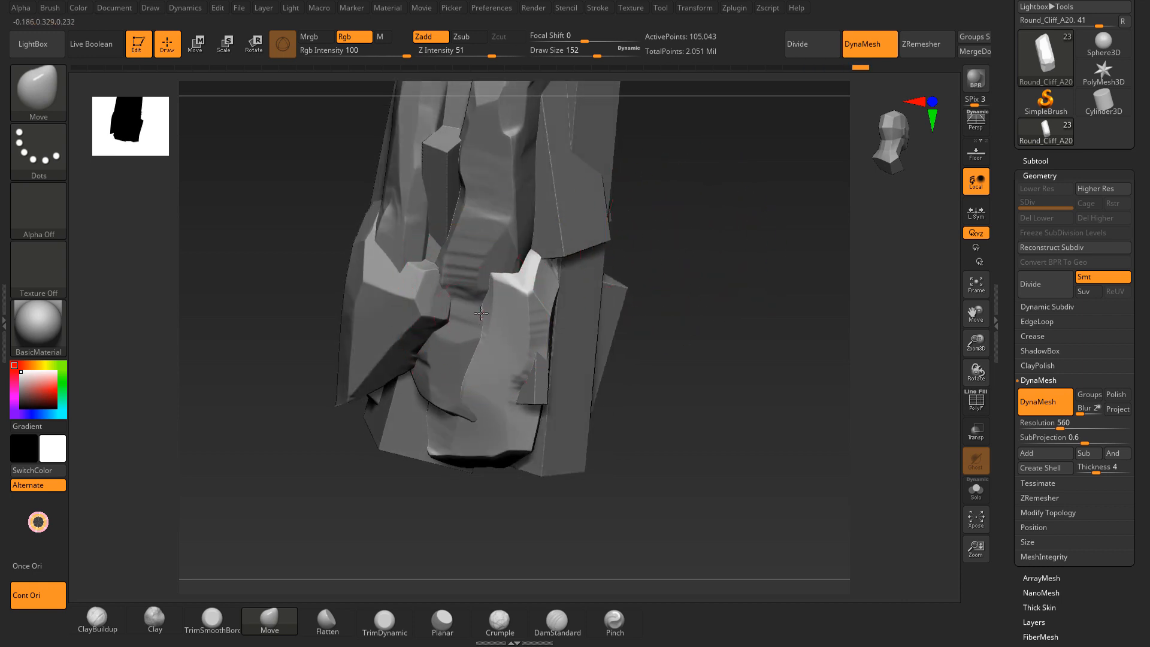
Step: Isolate the Round_Cliff_A20 block and cut irregular facets into its front face and long side edges with the TrimSmoothBorder brush
{"action": "left_click", "coordinate": [977, 493]}
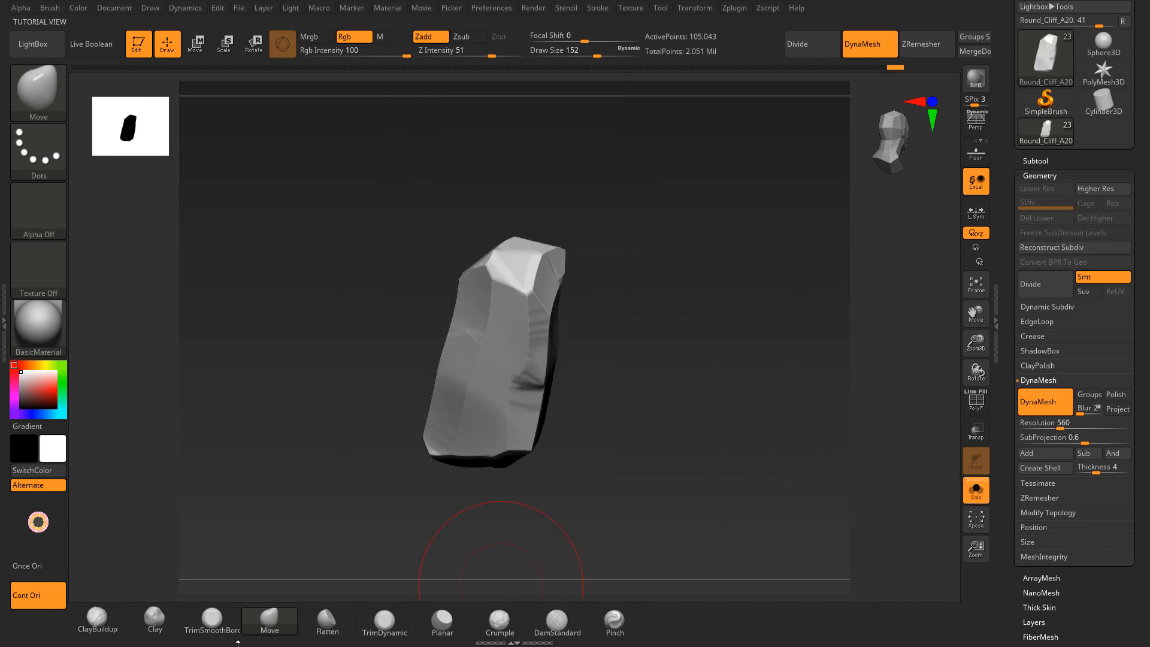
{"action": "left_click", "coordinate": [231, 626]}
{"action": "left_click_drag", "start_coordinate": [511, 321], "coordinate": [481, 458]}
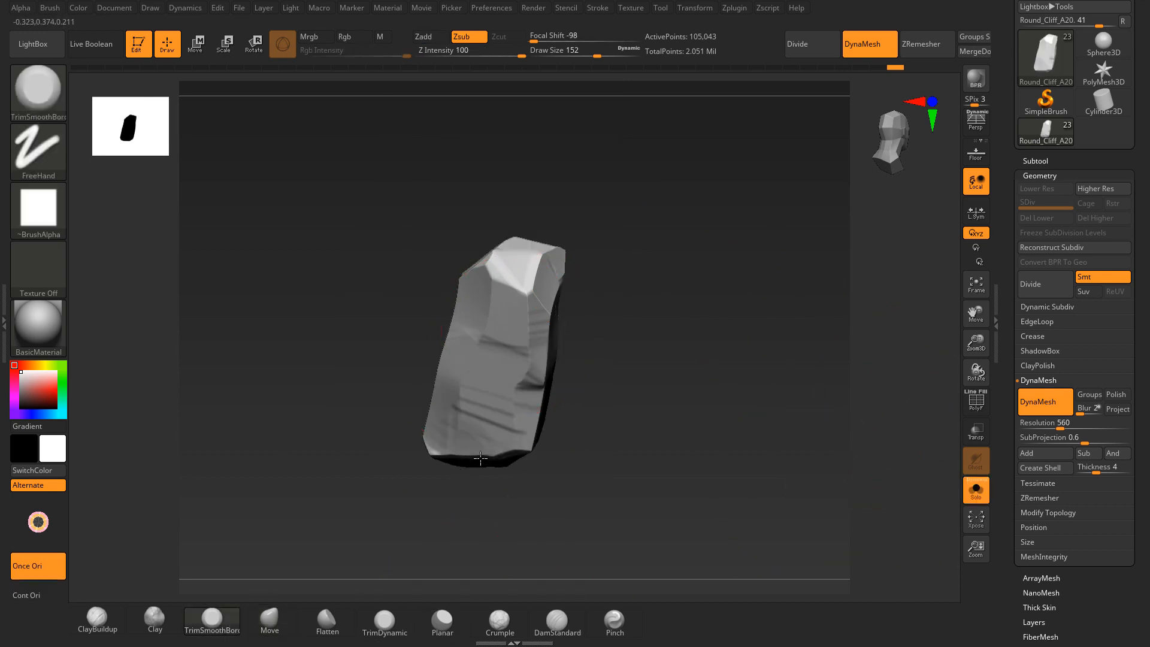
{"action": "mouse_move", "coordinate": [503, 350]}
{"action": "left_mouse_down"}
{"action": "mouse_move", "coordinate": [521, 265]}
{"action": "mouse_move", "coordinate": [562, 262]}
{"action": "mouse_move", "coordinate": [554, 275]}
{"action": "left_mouse_up"}
{"action": "mouse_move", "coordinate": [598, 189]}
{"action": "left_mouse_down"}
{"action": "mouse_move", "coordinate": [533, 247]}
{"action": "mouse_move", "coordinate": [498, 244]}
{"action": "mouse_move", "coordinate": [616, 178]}
{"action": "mouse_move", "coordinate": [511, 230]}
{"action": "left_mouse_up"}
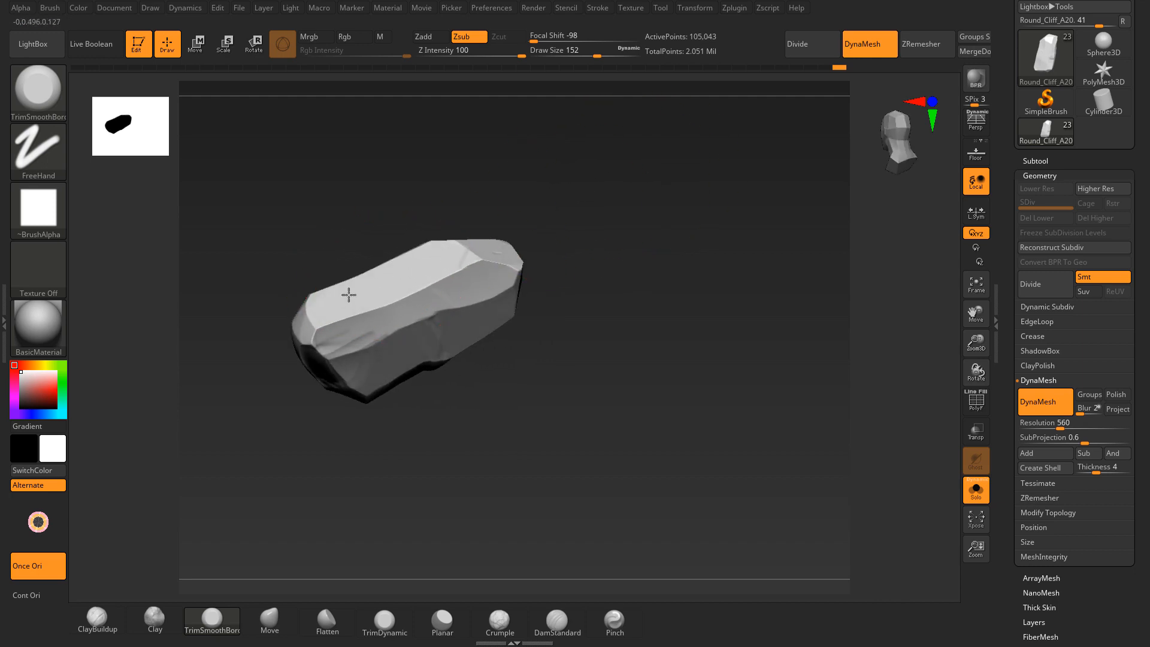
{"action": "mouse_move", "coordinate": [631, 234]}
{"action": "left_mouse_down"}
{"action": "mouse_move", "coordinate": [475, 218]}
{"action": "mouse_move", "coordinate": [462, 252]}
{"action": "mouse_move", "coordinate": [524, 232]}
{"action": "mouse_move", "coordinate": [520, 269]}
{"action": "left_mouse_up"}
{"action": "mouse_move", "coordinate": [464, 272]}
{"action": "left_mouse_down"}
{"action": "mouse_move", "coordinate": [397, 405]}
{"action": "mouse_move", "coordinate": [420, 353]}
{"action": "left_mouse_up"}
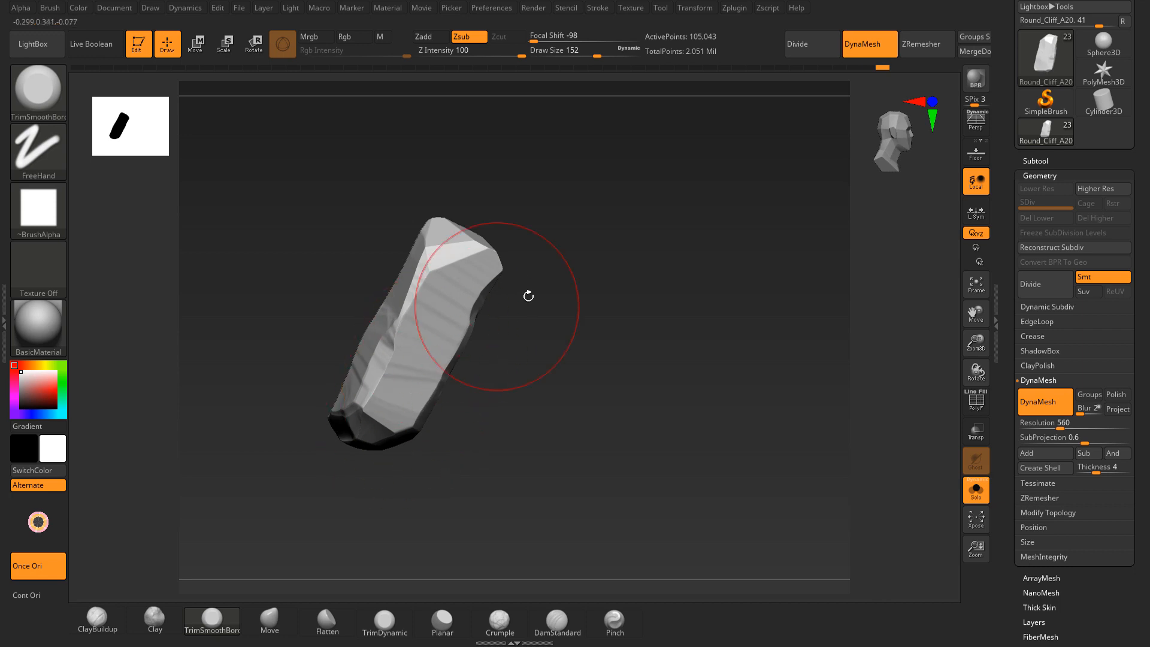
Step: Bevel the sharp corners at the ends of the Round_Cliff_A20 block, undoing one unwanted trim stroke
{"action": "left_click_drag", "start_coordinate": [528, 295], "coordinate": [441, 342]}
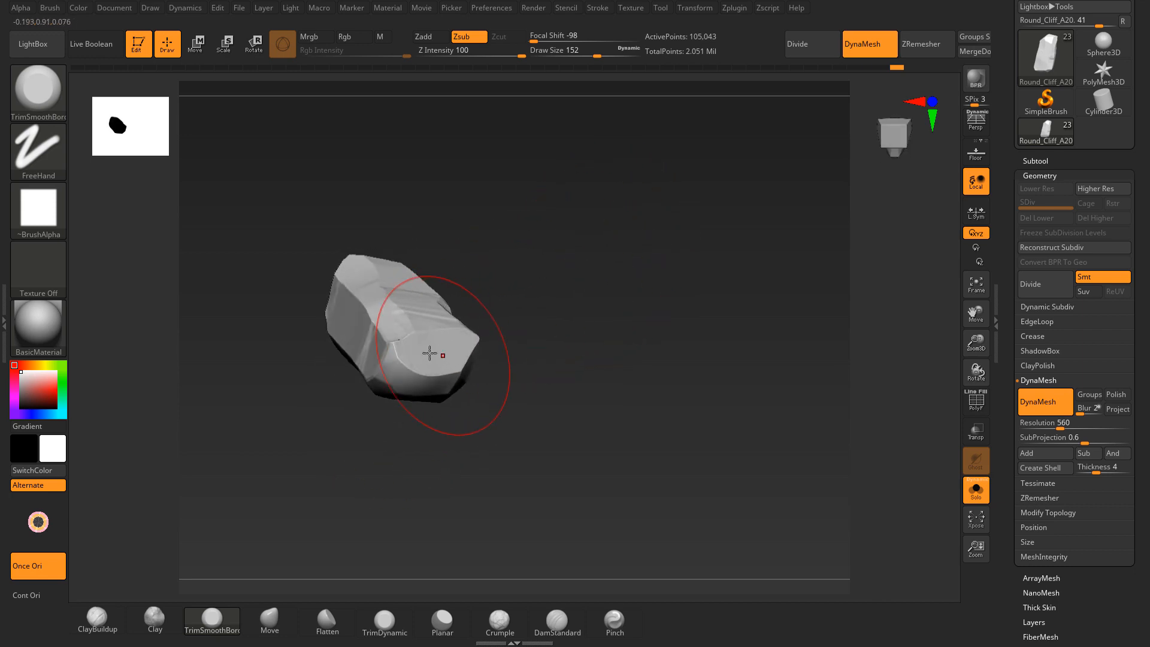
{"action": "left_click_drag", "start_coordinate": [520, 324], "coordinate": [466, 378]}
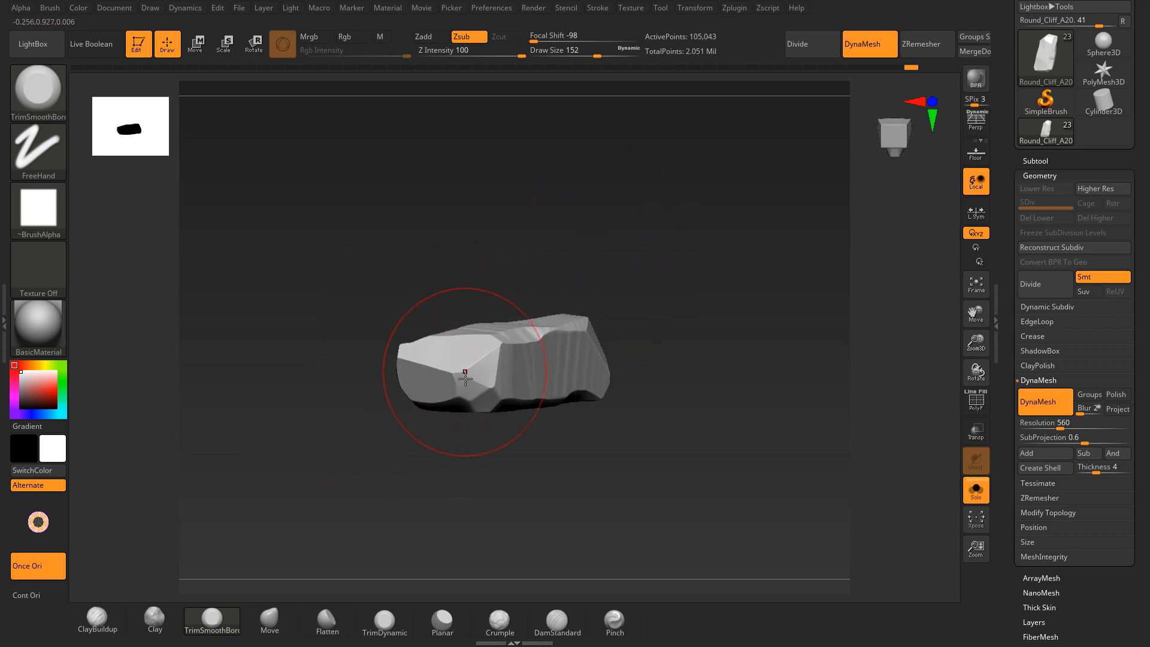
{"action": "left_click_drag", "start_coordinate": [389, 455], "coordinate": [484, 405]}
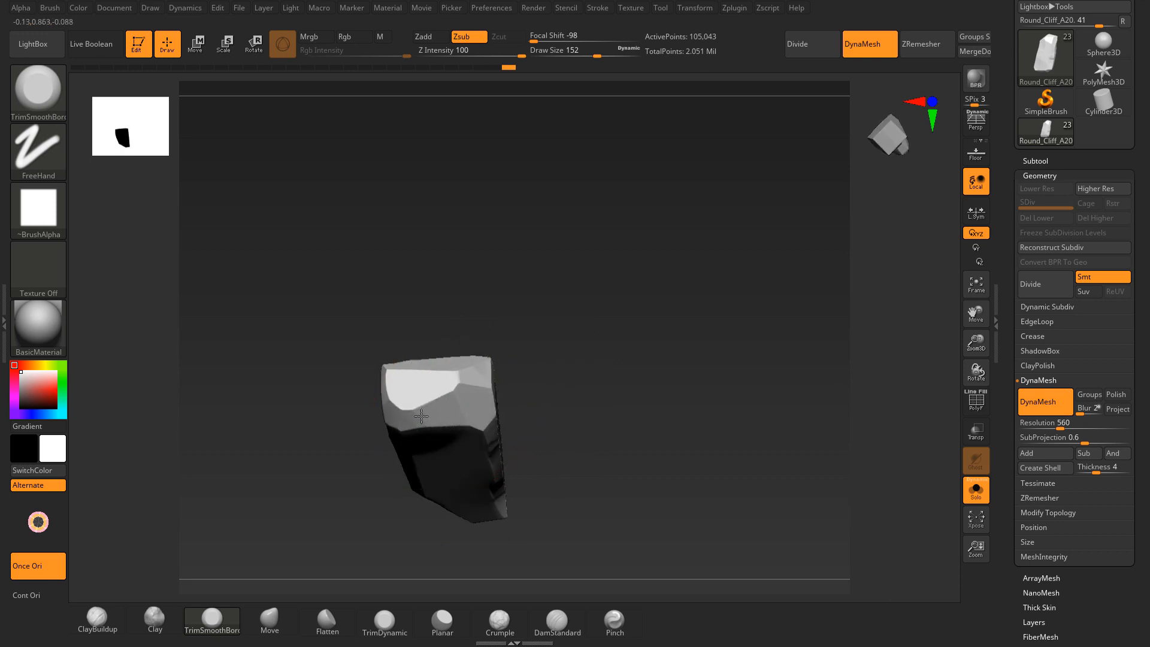
{"action": "key", "text": "ctrl+z"}
{"action": "left_click_drag", "start_coordinate": [443, 300], "coordinate": [422, 437]}
{"action": "left_click_drag", "start_coordinate": [494, 298], "coordinate": [462, 299]}
{"action": "left_click_drag", "start_coordinate": [421, 414], "coordinate": [448, 413]}
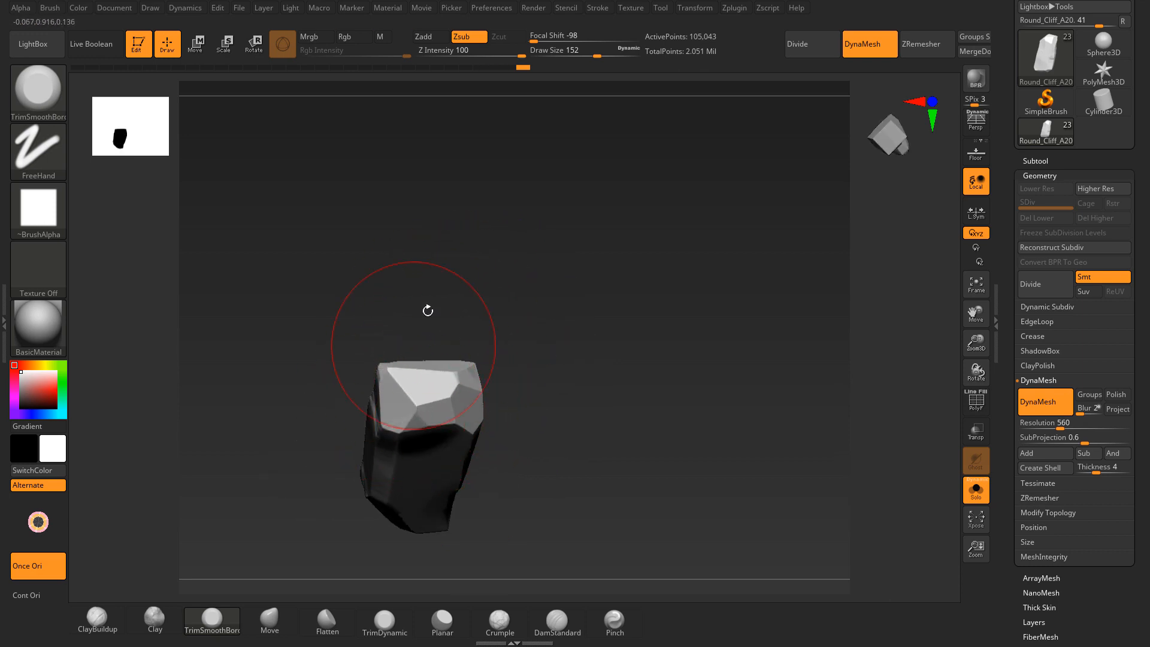
Step: Trim the remaining long faces of the Round_Cliff_A20 block flat and show the whole cliff again
{"action": "left_click_drag", "start_coordinate": [427, 310], "coordinate": [500, 293]}
{"action": "left_click_drag", "start_coordinate": [540, 343], "coordinate": [568, 203], "text": "alt"}
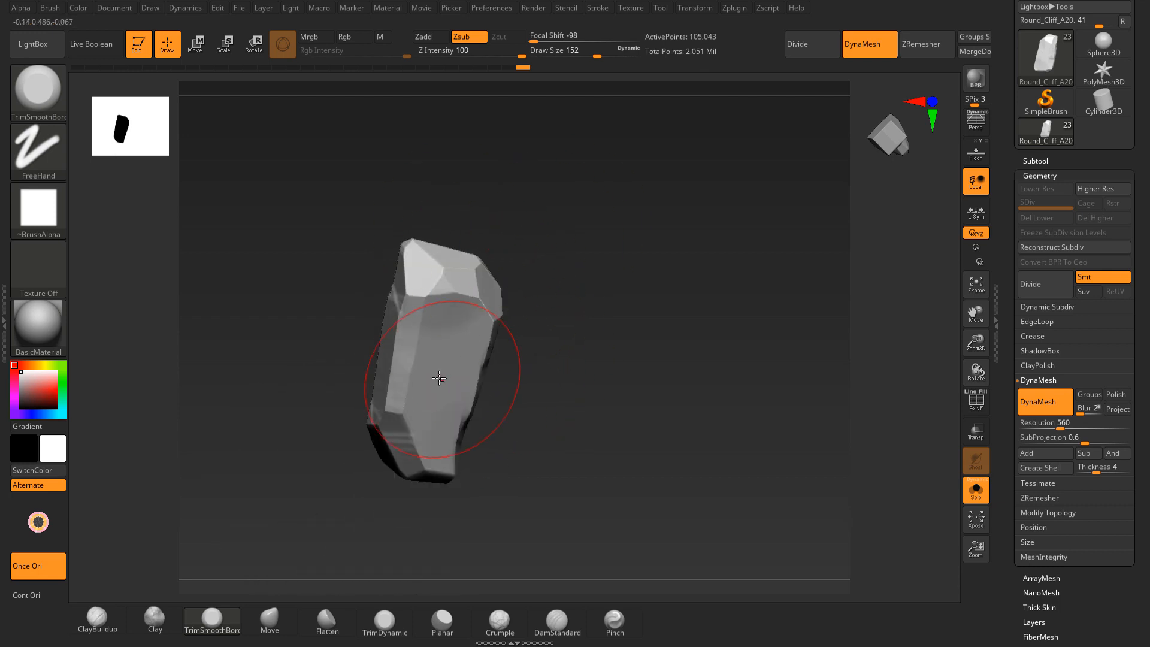
{"action": "left_click_drag", "start_coordinate": [442, 377], "coordinate": [452, 315]}
{"action": "left_click_drag", "start_coordinate": [616, 253], "coordinate": [608, 374]}
{"action": "left_click", "coordinate": [981, 495]}
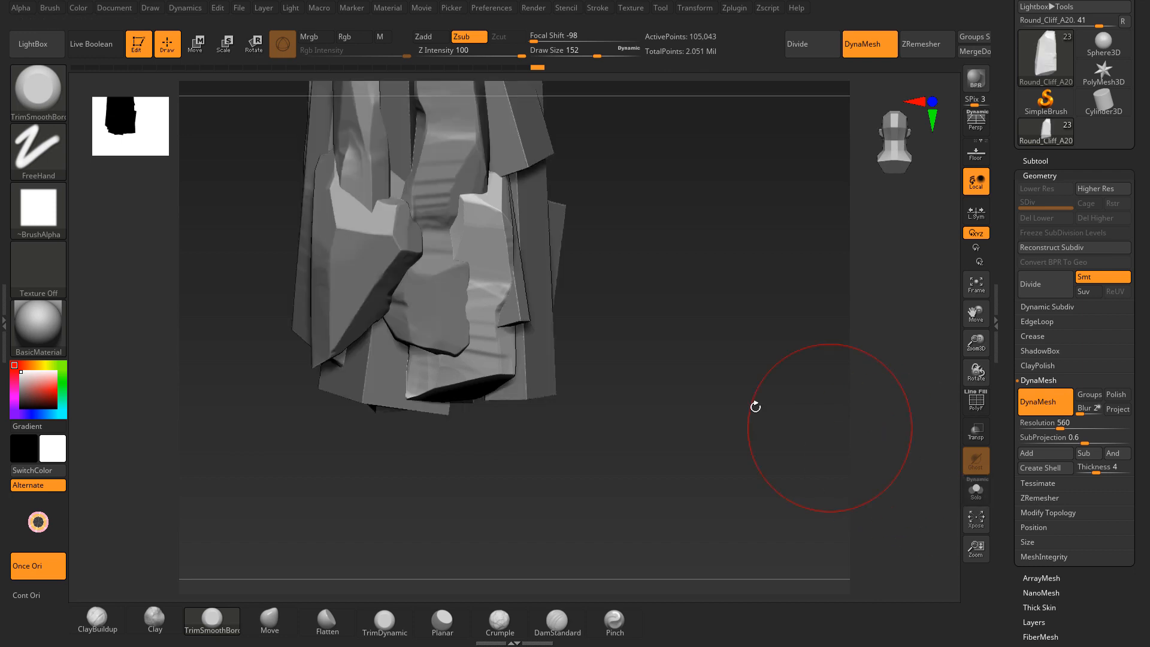
Step: Select the tall Round_Cliff_A11 block near the cliff top and bevel its exposed upper corners and front edge in place
{"action": "mouse_move", "coordinate": [755, 403]}
{"action": "left_mouse_down"}
{"action": "mouse_move", "coordinate": [609, 264]}
{"action": "mouse_move", "coordinate": [629, 251]}
{"action": "mouse_move", "coordinate": [679, 357]}
{"action": "mouse_move", "coordinate": [728, 272]}
{"action": "mouse_move", "coordinate": [665, 293]}
{"action": "mouse_move", "coordinate": [660, 231]}
{"action": "mouse_move", "coordinate": [663, 259]}
{"action": "left_mouse_up"}
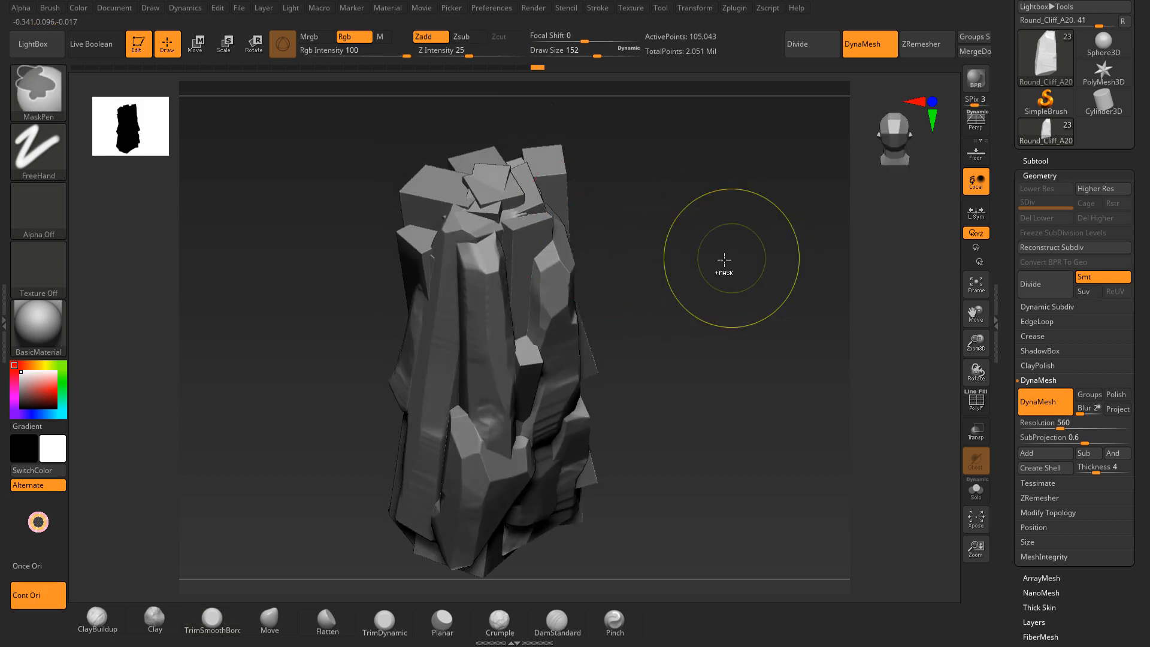
{"action": "right_click_drag", "start_coordinate": [727, 262], "coordinate": [641, 265], "text": "ctrl"}
{"action": "right_click_drag", "start_coordinate": [681, 185], "coordinate": [673, 281], "text": "alt"}
{"action": "left_click", "coordinate": [556, 236], "text": "alt"}
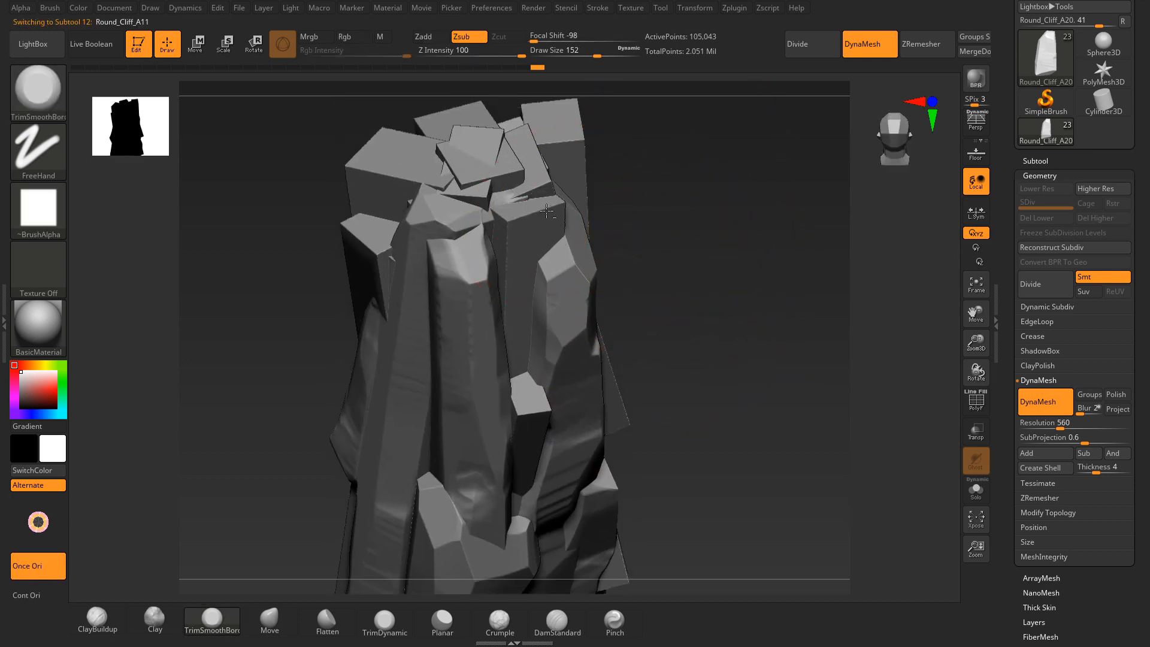
{"action": "left_click_drag", "start_coordinate": [614, 185], "coordinate": [506, 225]}
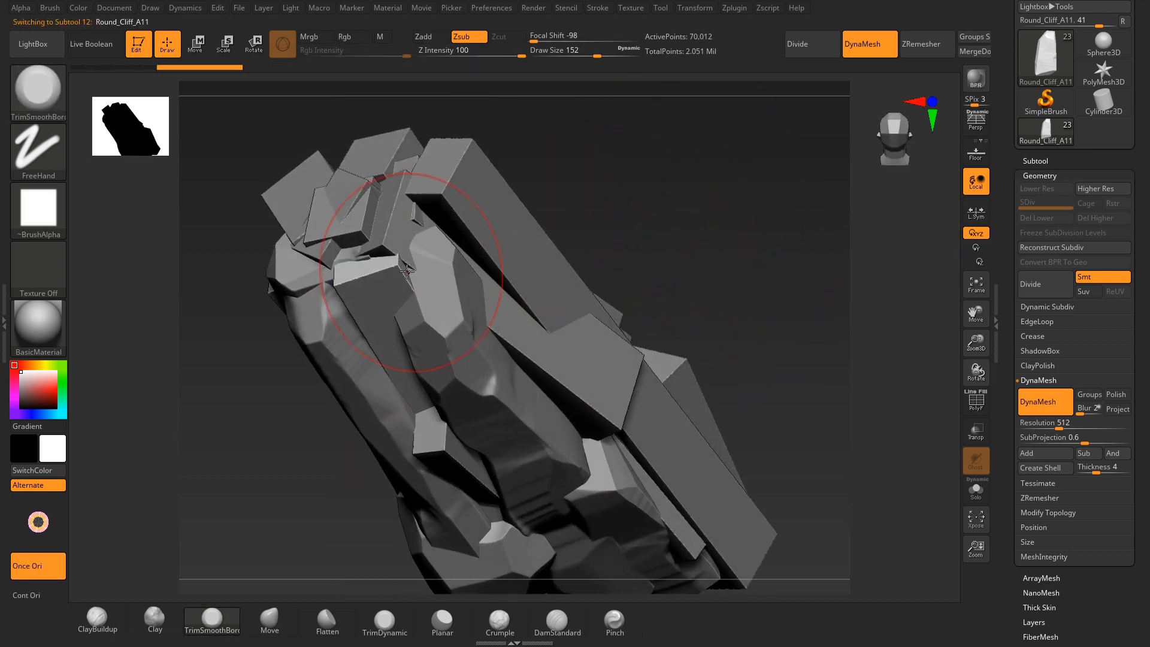
{"action": "mouse_move", "coordinate": [407, 271]}
{"action": "left_mouse_down"}
{"action": "mouse_move", "coordinate": [368, 272]}
{"action": "mouse_move", "coordinate": [392, 278]}
{"action": "left_mouse_up"}
{"action": "left_click_drag", "start_coordinate": [621, 136], "coordinate": [540, 198]}
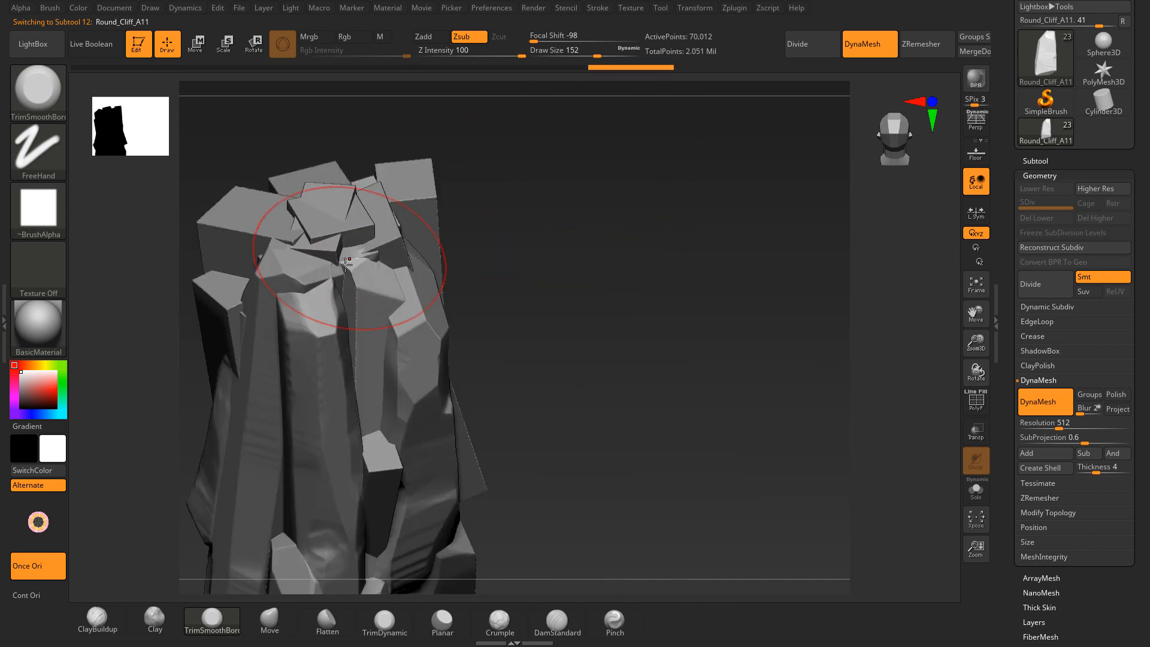
{"action": "mouse_move", "coordinate": [346, 264]}
{"action": "left_mouse_down"}
{"action": "mouse_move", "coordinate": [358, 305]}
{"action": "mouse_move", "coordinate": [360, 292]}
{"action": "left_mouse_up"}
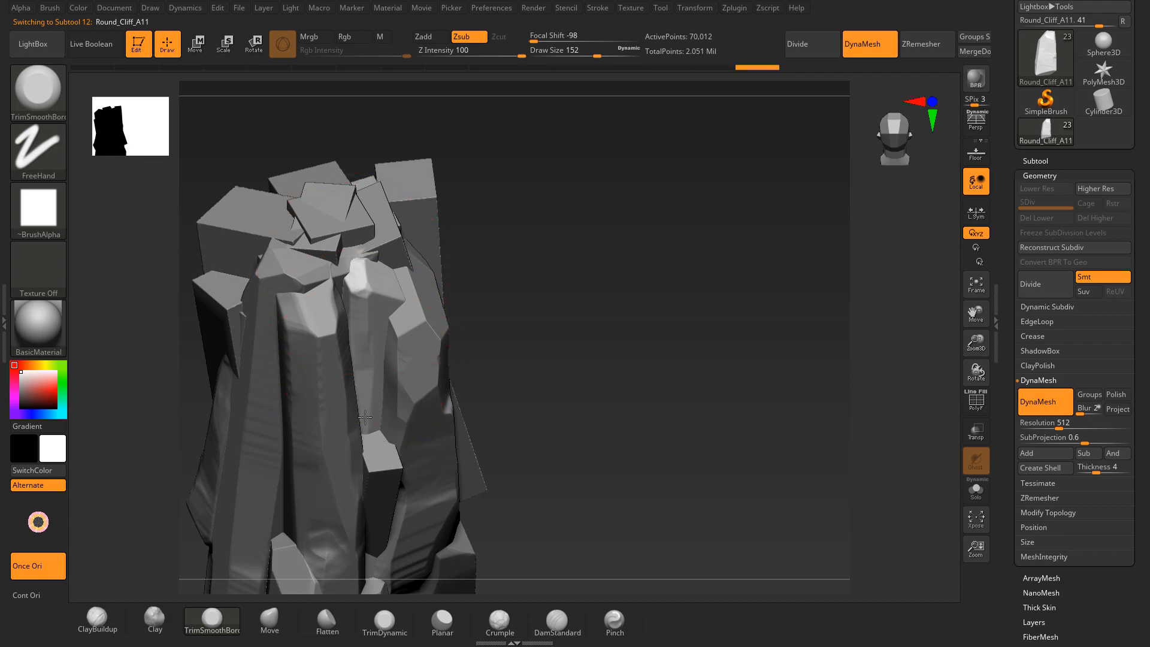
{"action": "mouse_move", "coordinate": [598, 380]}
{"action": "left_mouse_down"}
{"action": "mouse_move", "coordinate": [624, 284]}
{"action": "mouse_move", "coordinate": [603, 211]}
{"action": "mouse_move", "coordinate": [653, 133]}
{"action": "mouse_move", "coordinate": [665, 162]}
{"action": "mouse_move", "coordinate": [669, 146]}
{"action": "mouse_move", "coordinate": [621, 180]}
{"action": "mouse_move", "coordinate": [595, 182]}
{"action": "mouse_move", "coordinate": [644, 272]}
{"action": "mouse_move", "coordinate": [677, 209]}
{"action": "mouse_move", "coordinate": [849, 222]}
{"action": "left_mouse_up"}
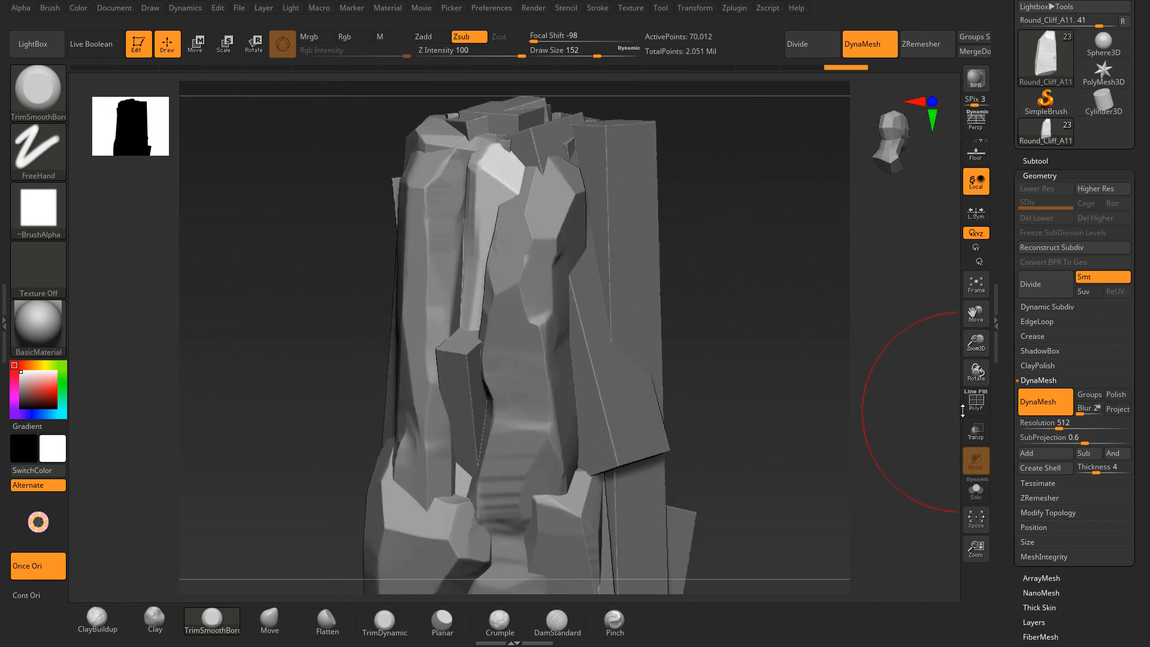
Step: Isolate the Round_Cliff_A11 block and bevel its sharp front long edge and the corners at its lower end
{"action": "left_click", "coordinate": [976, 496]}
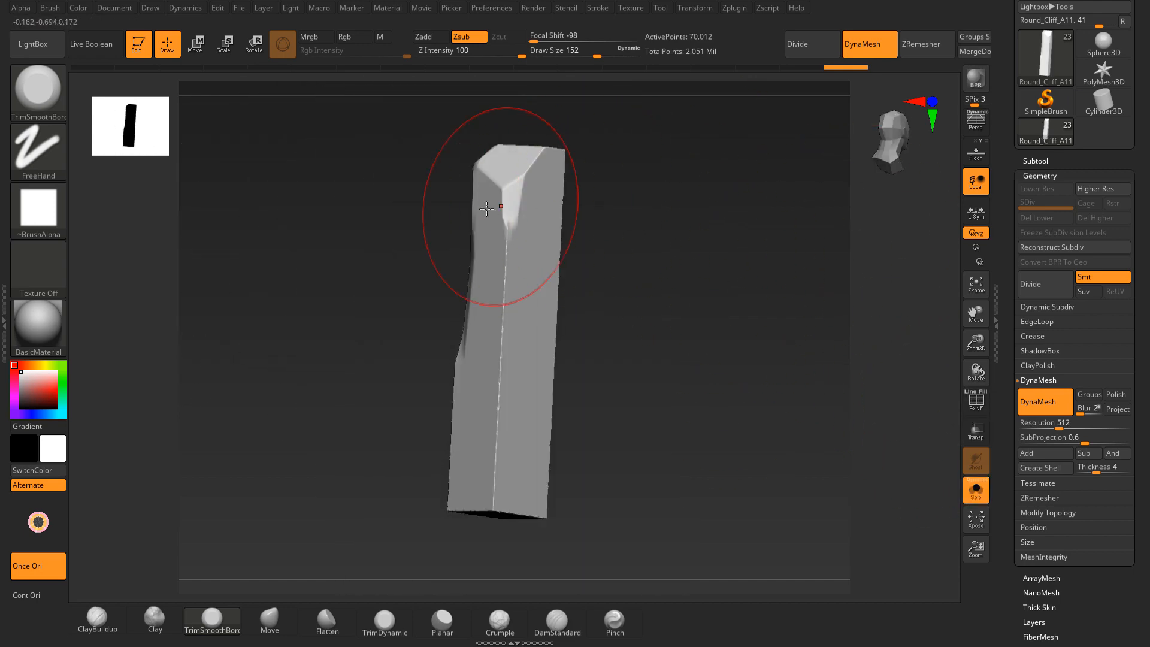
{"action": "left_click_drag", "start_coordinate": [502, 203], "coordinate": [497, 506]}
{"action": "left_click_drag", "start_coordinate": [605, 455], "coordinate": [626, 317]}
{"action": "mouse_move", "coordinate": [516, 491]}
{"action": "left_mouse_down"}
{"action": "mouse_move", "coordinate": [512, 502]}
{"action": "mouse_move", "coordinate": [497, 486]}
{"action": "left_mouse_up"}
{"action": "left_click_drag", "start_coordinate": [585, 397], "coordinate": [532, 405]}
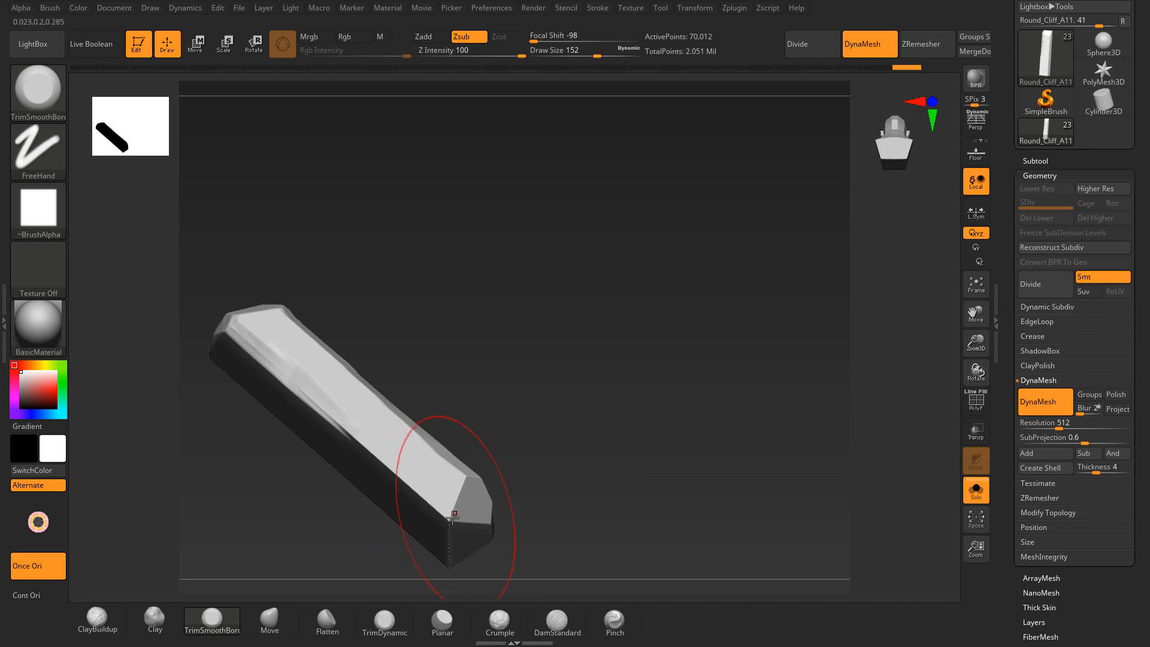
{"action": "left_click_drag", "start_coordinate": [454, 516], "coordinate": [460, 492]}
Step: Chip the lower part of another long edge of the Round_Cliff_A11 block and bevel the adjoining bottom corners
{"action": "mouse_move", "coordinate": [521, 420]}
{"action": "left_mouse_down"}
{"action": "mouse_move", "coordinate": [551, 308]}
{"action": "mouse_move", "coordinate": [457, 442]}
{"action": "mouse_move", "coordinate": [452, 419]}
{"action": "mouse_move", "coordinate": [395, 372]}
{"action": "mouse_move", "coordinate": [254, 298]}
{"action": "left_mouse_up"}
{"action": "left_click_drag", "start_coordinate": [422, 236], "coordinate": [427, 323]}
{"action": "mouse_move", "coordinate": [493, 322]}
{"action": "left_mouse_down"}
{"action": "mouse_move", "coordinate": [547, 298]}
{"action": "mouse_move", "coordinate": [521, 318]}
{"action": "left_mouse_up"}
{"action": "left_click_drag", "start_coordinate": [449, 405], "coordinate": [446, 377]}
{"action": "left_click_drag", "start_coordinate": [442, 353], "coordinate": [430, 252]}
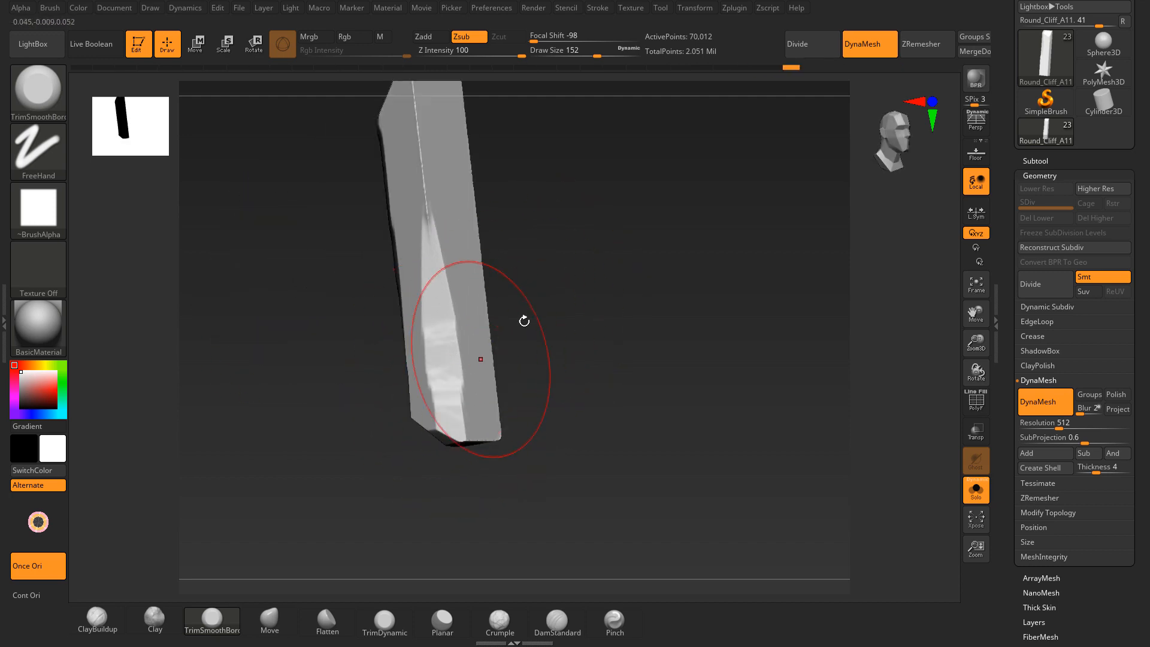
{"action": "left_click_drag", "start_coordinate": [524, 321], "coordinate": [519, 244]}
{"action": "left_click_drag", "start_coordinate": [455, 423], "coordinate": [479, 427]}
{"action": "left_click_drag", "start_coordinate": [549, 356], "coordinate": [507, 383]}
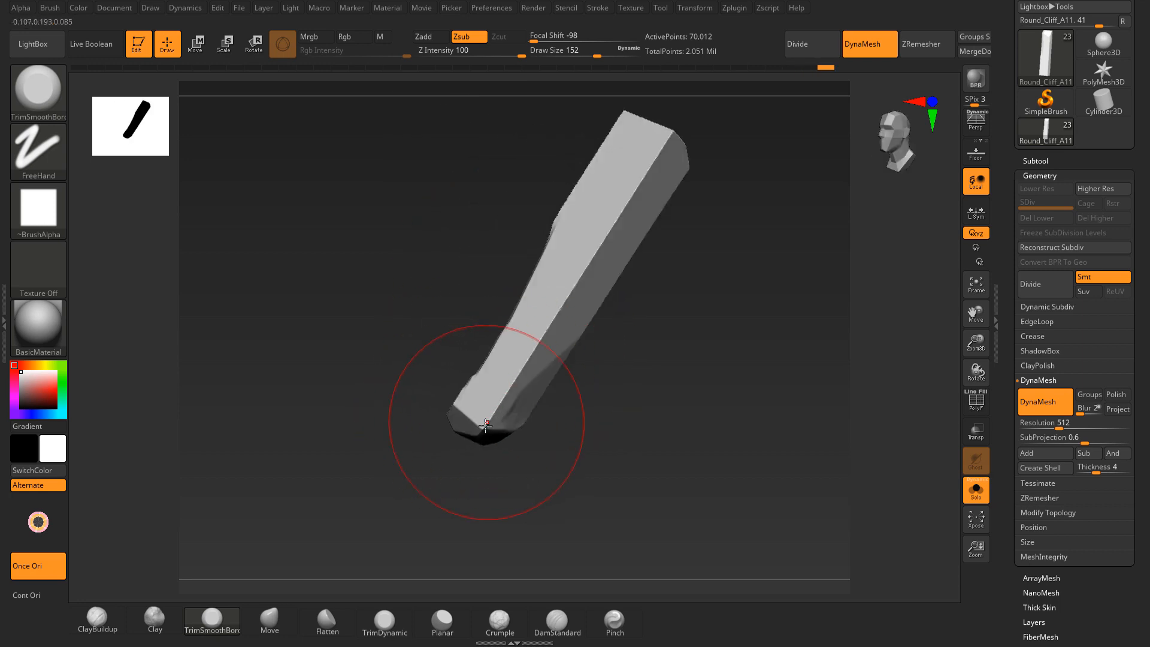
Step: Trim the remaining long edges and upper-end corners of the Round_Cliff_A11 block into irregular facets
{"action": "mouse_move", "coordinate": [485, 421]}
{"action": "left_mouse_down"}
{"action": "mouse_move", "coordinate": [585, 257]}
{"action": "mouse_move", "coordinate": [667, 260]}
{"action": "mouse_move", "coordinate": [659, 292]}
{"action": "left_mouse_up"}
{"action": "mouse_move", "coordinate": [576, 297]}
{"action": "left_mouse_down"}
{"action": "mouse_move", "coordinate": [542, 356]}
{"action": "mouse_move", "coordinate": [541, 346]}
{"action": "left_mouse_up"}
{"action": "left_click_drag", "start_coordinate": [593, 191], "coordinate": [621, 244]}
{"action": "left_click_drag", "start_coordinate": [518, 251], "coordinate": [456, 275]}
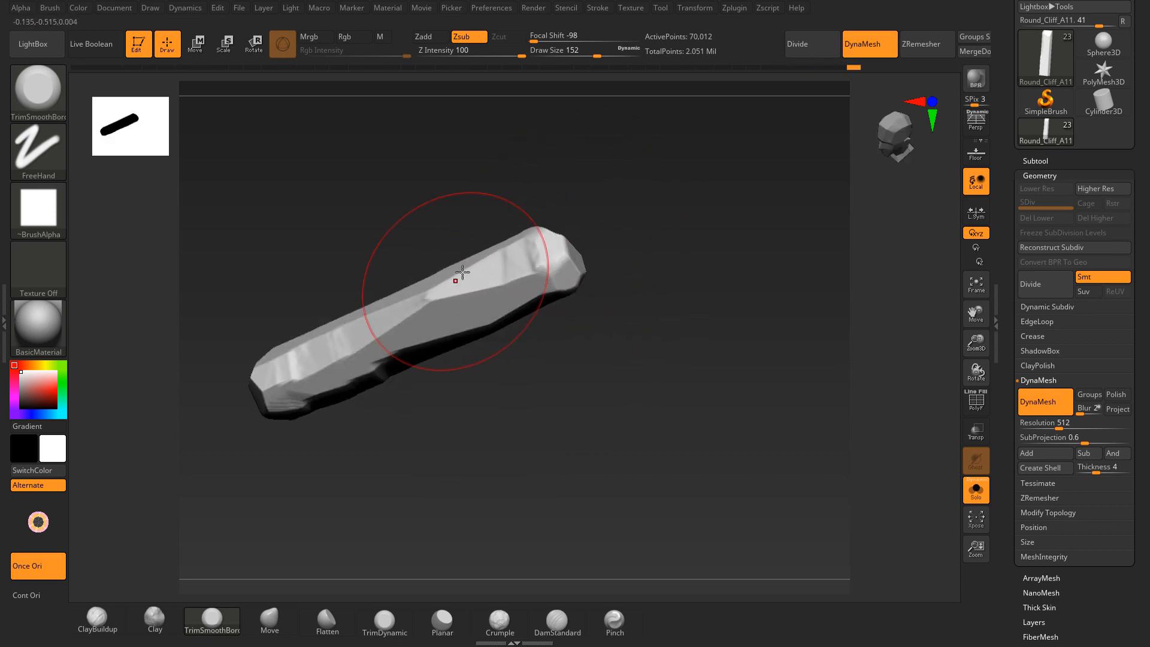
{"action": "mouse_move", "coordinate": [599, 203]}
{"action": "left_mouse_down"}
{"action": "mouse_move", "coordinate": [605, 239]}
{"action": "mouse_move", "coordinate": [566, 263]}
{"action": "left_mouse_up"}
{"action": "mouse_move", "coordinate": [620, 210]}
{"action": "left_mouse_down"}
{"action": "mouse_move", "coordinate": [551, 252]}
{"action": "mouse_move", "coordinate": [647, 195]}
{"action": "mouse_move", "coordinate": [637, 188]}
{"action": "mouse_move", "coordinate": [479, 264]}
{"action": "mouse_move", "coordinate": [562, 174]}
{"action": "left_mouse_up"}
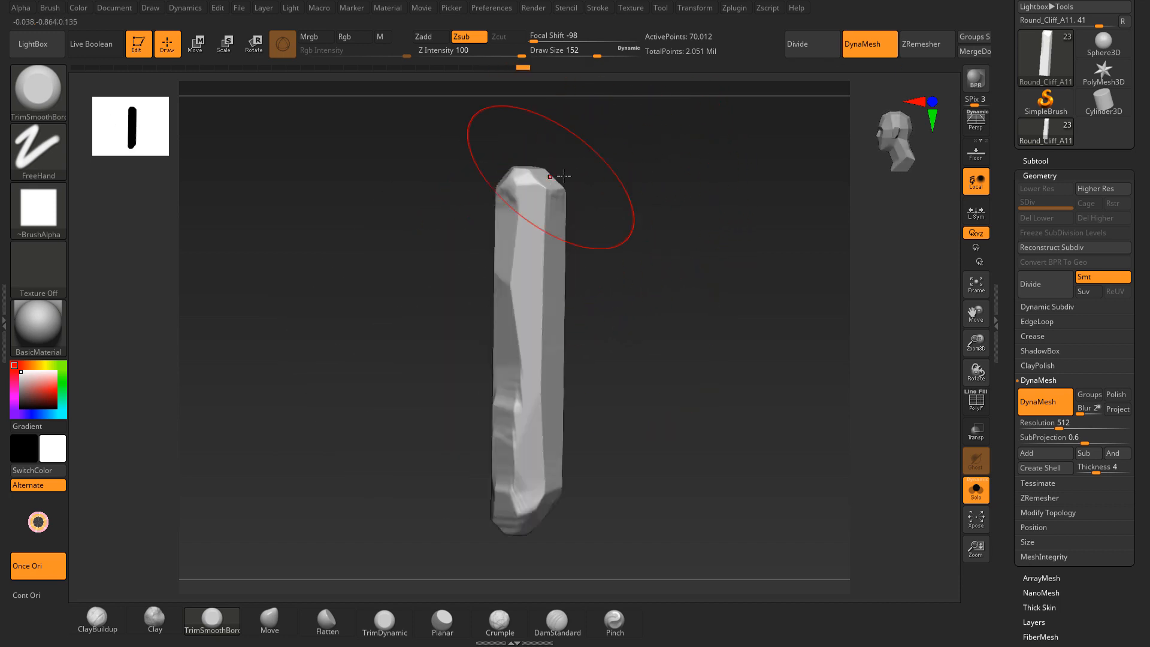
{"action": "mouse_move", "coordinate": [572, 246]}
{"action": "left_mouse_down"}
{"action": "mouse_move", "coordinate": [603, 261]}
{"action": "mouse_move", "coordinate": [575, 270]}
{"action": "mouse_move", "coordinate": [850, 338]}
{"action": "left_mouse_up"}
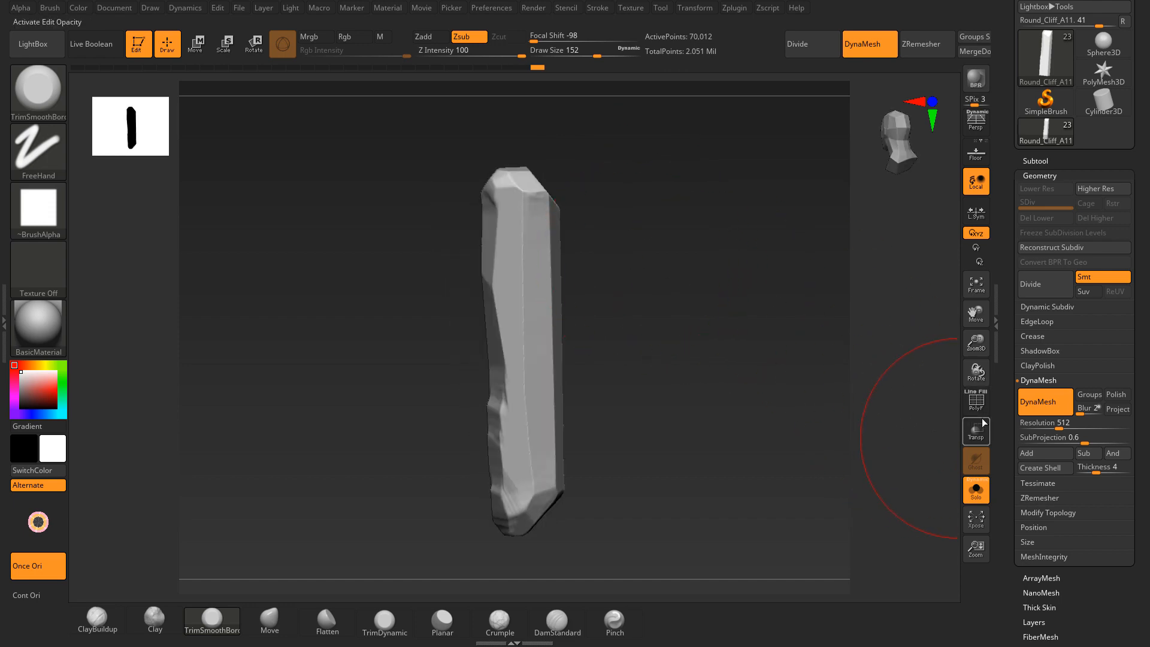
Step: Show the whole cliff, select the small Round_Cliff_A21 block and trim its exposed top corner and front face at draw size about 58
{"action": "left_click", "coordinate": [976, 495]}
{"action": "mouse_move", "coordinate": [718, 308]}
{"action": "left_mouse_down"}
{"action": "mouse_move", "coordinate": [647, 277]}
{"action": "mouse_move", "coordinate": [737, 198]}
{"action": "mouse_move", "coordinate": [774, 300]}
{"action": "mouse_move", "coordinate": [765, 210]}
{"action": "mouse_move", "coordinate": [770, 277]}
{"action": "mouse_move", "coordinate": [776, 191]}
{"action": "mouse_move", "coordinate": [765, 192]}
{"action": "left_mouse_up"}
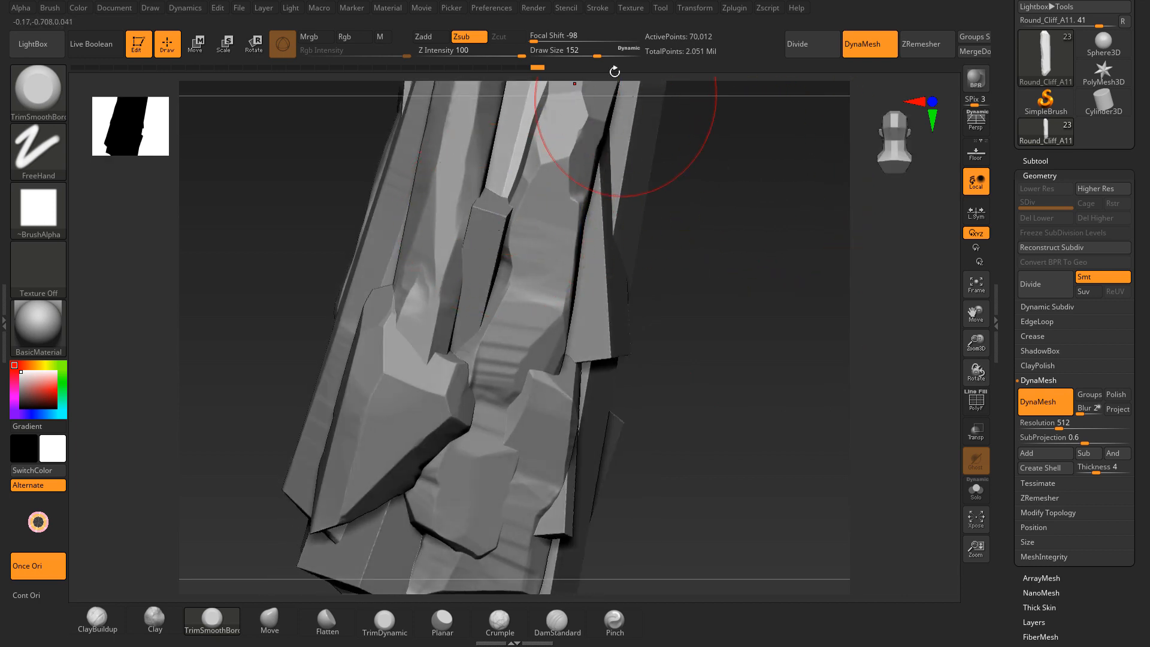
{"action": "left_click_drag", "start_coordinate": [546, 51], "coordinate": [531, 51]}
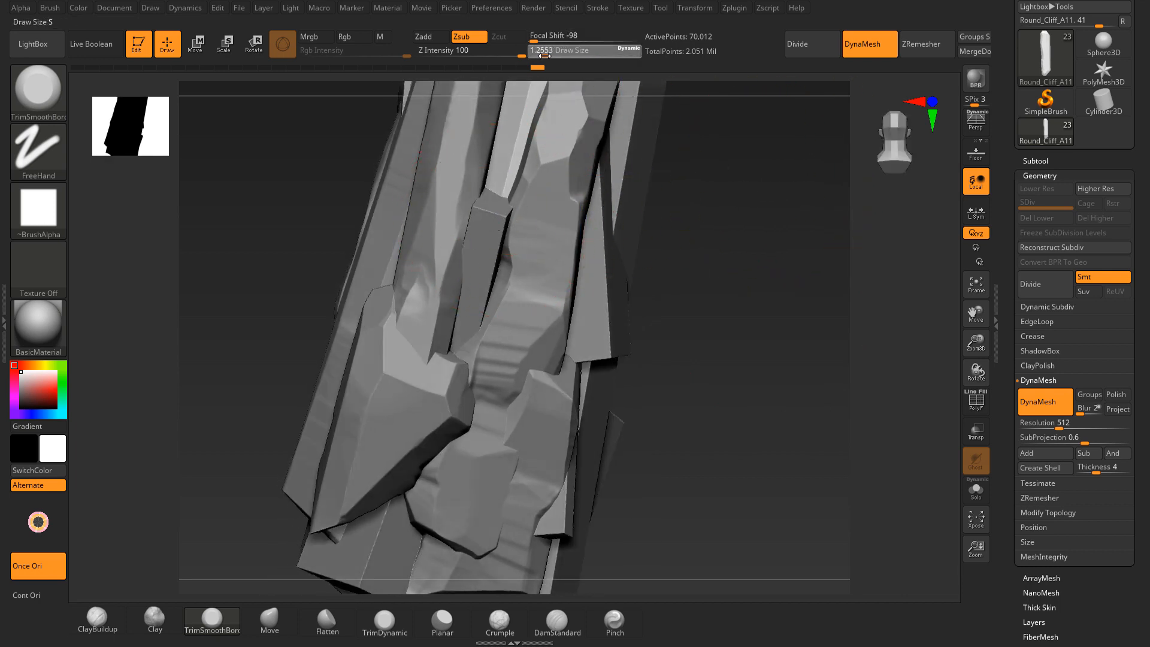
{"action": "left_click", "coordinate": [495, 227], "text": "alt"}
{"action": "left_click_drag", "start_coordinate": [614, 47], "coordinate": [582, 52]}
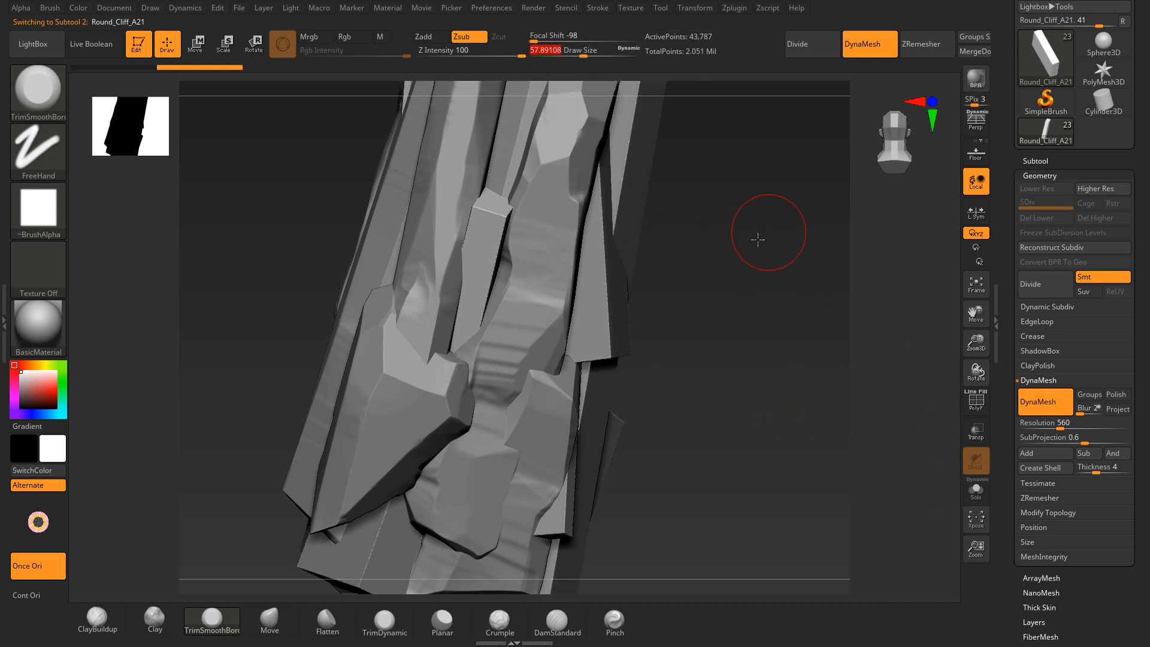
{"action": "left_click_drag", "start_coordinate": [758, 239], "coordinate": [506, 204]}
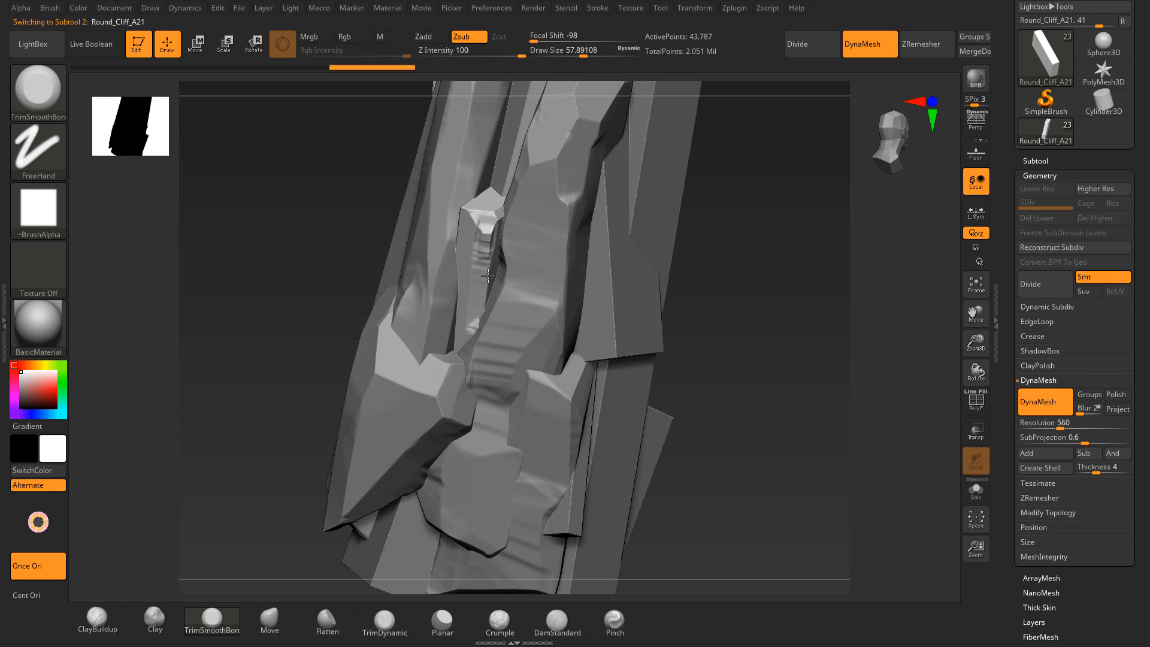
{"action": "left_click_drag", "start_coordinate": [488, 274], "coordinate": [480, 218]}
{"action": "right_click_drag", "start_coordinate": [427, 212], "coordinate": [458, 213]}
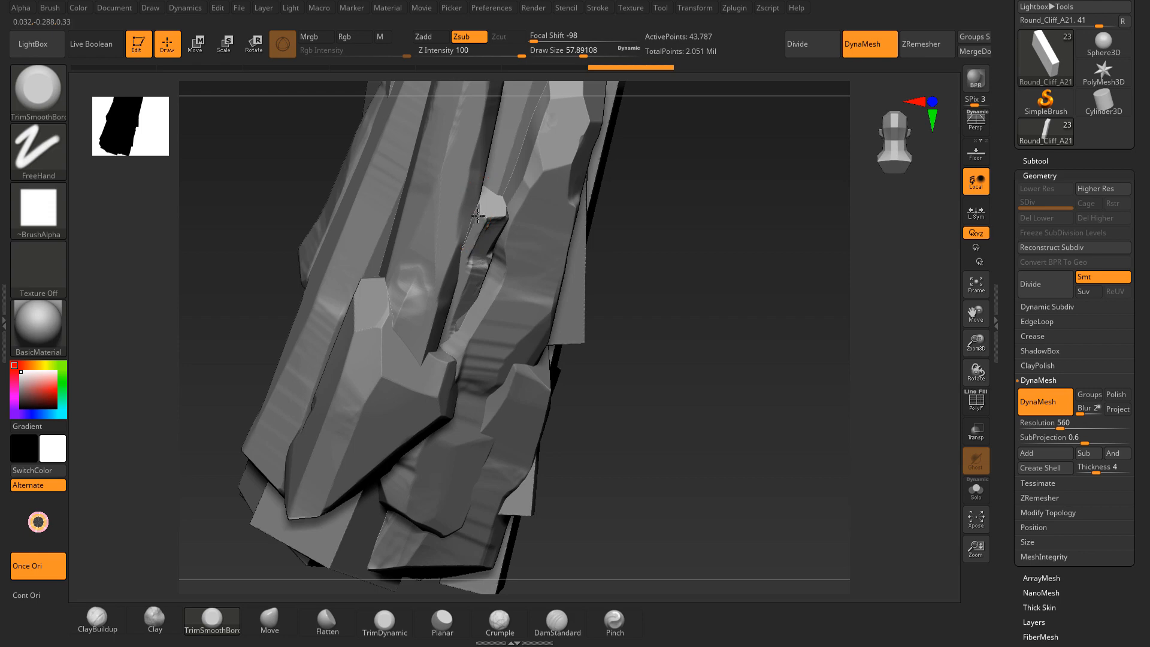
{"action": "left_click_drag", "start_coordinate": [486, 223], "coordinate": [473, 231]}
Step: Isolate the Round_Cliff_A21 block and clean up its rough front cuts, raising the draw size to about 118 for the upper corner
{"action": "mouse_move", "coordinate": [647, 232]}
{"action": "right_mouse_down"}
{"action": "mouse_move", "coordinate": [614, 207]}
{"action": "mouse_move", "coordinate": [682, 136]}
{"action": "right_mouse_up"}
{"action": "left_click", "coordinate": [976, 489]}
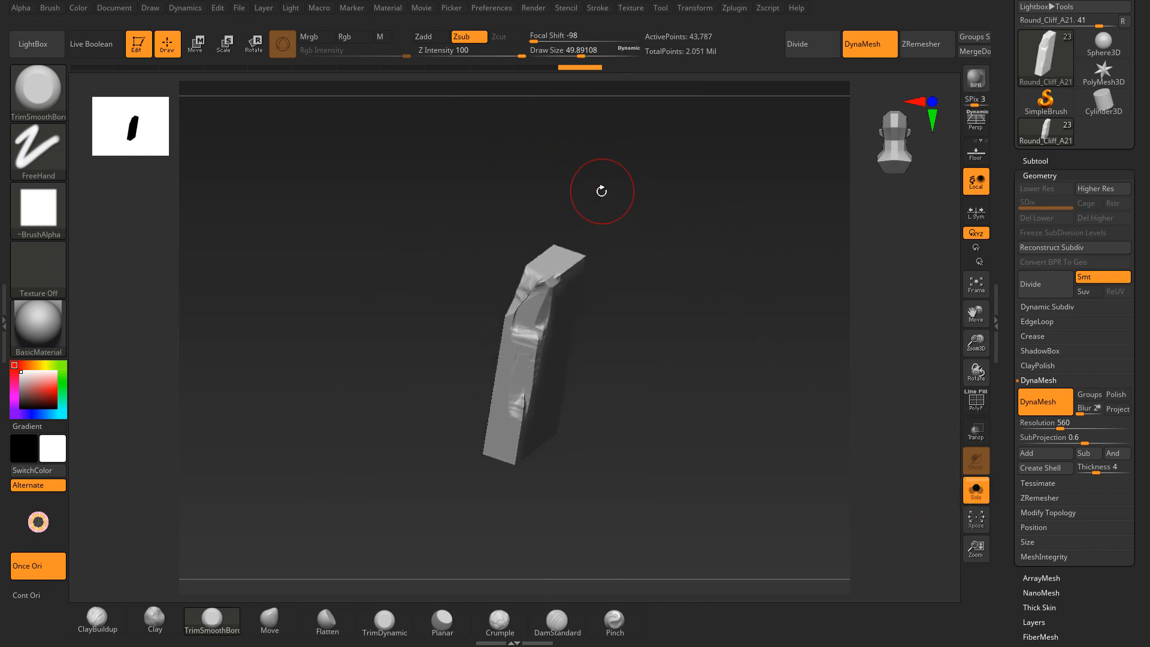
{"action": "mouse_move", "coordinate": [538, 303]}
{"action": "left_mouse_down"}
{"action": "mouse_move", "coordinate": [527, 337]}
{"action": "mouse_move", "coordinate": [542, 293]}
{"action": "left_mouse_up"}
{"action": "left_click_drag", "start_coordinate": [527, 368], "coordinate": [520, 419]}
{"action": "right_click_drag", "start_coordinate": [634, 320], "coordinate": [688, 338]}
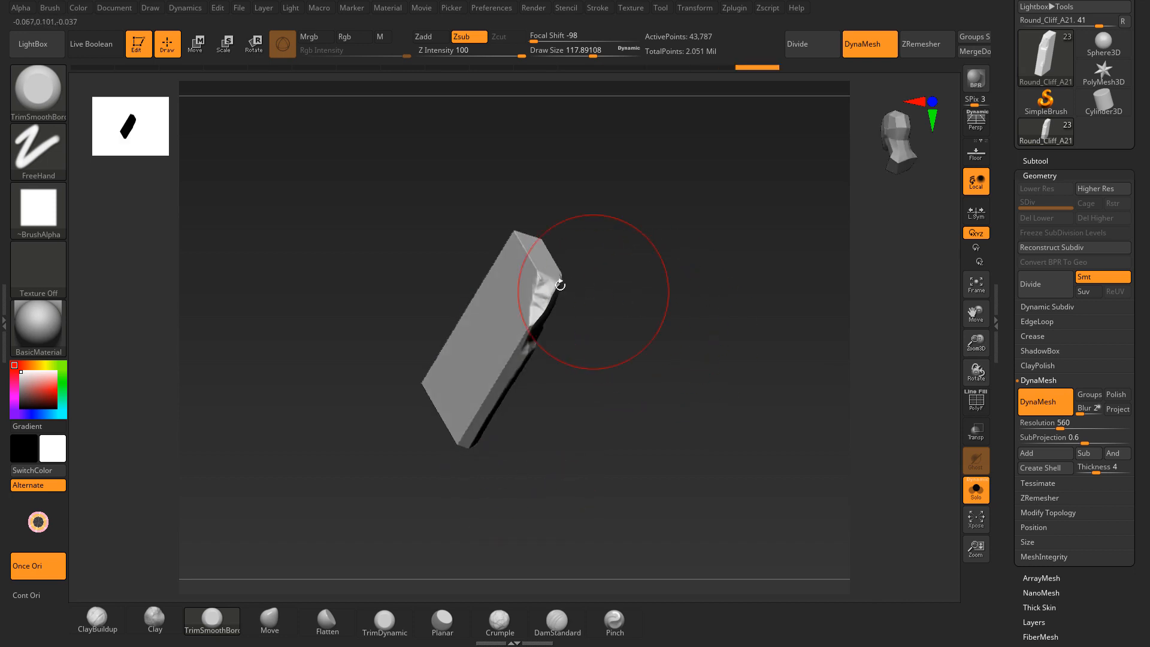
{"action": "mouse_move", "coordinate": [554, 285]}
{"action": "left_mouse_down"}
{"action": "mouse_move", "coordinate": [534, 303]}
{"action": "mouse_move", "coordinate": [544, 290]}
{"action": "left_mouse_up"}
Step: Bevel the top edges and upper corner of the Round_Cliff_A21 block and trim its long front edge
{"action": "mouse_move", "coordinate": [567, 254]}
{"action": "right_mouse_down"}
{"action": "mouse_move", "coordinate": [581, 210]}
{"action": "mouse_move", "coordinate": [566, 253]}
{"action": "right_mouse_up"}
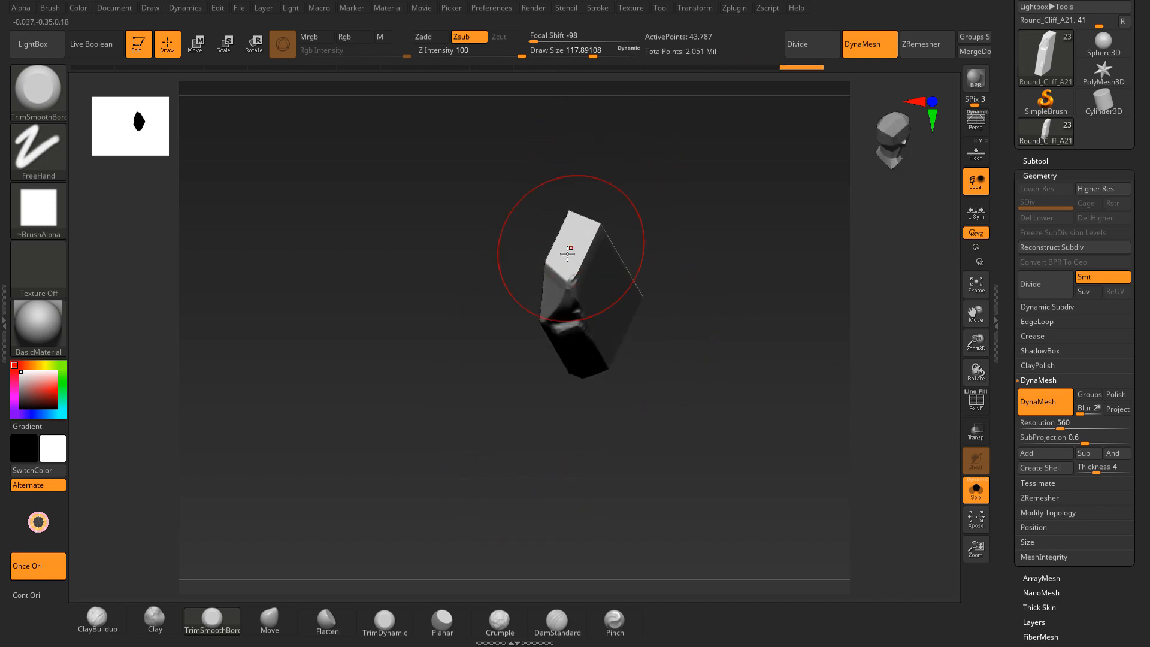
{"action": "mouse_move", "coordinate": [585, 243]}
{"action": "left_mouse_down"}
{"action": "mouse_move", "coordinate": [575, 264]}
{"action": "mouse_move", "coordinate": [590, 231]}
{"action": "left_mouse_up"}
{"action": "mouse_move", "coordinate": [602, 223]}
{"action": "right_mouse_down"}
{"action": "mouse_move", "coordinate": [629, 213]}
{"action": "mouse_move", "coordinate": [562, 236]}
{"action": "right_mouse_up"}
{"action": "left_click_drag", "start_coordinate": [563, 236], "coordinate": [569, 272]}
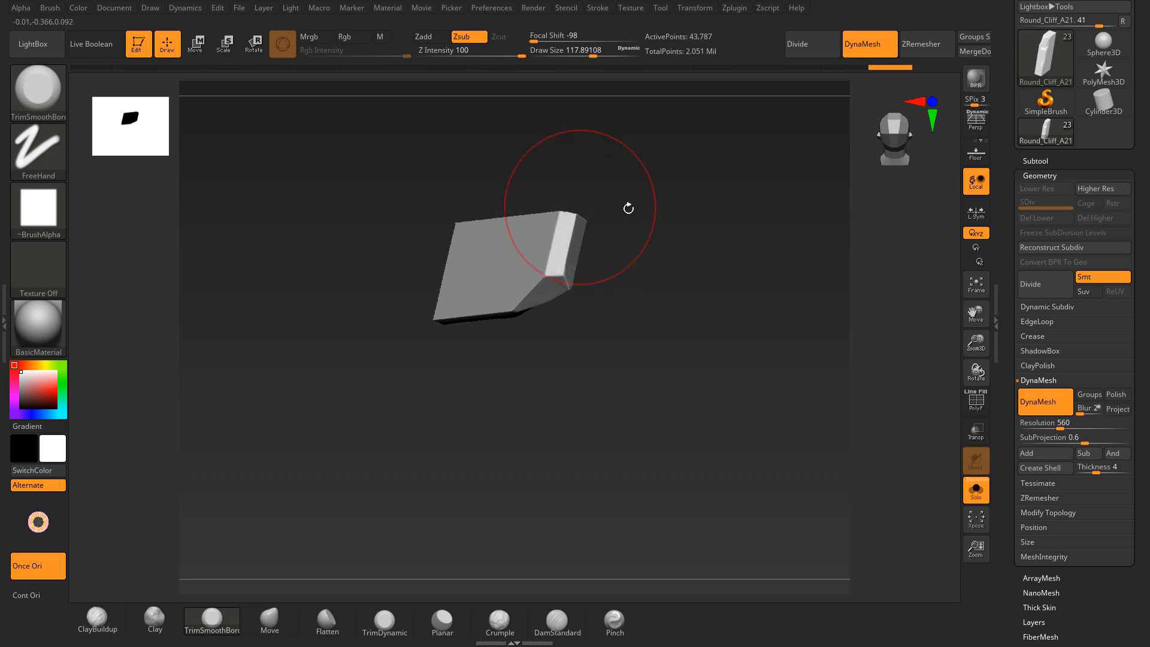
{"action": "mouse_move", "coordinate": [629, 205]}
{"action": "right_mouse_down"}
{"action": "mouse_move", "coordinate": [514, 265]}
{"action": "mouse_move", "coordinate": [518, 296]}
{"action": "right_mouse_up"}
{"action": "mouse_move", "coordinate": [518, 296]}
{"action": "left_mouse_down"}
{"action": "mouse_move", "coordinate": [417, 352]}
{"action": "mouse_move", "coordinate": [523, 365]}
{"action": "left_mouse_up"}
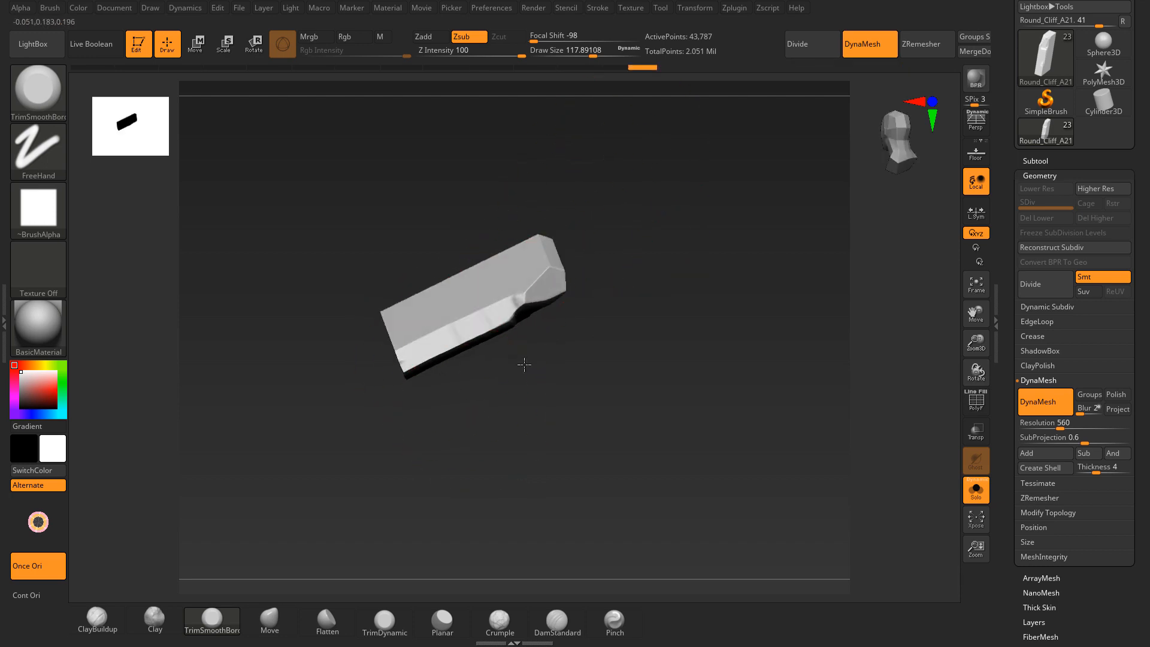
Step: Trim the upper-end edges and corners of the isolated Round_Cliff_A21 block into flat bevels
{"action": "right_click_drag", "start_coordinate": [523, 365], "coordinate": [451, 330]}
{"action": "right_click_drag", "start_coordinate": [541, 276], "coordinate": [459, 346]}
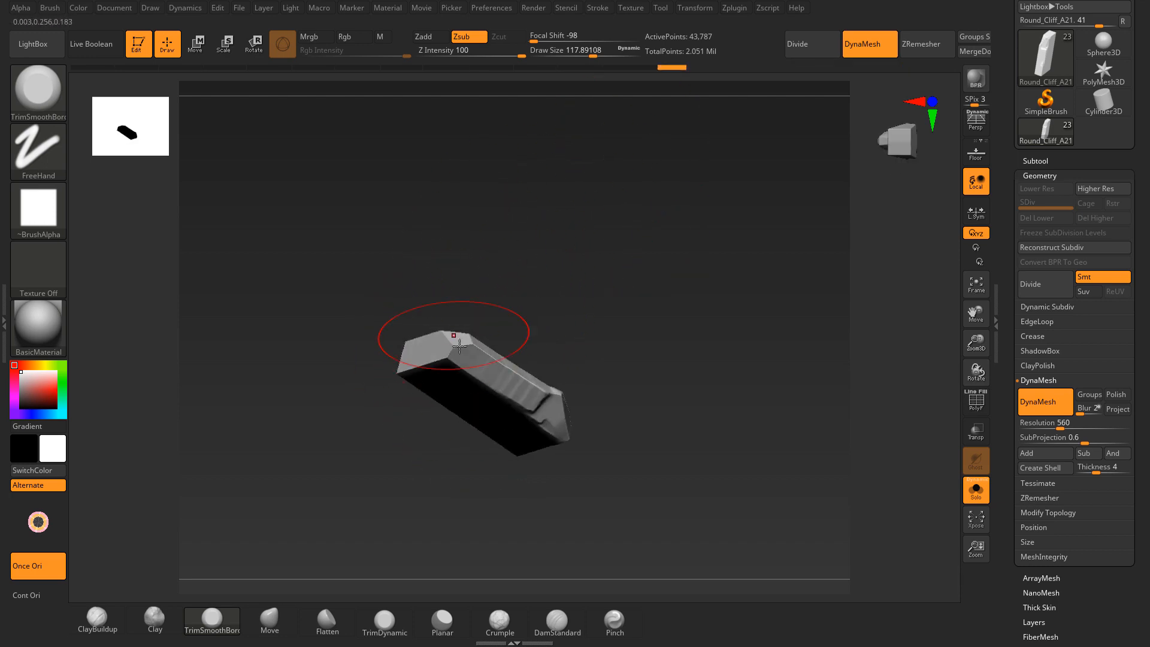
{"action": "left_click_drag", "start_coordinate": [457, 350], "coordinate": [469, 343]}
{"action": "right_click_drag", "start_coordinate": [467, 293], "coordinate": [437, 352]}
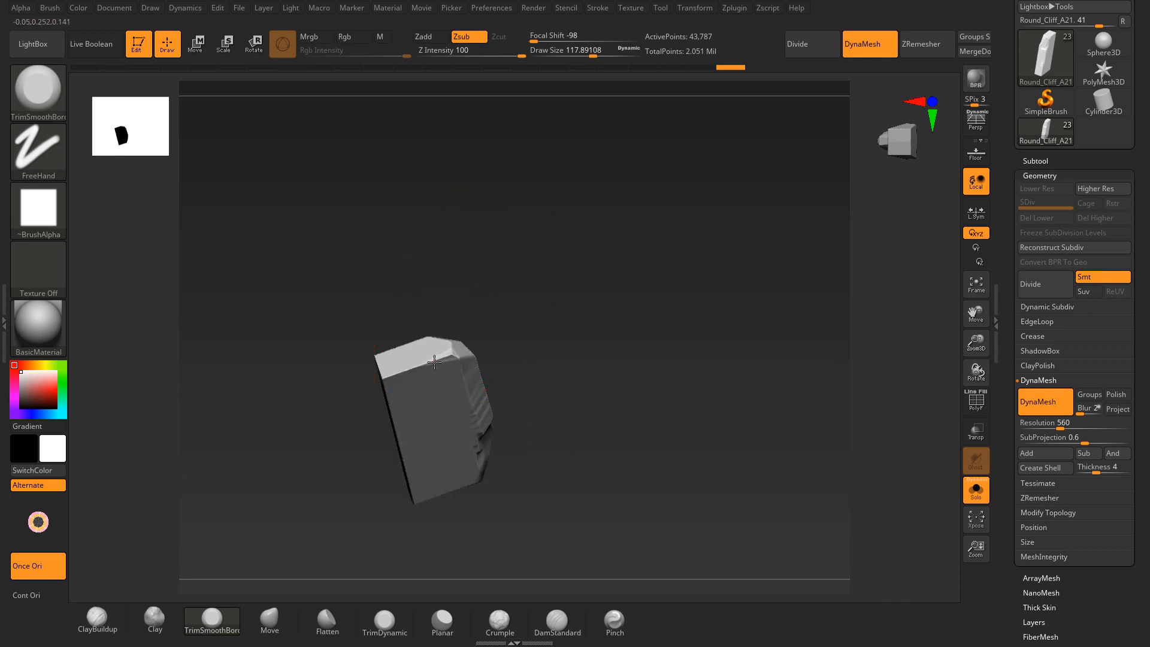
{"action": "left_click_drag", "start_coordinate": [434, 362], "coordinate": [407, 371]}
{"action": "right_click_drag", "start_coordinate": [427, 259], "coordinate": [444, 358]}
{"action": "left_click_drag", "start_coordinate": [426, 334], "coordinate": [390, 358]}
{"action": "right_click_drag", "start_coordinate": [424, 396], "coordinate": [440, 348]}
{"action": "right_click_drag", "start_coordinate": [498, 324], "coordinate": [611, 215], "text": "alt"}
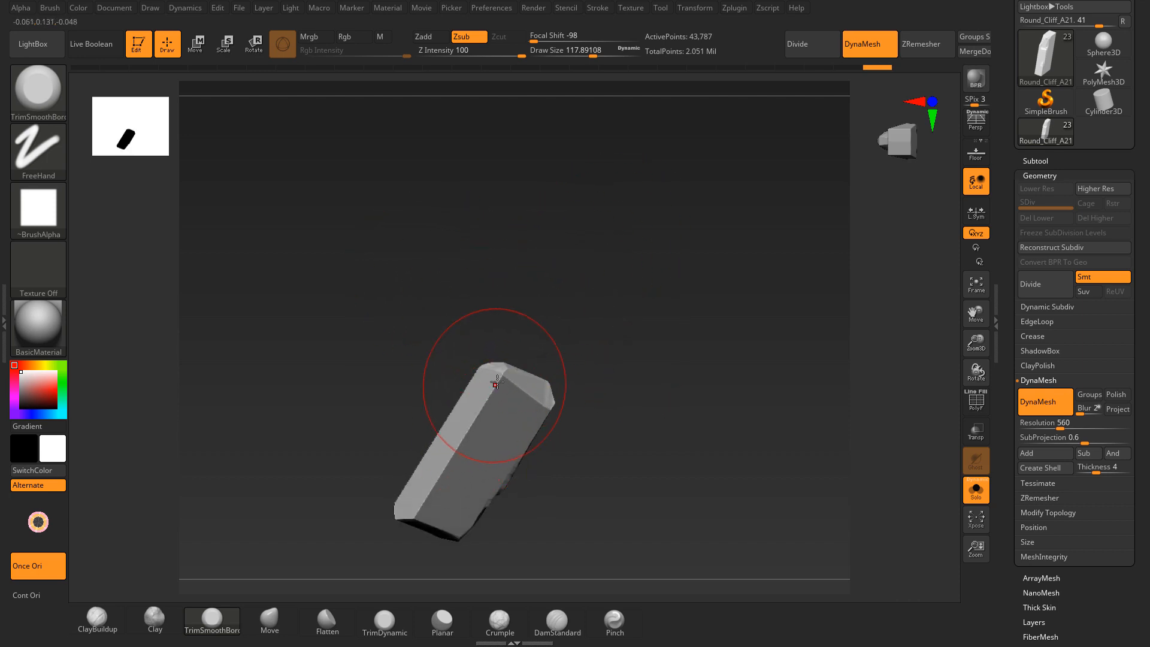
Step: Cut bevels along the remaining long edges of the Round_Cliff_A21 block
{"action": "left_click_drag", "start_coordinate": [496, 382], "coordinate": [451, 462]}
{"action": "left_click_drag", "start_coordinate": [421, 508], "coordinate": [450, 460]}
{"action": "mouse_move", "coordinate": [455, 322]}
{"action": "right_mouse_down"}
{"action": "mouse_move", "coordinate": [474, 316]}
{"action": "mouse_move", "coordinate": [486, 333]}
{"action": "mouse_move", "coordinate": [419, 376]}
{"action": "right_mouse_up"}
{"action": "mouse_move", "coordinate": [418, 376]}
{"action": "left_mouse_down"}
{"action": "mouse_move", "coordinate": [390, 398]}
{"action": "mouse_move", "coordinate": [412, 457]}
{"action": "left_mouse_up"}
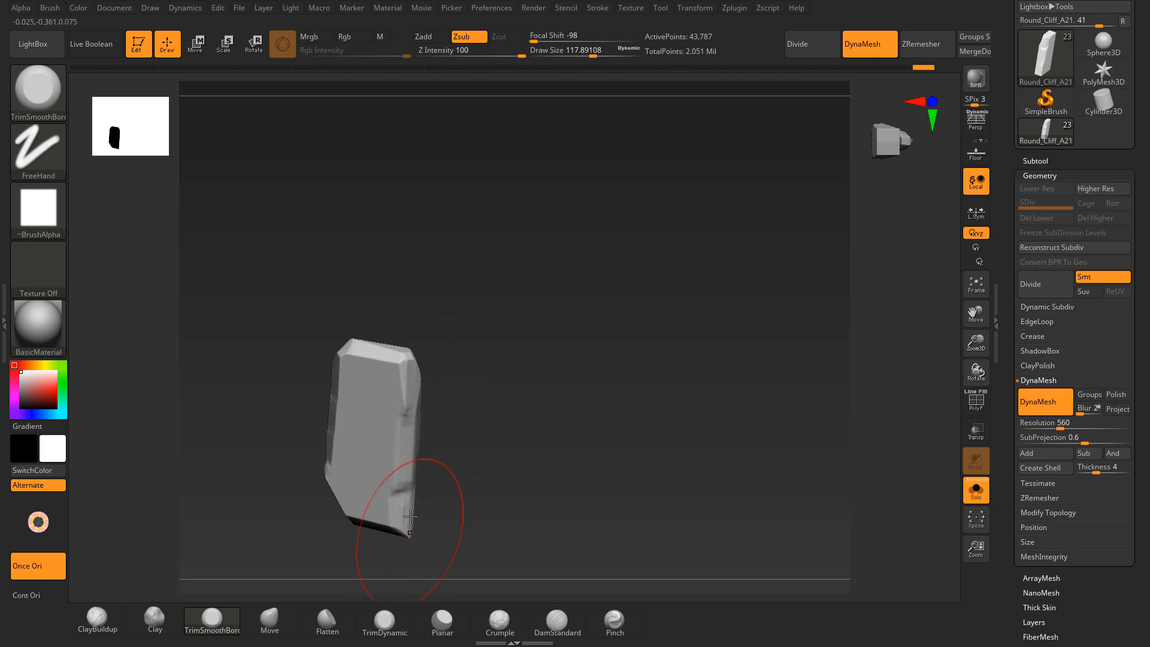
{"action": "mouse_move", "coordinate": [403, 493]}
{"action": "right_mouse_down"}
{"action": "mouse_move", "coordinate": [456, 359]}
{"action": "mouse_move", "coordinate": [416, 539]}
{"action": "right_mouse_up"}
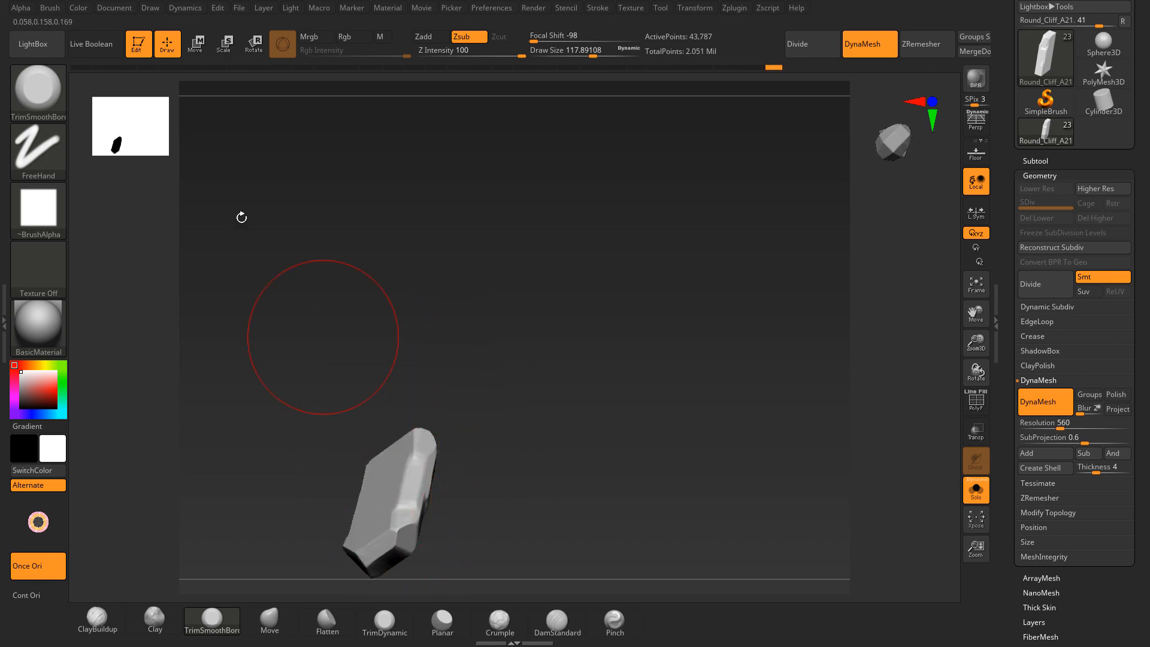
Step: Show the whole cliff, select the neighbouring Round_Cliff_A16 block and trim its front ridge into facets
{"action": "left_click", "coordinate": [975, 488]}
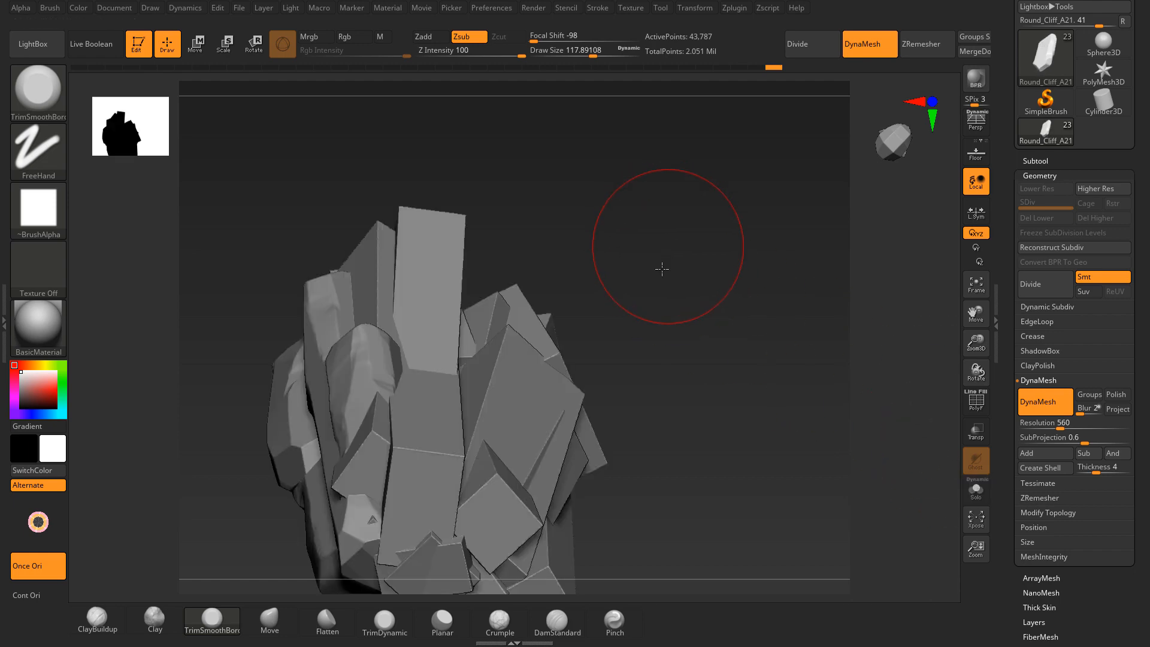
{"action": "right_click_drag", "start_coordinate": [662, 267], "coordinate": [497, 312]}
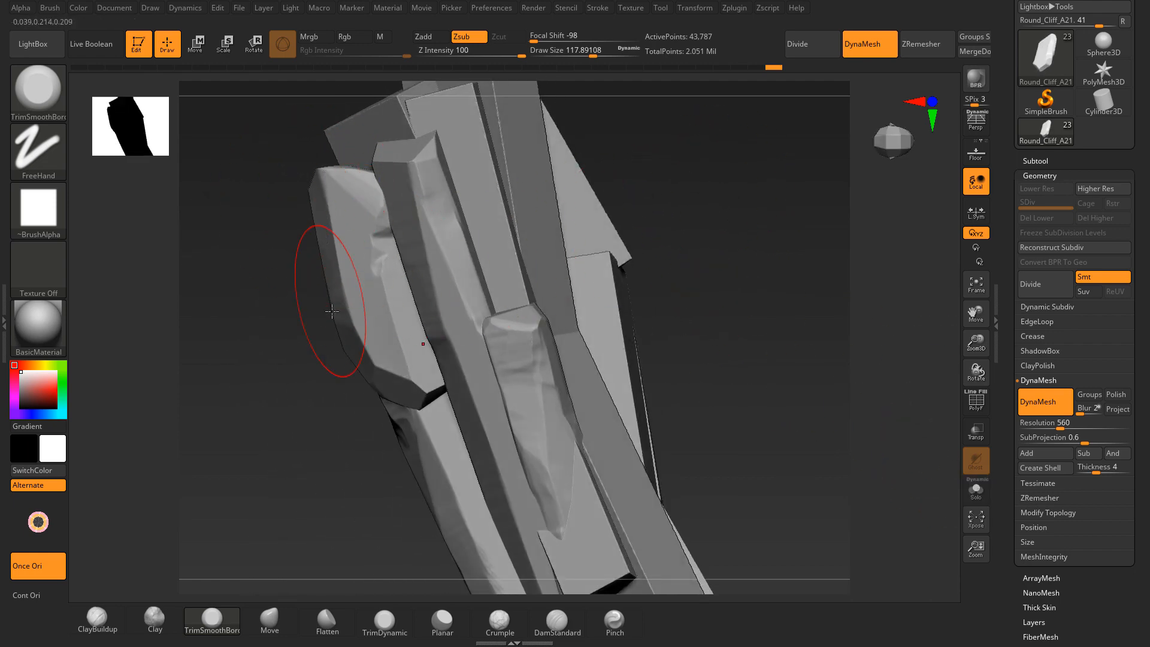
{"action": "right_click_drag", "start_coordinate": [320, 406], "coordinate": [341, 260]}
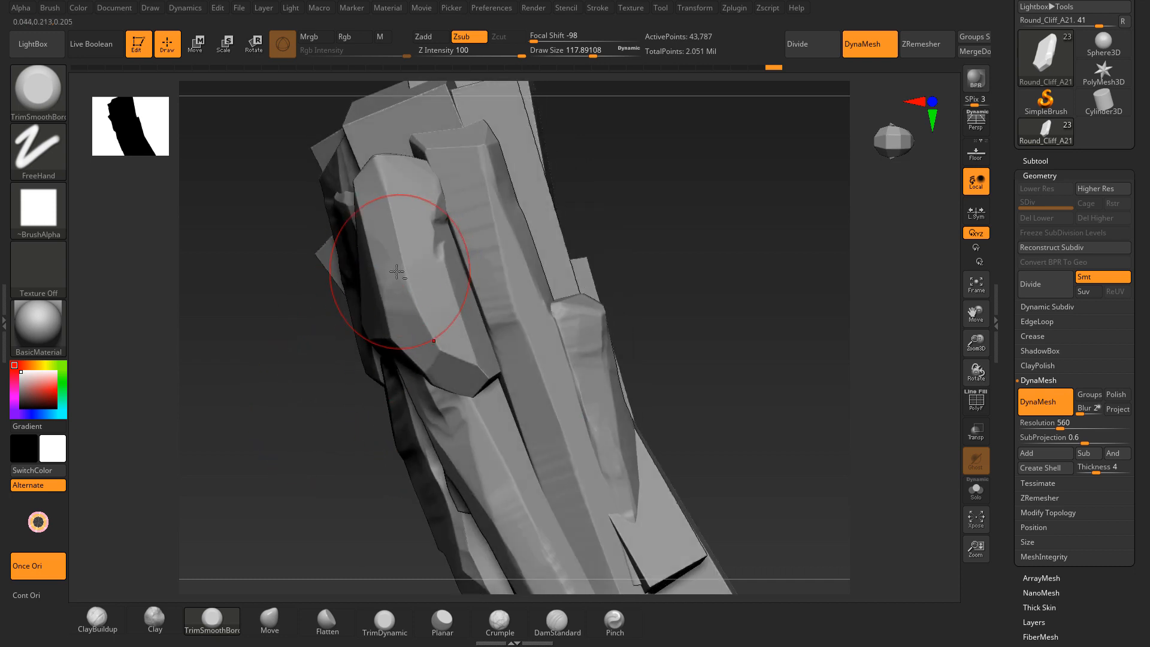
{"action": "left_click", "coordinate": [383, 222], "text": "alt"}
{"action": "left_click_drag", "start_coordinate": [383, 222], "coordinate": [426, 347]}
{"action": "left_click_drag", "start_coordinate": [389, 297], "coordinate": [411, 320]}
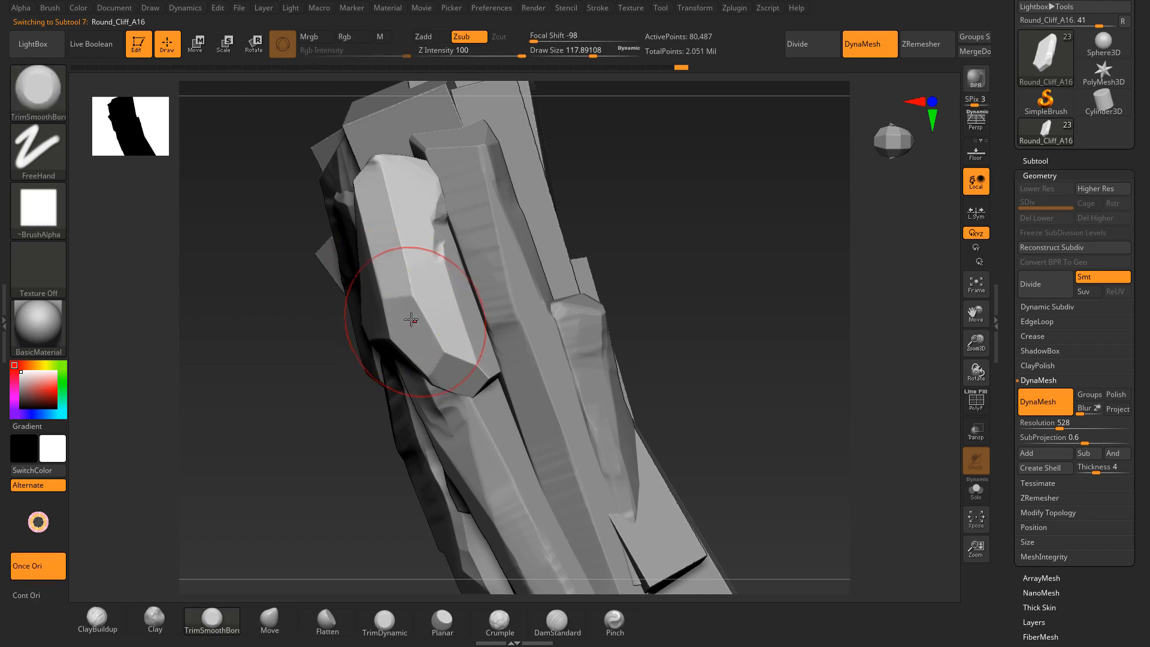
{"action": "left_click_drag", "start_coordinate": [346, 280], "coordinate": [528, 192]}
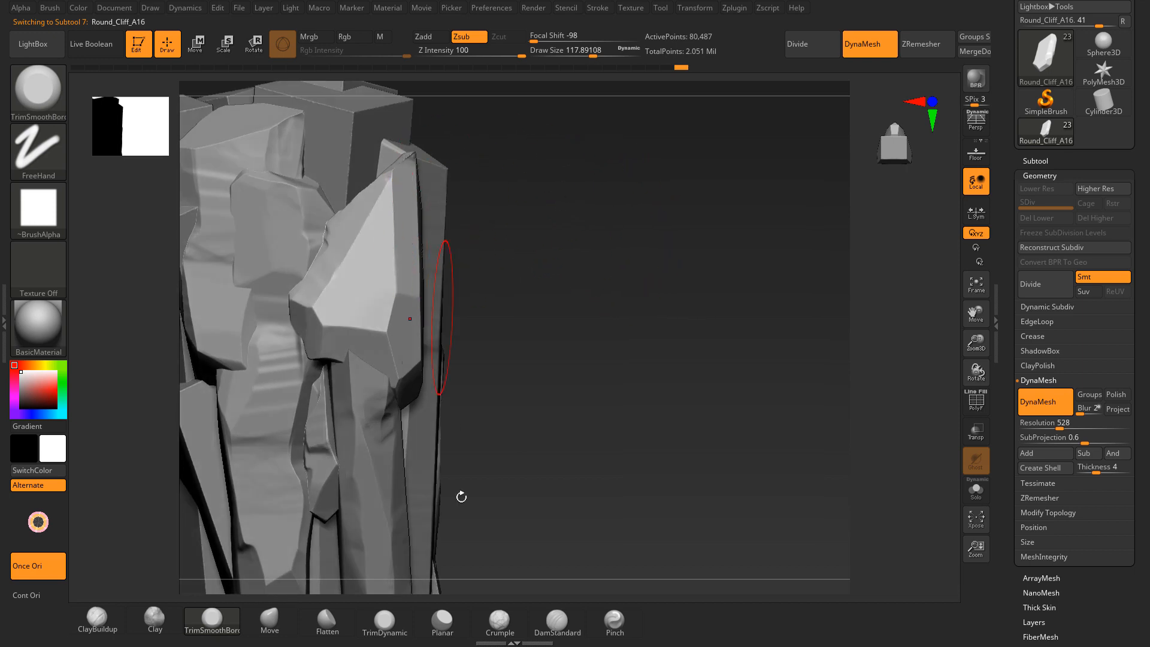
{"action": "left_click_drag", "start_coordinate": [448, 259], "coordinate": [451, 520]}
{"action": "left_click_drag", "start_coordinate": [564, 220], "coordinate": [488, 154]}
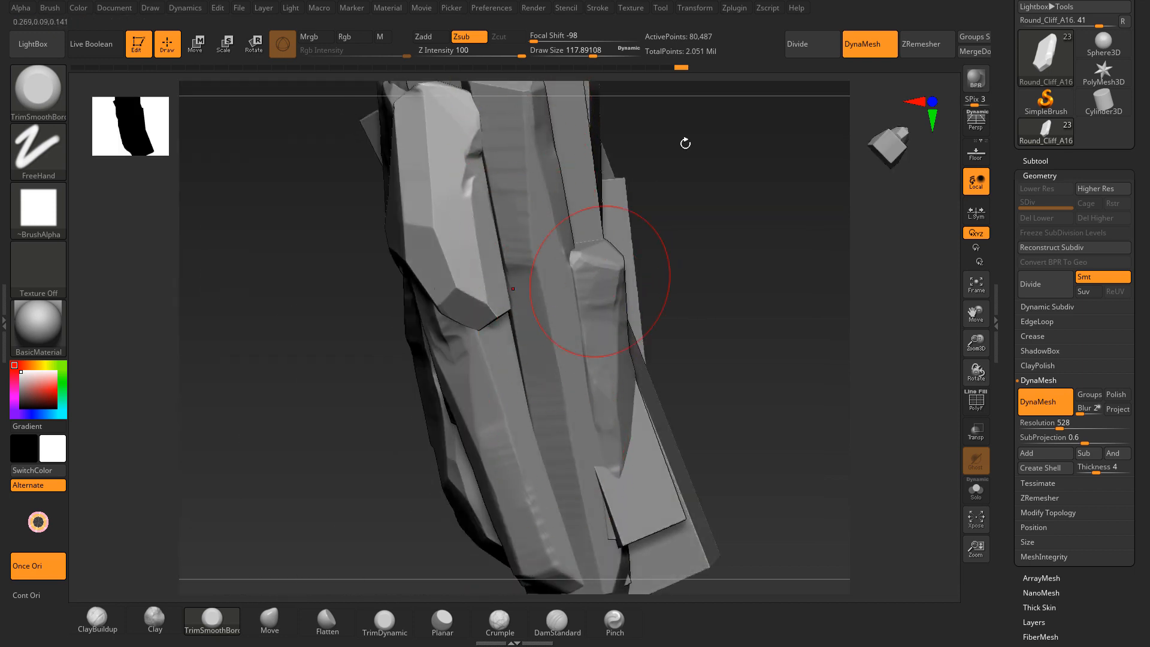
Step: Select the Round_Cliff_A9 block, check it in isolation and trim its protruding lower corner within the full cliff
{"action": "left_click_drag", "start_coordinate": [683, 142], "coordinate": [597, 275]}
{"action": "left_click_drag", "start_coordinate": [708, 170], "coordinate": [523, 342]}
{"action": "left_click", "coordinate": [544, 330], "text": "alt"}
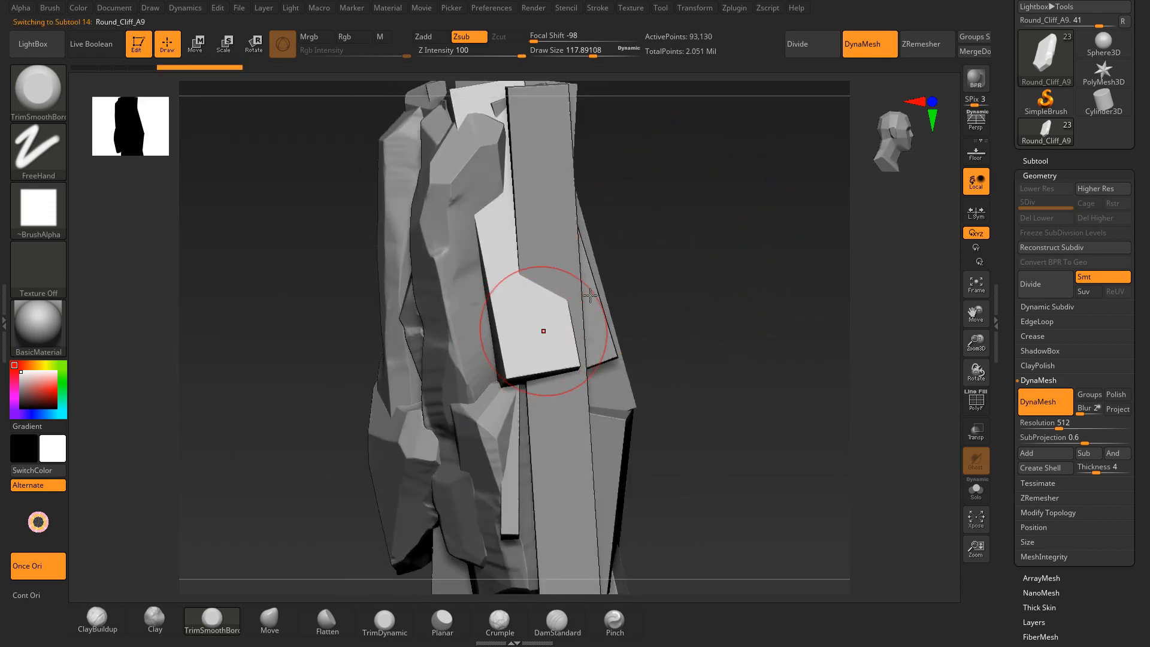
{"action": "left_click", "coordinate": [976, 490]}
{"action": "left_click_drag", "start_coordinate": [727, 349], "coordinate": [590, 260]}
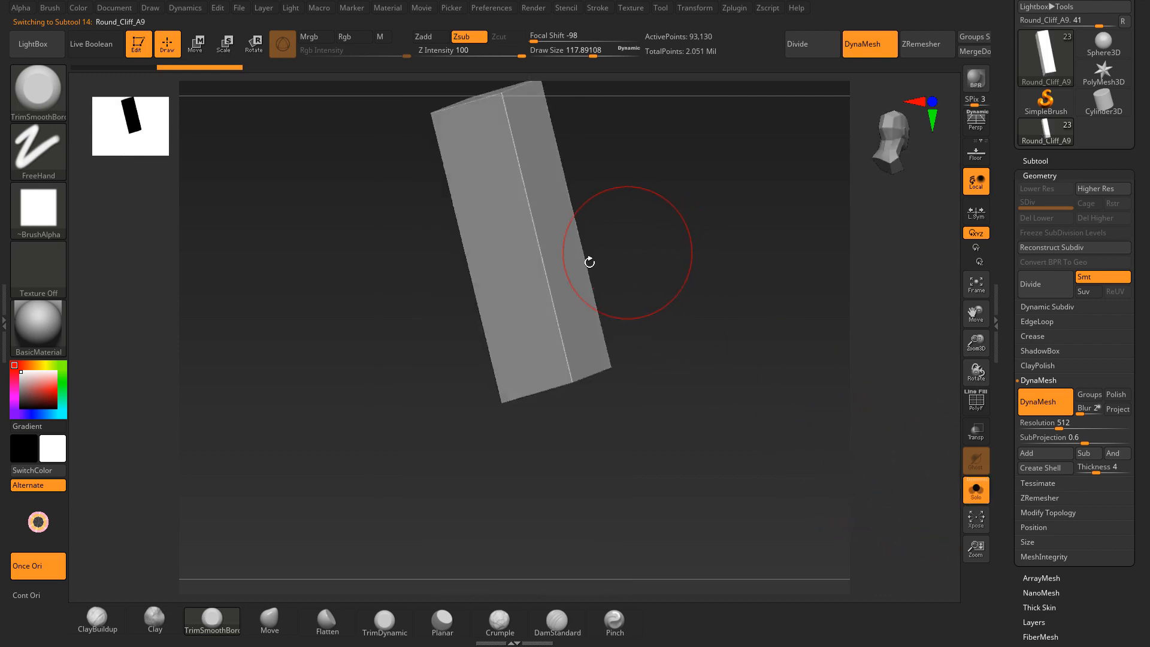
{"action": "left_click", "coordinate": [975, 490]}
{"action": "mouse_move", "coordinate": [673, 305]}
{"action": "left_mouse_down"}
{"action": "mouse_move", "coordinate": [647, 257]}
{"action": "mouse_move", "coordinate": [551, 305]}
{"action": "mouse_move", "coordinate": [544, 336]}
{"action": "left_mouse_up"}
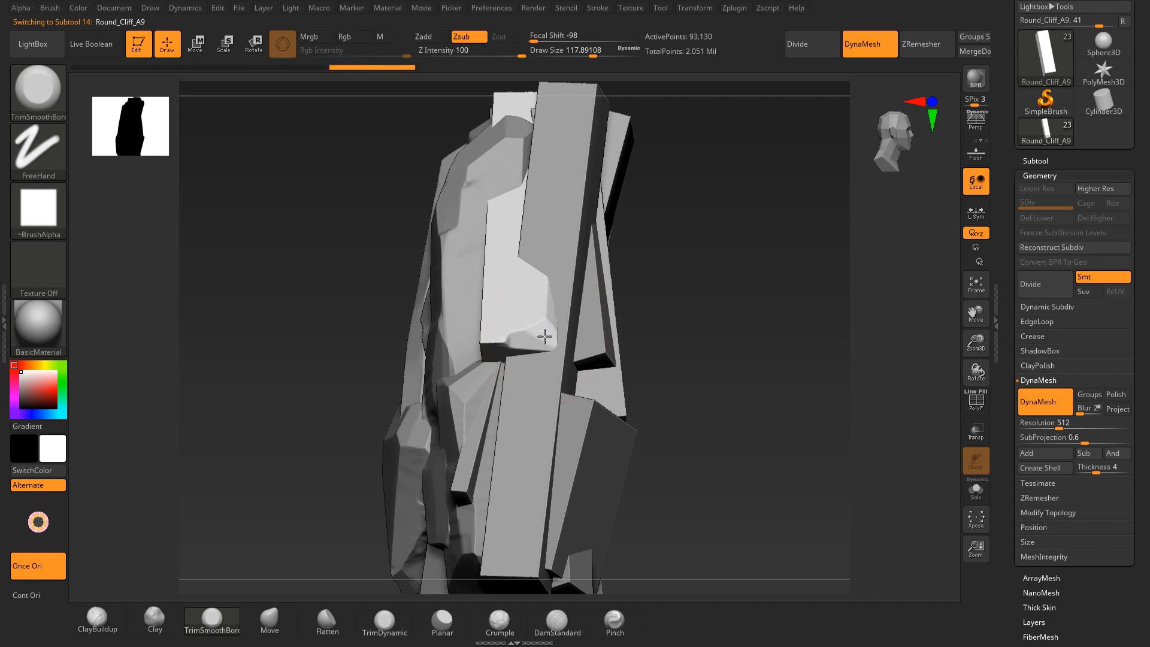
Step: Trim the exposed lower end, long side edge and top corner of the Round_Cliff_A9 block
{"action": "mouse_move", "coordinate": [688, 264]}
{"action": "left_mouse_down"}
{"action": "mouse_move", "coordinate": [488, 333]}
{"action": "mouse_move", "coordinate": [479, 279]}
{"action": "left_mouse_up"}
{"action": "left_click_drag", "start_coordinate": [490, 327], "coordinate": [459, 199]}
{"action": "left_click_drag", "start_coordinate": [484, 305], "coordinate": [473, 239]}
{"action": "mouse_move", "coordinate": [617, 167]}
{"action": "left_mouse_down"}
{"action": "mouse_move", "coordinate": [646, 244]}
{"action": "mouse_move", "coordinate": [497, 240]}
{"action": "mouse_move", "coordinate": [474, 247]}
{"action": "mouse_move", "coordinate": [484, 265]}
{"action": "left_mouse_up"}
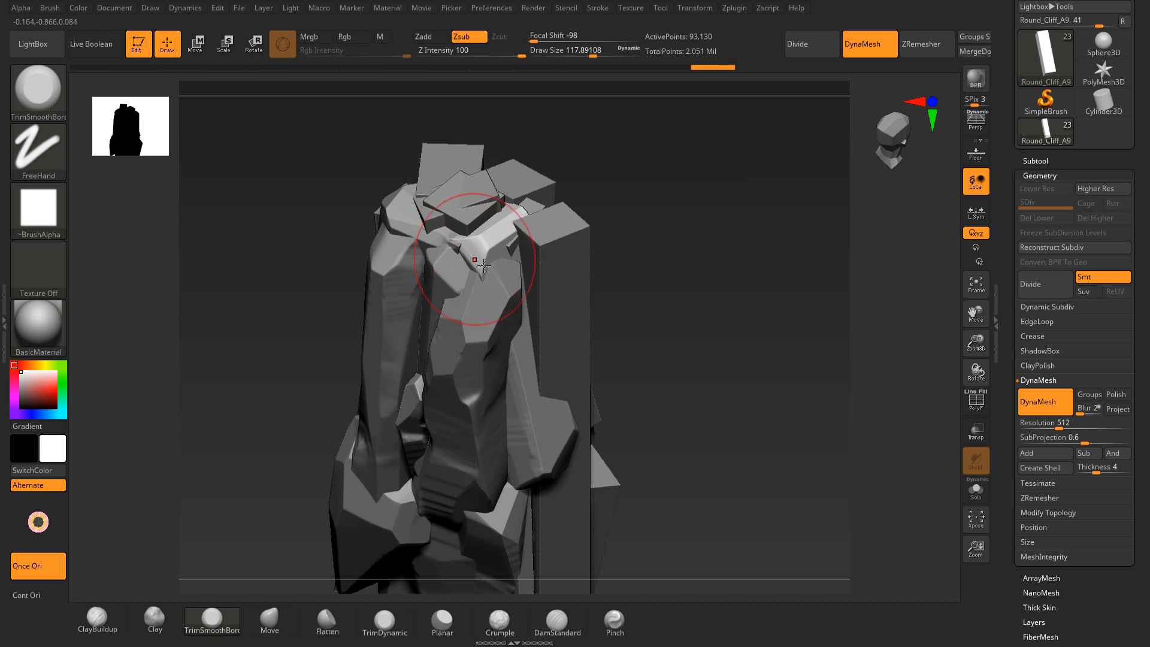
Step: Isolate the Round_Cliff_A9 block and flatten its rough long front edge with the Planar brush
{"action": "left_click", "coordinate": [975, 489]}
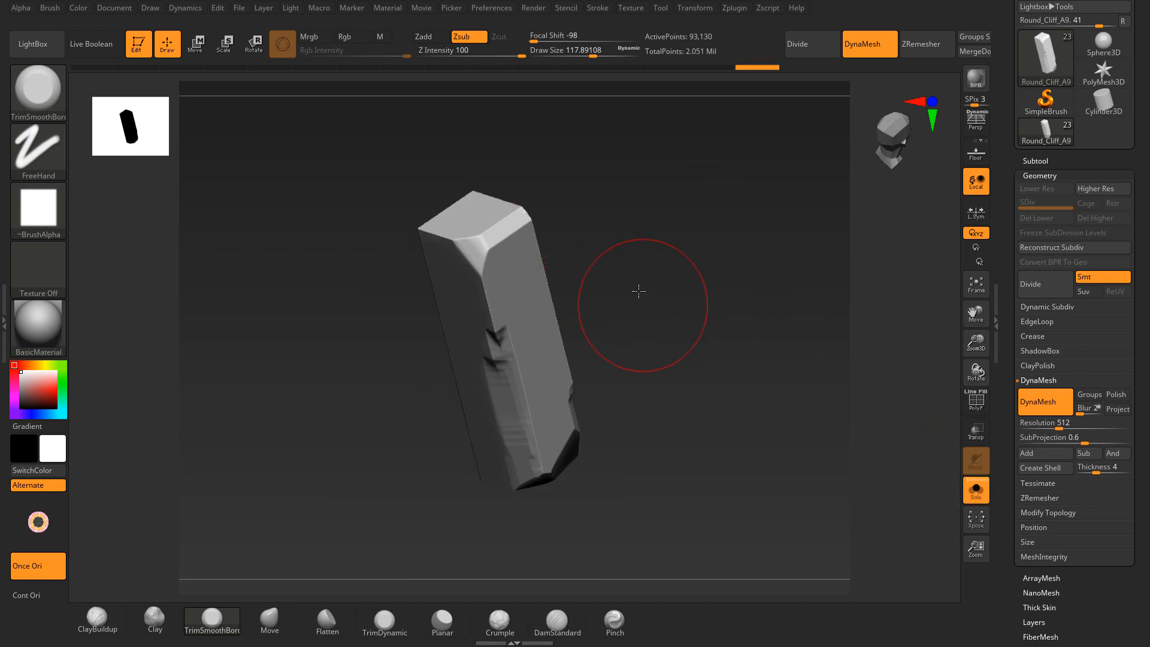
{"action": "left_click_drag", "start_coordinate": [638, 291], "coordinate": [482, 567]}
{"action": "left_click", "coordinate": [442, 623]}
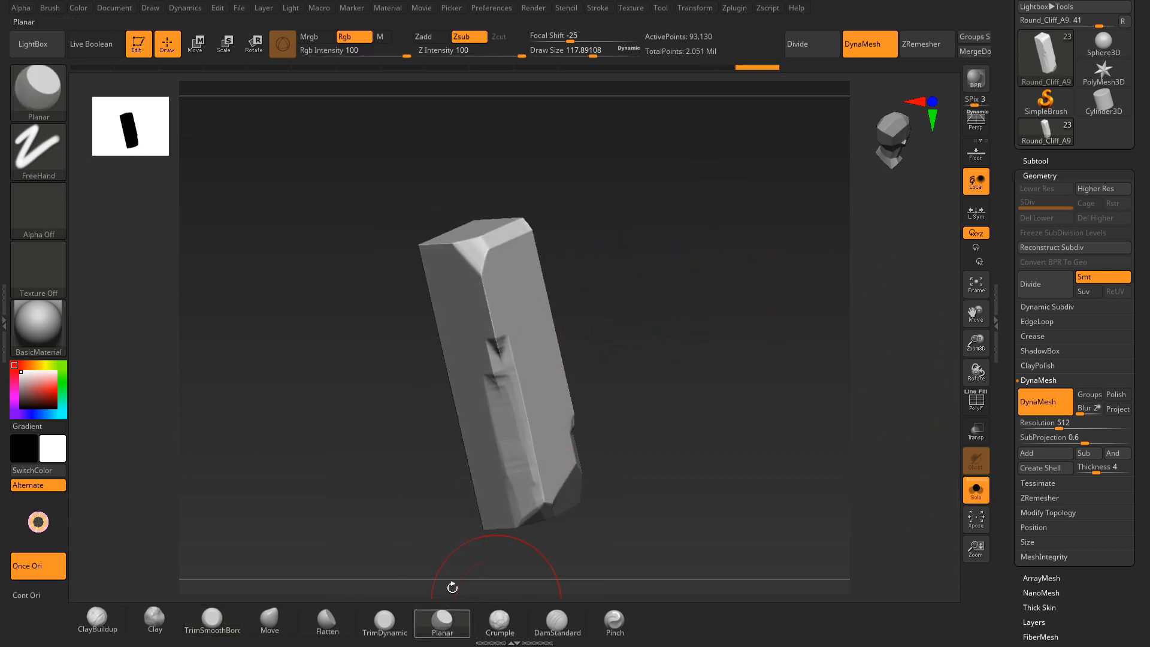
{"action": "mouse_move", "coordinate": [536, 480]}
{"action": "left_mouse_down"}
{"action": "mouse_move", "coordinate": [484, 329]}
{"action": "mouse_move", "coordinate": [480, 270]}
{"action": "left_mouse_up"}
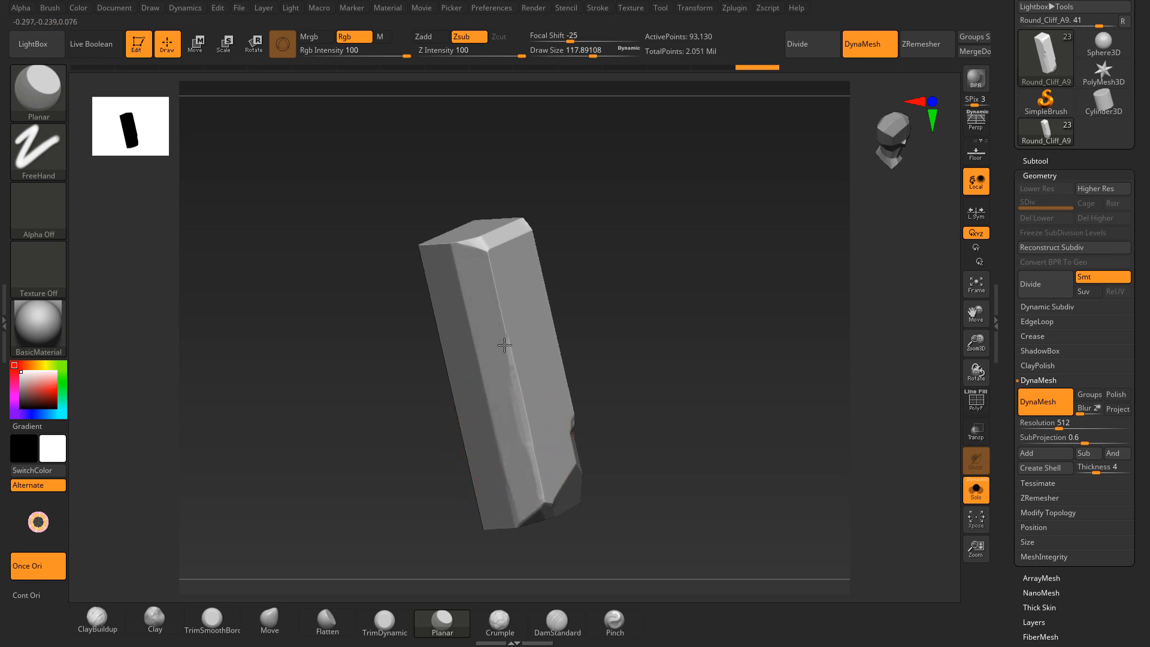
{"action": "mouse_move", "coordinate": [613, 258]}
{"action": "left_mouse_down"}
{"action": "mouse_move", "coordinate": [616, 190]}
{"action": "mouse_move", "coordinate": [581, 234]}
{"action": "mouse_move", "coordinate": [576, 263]}
{"action": "left_mouse_up"}
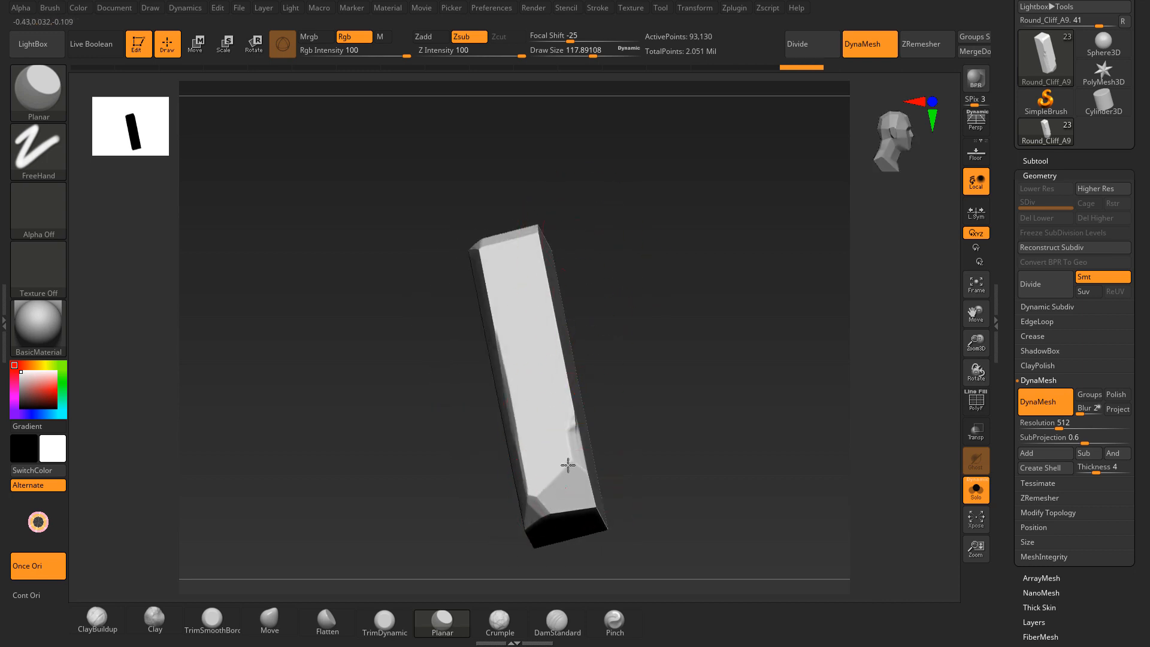
Step: Flatten the notched opposite long edge and the top edges of the Round_Cliff_A9 block with the Planar brush
{"action": "left_click_drag", "start_coordinate": [568, 465], "coordinate": [556, 359]}
{"action": "mouse_move", "coordinate": [635, 389]}
{"action": "left_mouse_down"}
{"action": "mouse_move", "coordinate": [593, 419]}
{"action": "mouse_move", "coordinate": [537, 118]}
{"action": "left_mouse_up"}
{"action": "mouse_move", "coordinate": [614, 143]}
{"action": "left_mouse_down"}
{"action": "mouse_move", "coordinate": [627, 228]}
{"action": "mouse_move", "coordinate": [645, 229]}
{"action": "mouse_move", "coordinate": [505, 266]}
{"action": "mouse_move", "coordinate": [518, 253]}
{"action": "left_mouse_up"}
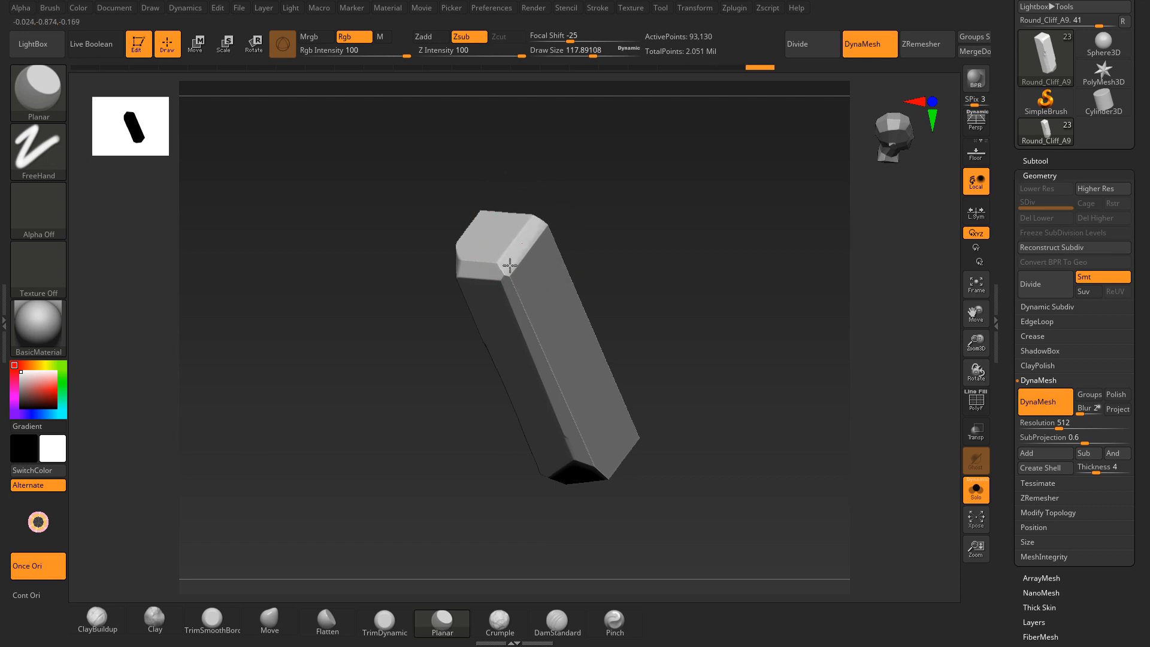
Step: Cut a facet into the upper front corner of the Round_Cliff_A9 block with the TrimSmoothBorder brush
{"action": "left_click", "coordinate": [213, 623]}
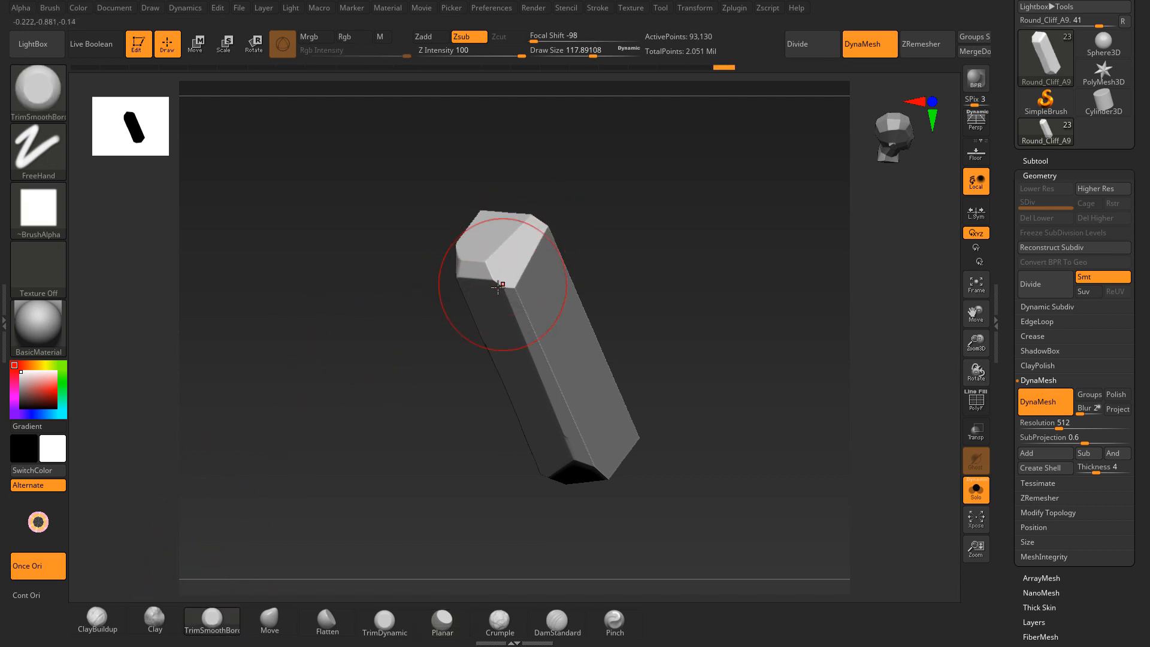
{"action": "left_click_drag", "start_coordinate": [506, 287], "coordinate": [520, 296]}
{"action": "mouse_move", "coordinate": [641, 306]}
{"action": "left_mouse_down"}
{"action": "mouse_move", "coordinate": [647, 270]}
{"action": "mouse_move", "coordinate": [608, 303]}
{"action": "left_mouse_up"}
Step: Rework the long edge below the upper facet with ClayBuildup and flatten it into an uneven bevel with Planar
{"action": "left_click", "coordinate": [104, 623]}
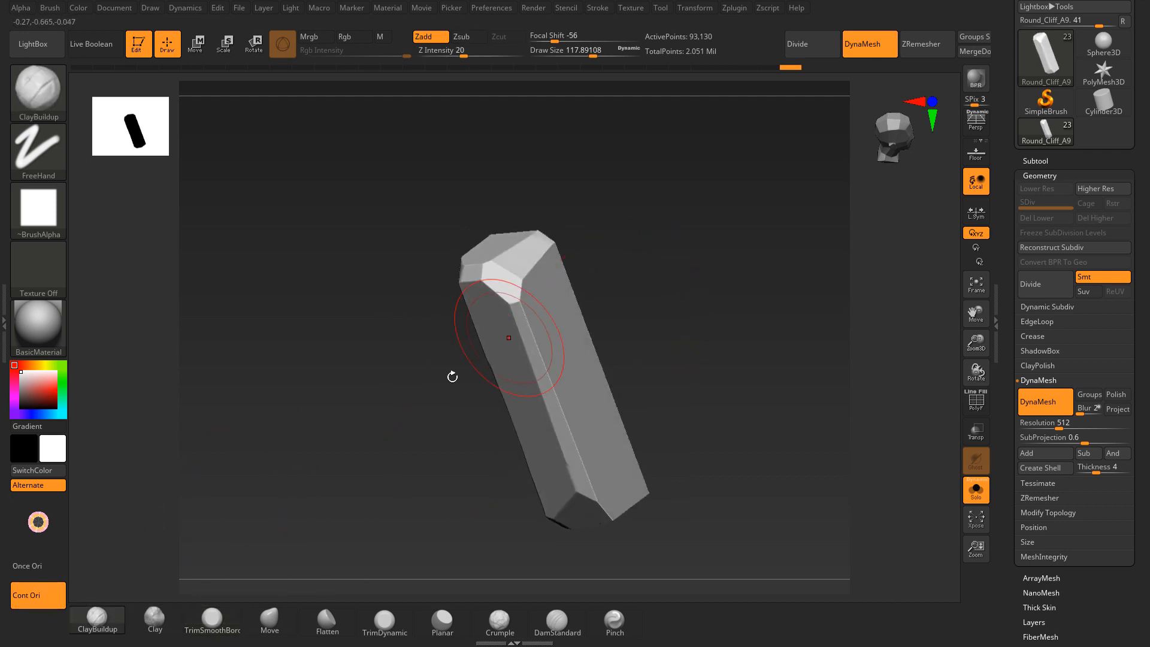
{"action": "mouse_move", "coordinate": [568, 364]}
{"action": "left_mouse_down"}
{"action": "mouse_move", "coordinate": [580, 383]}
{"action": "mouse_move", "coordinate": [527, 263]}
{"action": "mouse_move", "coordinate": [593, 432]}
{"action": "mouse_move", "coordinate": [508, 257]}
{"action": "left_mouse_up"}
{"action": "left_click", "coordinate": [442, 620]}
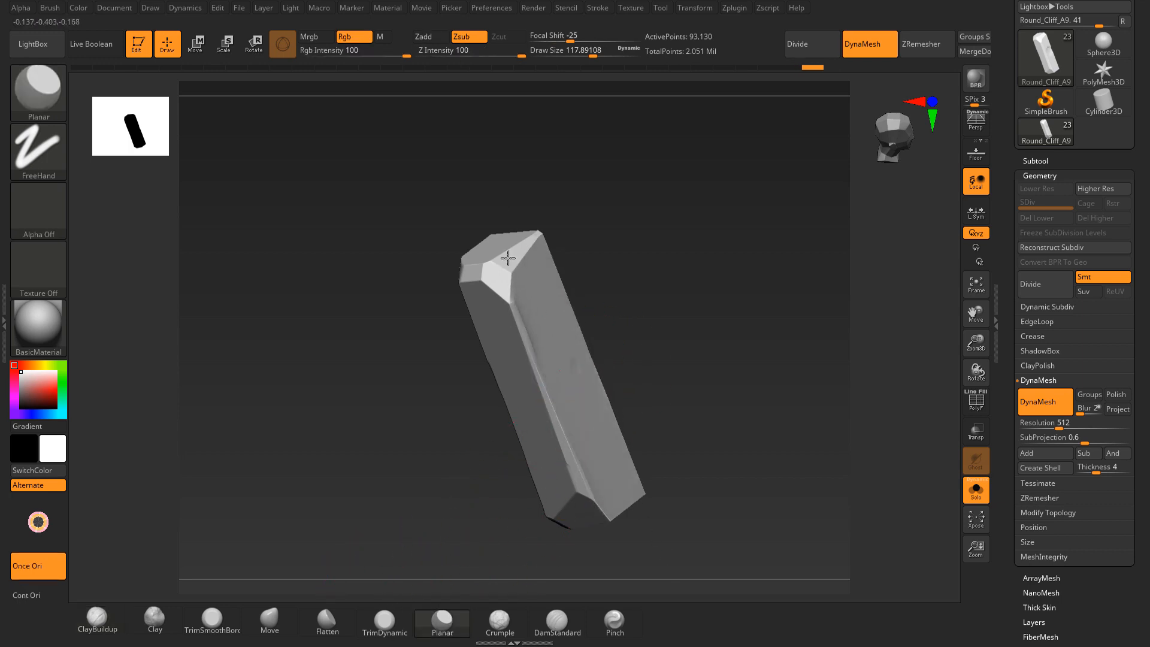
{"action": "mouse_move", "coordinate": [630, 242]}
{"action": "left_mouse_down"}
{"action": "mouse_move", "coordinate": [637, 174]}
{"action": "mouse_move", "coordinate": [626, 227]}
{"action": "left_mouse_up"}
Step: Trim the lower-end edges and the remaining upper corner of the Round_Cliff_A9 block with the TrimSmoothBorder brush
{"action": "left_click", "coordinate": [218, 617]}
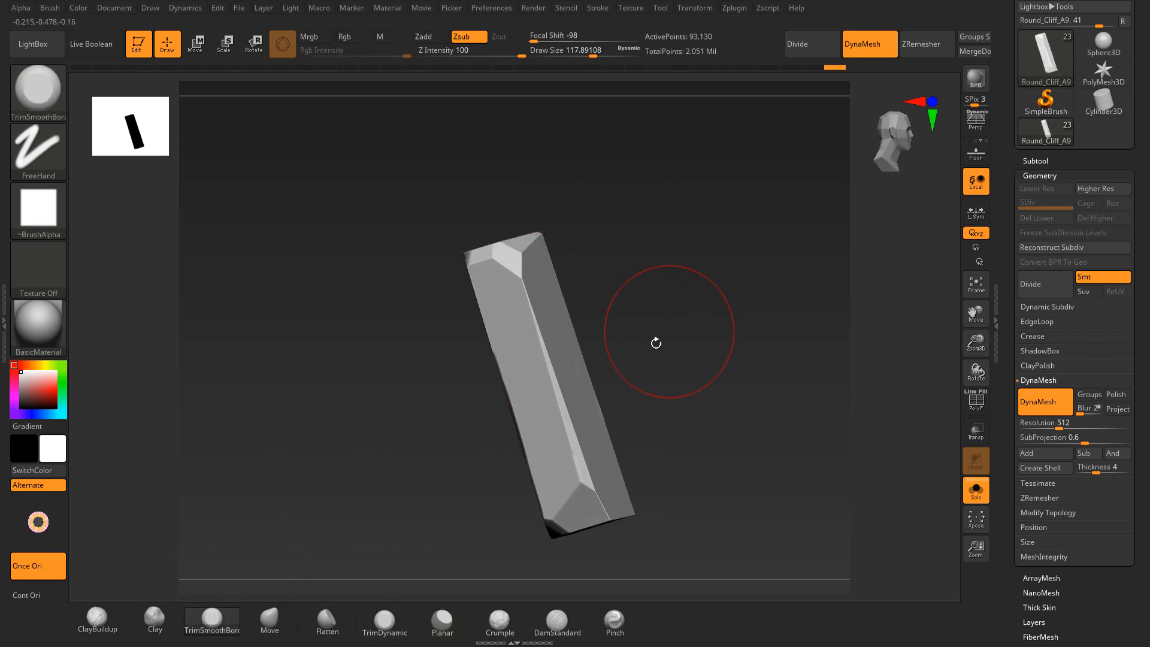
{"action": "mouse_move", "coordinate": [659, 339]}
{"action": "left_mouse_down"}
{"action": "mouse_move", "coordinate": [644, 419]}
{"action": "mouse_move", "coordinate": [611, 461]}
{"action": "left_mouse_up"}
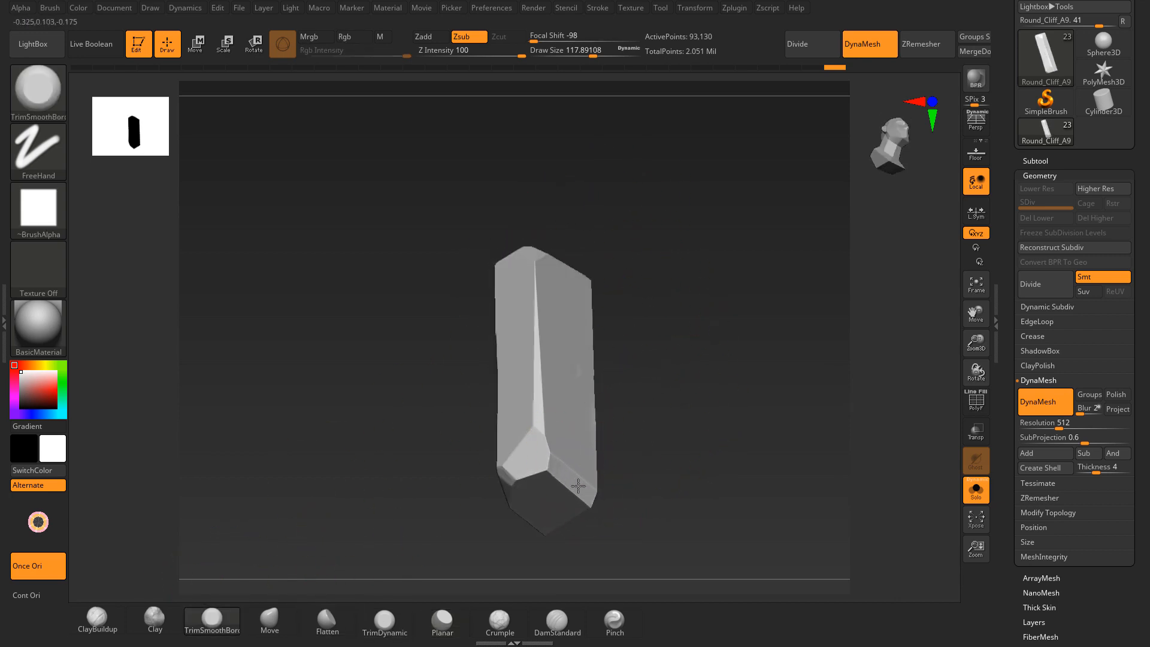
{"action": "mouse_move", "coordinate": [630, 424]}
{"action": "left_mouse_down"}
{"action": "mouse_move", "coordinate": [513, 506]}
{"action": "mouse_move", "coordinate": [523, 479]}
{"action": "left_mouse_up"}
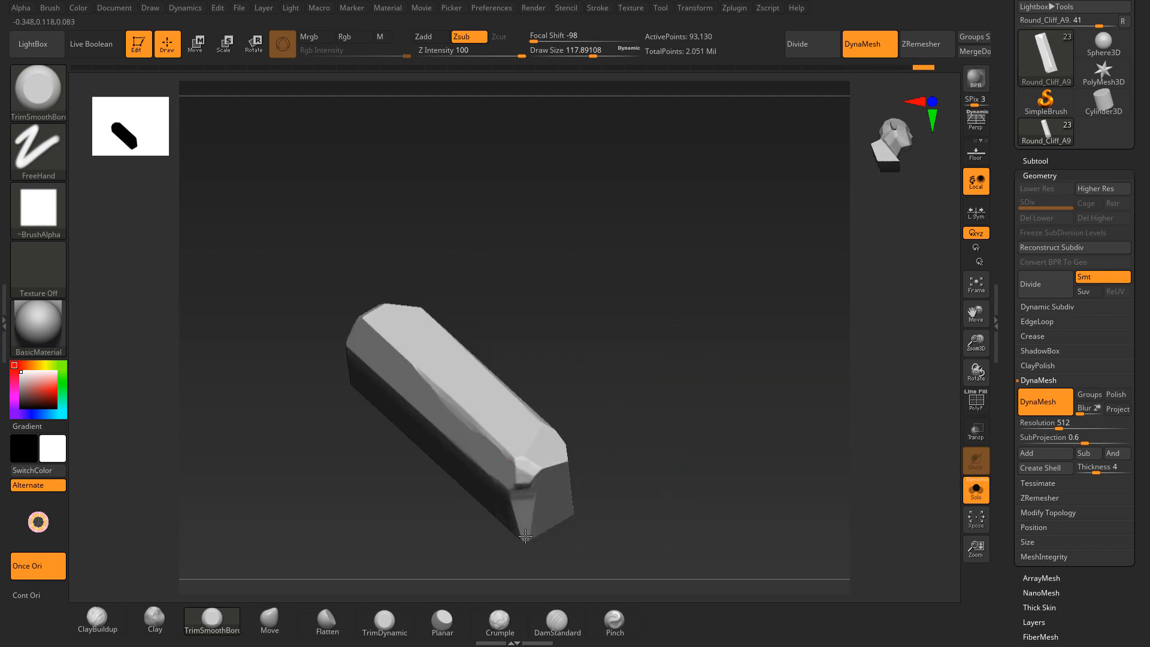
{"action": "mouse_move", "coordinate": [554, 327]}
{"action": "left_mouse_down"}
{"action": "mouse_move", "coordinate": [523, 292]}
{"action": "mouse_move", "coordinate": [542, 335]}
{"action": "left_mouse_up"}
{"action": "left_click_drag", "start_coordinate": [428, 359], "coordinate": [451, 371]}
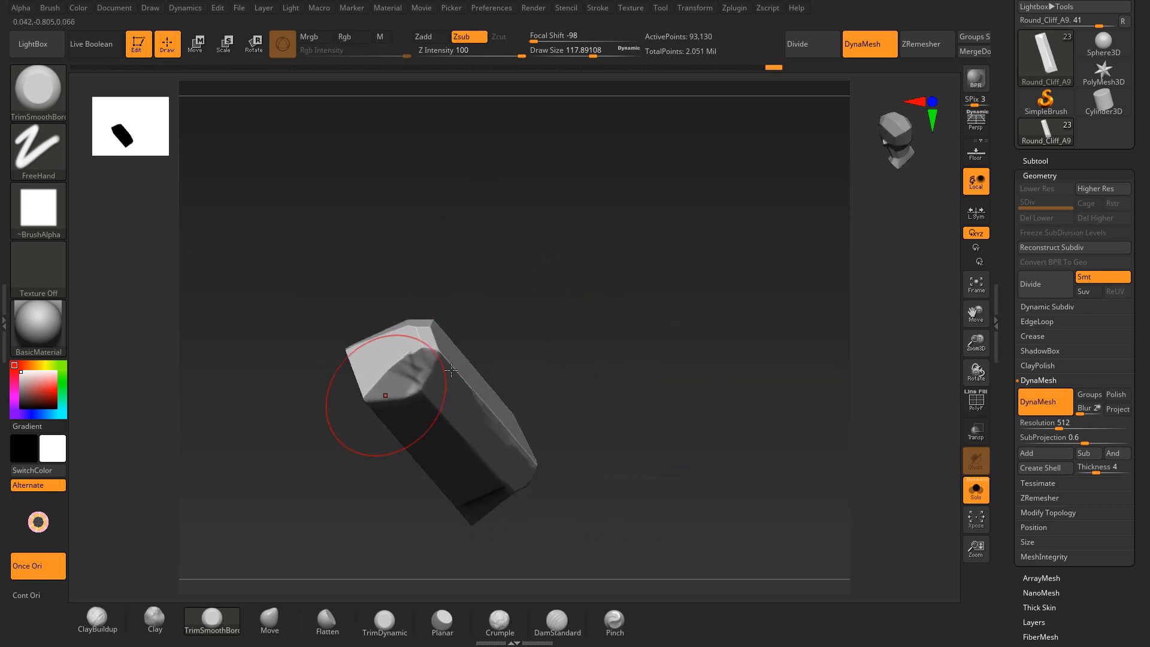
Step: Show the whole cliff, reduce the draw size to about 106 and select the tall Round_Cliff_A10 block
{"action": "left_click", "coordinate": [965, 488]}
{"action": "mouse_move", "coordinate": [672, 354]}
{"action": "left_mouse_down"}
{"action": "mouse_move", "coordinate": [703, 403]}
{"action": "mouse_move", "coordinate": [699, 360]}
{"action": "mouse_move", "coordinate": [721, 239]}
{"action": "mouse_move", "coordinate": [553, 240]}
{"action": "left_mouse_up"}
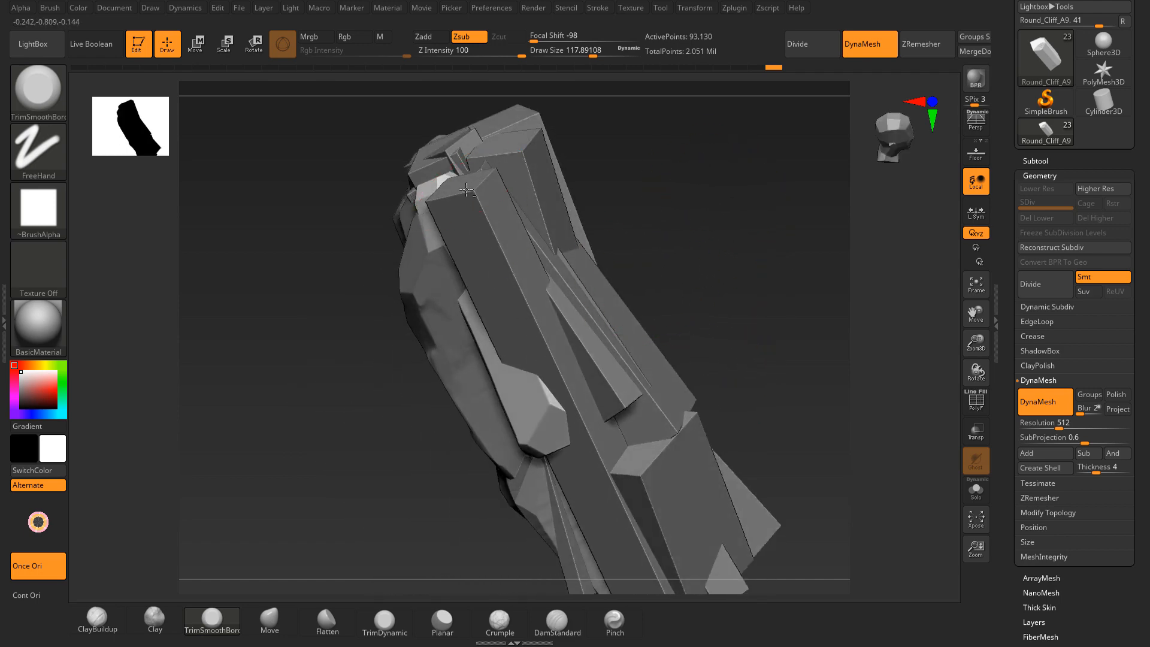
{"action": "left_click_drag", "start_coordinate": [707, 230], "coordinate": [521, 221]}
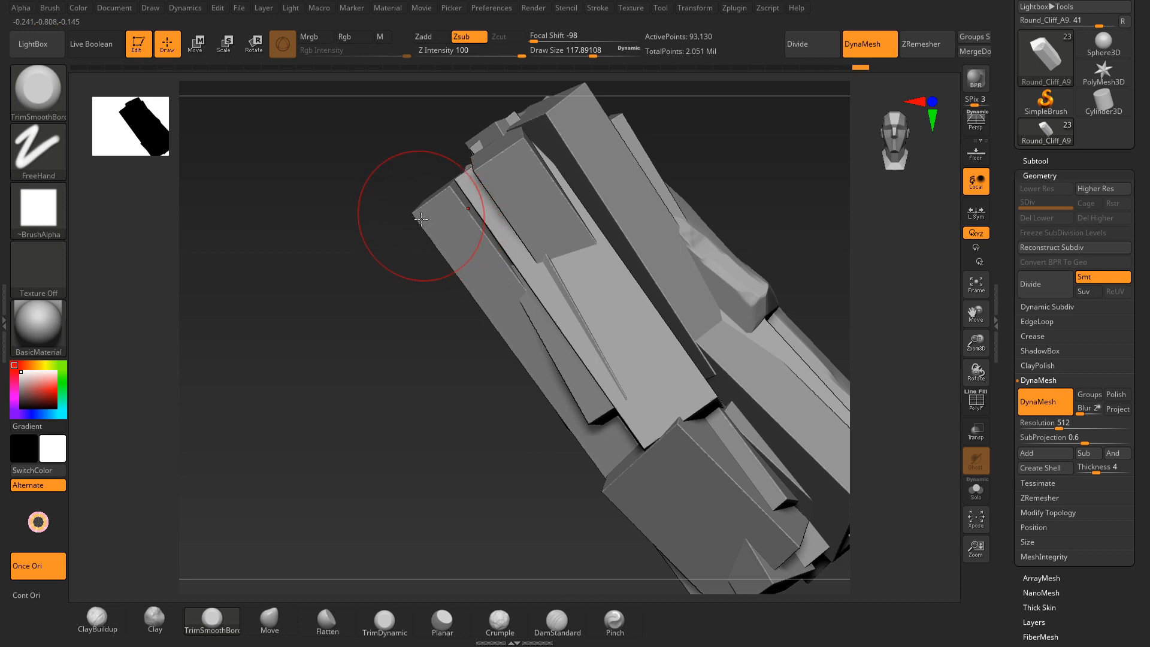
{"action": "mouse_move", "coordinate": [378, 291]}
{"action": "left_mouse_down"}
{"action": "mouse_move", "coordinate": [397, 223]}
{"action": "mouse_move", "coordinate": [413, 219]}
{"action": "left_mouse_up"}
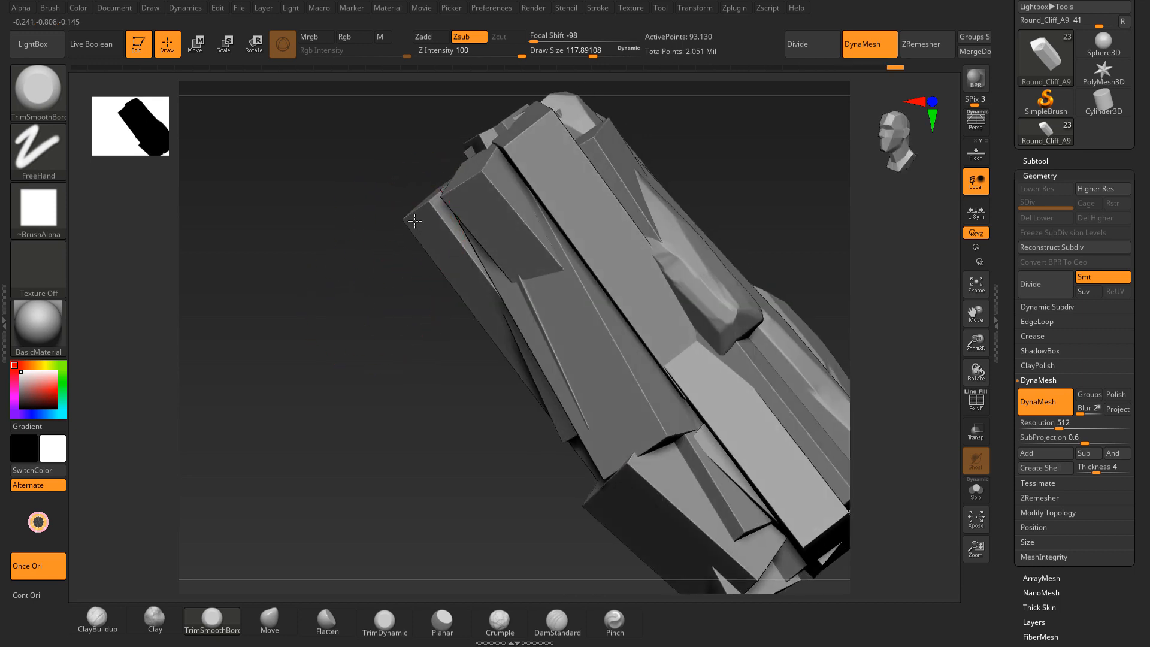
{"action": "mouse_move", "coordinate": [593, 55]}
{"action": "left_mouse_down"}
{"action": "mouse_move", "coordinate": [566, 56]}
{"action": "mouse_move", "coordinate": [592, 56]}
{"action": "left_mouse_up"}
{"action": "left_click", "coordinate": [425, 210], "text": "alt"}
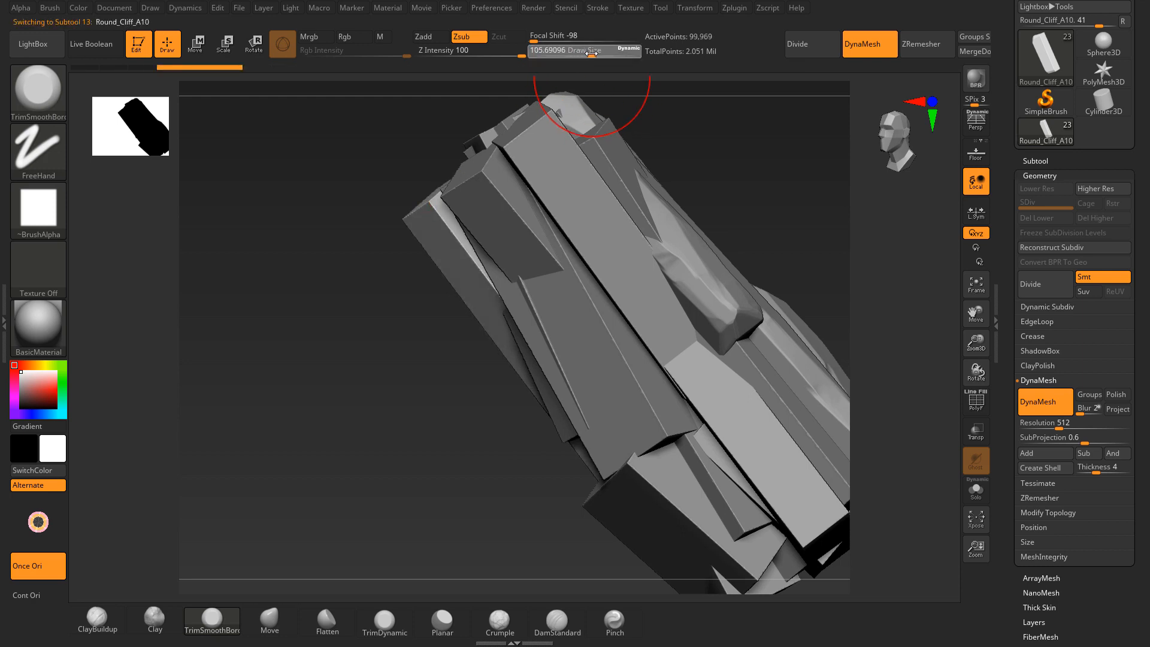
Step: Trim the top front edges and corner of the Round_Cliff_A10 block and raise the draw size to about 146
{"action": "left_click_drag", "start_coordinate": [749, 155], "coordinate": [848, 149]}
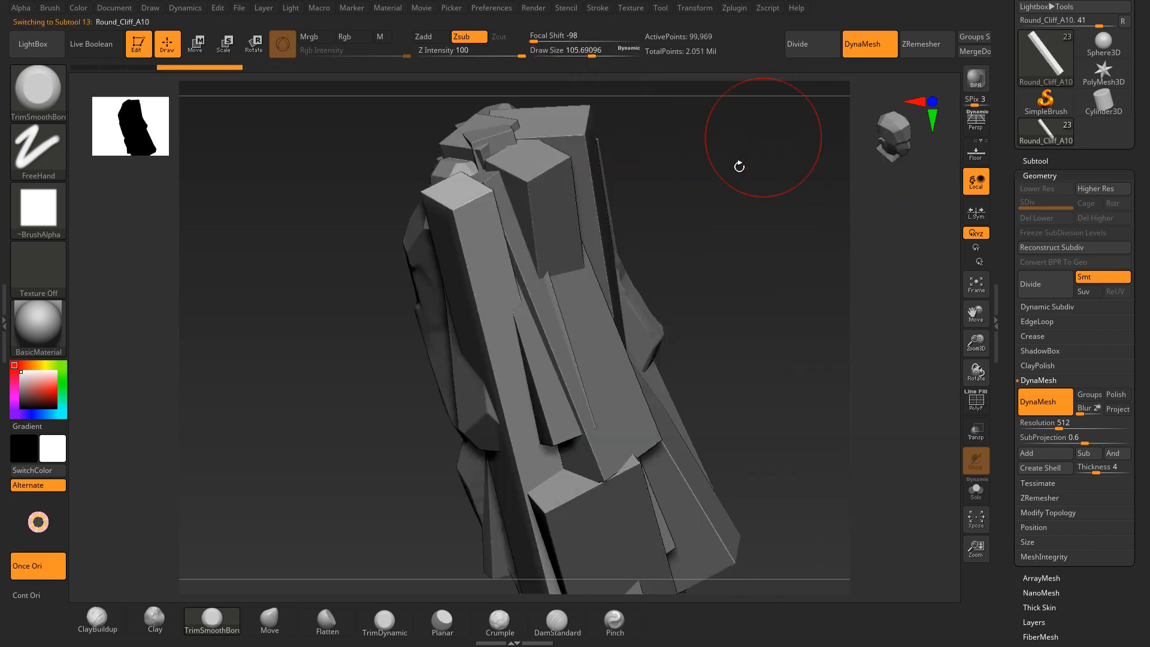
{"action": "left_click_drag", "start_coordinate": [739, 167], "coordinate": [509, 179]}
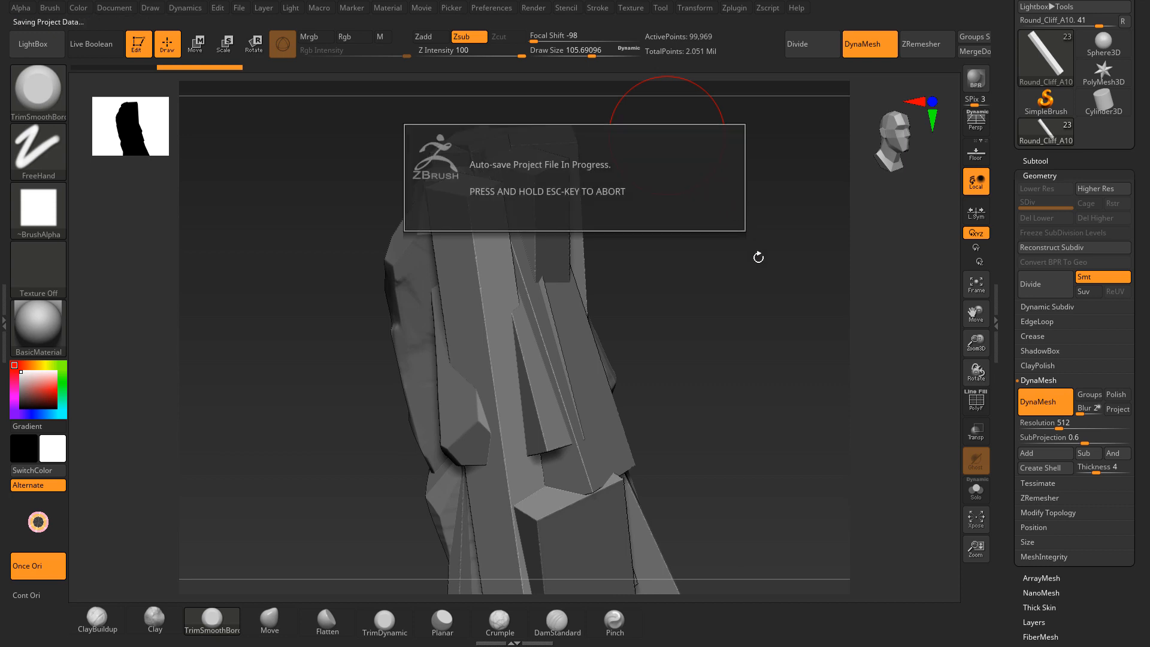
{"action": "left_click_drag", "start_coordinate": [684, 205], "coordinate": [511, 250]}
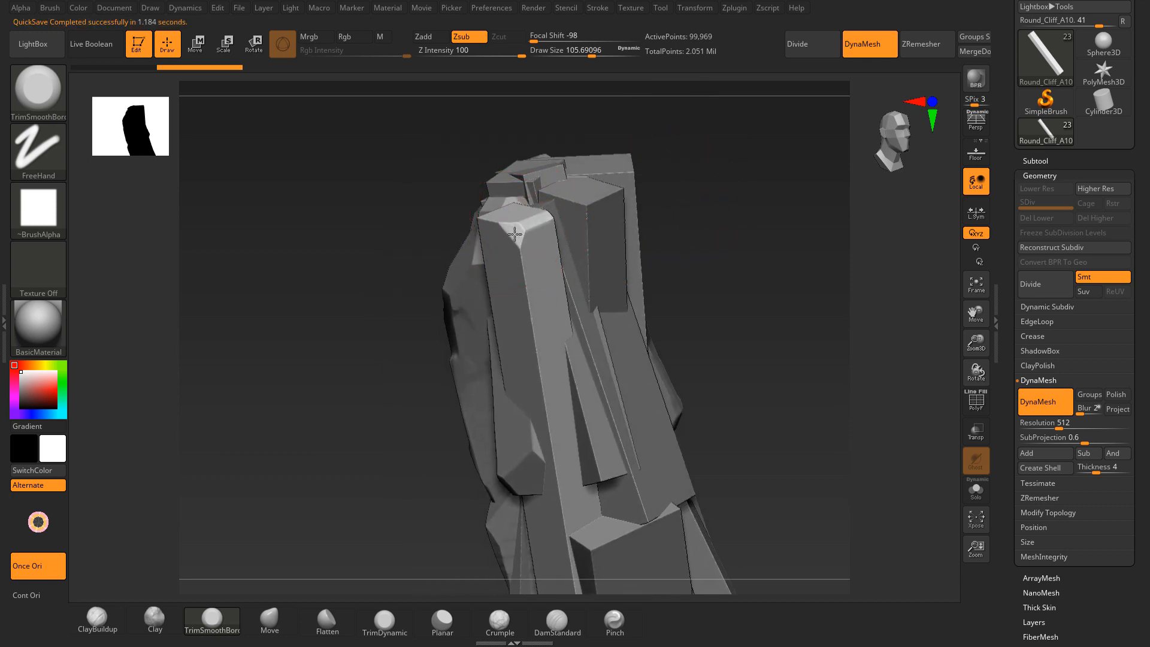
{"action": "left_click_drag", "start_coordinate": [660, 150], "coordinate": [556, 140]}
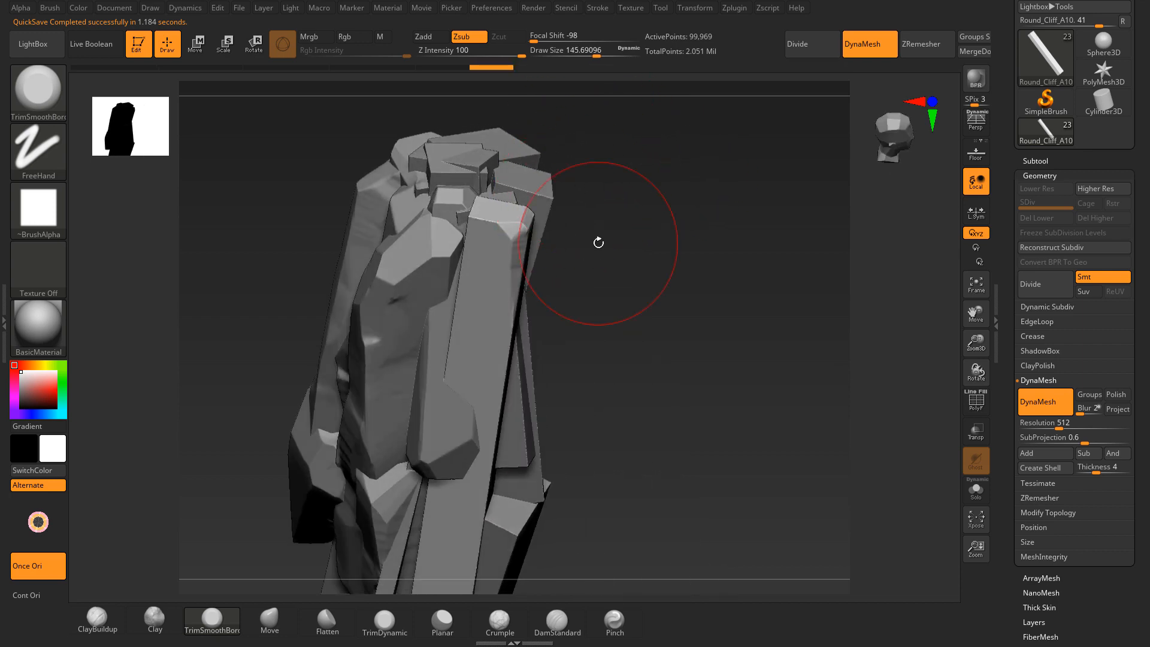
Step: Save the tool as Round_Cliff_A in the project's Saves > Zbrush folder
{"action": "left_click_drag", "start_coordinate": [1144, 140], "coordinate": [1140, 224]}
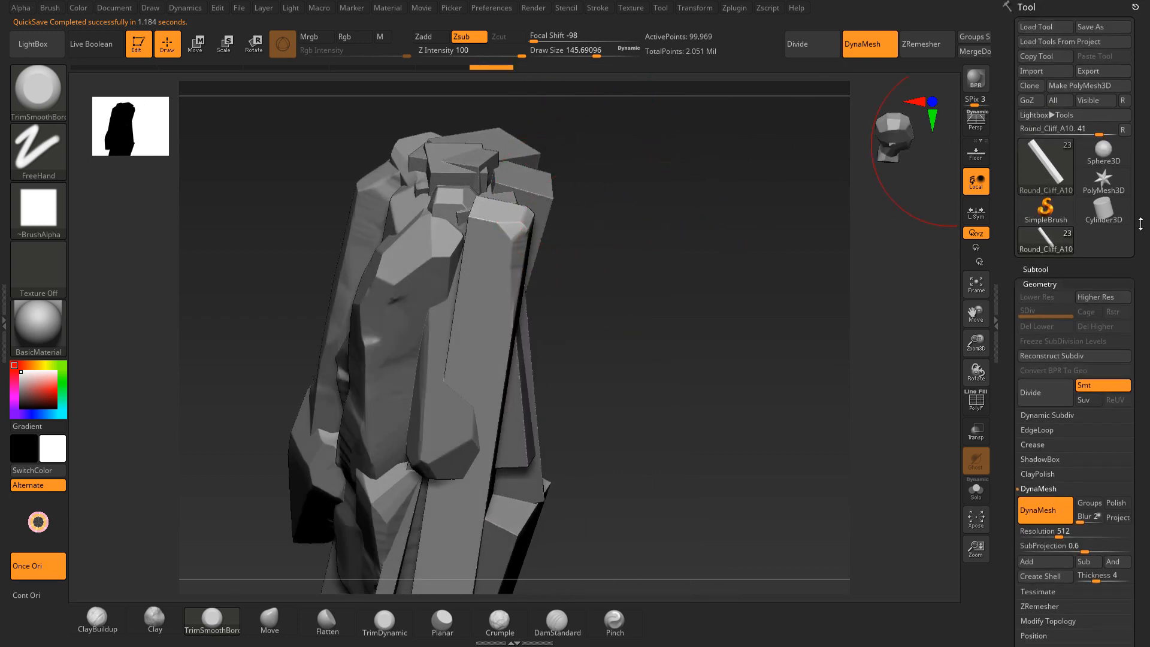
{"action": "left_click", "coordinate": [1089, 27]}
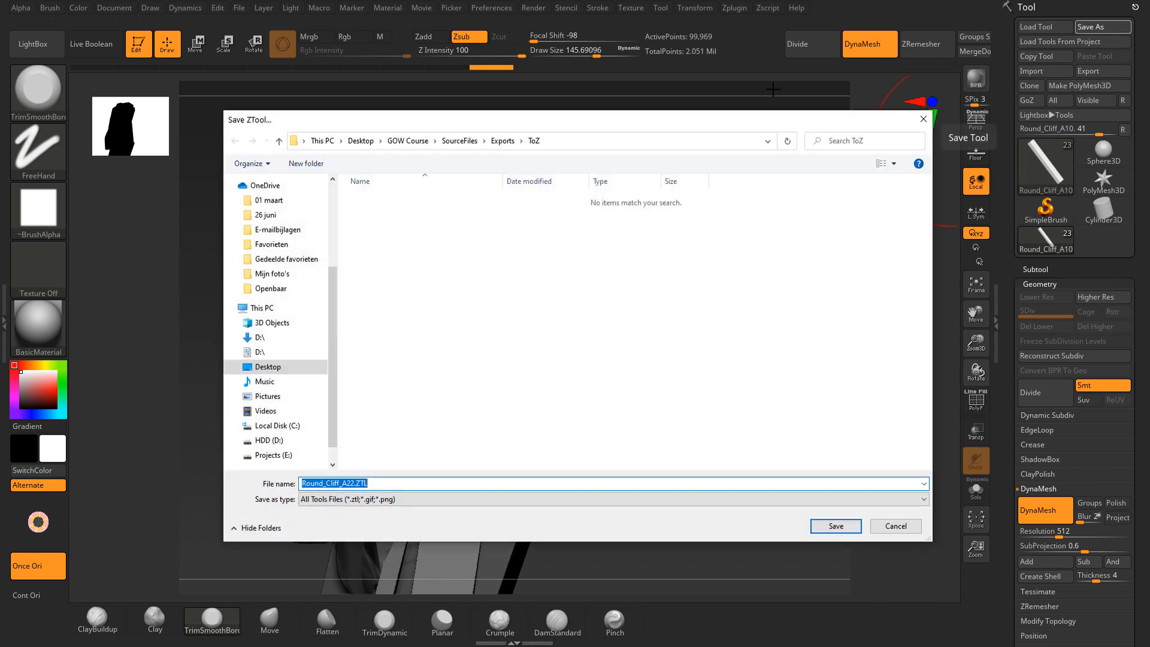
{"action": "left_click", "coordinate": [482, 140]}
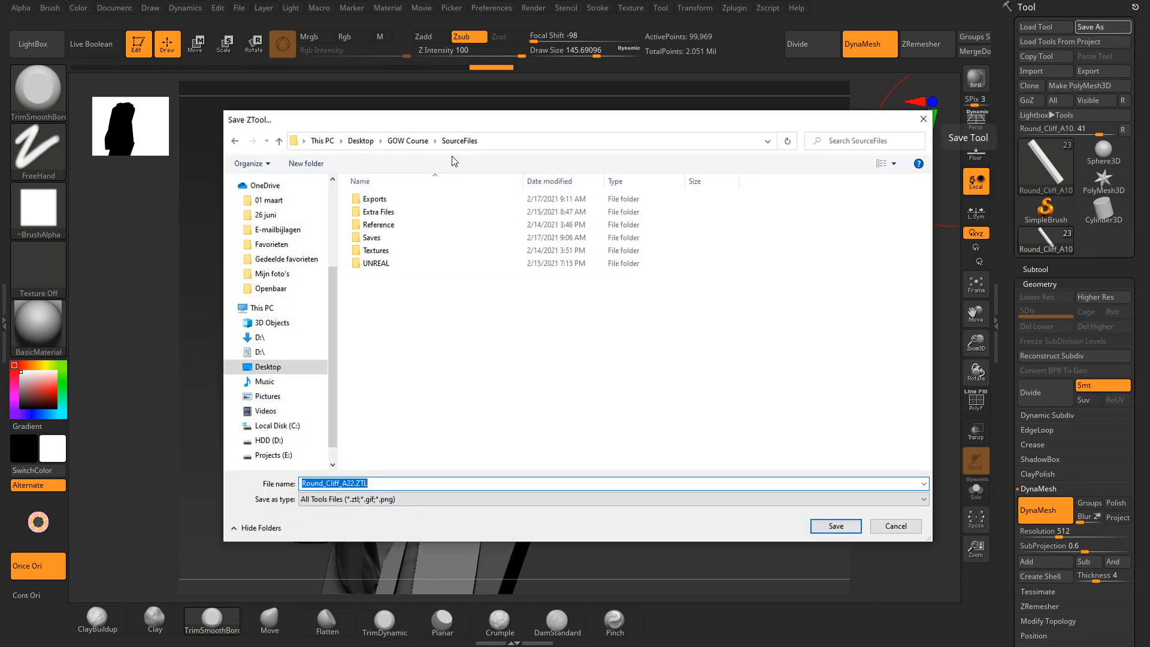
{"action": "double_click", "coordinate": [397, 237]}
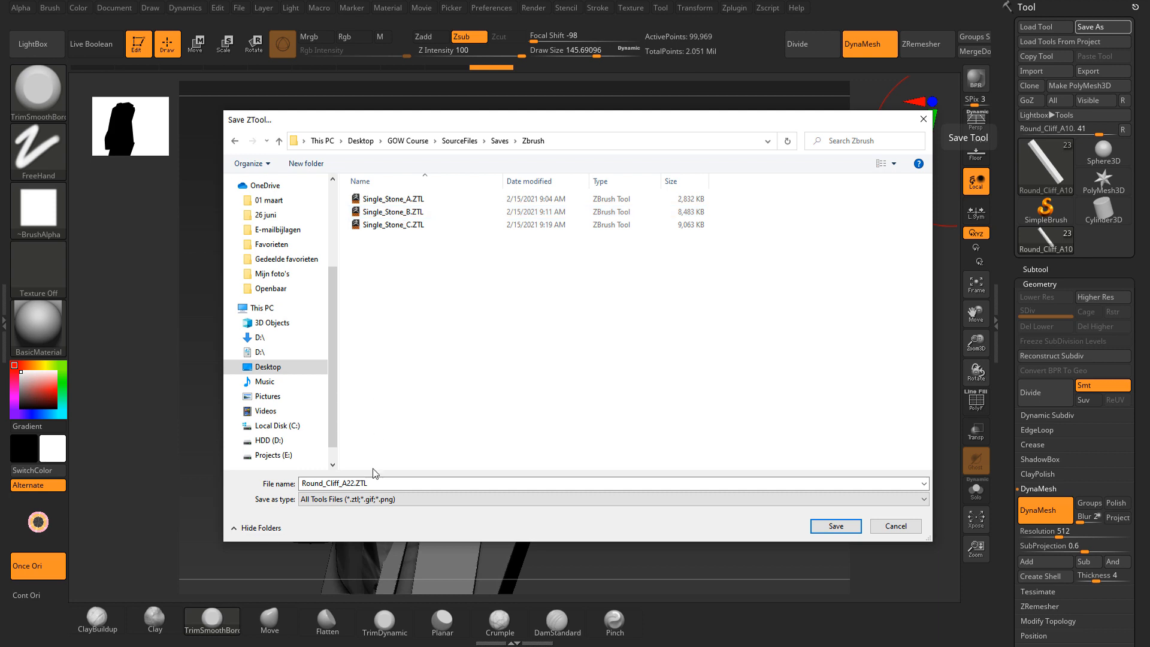
{"action": "double_click", "coordinate": [382, 484]}
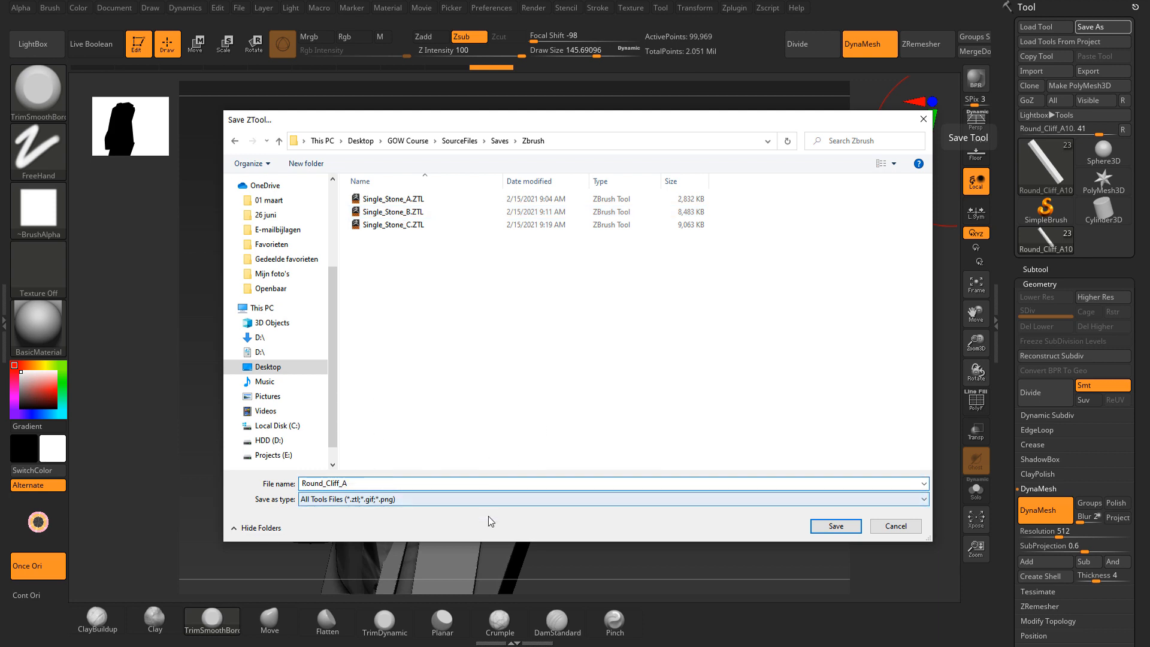
{"action": "left_click", "coordinate": [856, 526]}
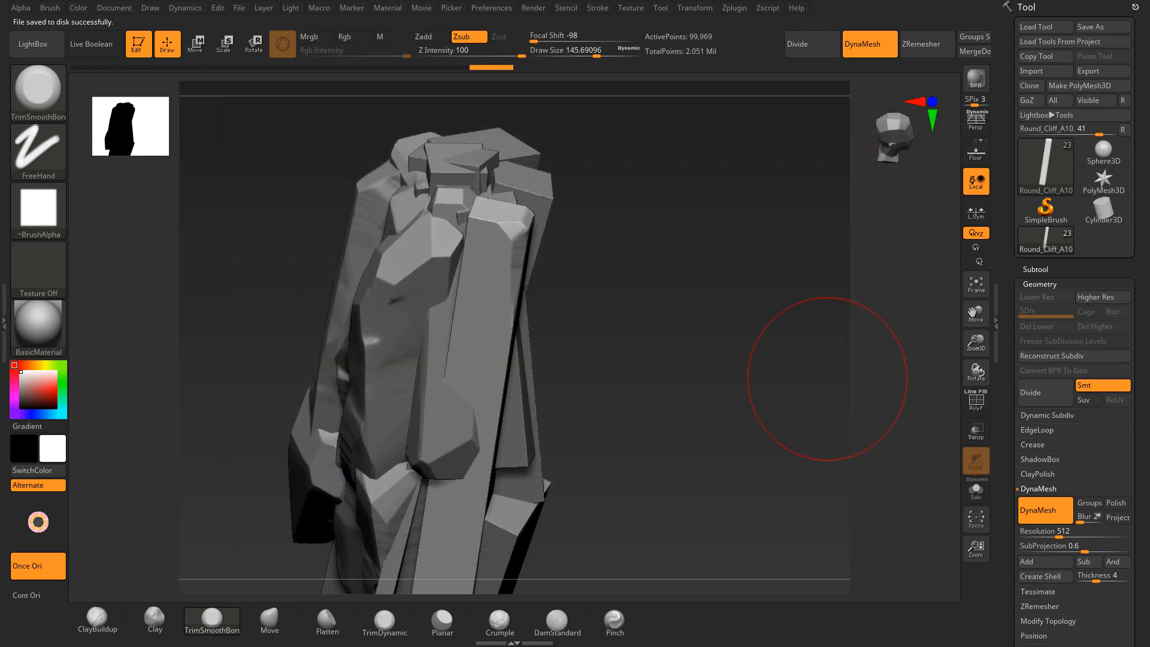
Step: Isolate the Round_Cliff_A10 block and trim its long front edge into an uneven bevel with TrimSmoothBorder
{"action": "mouse_move", "coordinate": [613, 200]}
{"action": "left_mouse_down"}
{"action": "mouse_move", "coordinate": [675, 246]}
{"action": "mouse_move", "coordinate": [492, 214]}
{"action": "mouse_move", "coordinate": [472, 222]}
{"action": "mouse_move", "coordinate": [423, 358]}
{"action": "left_mouse_up"}
{"action": "left_click_drag", "start_coordinate": [563, 282], "coordinate": [497, 213]}
{"action": "left_click_drag", "start_coordinate": [569, 223], "coordinate": [531, 197]}
{"action": "left_click_drag", "start_coordinate": [418, 307], "coordinate": [375, 285]}
{"action": "mouse_move", "coordinate": [794, 246]}
{"action": "left_mouse_down"}
{"action": "mouse_move", "coordinate": [773, 97]}
{"action": "mouse_move", "coordinate": [954, 428]}
{"action": "left_mouse_up"}
{"action": "left_click", "coordinate": [975, 490]}
{"action": "left_click_drag", "start_coordinate": [616, 326], "coordinate": [601, 242]}
{"action": "left_click_drag", "start_coordinate": [427, 281], "coordinate": [385, 431]}
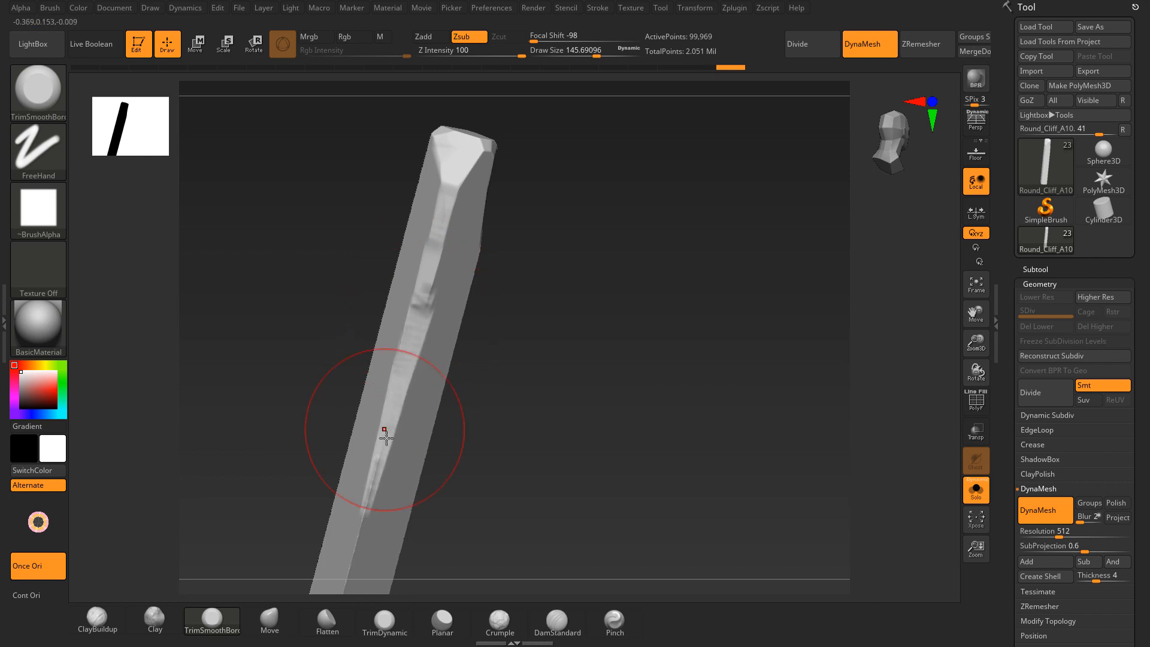
Step: Continue the bevel down the Round_Cliff_A10 block and trim the corners and adjoining edge of its lower end
{"action": "mouse_move", "coordinate": [588, 276]}
{"action": "left_mouse_down", "text": "alt"}
{"action": "mouse_move", "coordinate": [620, 187]}
{"action": "mouse_move", "coordinate": [590, 223]}
{"action": "mouse_move", "coordinate": [576, 210]}
{"action": "left_mouse_up", "text": "alt"}
{"action": "left_click_drag", "start_coordinate": [457, 308], "coordinate": [432, 419]}
{"action": "left_click_drag", "start_coordinate": [548, 350], "coordinate": [503, 295]}
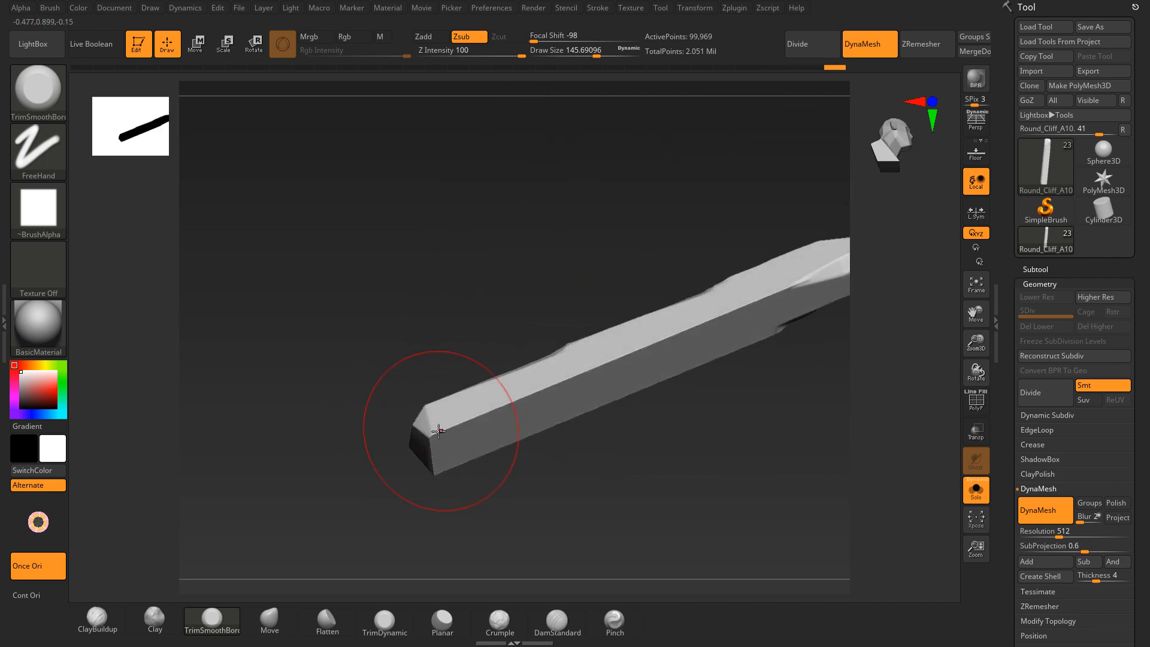
{"action": "left_click_drag", "start_coordinate": [425, 442], "coordinate": [440, 419]}
{"action": "mouse_move", "coordinate": [377, 378]}
{"action": "left_mouse_down"}
{"action": "mouse_move", "coordinate": [503, 396]}
{"action": "mouse_move", "coordinate": [471, 414]}
{"action": "left_mouse_up"}
{"action": "mouse_move", "coordinate": [519, 269]}
{"action": "left_mouse_down"}
{"action": "mouse_move", "coordinate": [527, 162]}
{"action": "mouse_move", "coordinate": [552, 159]}
{"action": "mouse_move", "coordinate": [676, 281]}
{"action": "left_mouse_up"}
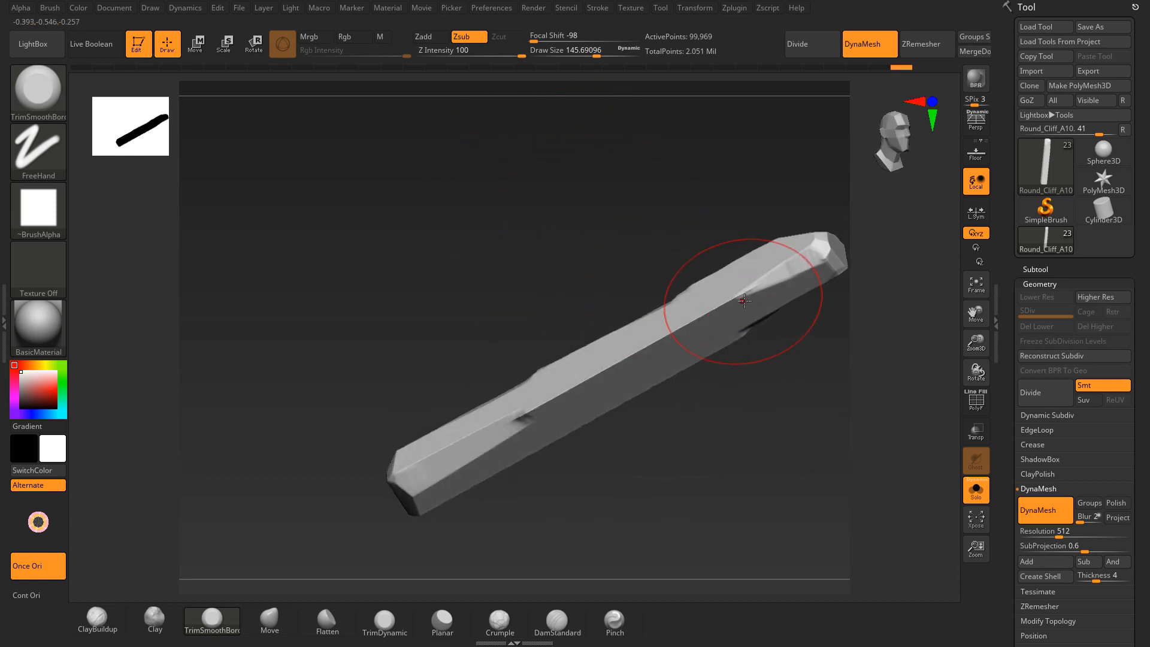
Step: Trim another long edge of the Round_Cliff_A10 block and cut back the corner and side edge at its upper end
{"action": "left_click_drag", "start_coordinate": [752, 297], "coordinate": [694, 324]}
{"action": "left_click_drag", "start_coordinate": [749, 297], "coordinate": [515, 419]}
{"action": "mouse_move", "coordinate": [564, 268]}
{"action": "left_mouse_down"}
{"action": "mouse_move", "coordinate": [562, 196]}
{"action": "mouse_move", "coordinate": [662, 174]}
{"action": "left_mouse_up"}
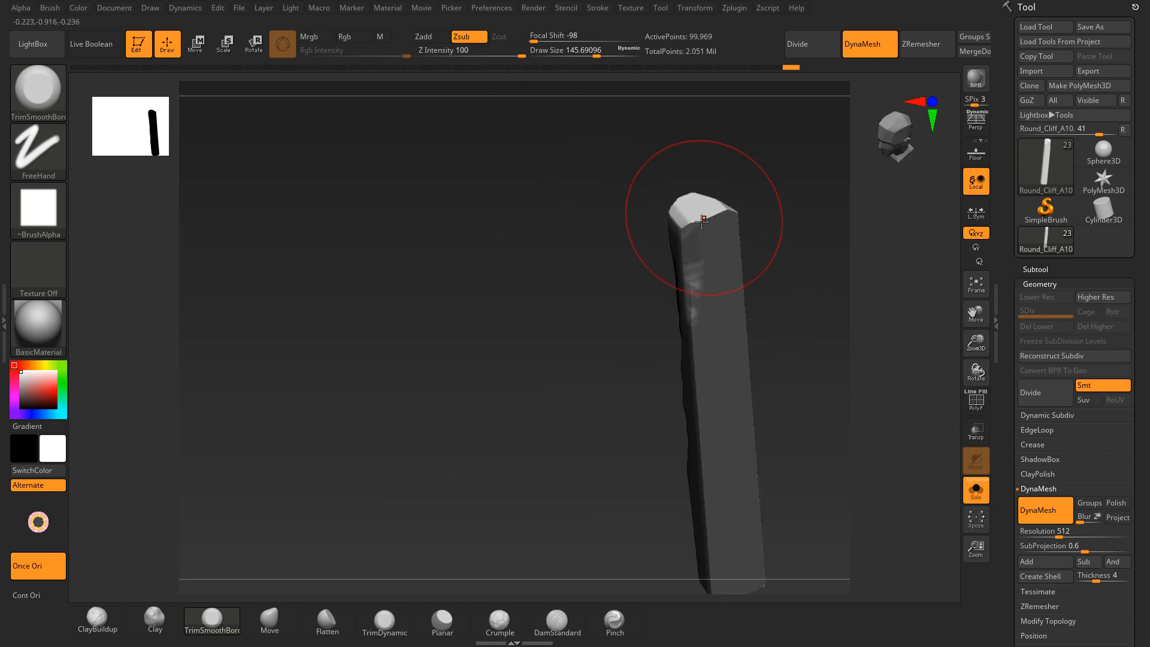
{"action": "left_click_drag", "start_coordinate": [689, 223], "coordinate": [716, 210]}
{"action": "left_click_drag", "start_coordinate": [751, 252], "coordinate": [838, 194]}
{"action": "left_click_drag", "start_coordinate": [666, 314], "coordinate": [650, 450]}
{"action": "left_click_drag", "start_coordinate": [662, 401], "coordinate": [645, 488]}
Step: Trim the lower stretch of the long edge and the remaining corners around the Round_Cliff_A10 block's bottom end
{"action": "mouse_move", "coordinate": [757, 434]}
{"action": "left_mouse_down", "text": "alt"}
{"action": "mouse_move", "coordinate": [760, 192]}
{"action": "mouse_move", "coordinate": [736, 224]}
{"action": "left_mouse_up", "text": "alt"}
{"action": "left_click_drag", "start_coordinate": [661, 265], "coordinate": [626, 398]}
{"action": "left_click_drag", "start_coordinate": [641, 359], "coordinate": [639, 448]}
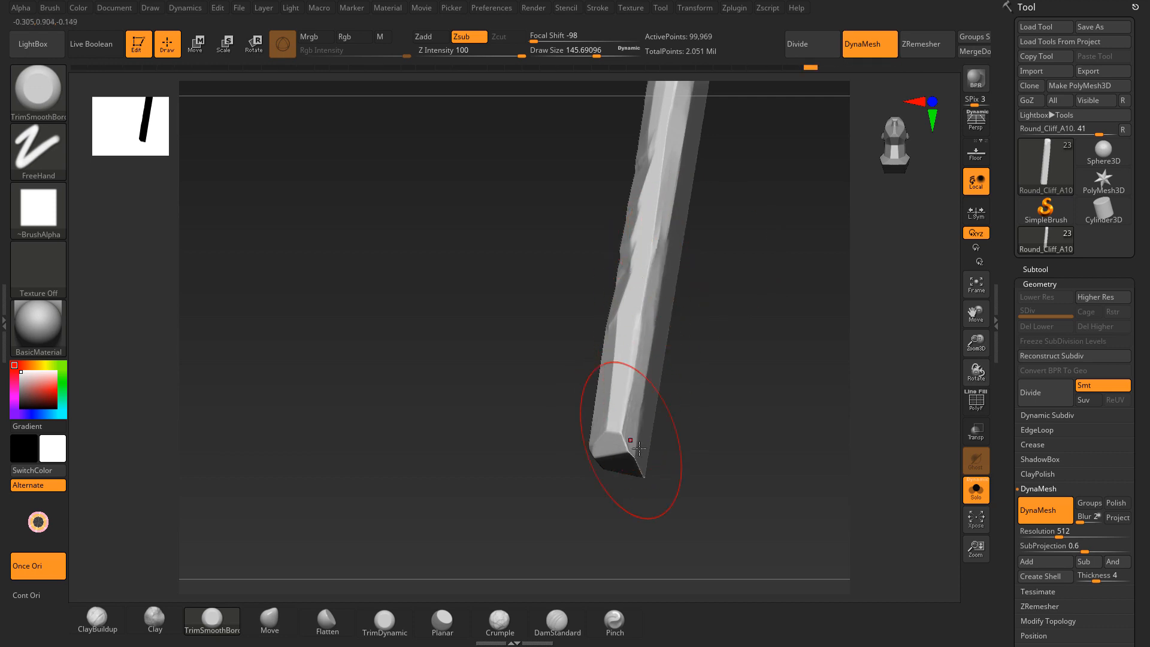
{"action": "mouse_move", "coordinate": [695, 413]}
{"action": "left_mouse_down"}
{"action": "mouse_move", "coordinate": [644, 380]}
{"action": "mouse_move", "coordinate": [641, 419]}
{"action": "left_mouse_up"}
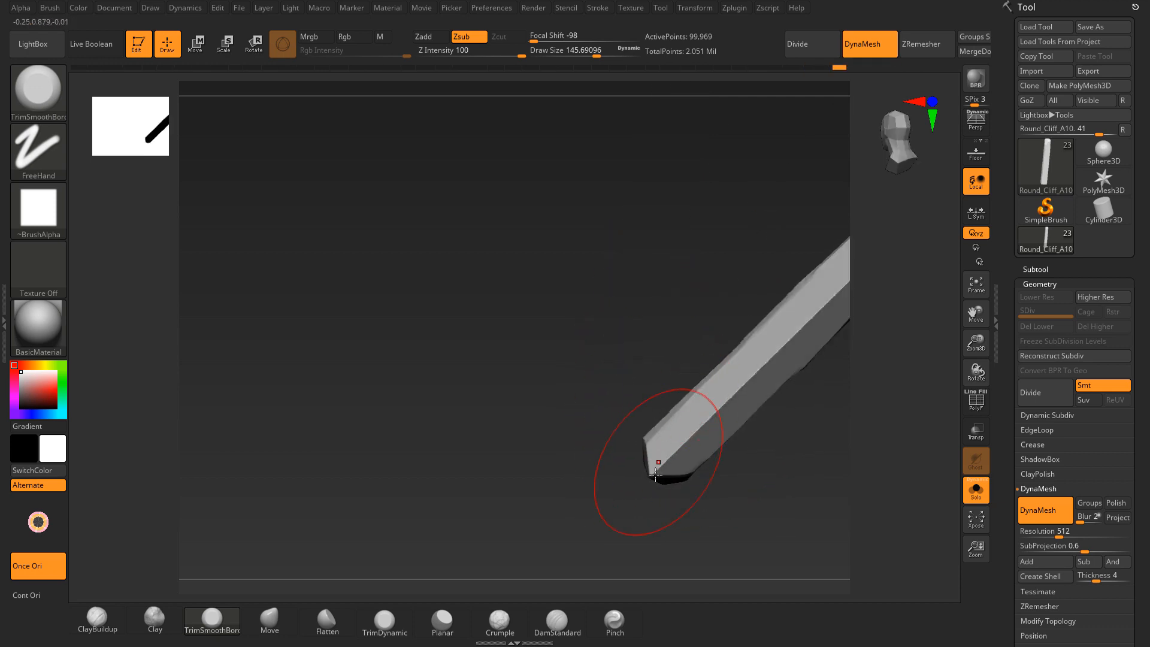
{"action": "left_click_drag", "start_coordinate": [691, 450], "coordinate": [693, 438]}
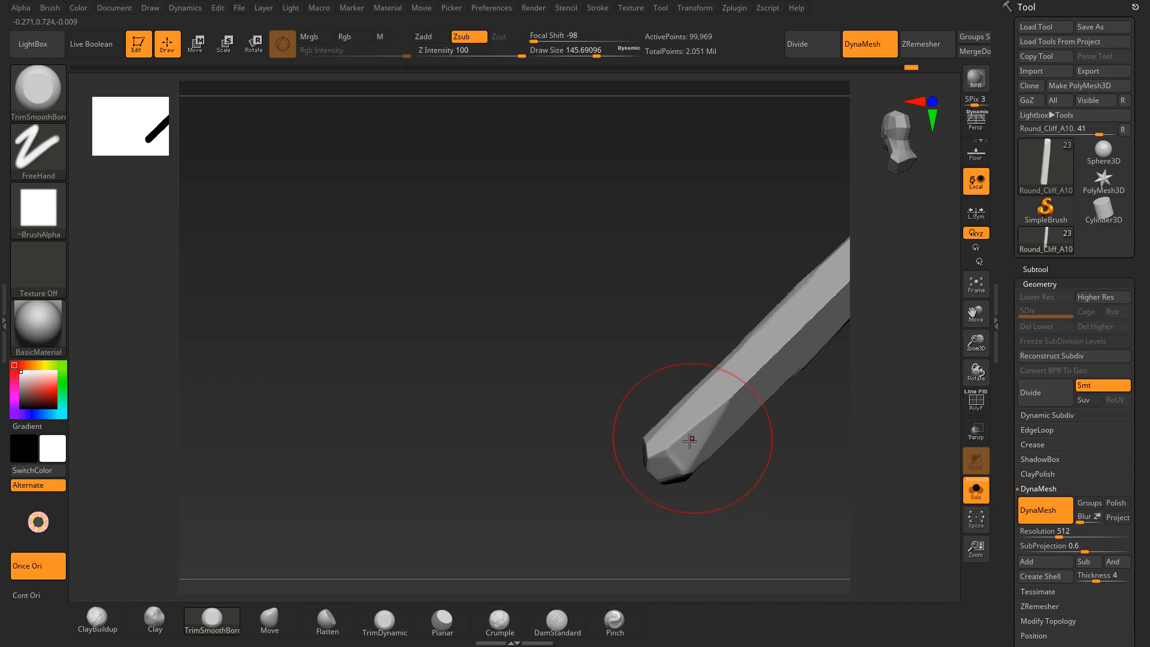
{"action": "left_click_drag", "start_coordinate": [674, 384], "coordinate": [661, 335]}
{"action": "left_click_drag", "start_coordinate": [661, 470], "coordinate": [661, 466]}
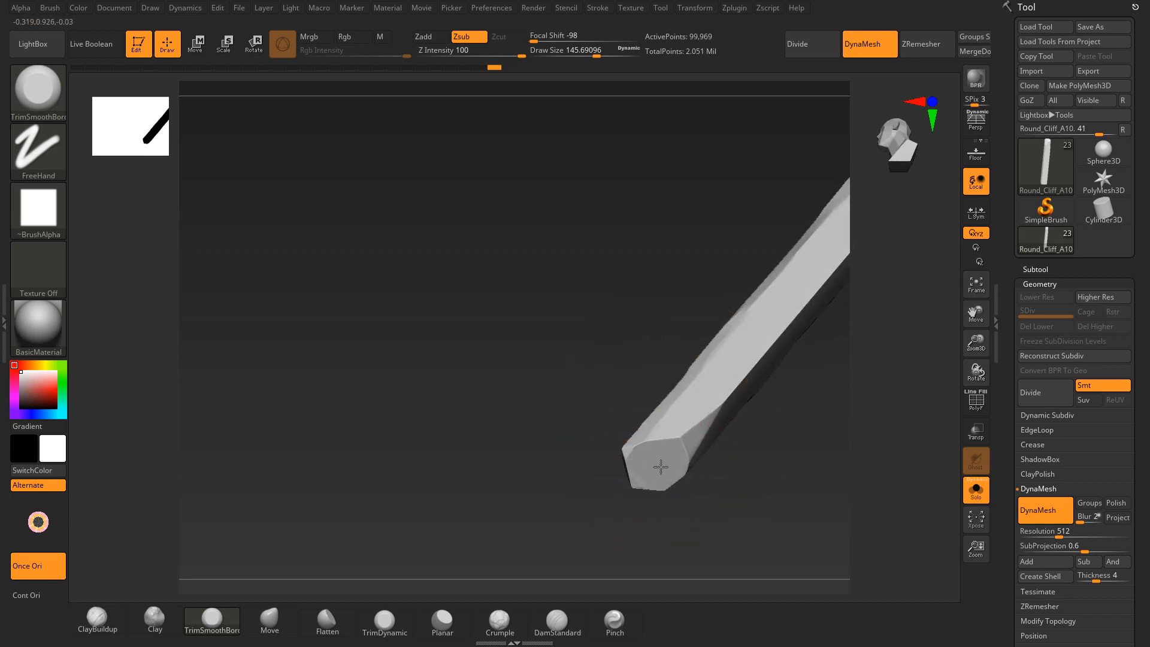
{"action": "left_click_drag", "start_coordinate": [678, 254], "coordinate": [637, 350]}
{"action": "mouse_move", "coordinate": [609, 422]}
{"action": "left_mouse_down"}
{"action": "mouse_move", "coordinate": [748, 238]}
{"action": "mouse_move", "coordinate": [774, 247]}
{"action": "mouse_move", "coordinate": [741, 170]}
{"action": "mouse_move", "coordinate": [677, 170]}
{"action": "mouse_move", "coordinate": [757, 161]}
{"action": "left_mouse_up"}
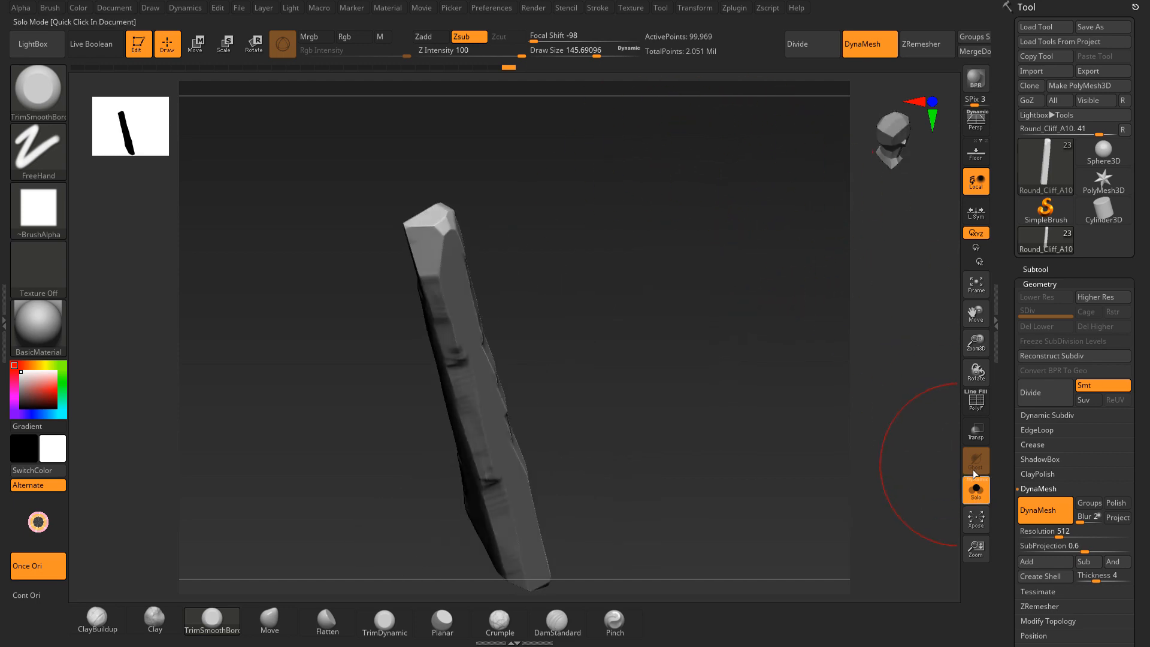
Step: Show the whole cliff again, select the lower Round_Cliff_A19 block and trim its front corner and vertical edge
{"action": "left_click", "coordinate": [975, 486]}
{"action": "mouse_move", "coordinate": [652, 239]}
{"action": "left_mouse_down"}
{"action": "mouse_move", "coordinate": [634, 277]}
{"action": "mouse_move", "coordinate": [637, 223]}
{"action": "mouse_move", "coordinate": [697, 246]}
{"action": "mouse_move", "coordinate": [578, 206]}
{"action": "left_mouse_up"}
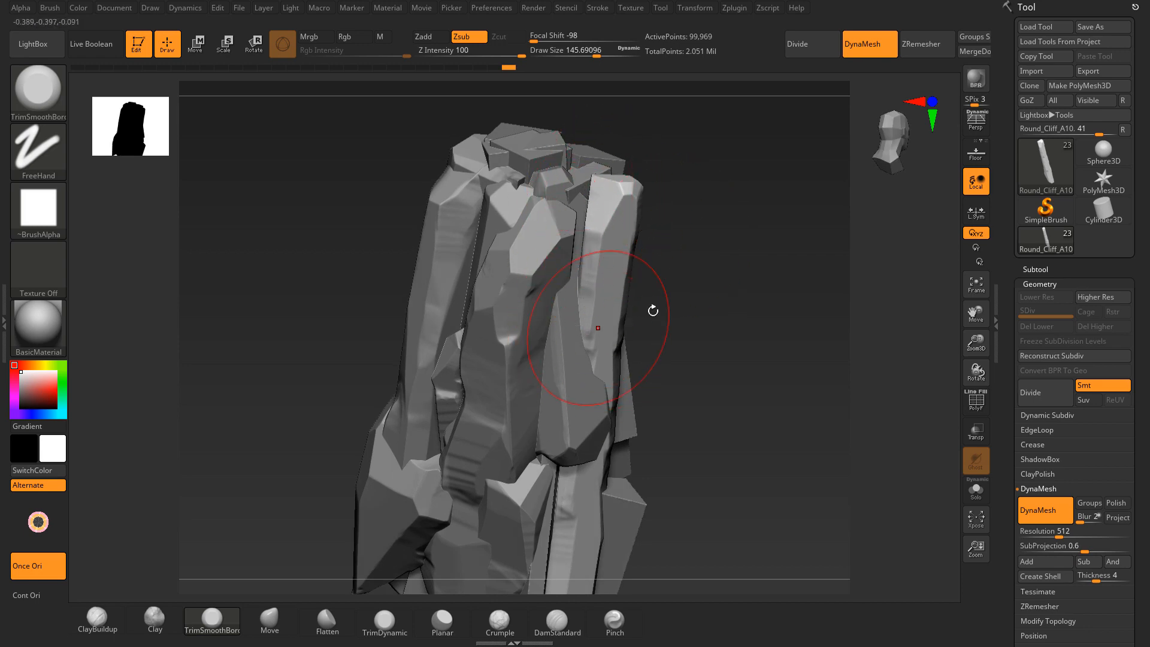
{"action": "mouse_move", "coordinate": [653, 310]}
{"action": "left_mouse_down"}
{"action": "mouse_move", "coordinate": [683, 271]}
{"action": "mouse_move", "coordinate": [739, 349]}
{"action": "mouse_move", "coordinate": [748, 278]}
{"action": "mouse_move", "coordinate": [762, 275]}
{"action": "mouse_move", "coordinate": [729, 290]}
{"action": "mouse_move", "coordinate": [744, 325]}
{"action": "mouse_move", "coordinate": [660, 405]}
{"action": "left_mouse_up"}
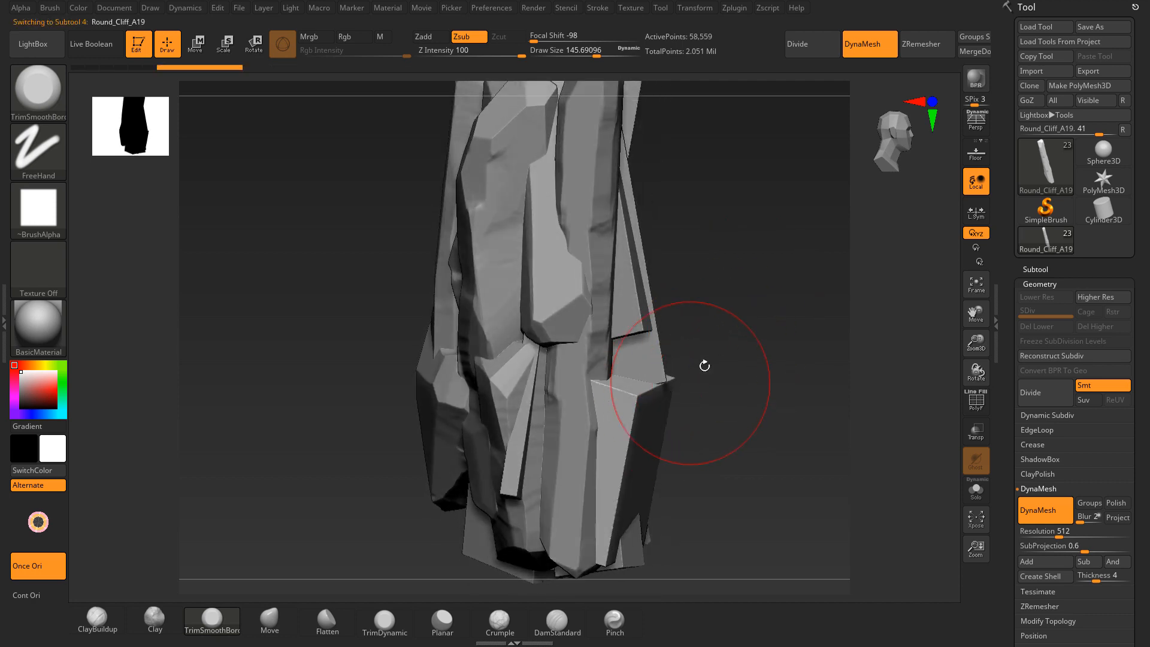
{"action": "mouse_move", "coordinate": [703, 364]}
{"action": "left_mouse_down"}
{"action": "mouse_move", "coordinate": [634, 380]}
{"action": "mouse_move", "coordinate": [611, 434]}
{"action": "mouse_move", "coordinate": [606, 563]}
{"action": "mouse_move", "coordinate": [614, 425]}
{"action": "left_mouse_up"}
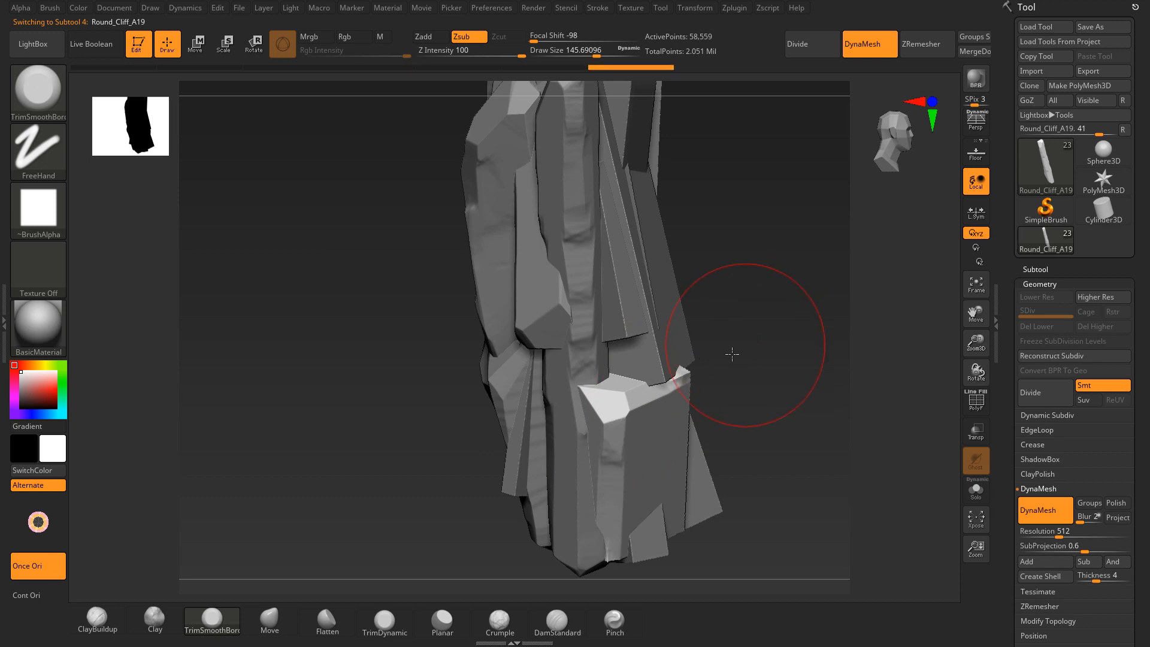
{"action": "mouse_move", "coordinate": [732, 354]}
{"action": "left_mouse_down"}
{"action": "mouse_move", "coordinate": [671, 382]}
{"action": "mouse_move", "coordinate": [769, 493]}
{"action": "left_mouse_up"}
Step: Trim the upper edges and outer long edge of the Round_Cliff_A19 block into irregular facets
{"action": "mouse_move", "coordinate": [495, 460]}
{"action": "left_mouse_down"}
{"action": "mouse_move", "coordinate": [470, 413]}
{"action": "mouse_move", "coordinate": [501, 318]}
{"action": "mouse_move", "coordinate": [563, 378]}
{"action": "left_mouse_up"}
{"action": "left_click_drag", "start_coordinate": [759, 390], "coordinate": [721, 406]}
{"action": "left_click_drag", "start_coordinate": [597, 497], "coordinate": [642, 424]}
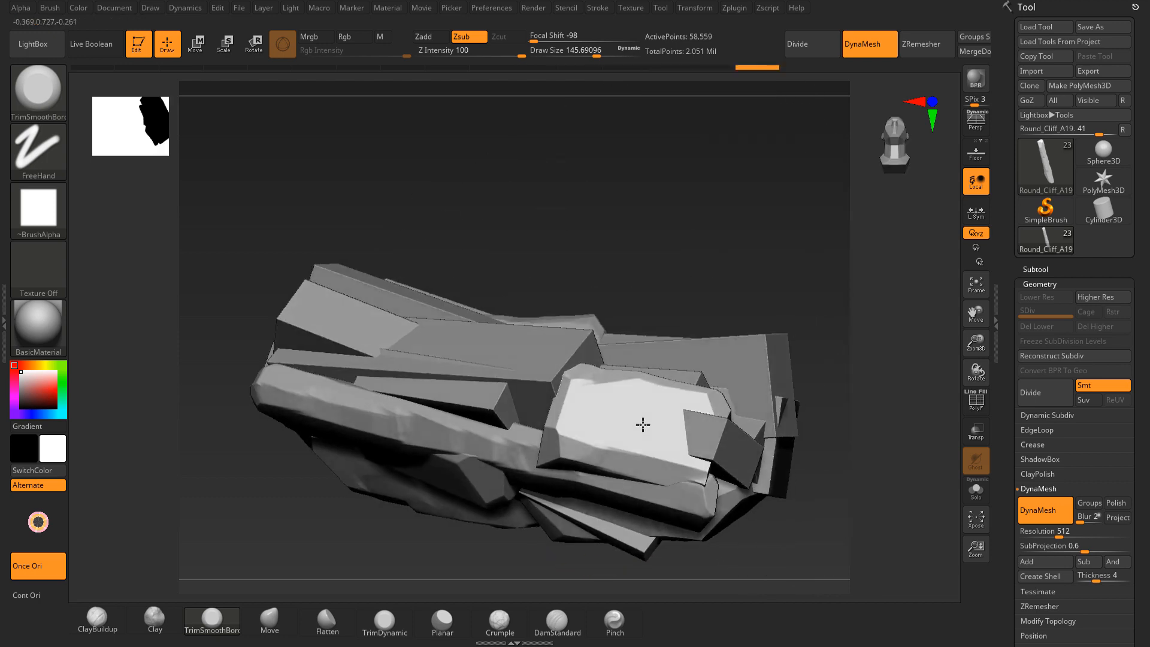
{"action": "left_click_drag", "start_coordinate": [746, 296], "coordinate": [671, 341]}
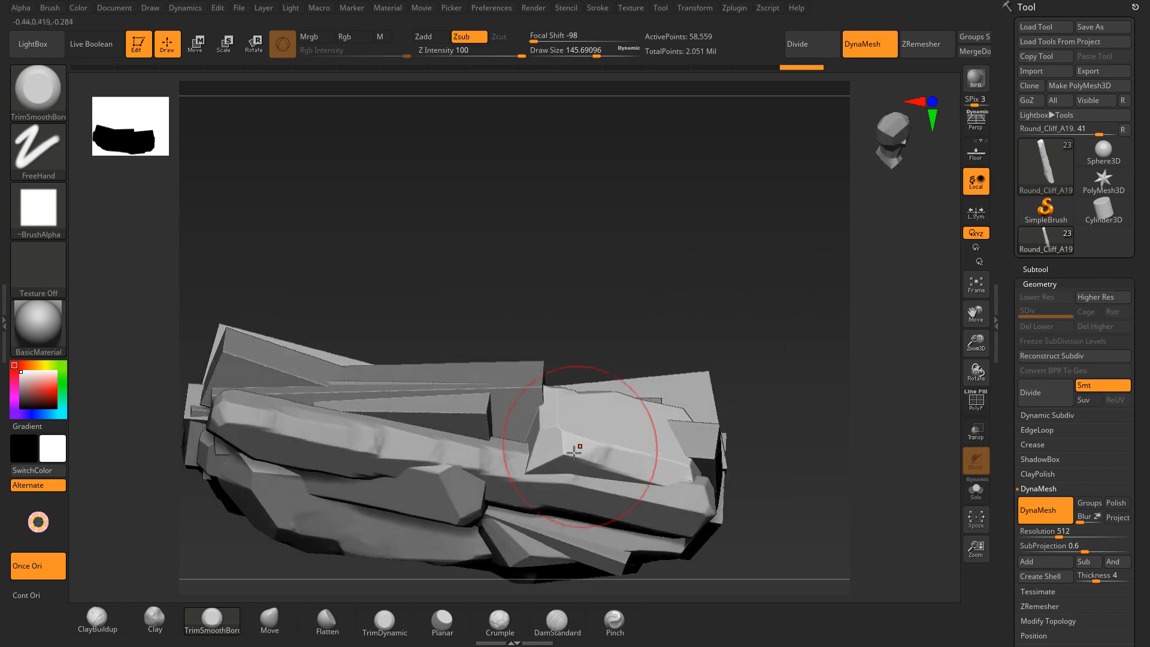
{"action": "mouse_move", "coordinate": [586, 479]}
{"action": "left_mouse_down"}
{"action": "mouse_move", "coordinate": [618, 462]}
{"action": "mouse_move", "coordinate": [664, 465]}
{"action": "left_mouse_up"}
{"action": "left_click_drag", "start_coordinate": [677, 467], "coordinate": [686, 456]}
Step: Trim the remaining upper corner and side edges of the Round_Cliff_A19 block from several angles
{"action": "left_click_drag", "start_coordinate": [688, 335], "coordinate": [688, 257]}
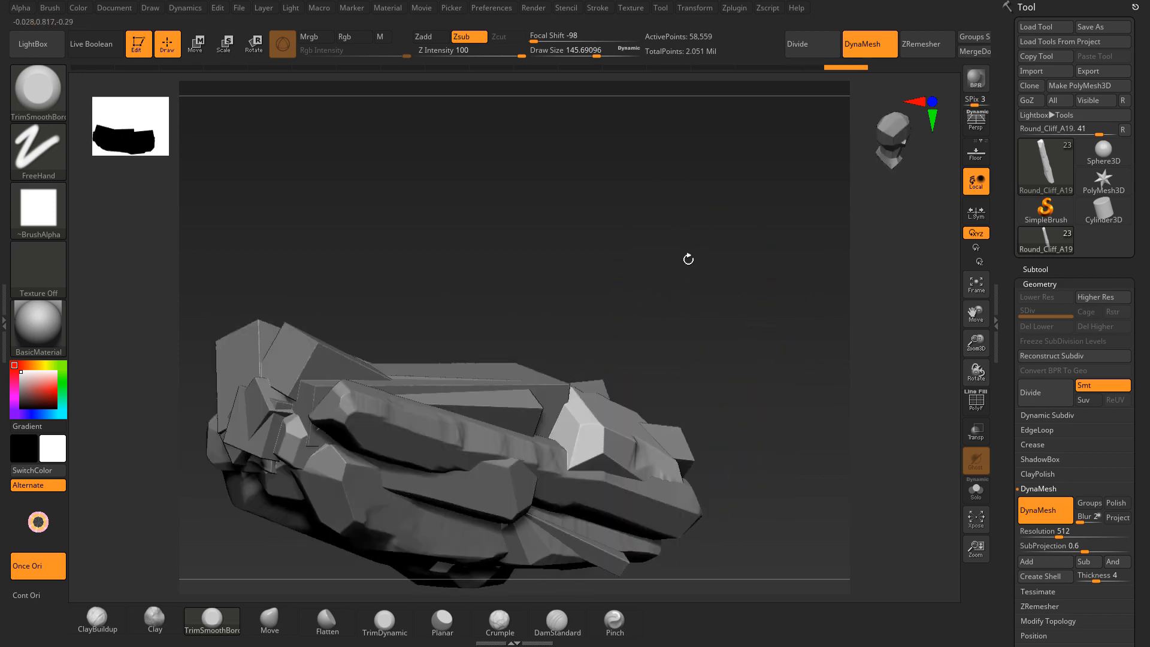
{"action": "left_click_drag", "start_coordinate": [585, 419], "coordinate": [626, 437]}
{"action": "mouse_move", "coordinate": [657, 296]}
{"action": "left_mouse_down"}
{"action": "mouse_move", "coordinate": [703, 179]}
{"action": "mouse_move", "coordinate": [654, 296]}
{"action": "left_mouse_up"}
{"action": "left_click_drag", "start_coordinate": [469, 393], "coordinate": [527, 473]}
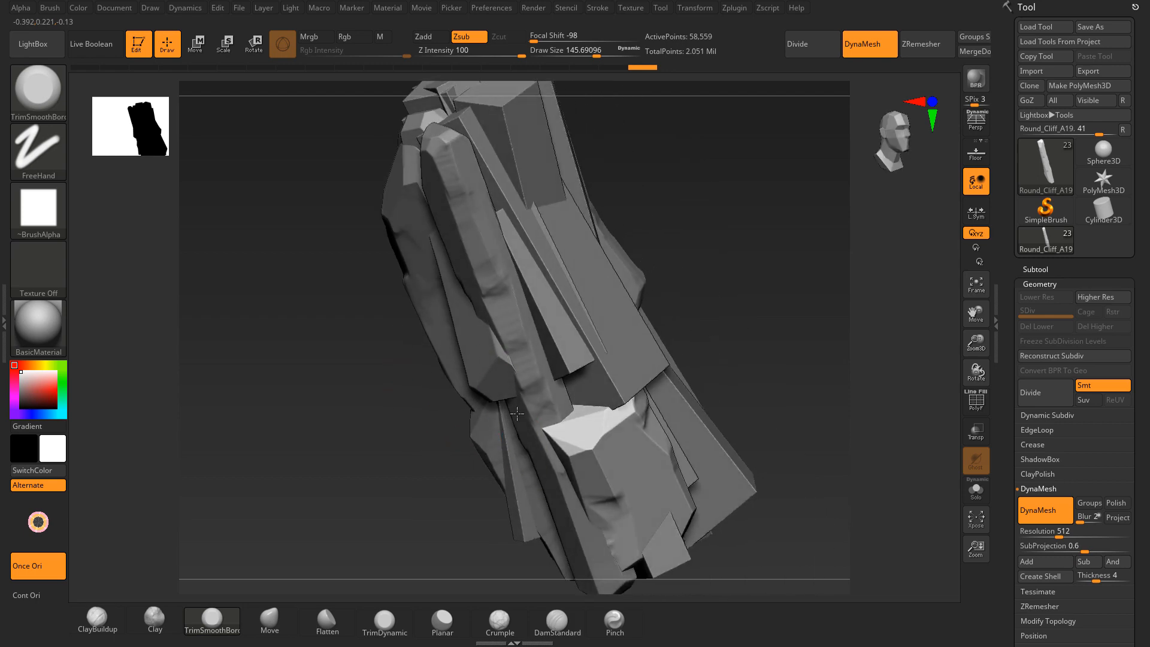
{"action": "left_click_drag", "start_coordinate": [745, 303], "coordinate": [783, 208]}
{"action": "left_click_drag", "start_coordinate": [790, 294], "coordinate": [707, 321]}
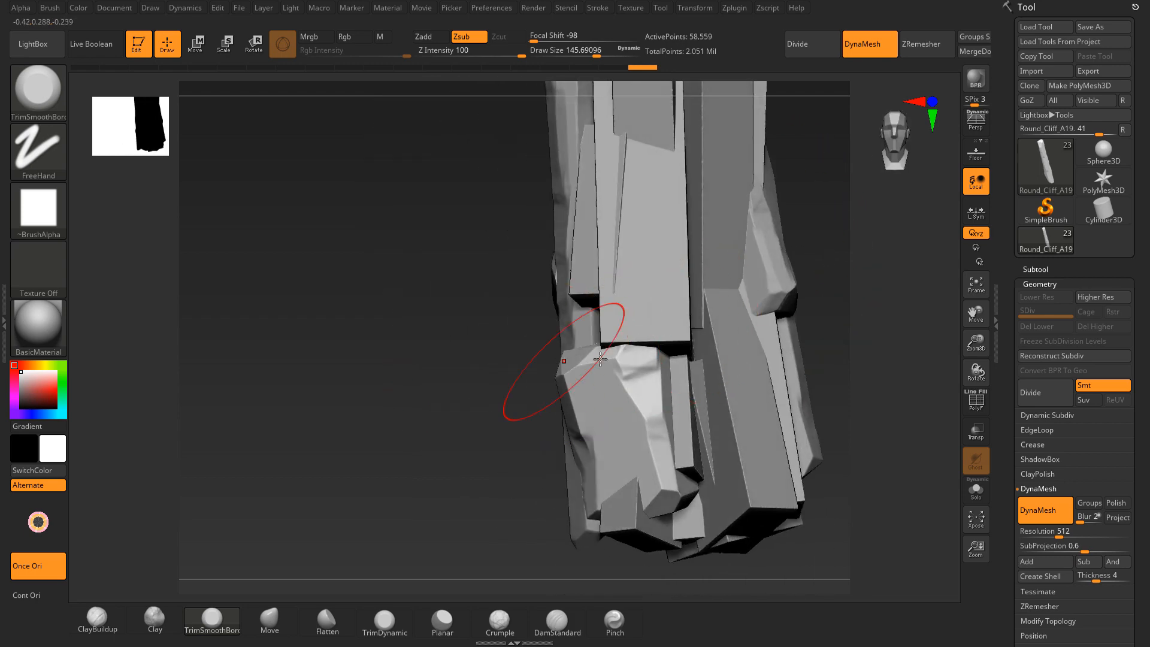
Step: Reshape the lower side of Round_Cliff_A19 with the Move brush at draw size about 194, then isolate the block for TrimSmoothBorder
{"action": "left_click", "coordinate": [277, 637]}
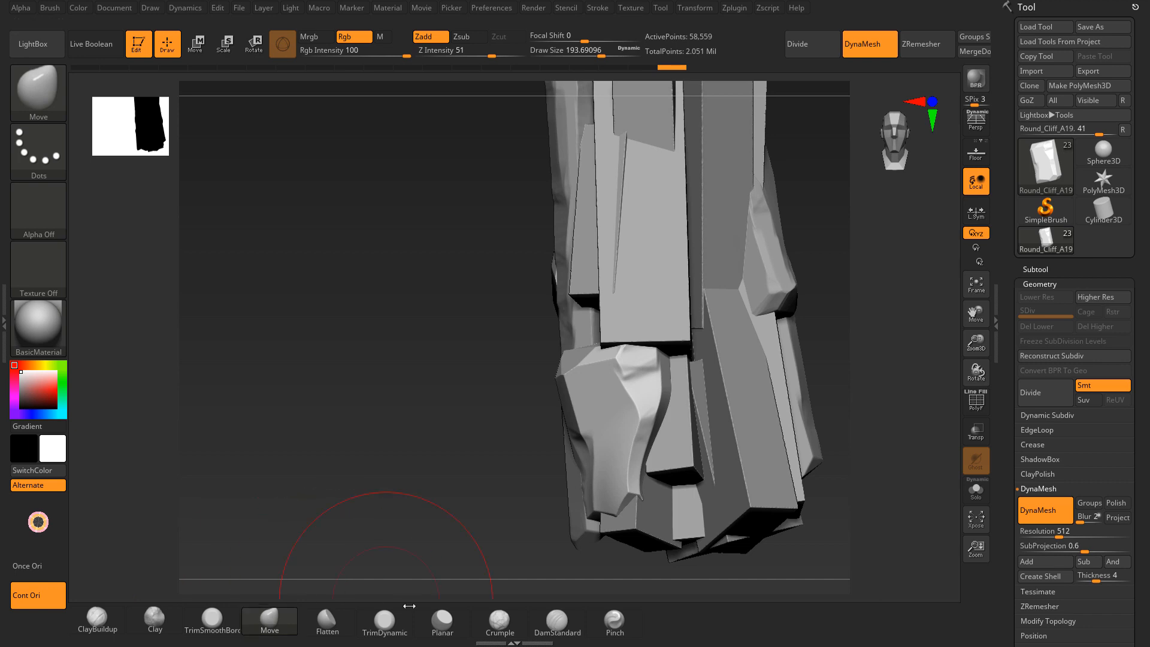
{"action": "left_click", "coordinate": [222, 620]}
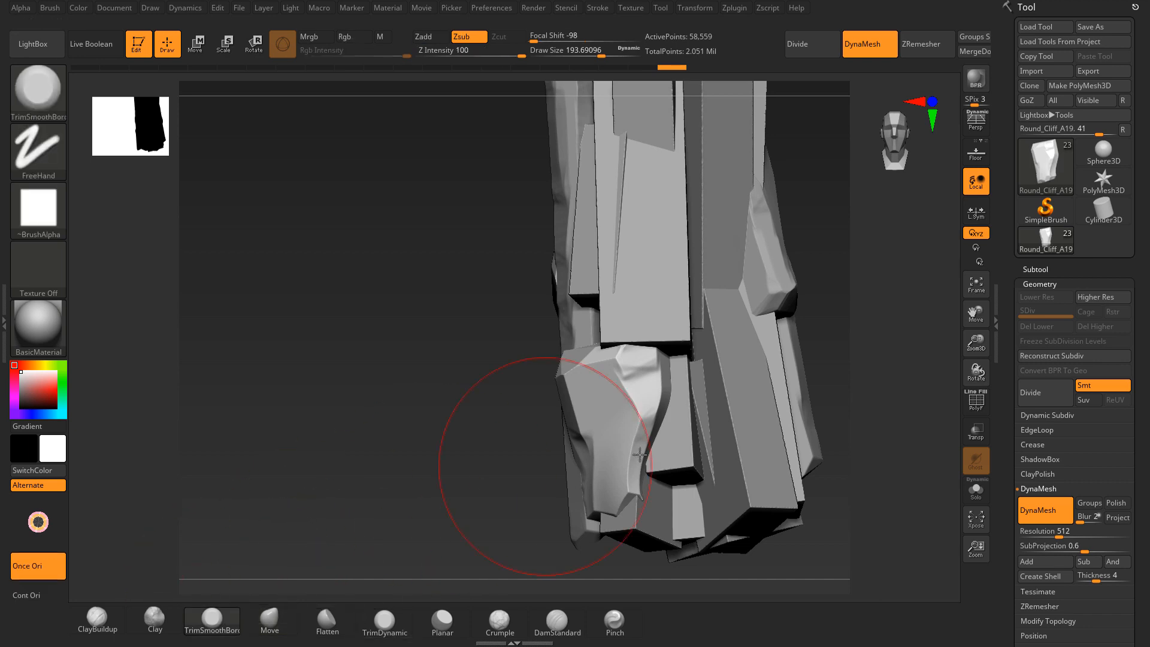
{"action": "left_click", "coordinate": [980, 488]}
{"action": "left_click_drag", "start_coordinate": [924, 469], "coordinate": [739, 377]}
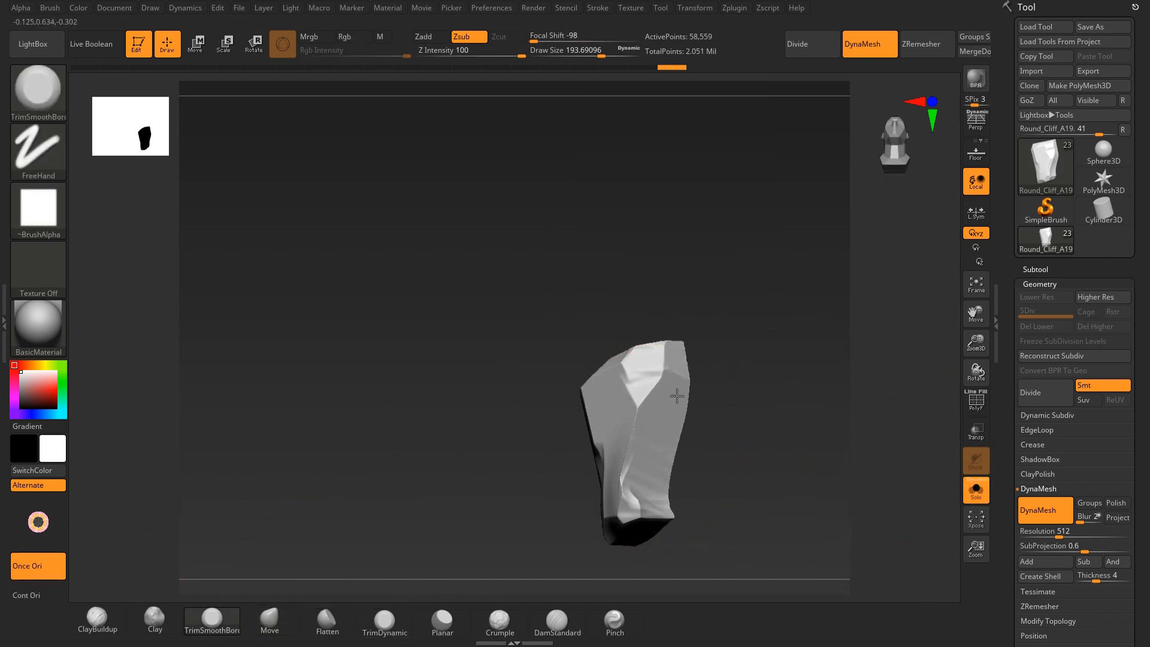
Step: Trim the isolated Round_Cliff_A19 block's long side edge and lower end into clean facets, then show the whole cliff
{"action": "left_click_drag", "start_coordinate": [666, 449], "coordinate": [650, 499]}
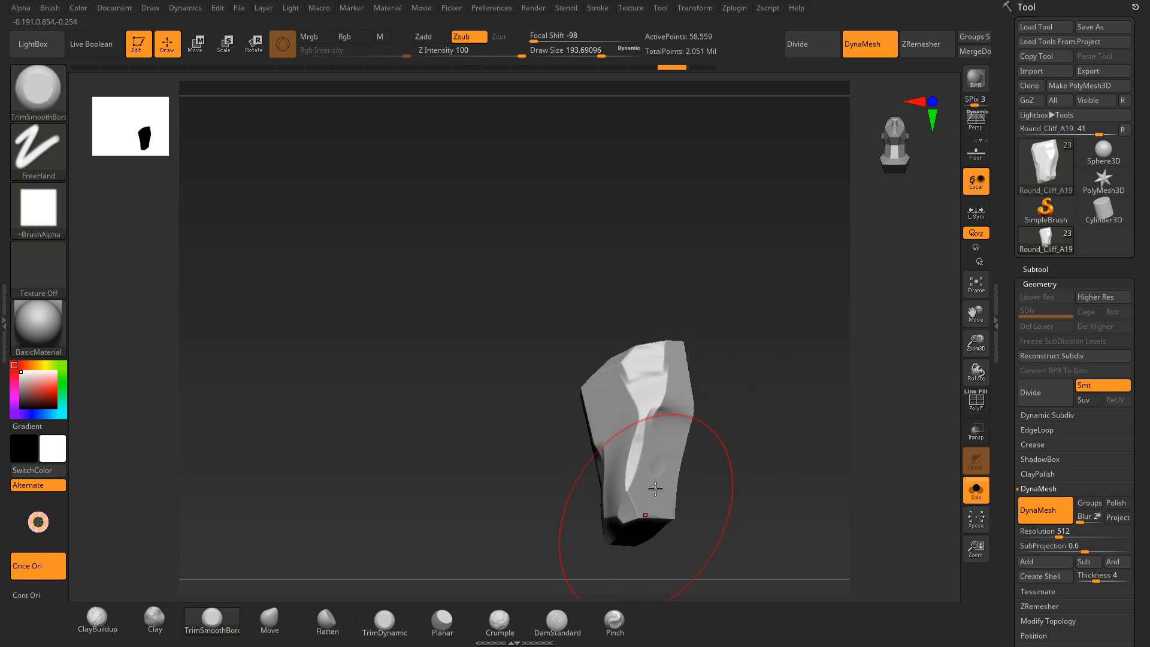
{"action": "left_click_drag", "start_coordinate": [711, 357], "coordinate": [639, 462]}
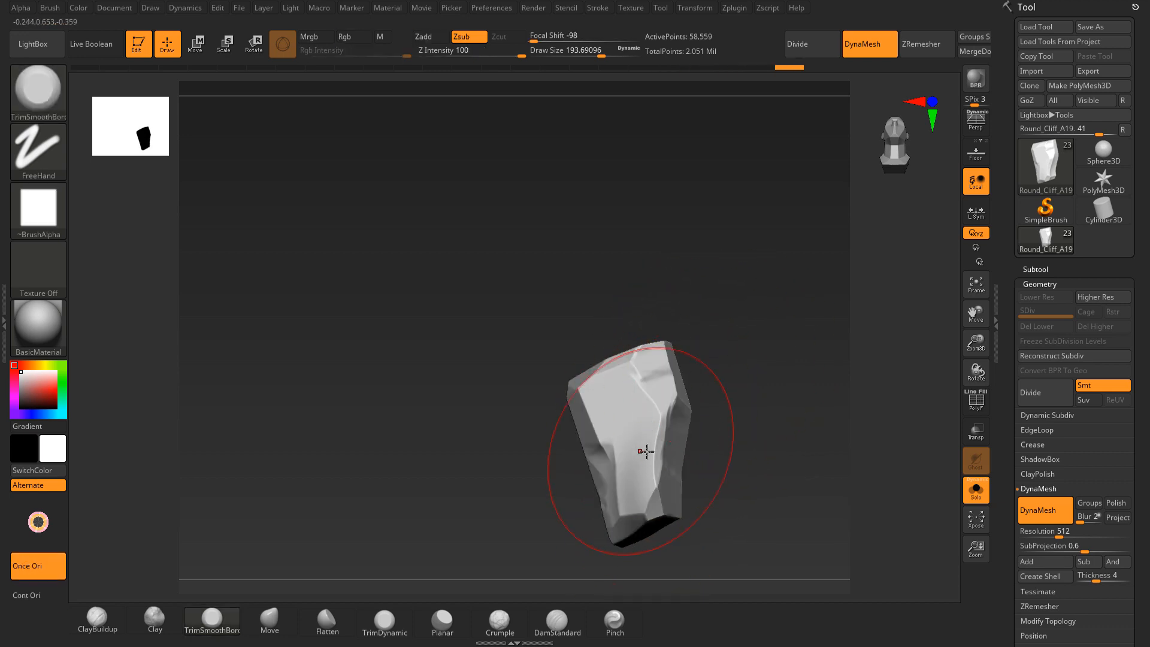
{"action": "left_click_drag", "start_coordinate": [663, 400], "coordinate": [660, 506]}
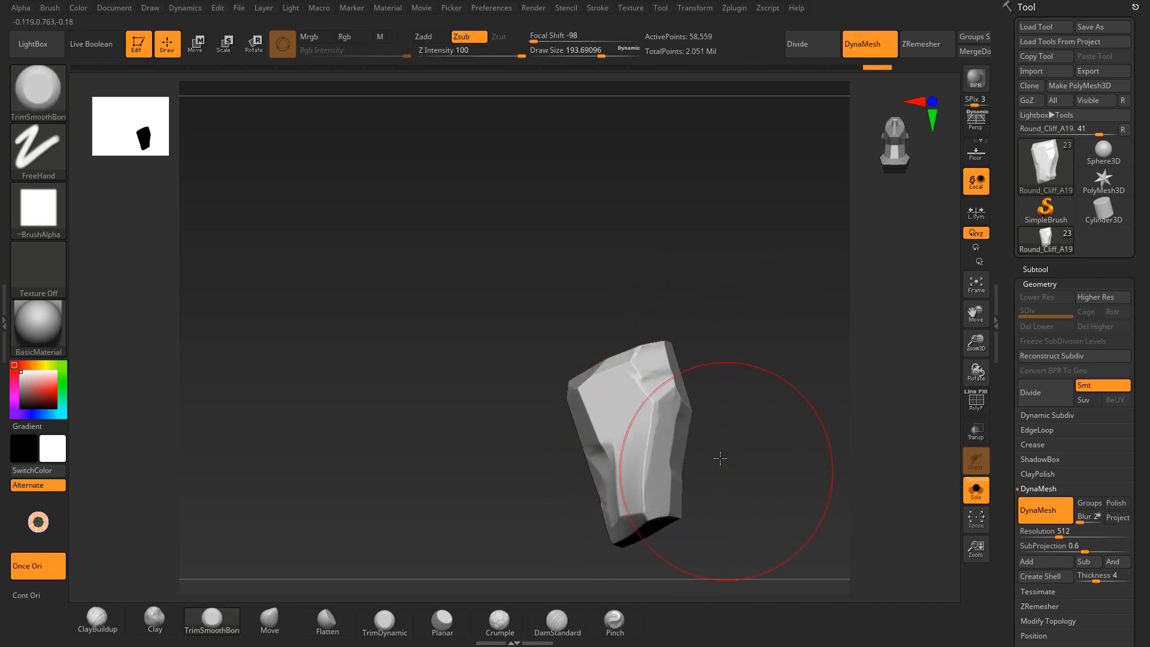
{"action": "left_click_drag", "start_coordinate": [720, 458], "coordinate": [661, 514]}
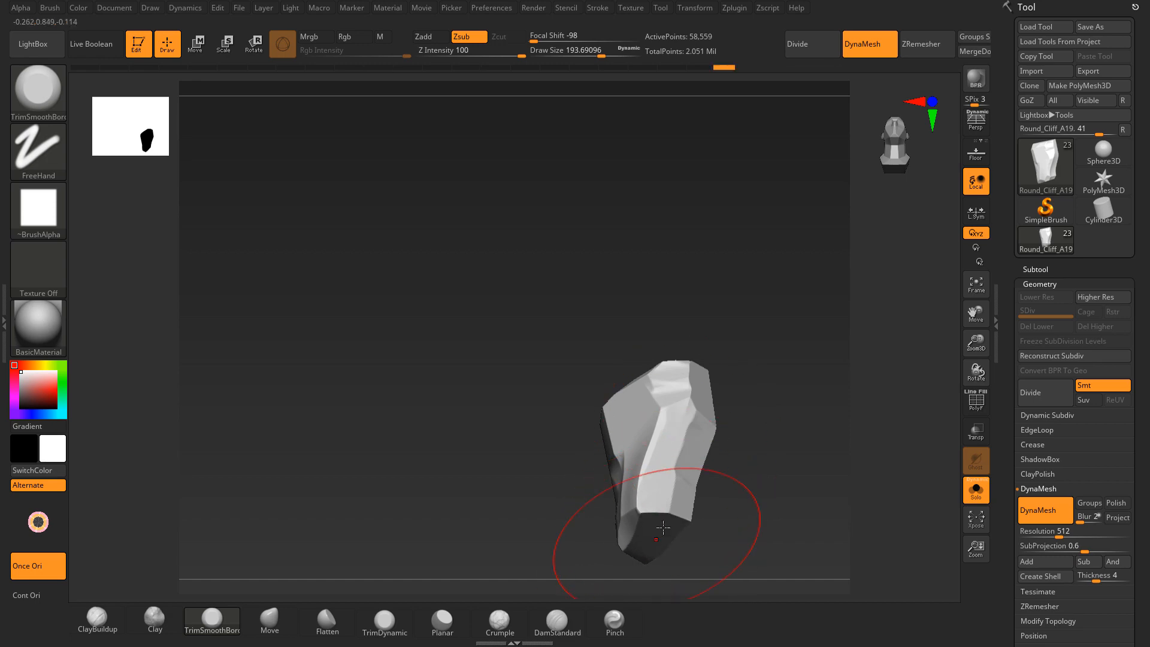
{"action": "left_click", "coordinate": [972, 492]}
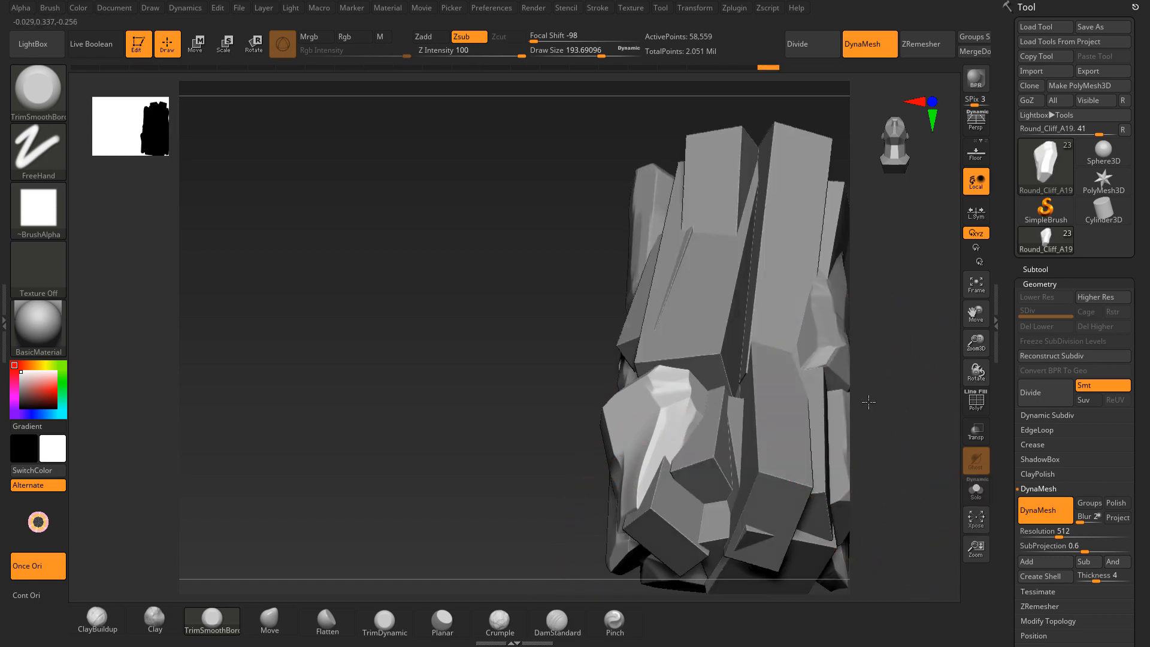
Step: Flatten the front face and the uneven side edge of the Round_Cliff_A19 block with TrimSmoothBorder
{"action": "left_click_drag", "start_coordinate": [867, 400], "coordinate": [828, 457]}
{"action": "mouse_move", "coordinate": [662, 362]}
{"action": "left_mouse_down"}
{"action": "mouse_move", "coordinate": [659, 498]}
{"action": "mouse_move", "coordinate": [643, 495]}
{"action": "mouse_move", "coordinate": [626, 444]}
{"action": "mouse_move", "coordinate": [630, 497]}
{"action": "left_mouse_up"}
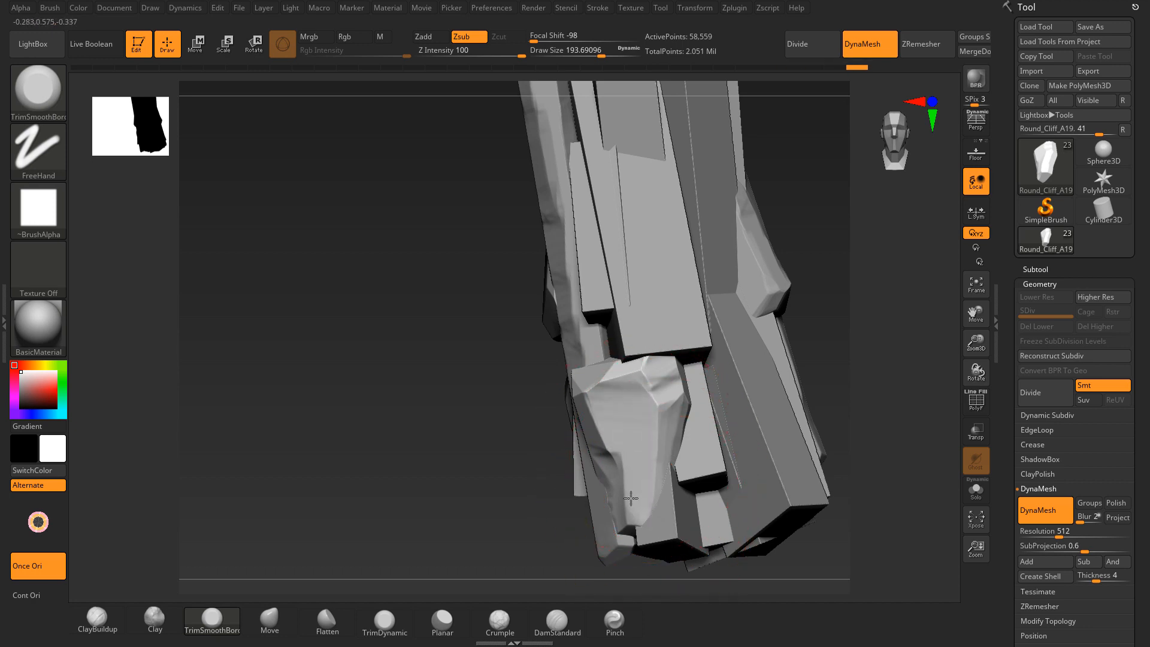
{"action": "left_click_drag", "start_coordinate": [516, 477], "coordinate": [596, 471]}
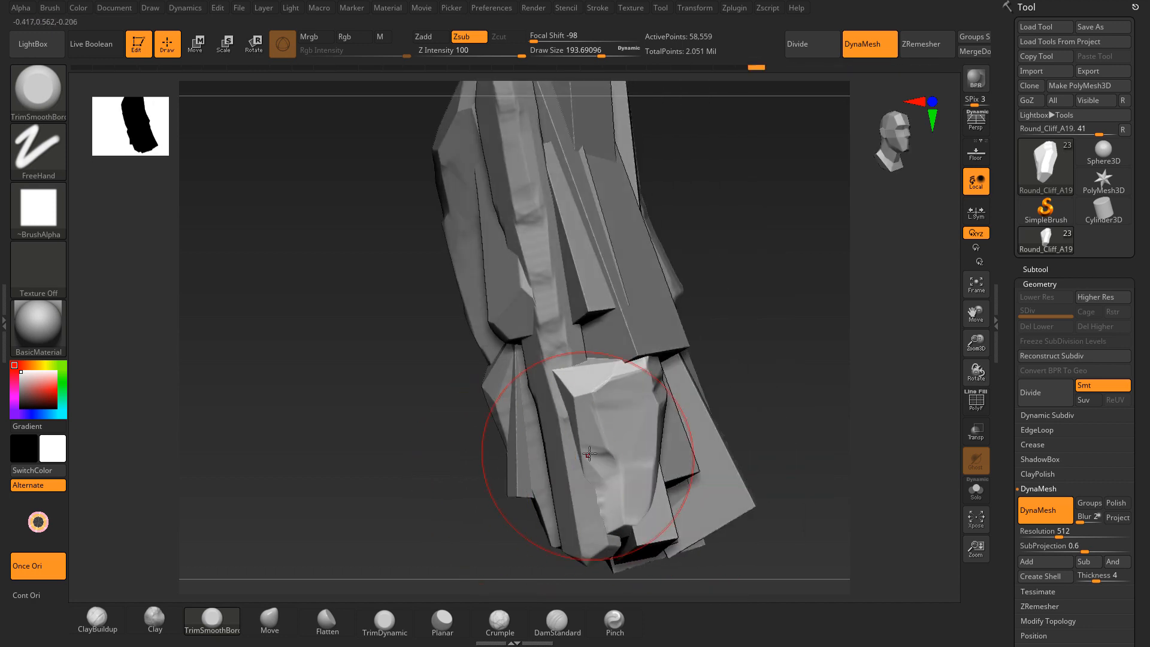
Step: Select the upright Round_Cliff_A7 block near the top of the cliff
{"action": "left_click_drag", "start_coordinate": [793, 282], "coordinate": [597, 293]}
{"action": "mouse_move", "coordinate": [425, 308]}
{"action": "left_mouse_down", "text": "alt"}
{"action": "mouse_move", "coordinate": [341, 295]}
{"action": "mouse_move", "coordinate": [400, 296]}
{"action": "mouse_move", "coordinate": [664, 192]}
{"action": "mouse_move", "coordinate": [762, 380]}
{"action": "mouse_move", "coordinate": [552, 293]}
{"action": "left_mouse_up", "text": "alt"}
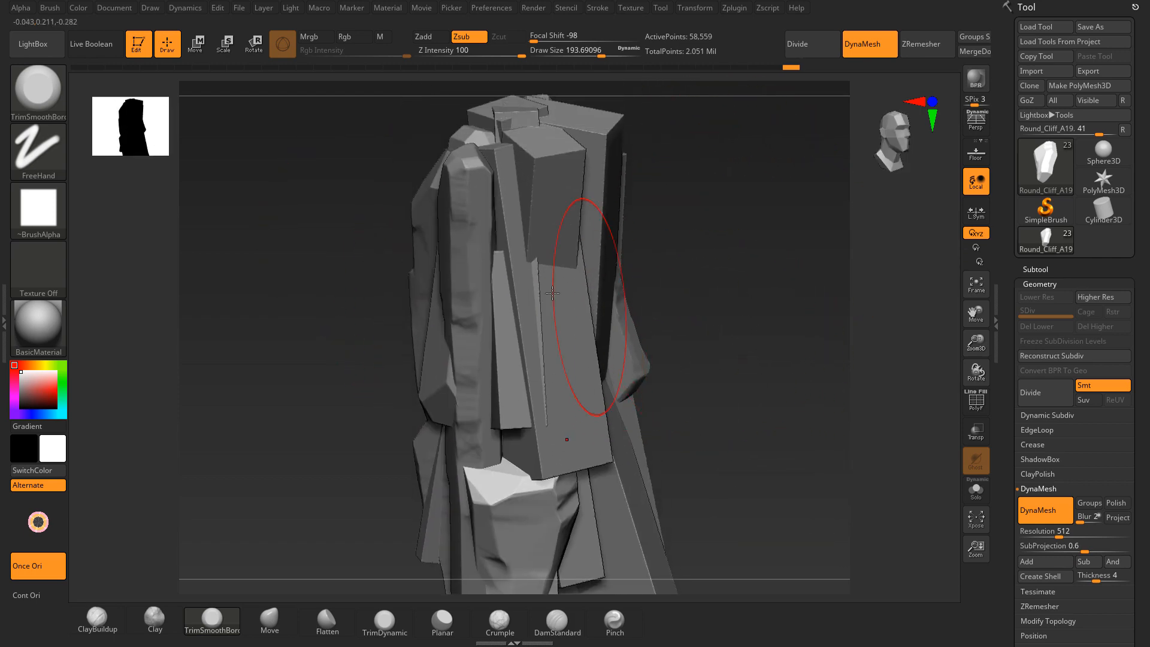
{"action": "left_click_drag", "start_coordinate": [764, 237], "coordinate": [608, 314]}
{"action": "left_click", "coordinate": [585, 322], "text": "alt"}
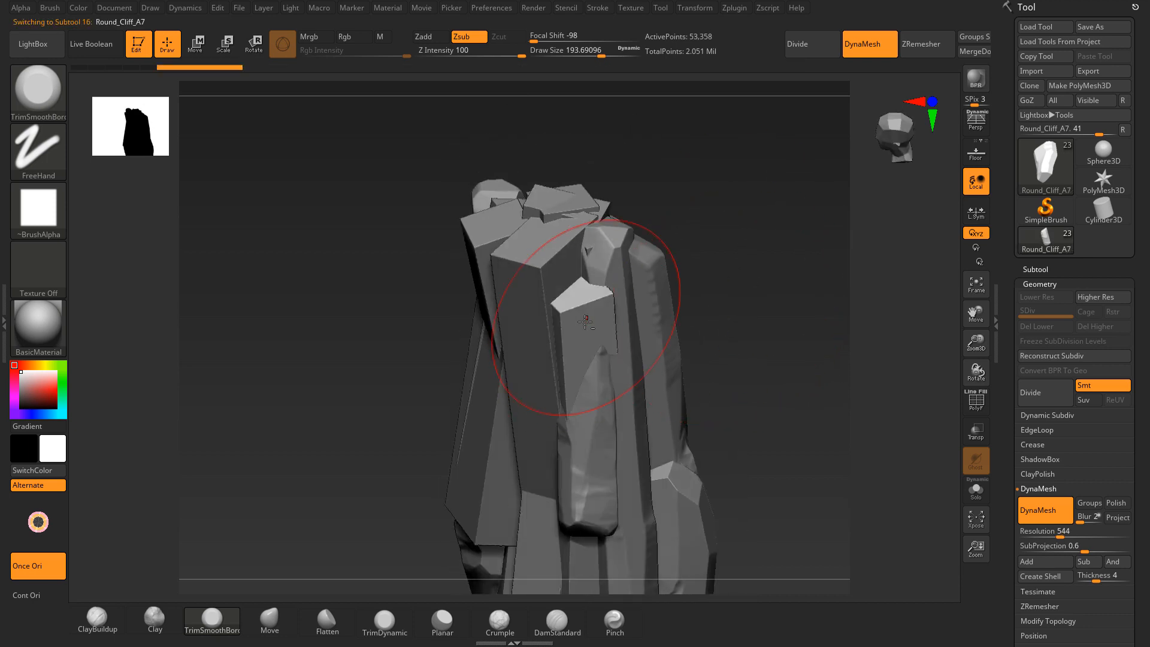
Step: Trim the upper end and exposed side edges of the upright Round_Cliff_A7 block with TrimSmoothBorder
{"action": "left_click_drag", "start_coordinate": [729, 247], "coordinate": [511, 317]}
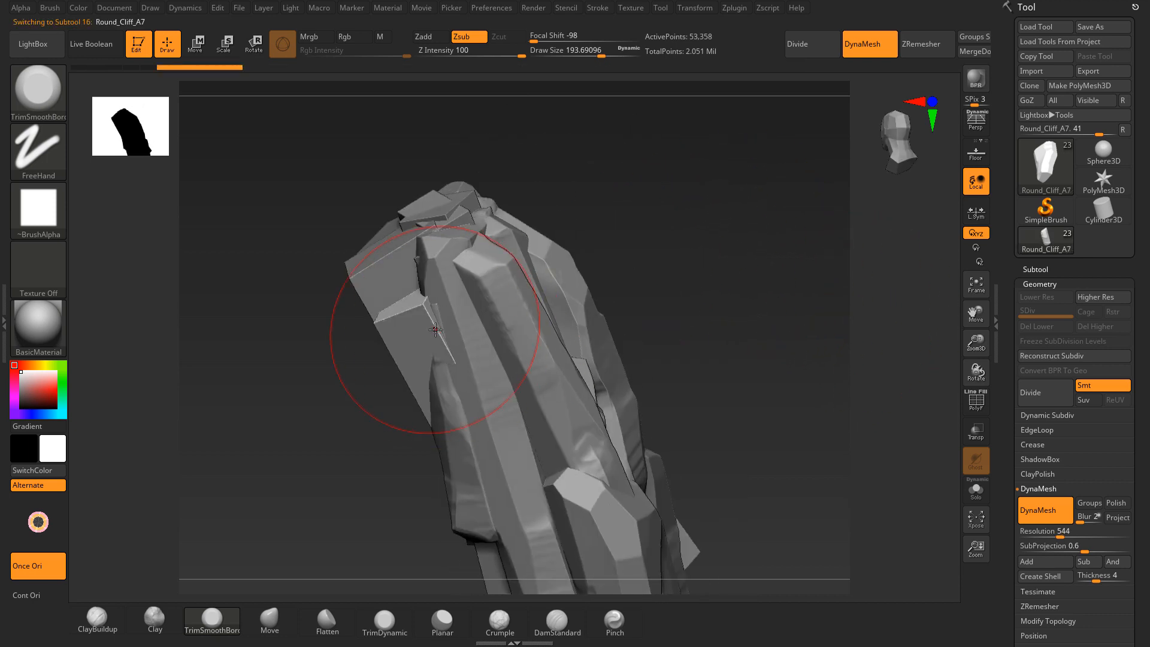
{"action": "left_click_drag", "start_coordinate": [431, 319], "coordinate": [378, 326]}
{"action": "mouse_move", "coordinate": [600, 234]}
{"action": "left_mouse_down"}
{"action": "mouse_move", "coordinate": [650, 221]}
{"action": "mouse_move", "coordinate": [478, 312]}
{"action": "mouse_move", "coordinate": [479, 282]}
{"action": "left_mouse_up"}
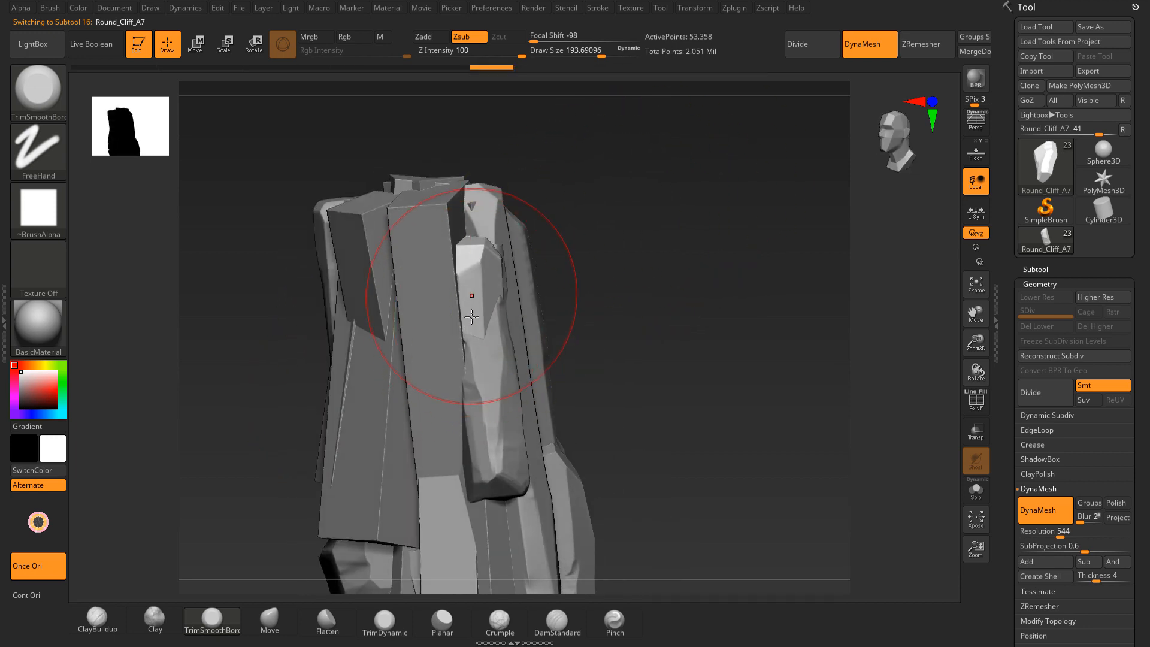
{"action": "left_click_drag", "start_coordinate": [592, 318], "coordinate": [503, 359]}
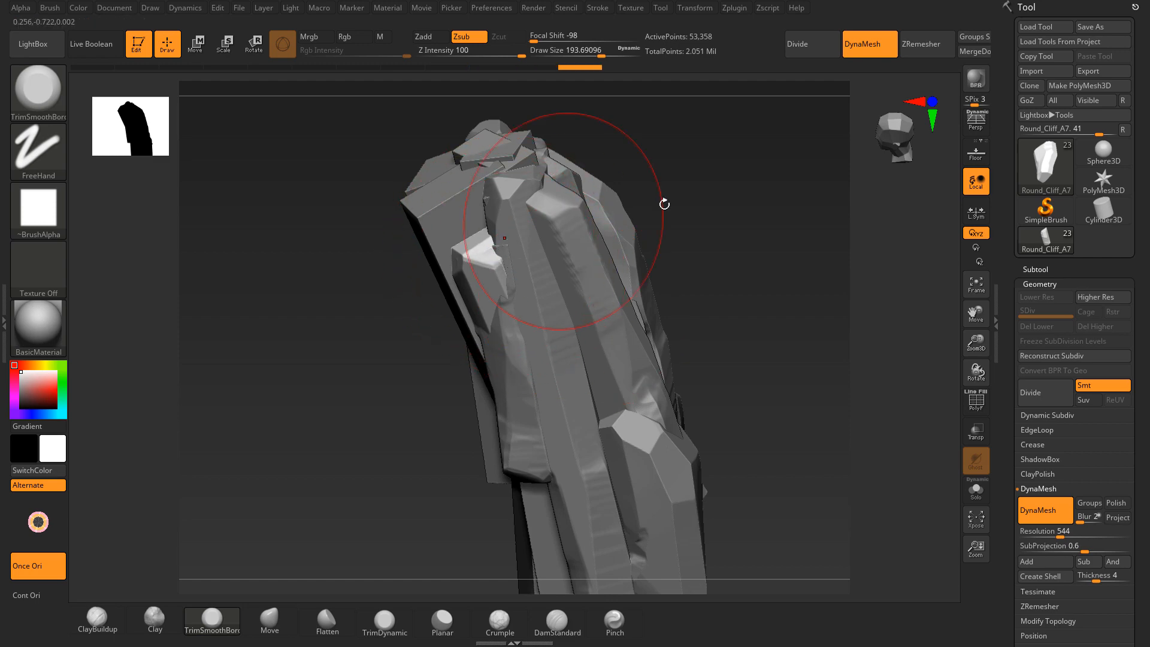
{"action": "left_click_drag", "start_coordinate": [663, 200], "coordinate": [776, 215]}
{"action": "left_click_drag", "start_coordinate": [721, 282], "coordinate": [789, 278]}
Step: Isolate the Round_Cliff_A7 block and bevel its long edge and upper end, reducing the draw size to about 118
{"action": "left_click", "coordinate": [978, 497]}
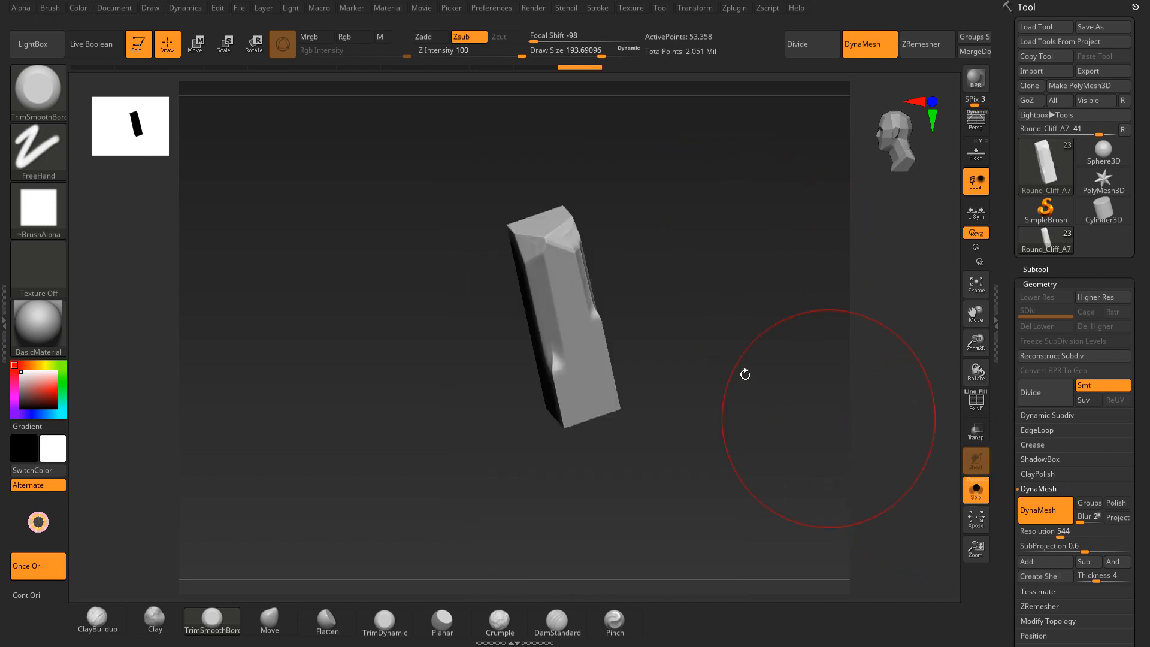
{"action": "left_click_drag", "start_coordinate": [744, 372], "coordinate": [644, 285]}
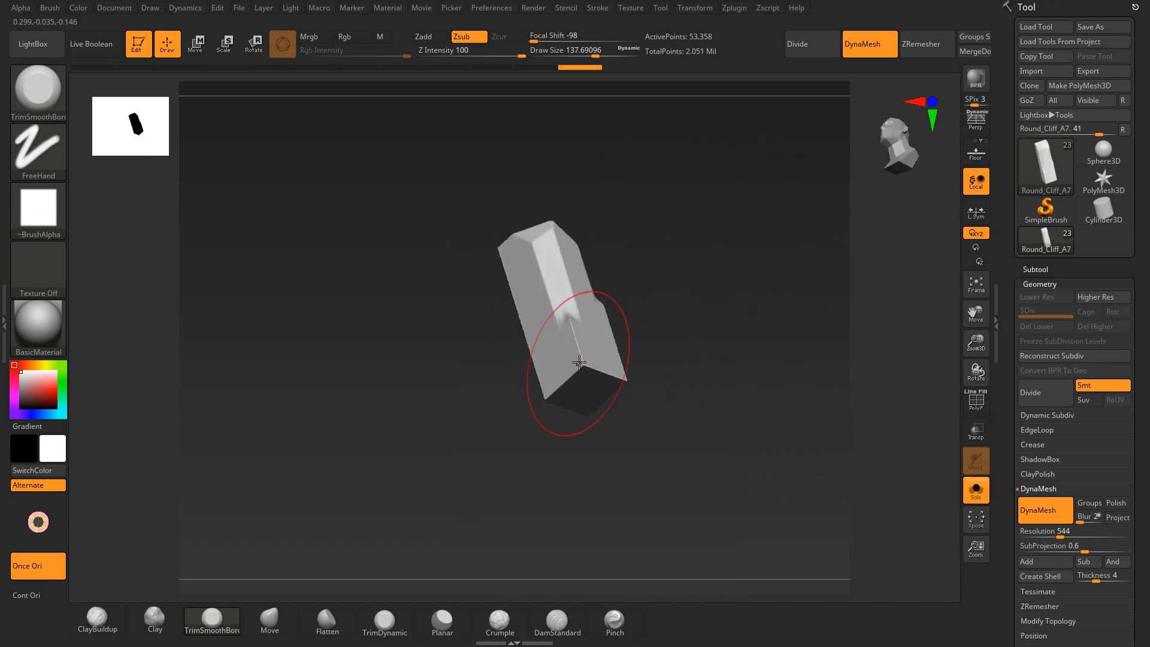
{"action": "mouse_move", "coordinate": [587, 363]}
{"action": "left_mouse_down"}
{"action": "mouse_move", "coordinate": [578, 369]}
{"action": "mouse_move", "coordinate": [666, 316]}
{"action": "mouse_move", "coordinate": [626, 384]}
{"action": "mouse_move", "coordinate": [657, 413]}
{"action": "mouse_move", "coordinate": [734, 350]}
{"action": "mouse_move", "coordinate": [750, 321]}
{"action": "mouse_move", "coordinate": [682, 243]}
{"action": "left_mouse_up"}
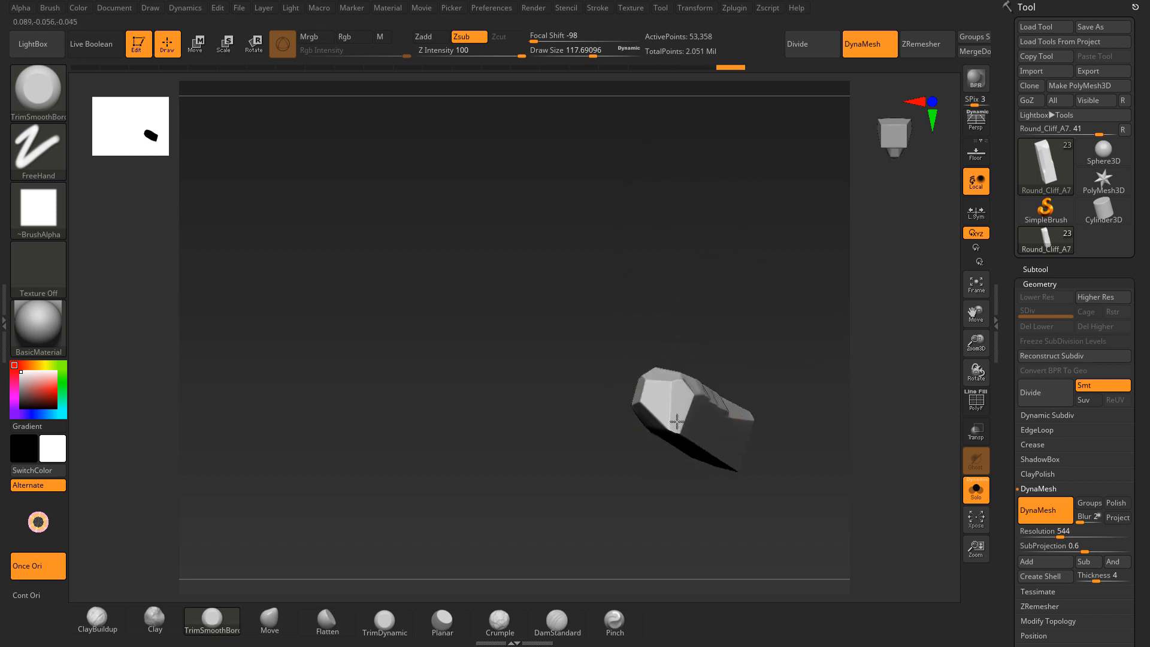
{"action": "left_click_drag", "start_coordinate": [677, 422], "coordinate": [690, 330]}
{"action": "left_click_drag", "start_coordinate": [679, 429], "coordinate": [710, 482]}
Step: Trim the lower part of the Round_Cliff_A7 block, undo the last trims on its upper end, and show the whole cliff
{"action": "left_click_drag", "start_coordinate": [735, 526], "coordinate": [718, 269]}
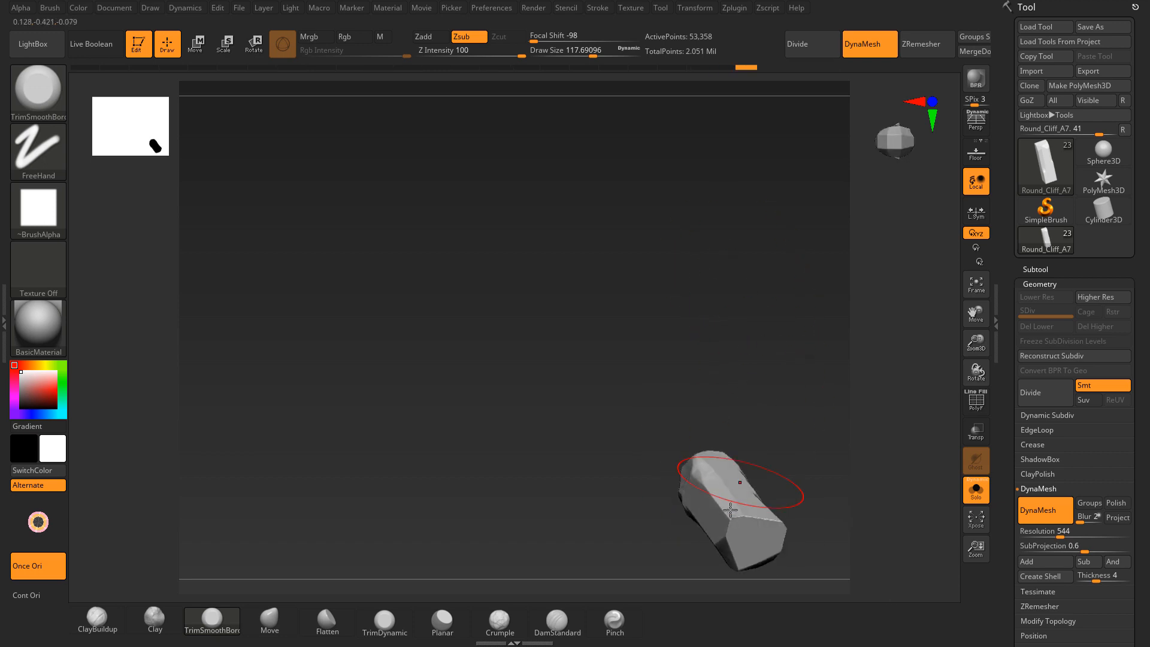
{"action": "mouse_move", "coordinate": [754, 525]}
{"action": "left_mouse_down"}
{"action": "mouse_move", "coordinate": [778, 530]}
{"action": "mouse_move", "coordinate": [719, 385]}
{"action": "mouse_move", "coordinate": [700, 459]}
{"action": "mouse_move", "coordinate": [713, 395]}
{"action": "mouse_move", "coordinate": [702, 371]}
{"action": "left_mouse_up"}
{"action": "left_click_drag", "start_coordinate": [653, 405], "coordinate": [661, 395]}
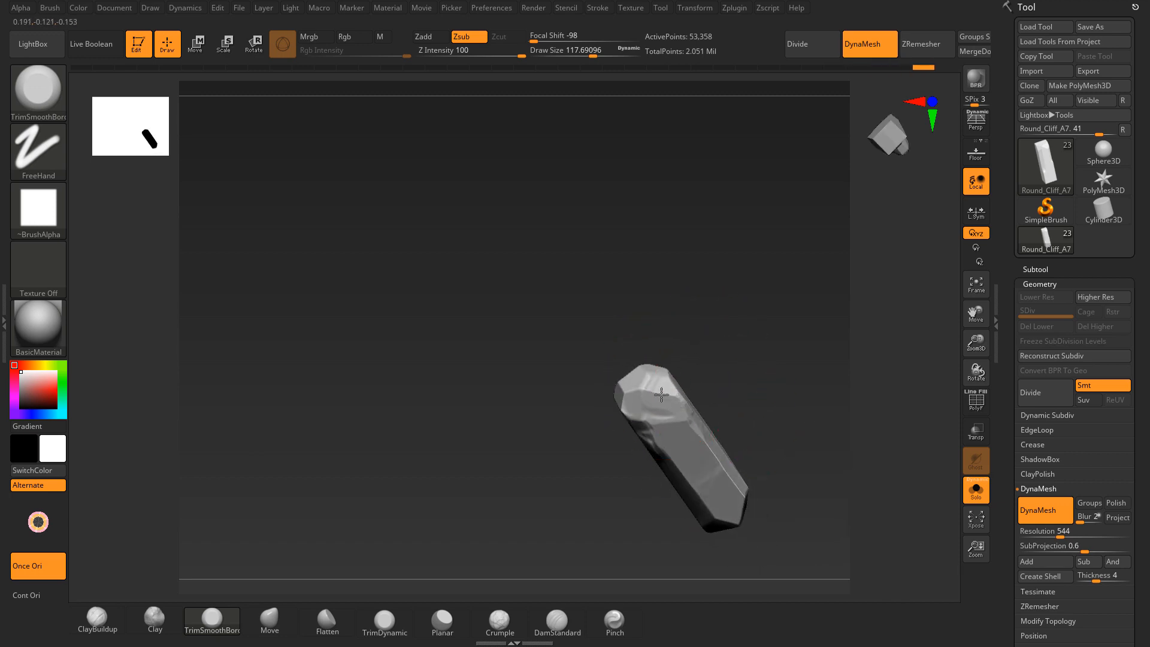
{"action": "key", "text": "ctrl+z"}
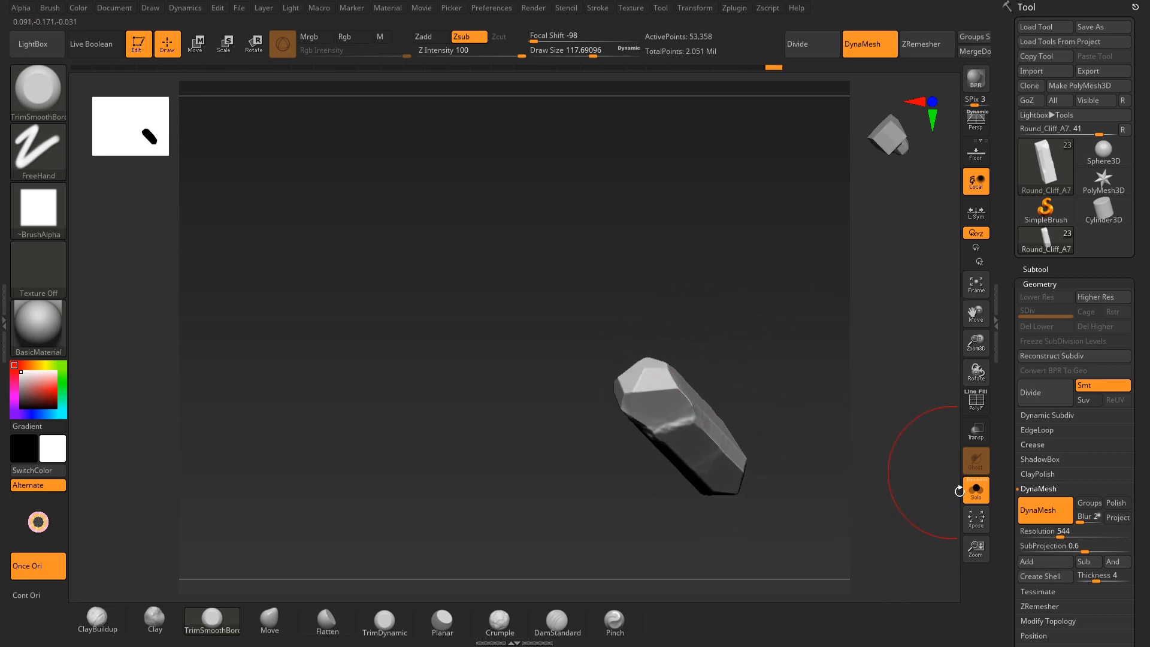
{"action": "left_click", "coordinate": [974, 490]}
Step: Select the Round_Cliff_A13 block and trim its exposed lower end and side edge among the neighbouring rocks
{"action": "left_click_drag", "start_coordinate": [617, 475], "coordinate": [792, 280]}
{"action": "left_click", "coordinate": [689, 314], "text": "alt"}
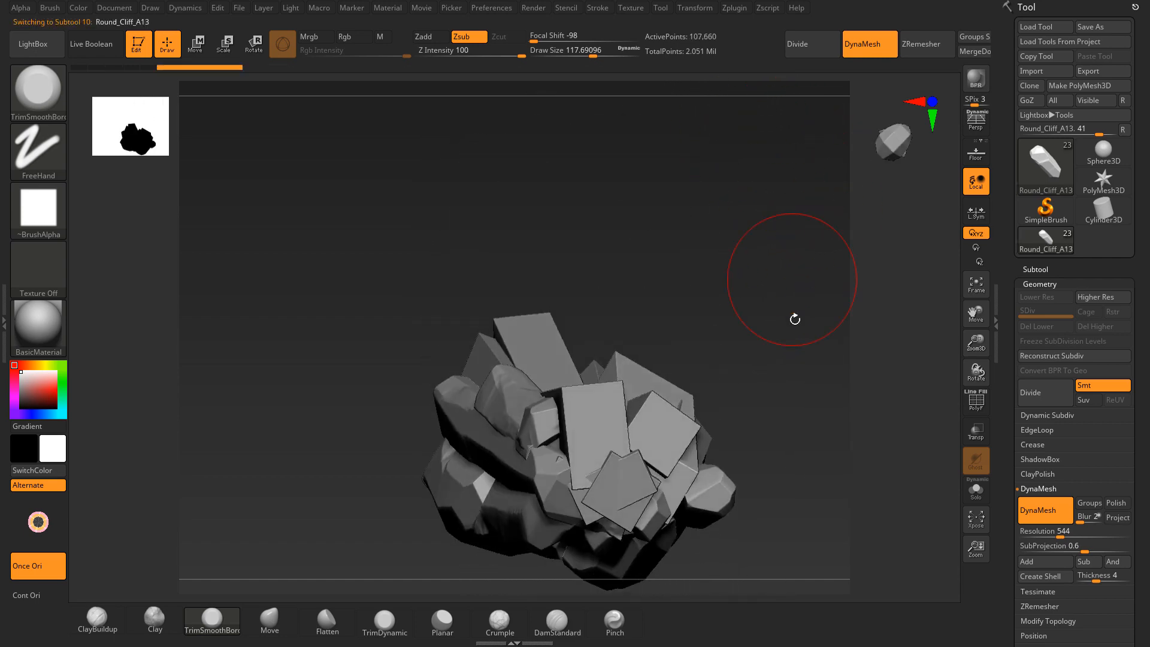
{"action": "mouse_move", "coordinate": [795, 319]}
{"action": "left_mouse_down"}
{"action": "mouse_move", "coordinate": [819, 379]}
{"action": "mouse_move", "coordinate": [726, 400]}
{"action": "mouse_move", "coordinate": [806, 213]}
{"action": "mouse_move", "coordinate": [798, 172]}
{"action": "mouse_move", "coordinate": [768, 200]}
{"action": "mouse_move", "coordinate": [573, 192]}
{"action": "left_mouse_up"}
{"action": "left_click_drag", "start_coordinate": [582, 250], "coordinate": [622, 470]}
{"action": "mouse_move", "coordinate": [761, 446]}
{"action": "left_mouse_down"}
{"action": "mouse_move", "coordinate": [734, 383]}
{"action": "mouse_move", "coordinate": [684, 483]}
{"action": "mouse_move", "coordinate": [617, 493]}
{"action": "mouse_move", "coordinate": [618, 481]}
{"action": "left_mouse_up"}
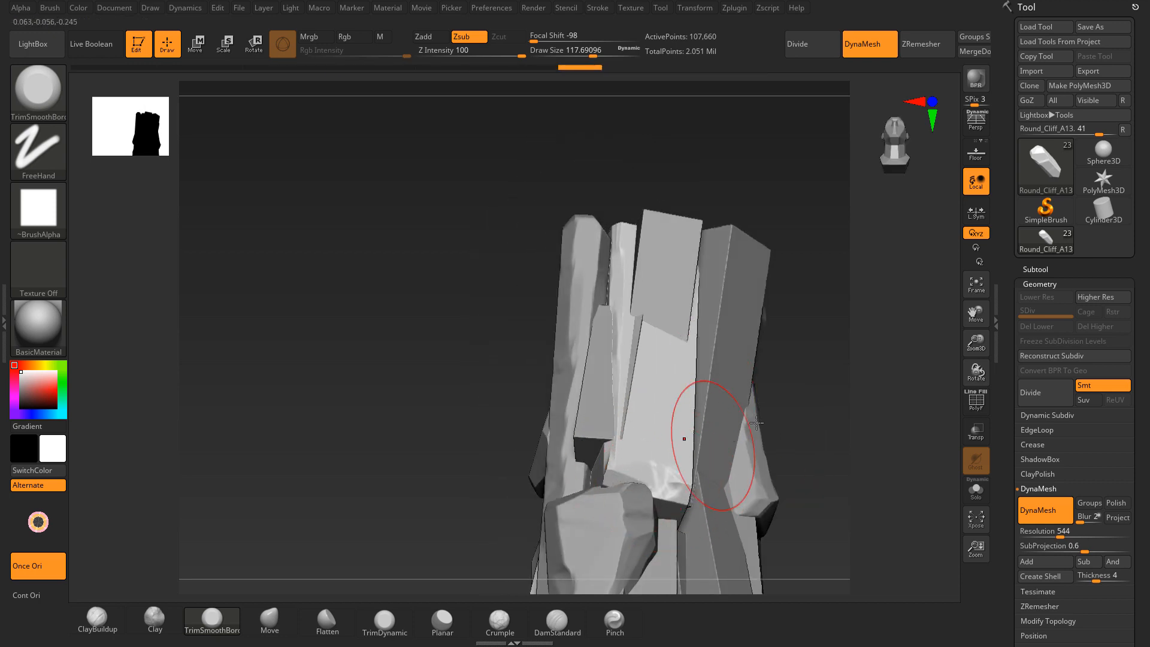
{"action": "left_click_drag", "start_coordinate": [756, 424], "coordinate": [629, 371]}
{"action": "mouse_move", "coordinate": [539, 321]}
{"action": "left_mouse_down"}
{"action": "mouse_move", "coordinate": [670, 392]}
{"action": "mouse_move", "coordinate": [699, 449]}
{"action": "mouse_move", "coordinate": [719, 411]}
{"action": "mouse_move", "coordinate": [670, 470]}
{"action": "mouse_move", "coordinate": [693, 461]}
{"action": "mouse_move", "coordinate": [623, 395]}
{"action": "left_mouse_up"}
{"action": "mouse_move", "coordinate": [552, 344]}
{"action": "left_mouse_down"}
{"action": "mouse_move", "coordinate": [532, 352]}
{"action": "mouse_move", "coordinate": [599, 419]}
{"action": "left_mouse_up"}
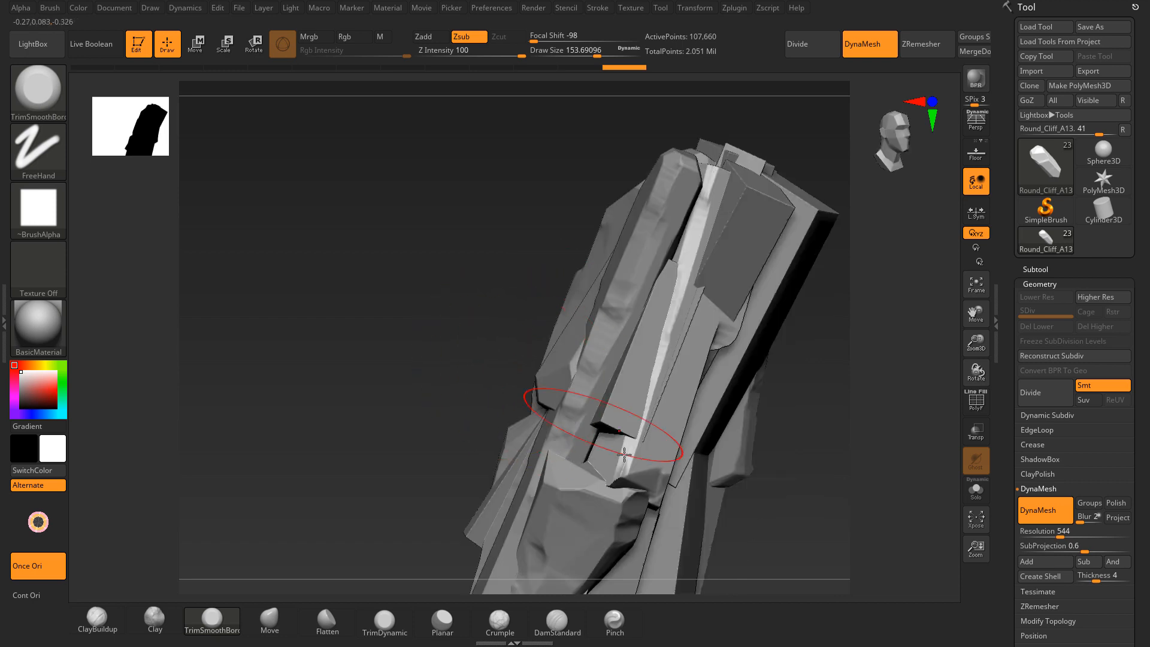
Step: Isolate the Round_Cliff_A13 block and flatten its front face around the notch at draw size about 110
{"action": "left_click", "coordinate": [976, 488]}
{"action": "left_click_drag", "start_coordinate": [805, 310], "coordinate": [726, 329]}
{"action": "left_click_drag", "start_coordinate": [741, 260], "coordinate": [764, 270]}
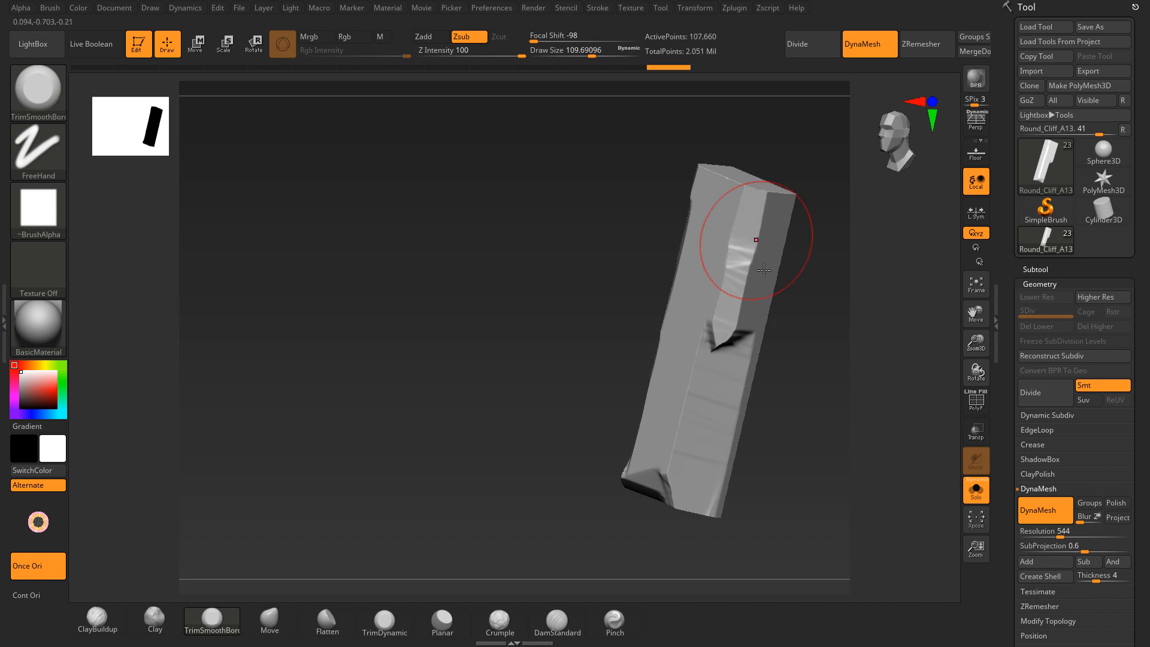
{"action": "left_click_drag", "start_coordinate": [721, 355], "coordinate": [721, 355]}
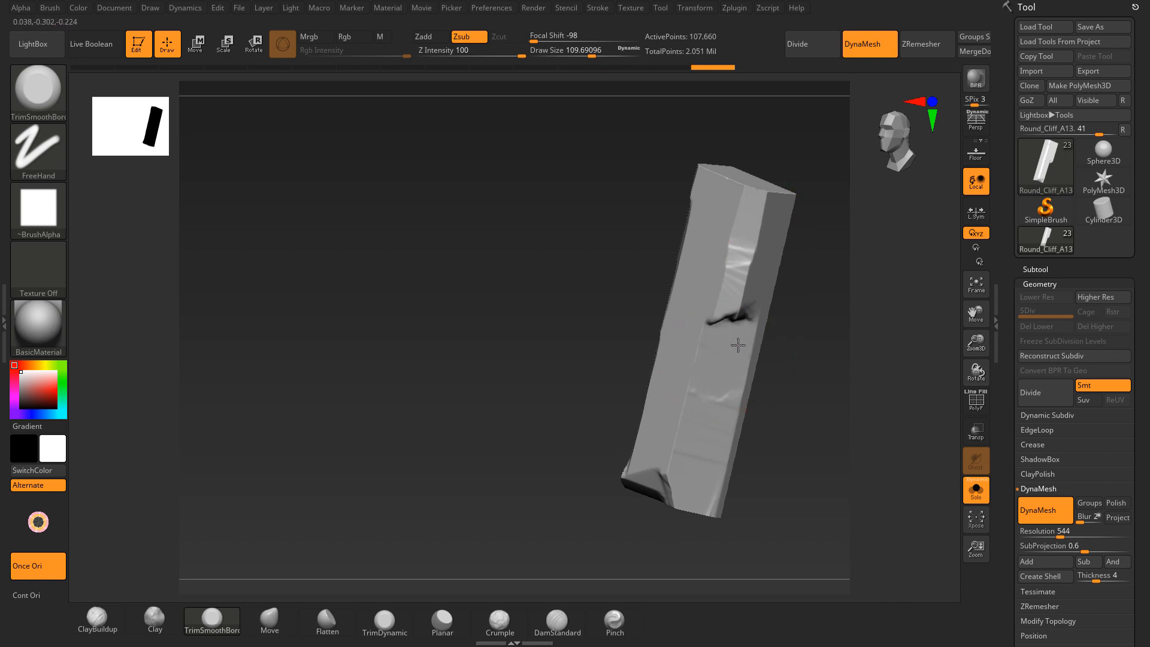
{"action": "right_click_drag", "start_coordinate": [708, 390], "coordinate": [744, 297]}
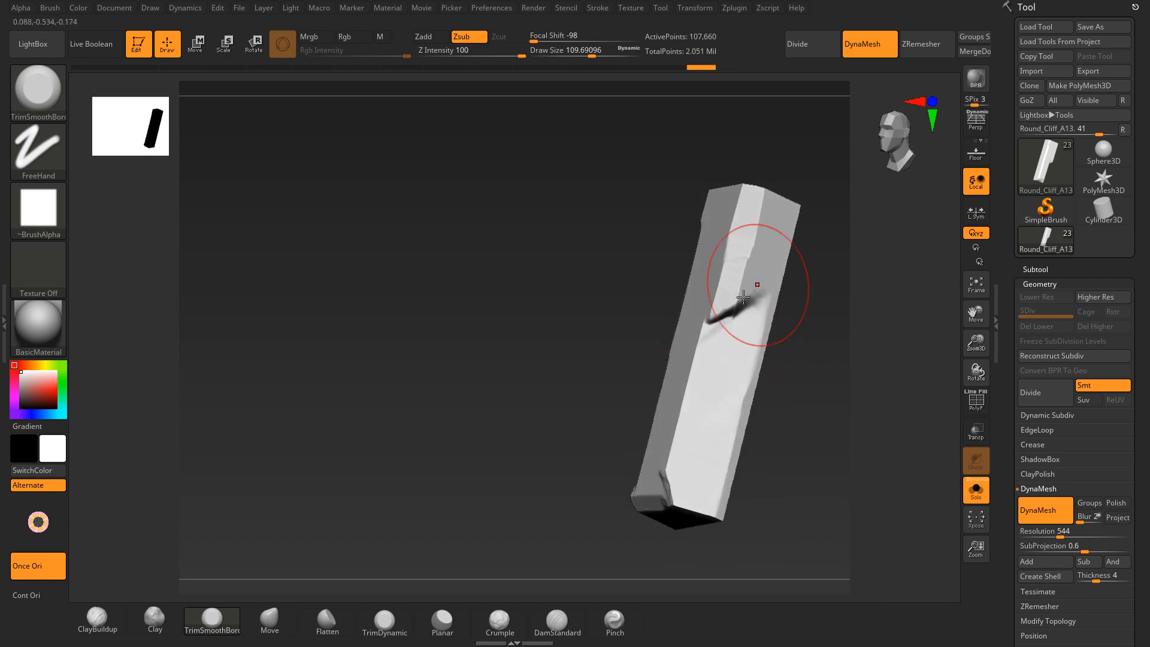
{"action": "mouse_move", "coordinate": [744, 221]}
{"action": "right_mouse_down"}
{"action": "mouse_move", "coordinate": [778, 197]}
{"action": "mouse_move", "coordinate": [789, 204]}
{"action": "right_mouse_up"}
{"action": "mouse_move", "coordinate": [741, 181]}
{"action": "left_mouse_down"}
{"action": "mouse_move", "coordinate": [731, 173]}
{"action": "mouse_move", "coordinate": [736, 187]}
{"action": "mouse_move", "coordinate": [748, 178]}
{"action": "left_mouse_up"}
Step: Cut facets into the corners and edges of the Round_Cliff_A13 block's upper end
{"action": "mouse_move", "coordinate": [776, 158]}
{"action": "right_mouse_down"}
{"action": "mouse_move", "coordinate": [793, 172]}
{"action": "mouse_move", "coordinate": [784, 137]}
{"action": "mouse_move", "coordinate": [609, 236]}
{"action": "mouse_move", "coordinate": [653, 294]}
{"action": "right_mouse_up"}
{"action": "left_click_drag", "start_coordinate": [658, 278], "coordinate": [640, 326]}
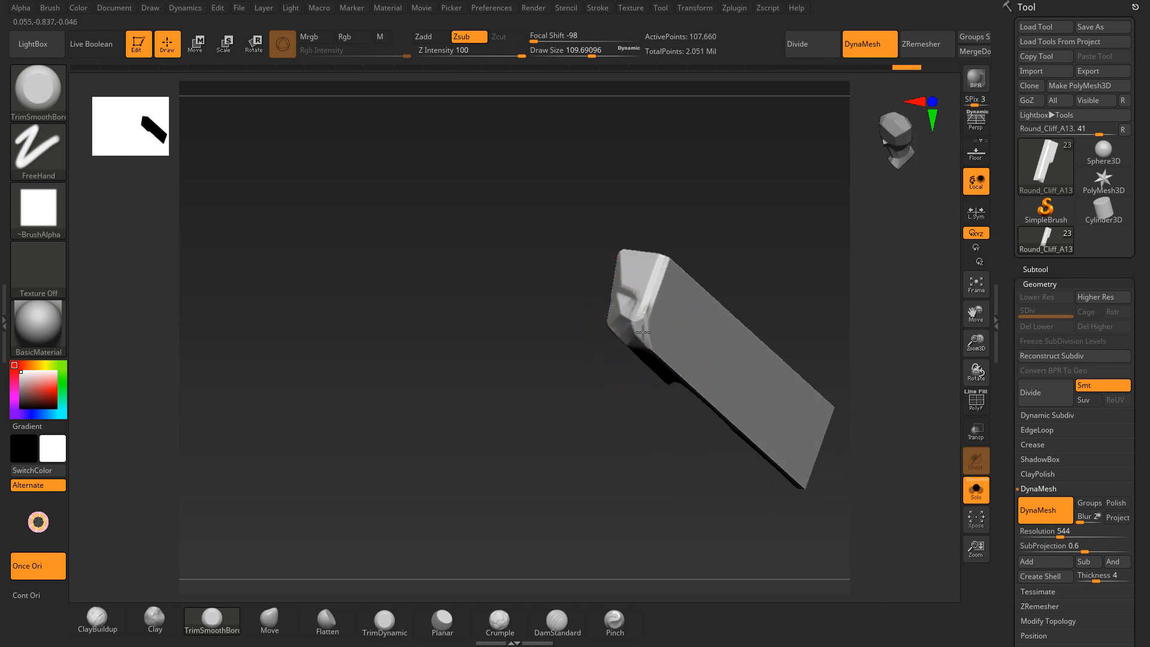
{"action": "right_click_drag", "start_coordinate": [680, 221], "coordinate": [661, 265]}
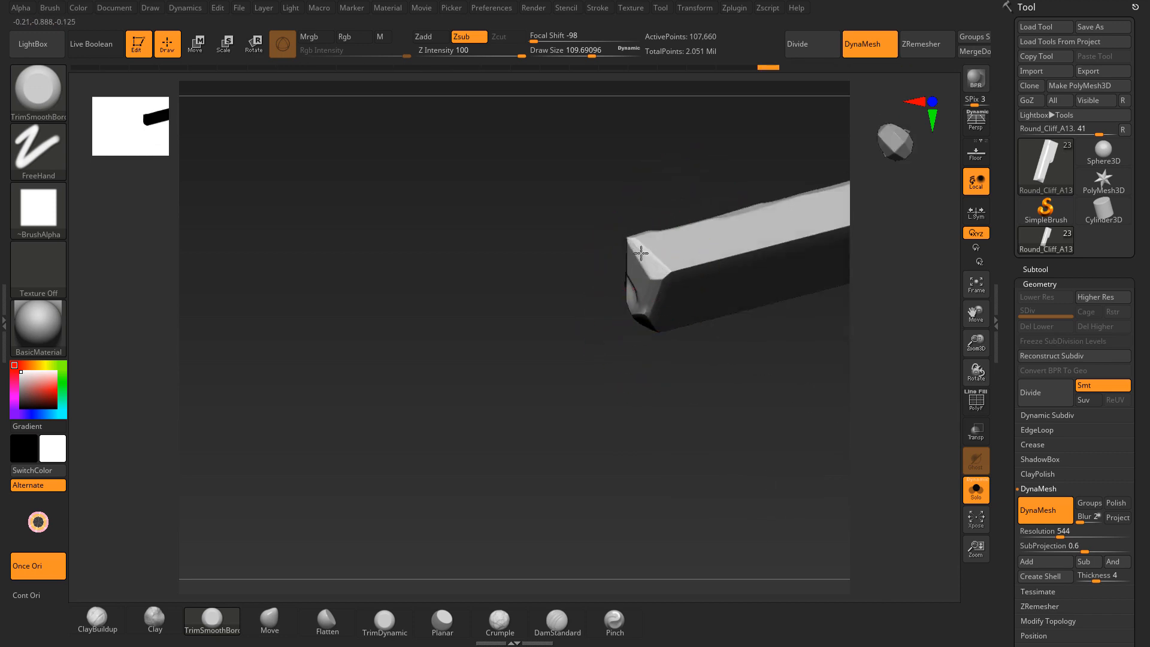
{"action": "left_click_drag", "start_coordinate": [641, 253], "coordinate": [659, 287]}
{"action": "right_click_drag", "start_coordinate": [598, 366], "coordinate": [623, 318]}
{"action": "left_click_drag", "start_coordinate": [703, 269], "coordinate": [693, 257]}
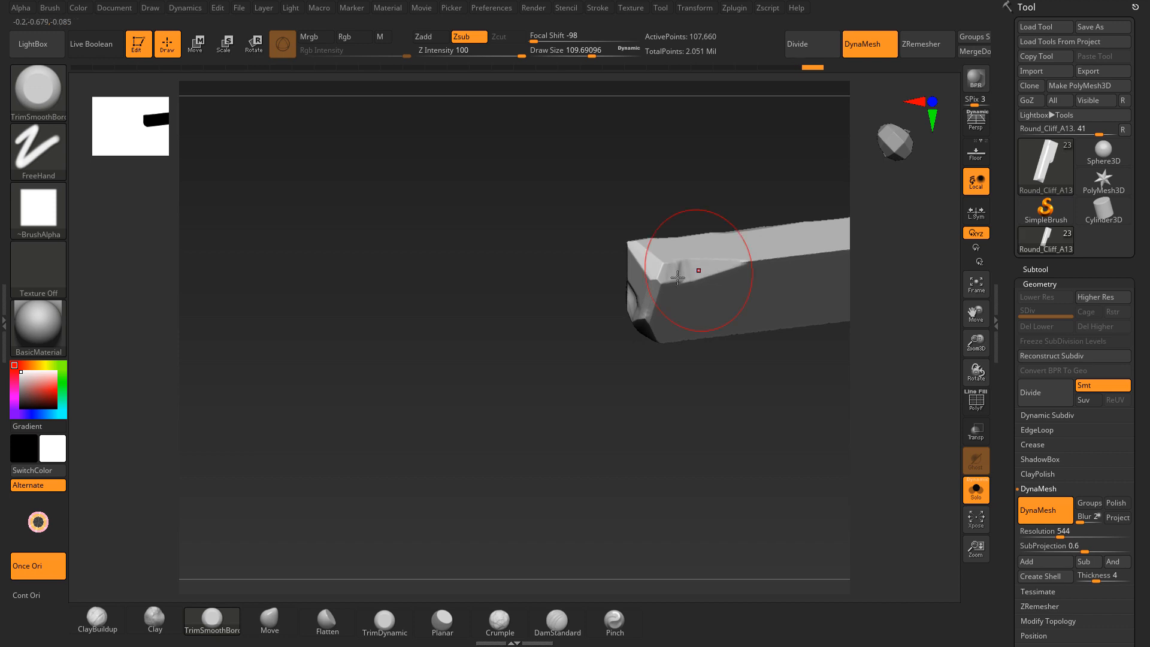
{"action": "right_click_drag", "start_coordinate": [693, 258], "coordinate": [645, 289]}
Step: Bevel the long side edge of the Round_Cliff_A13 block from its upper end down to its base
{"action": "right_click_drag", "start_coordinate": [704, 265], "coordinate": [718, 226]}
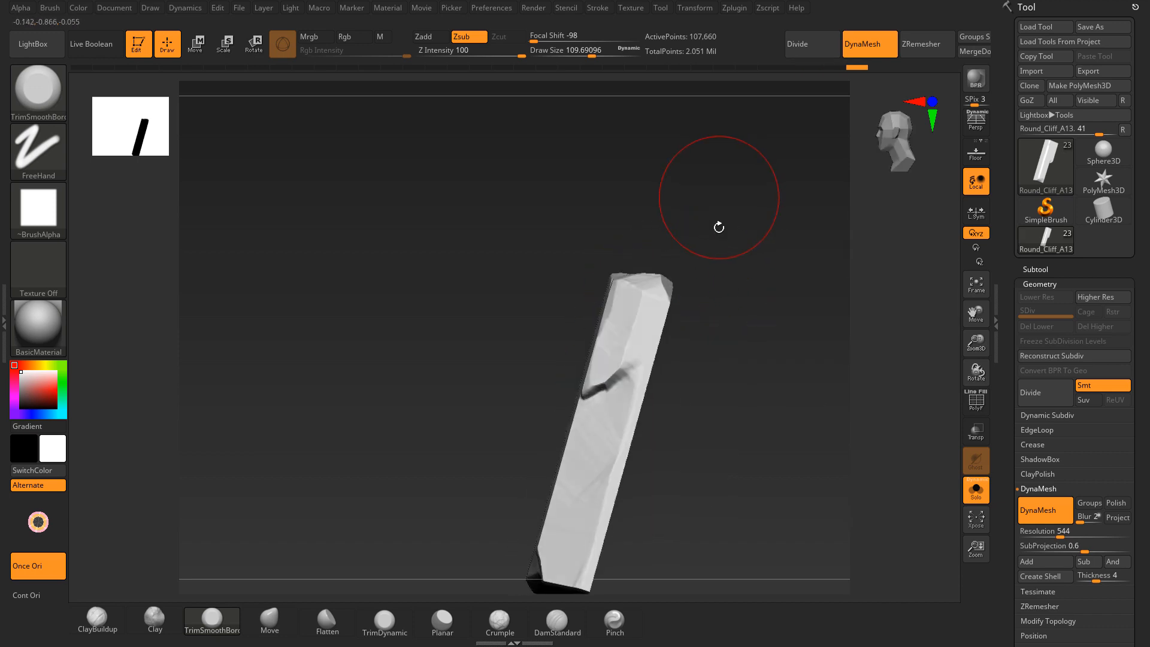
{"action": "right_click_drag", "start_coordinate": [718, 343], "coordinate": [689, 192], "text": "alt"}
{"action": "left_click_drag", "start_coordinate": [667, 181], "coordinate": [566, 441]}
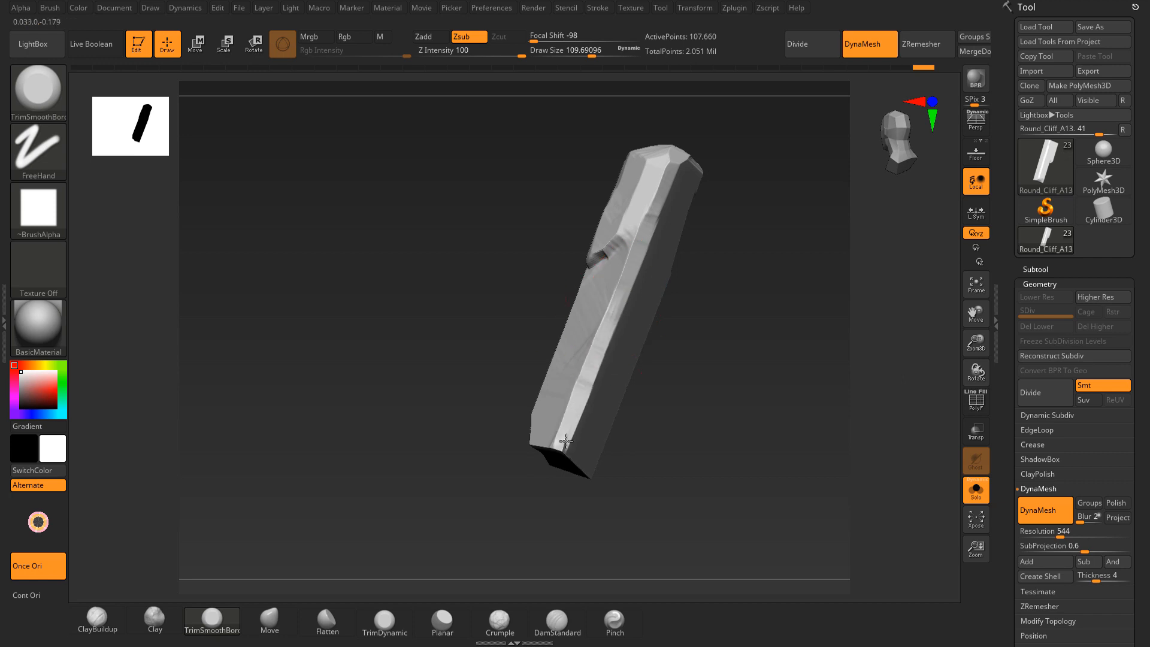
{"action": "right_click_drag", "start_coordinate": [586, 465], "coordinate": [591, 410]}
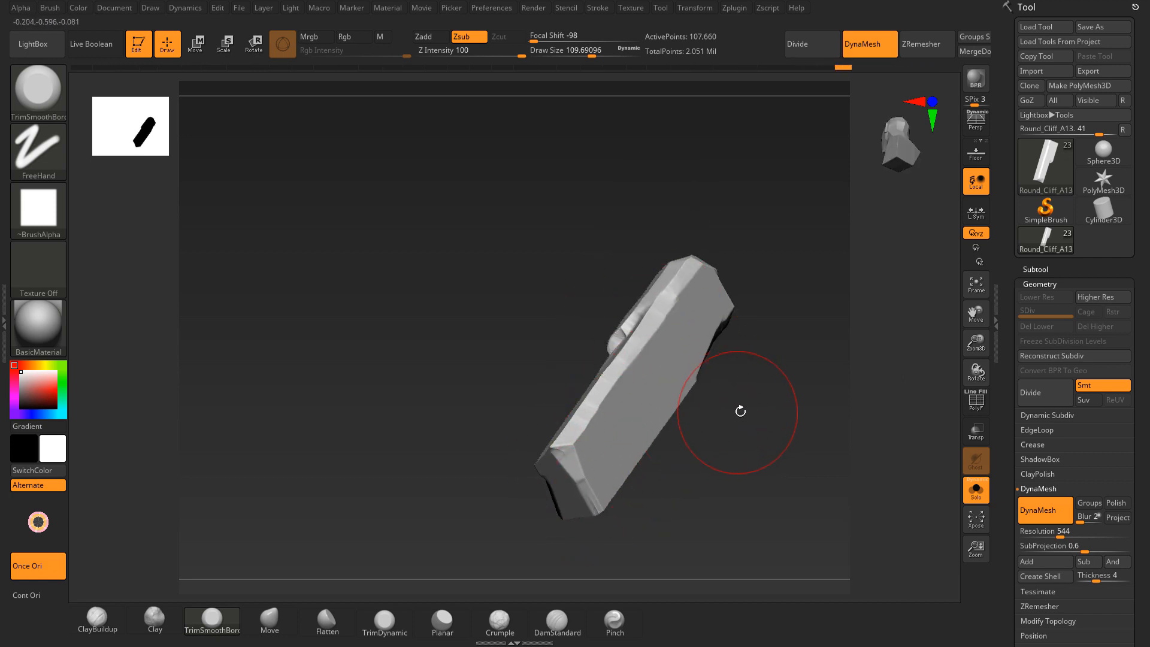
Step: Facet the lower end, remaining long edge and top corner of the Round_Cliff_A13 block, then show the whole cliff
{"action": "left_click_drag", "start_coordinate": [741, 411], "coordinate": [756, 323]}
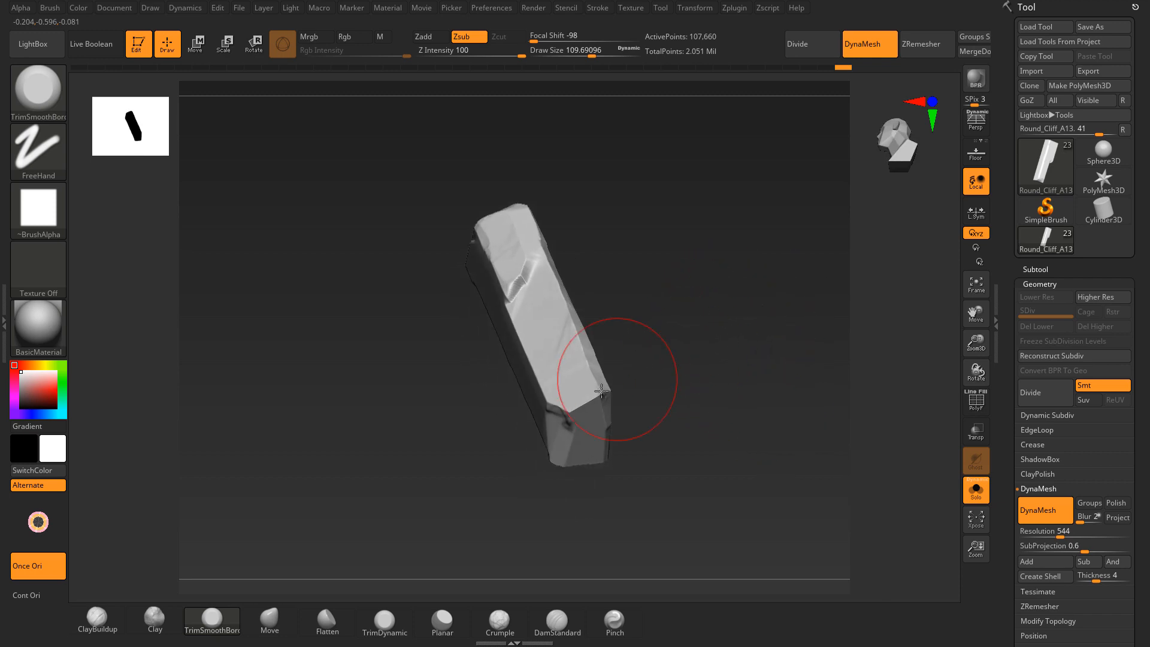
{"action": "left_click_drag", "start_coordinate": [632, 368], "coordinate": [569, 392]}
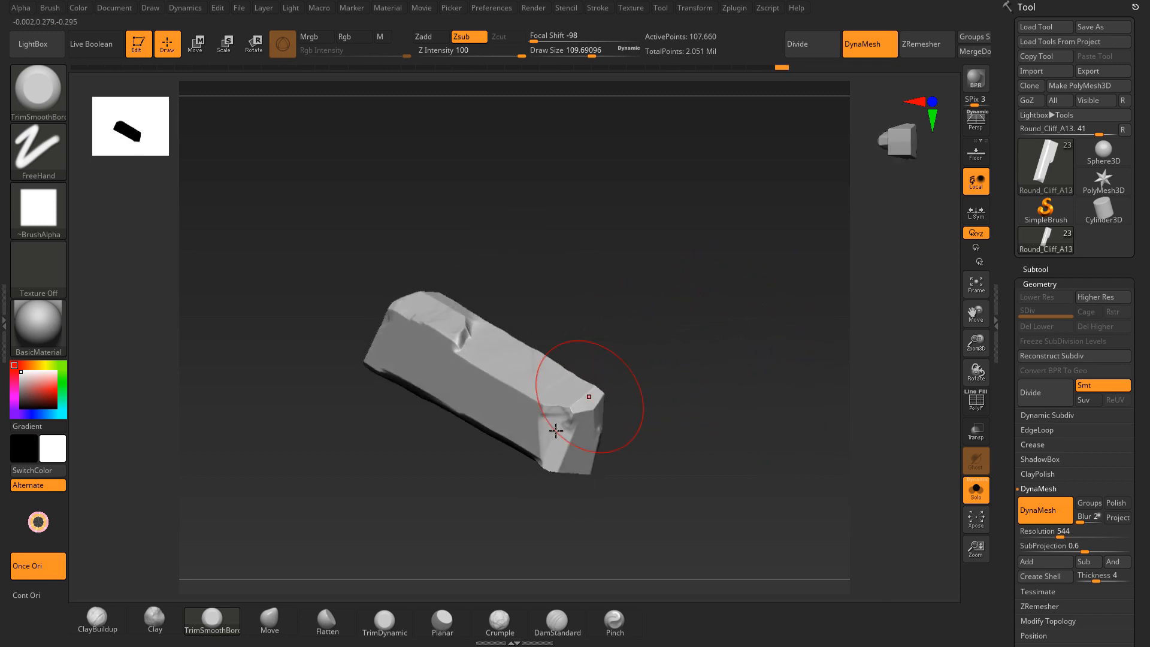
{"action": "left_click_drag", "start_coordinate": [634, 352], "coordinate": [555, 483]}
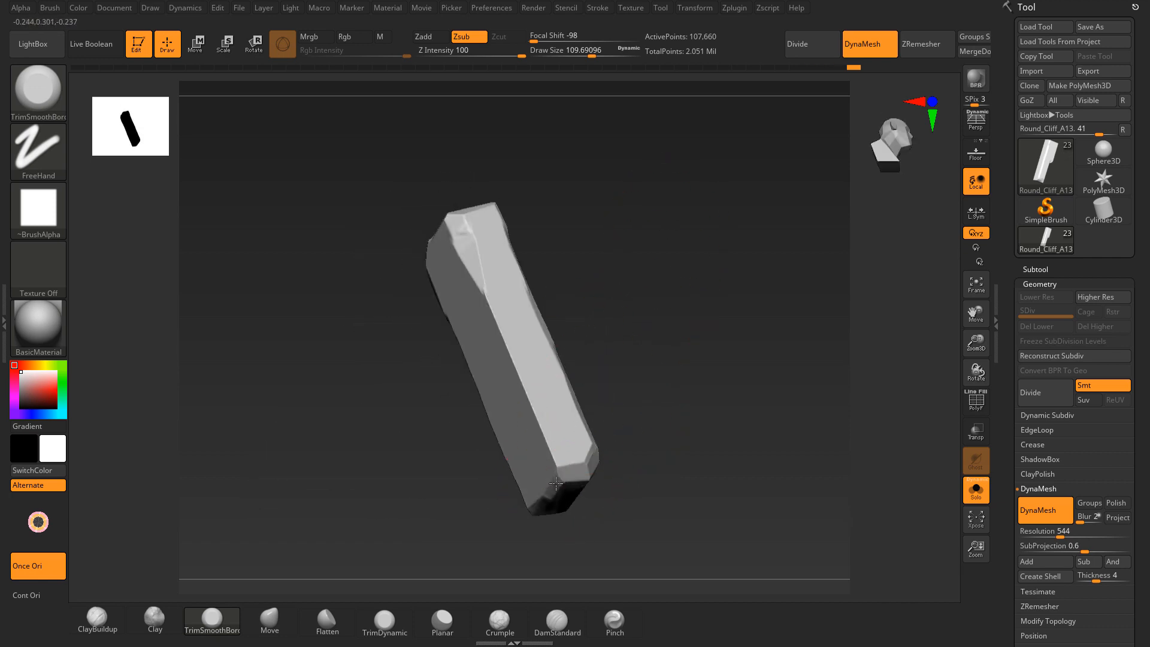
{"action": "mouse_move", "coordinate": [521, 391]}
{"action": "left_mouse_down"}
{"action": "mouse_move", "coordinate": [518, 413]}
{"action": "mouse_move", "coordinate": [501, 329]}
{"action": "left_mouse_up"}
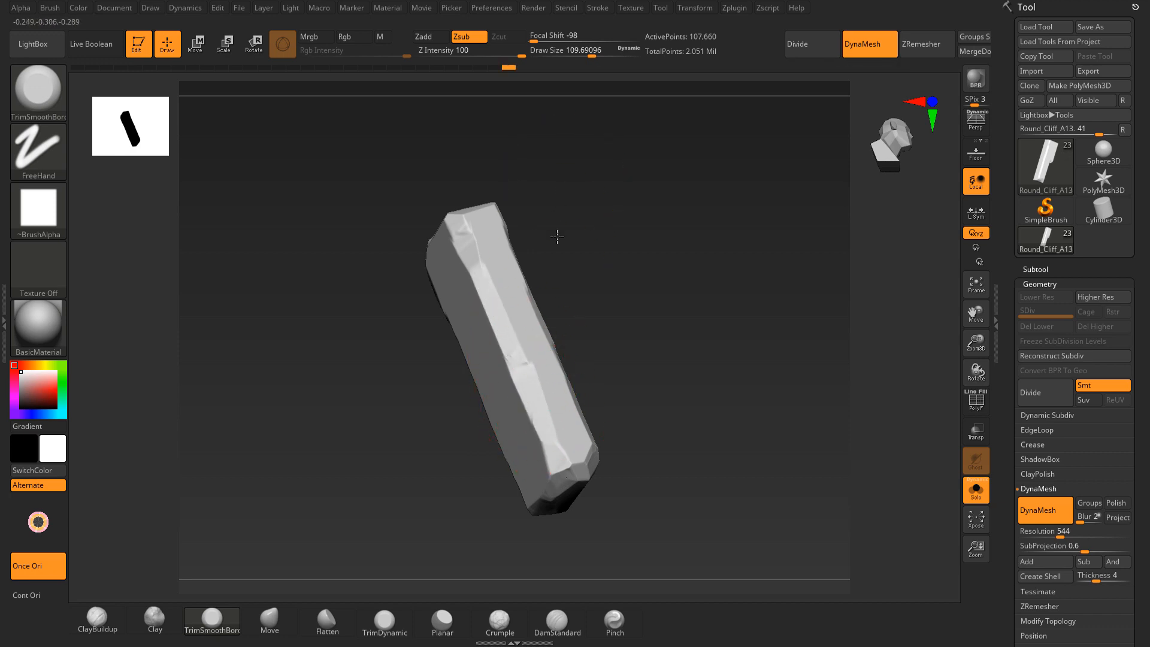
{"action": "mouse_move", "coordinate": [557, 237]}
{"action": "left_mouse_down"}
{"action": "mouse_move", "coordinate": [531, 229]}
{"action": "mouse_move", "coordinate": [626, 136]}
{"action": "mouse_move", "coordinate": [619, 226]}
{"action": "mouse_move", "coordinate": [563, 297]}
{"action": "mouse_move", "coordinate": [455, 237]}
{"action": "left_mouse_up"}
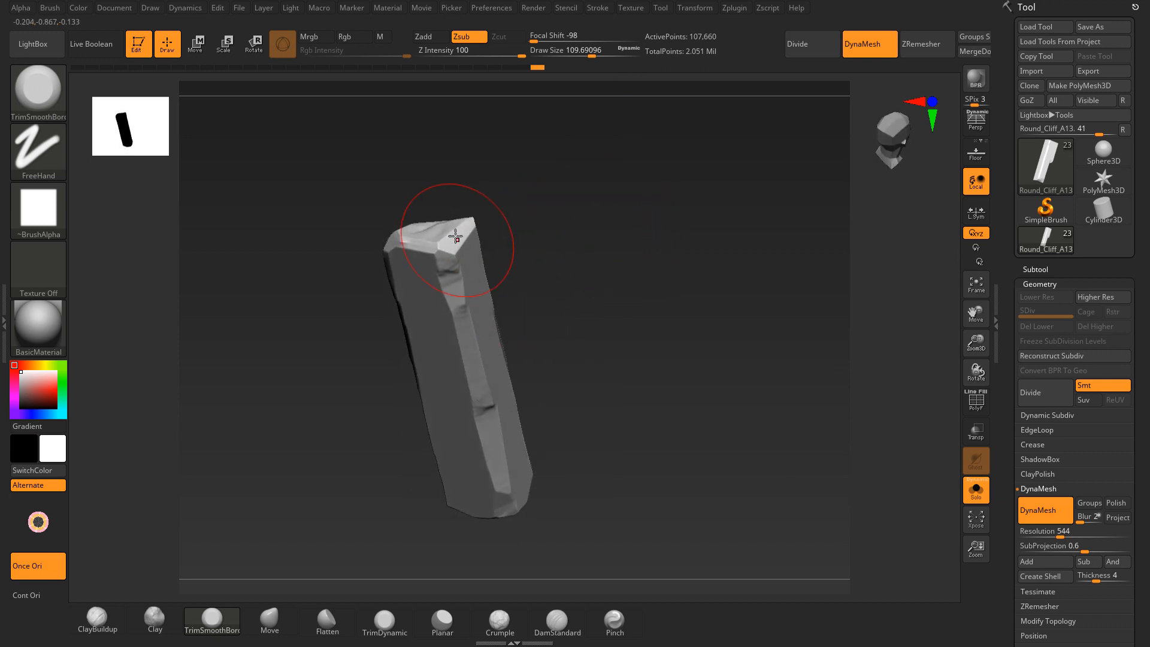
{"action": "left_click", "coordinate": [974, 489]}
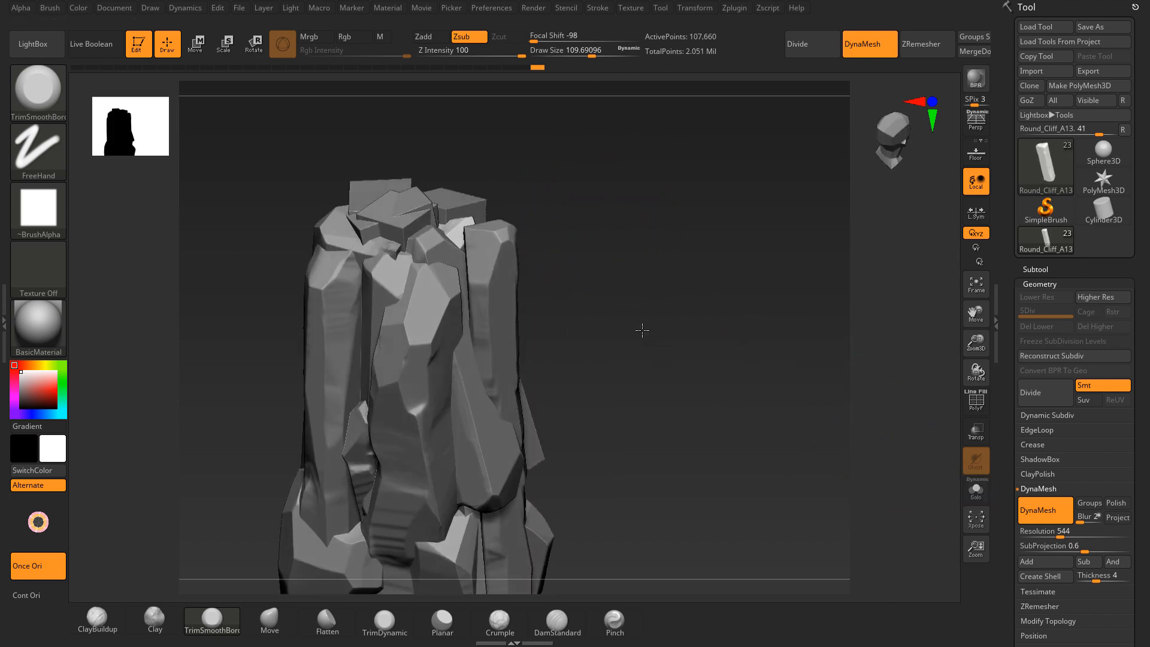
Step: Select and isolate the untrimmed Round_Cliff_A block, then bevel its upper corner and long edge at draw size about 138
{"action": "mouse_move", "coordinate": [642, 329]}
{"action": "left_mouse_down"}
{"action": "mouse_move", "coordinate": [726, 236]}
{"action": "mouse_move", "coordinate": [719, 290]}
{"action": "mouse_move", "coordinate": [503, 256]}
{"action": "left_mouse_up"}
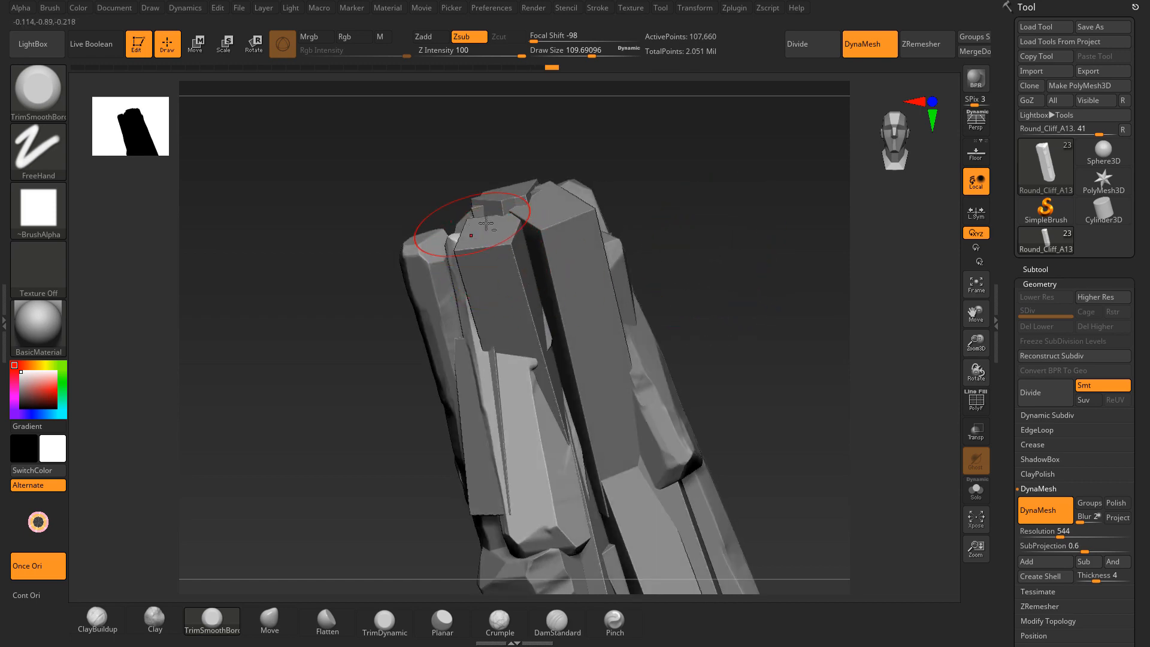
{"action": "left_click_drag", "start_coordinate": [483, 173], "coordinate": [424, 204]}
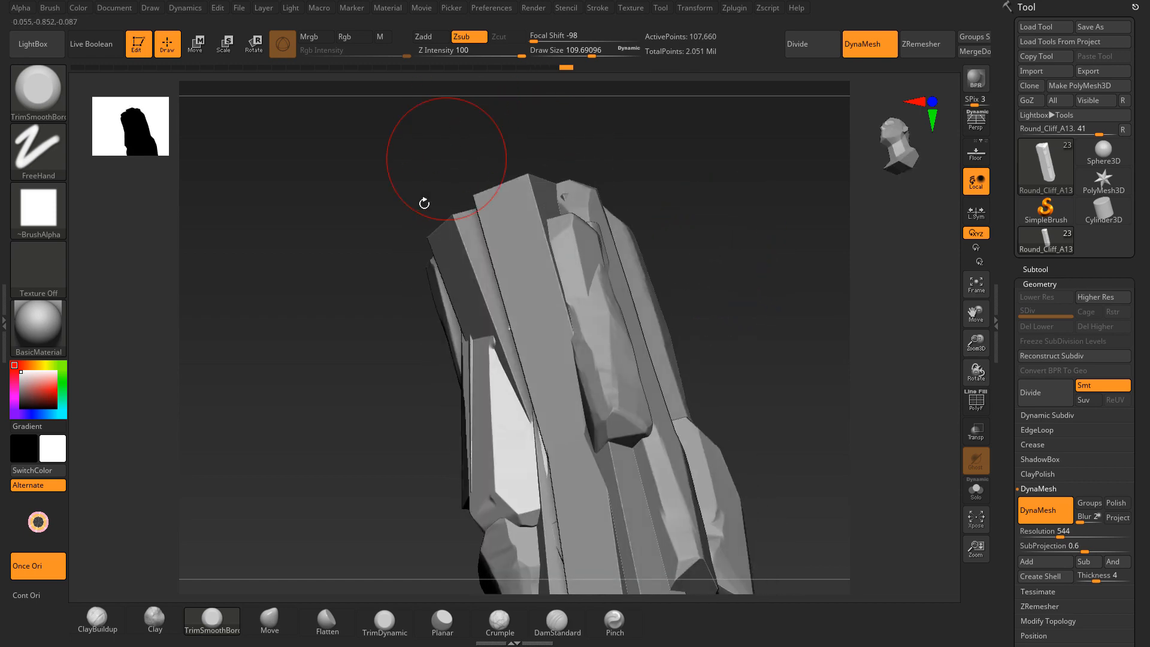
{"action": "left_click", "coordinate": [448, 228], "text": "alt"}
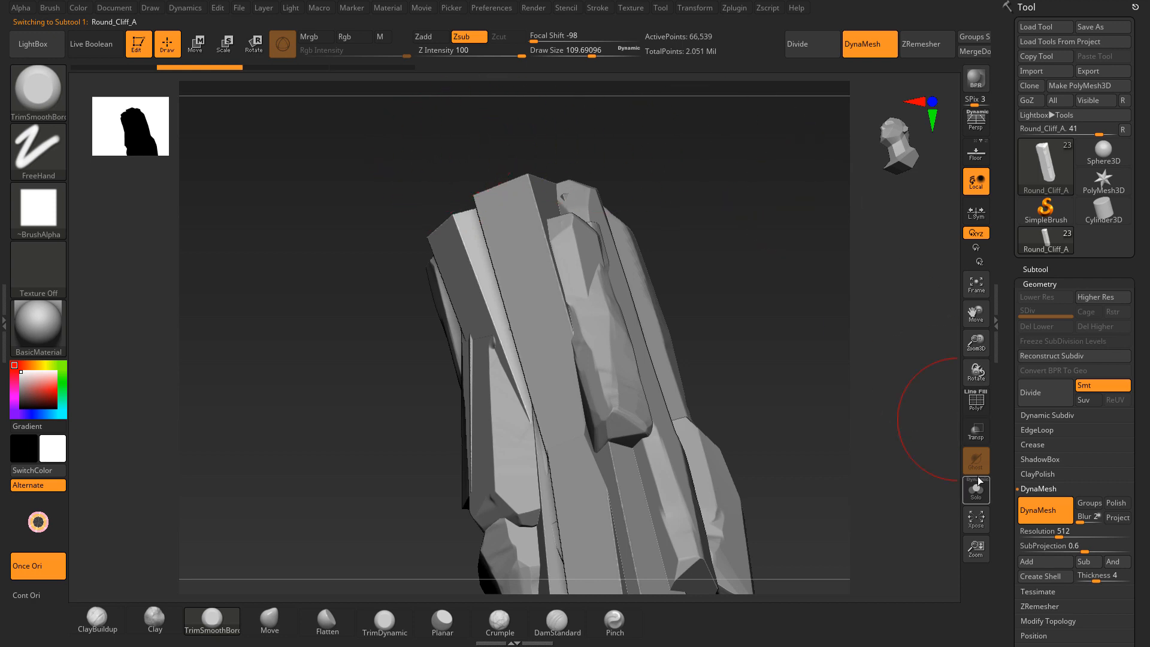
{"action": "left_click", "coordinate": [976, 497]}
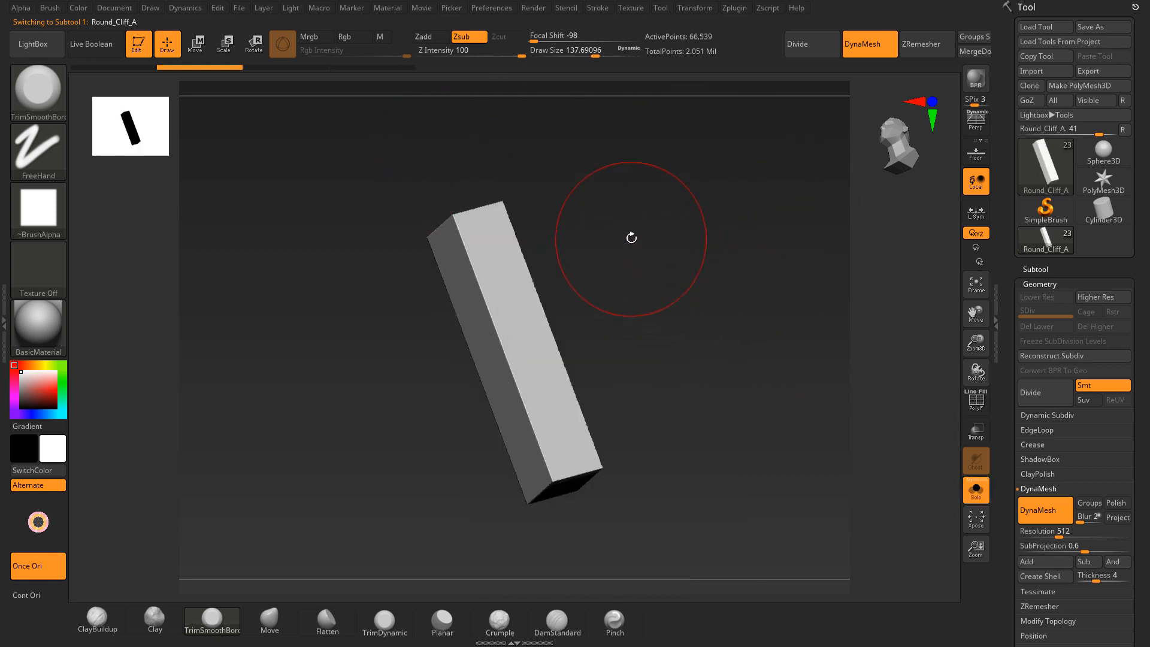
{"action": "left_click_drag", "start_coordinate": [631, 238], "coordinate": [619, 299]}
{"action": "left_click_drag", "start_coordinate": [492, 231], "coordinate": [483, 293]}
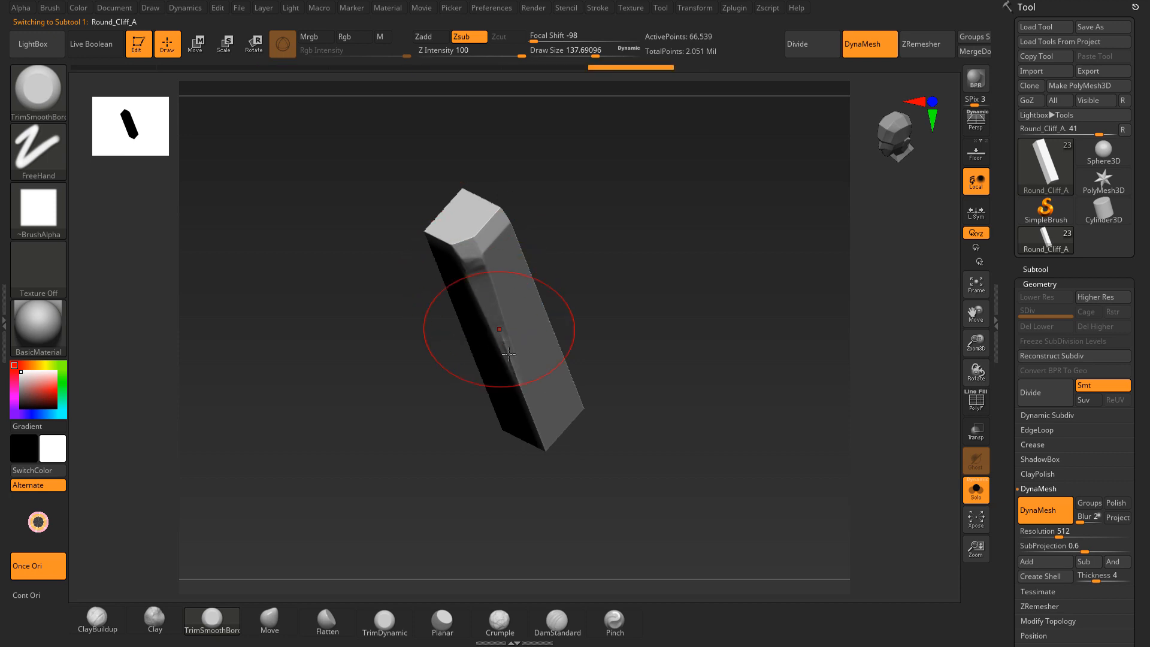
Step: Trim the adjacent side and lower end edges of the Round_Cliff_A block, then show the whole cliff
{"action": "mouse_move", "coordinate": [585, 277]}
{"action": "left_mouse_down"}
{"action": "mouse_move", "coordinate": [565, 213]}
{"action": "mouse_move", "coordinate": [550, 346]}
{"action": "left_mouse_up"}
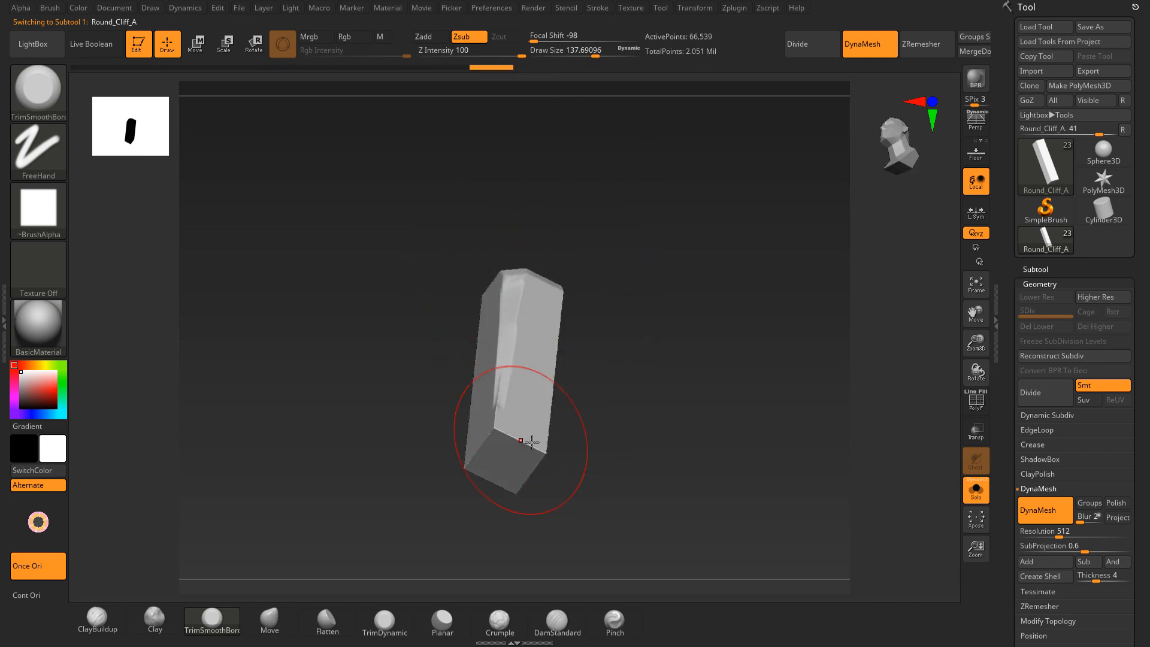
{"action": "mouse_move", "coordinate": [532, 442]}
{"action": "left_mouse_down"}
{"action": "mouse_move", "coordinate": [501, 423]}
{"action": "mouse_move", "coordinate": [493, 433]}
{"action": "mouse_move", "coordinate": [503, 413]}
{"action": "left_mouse_up"}
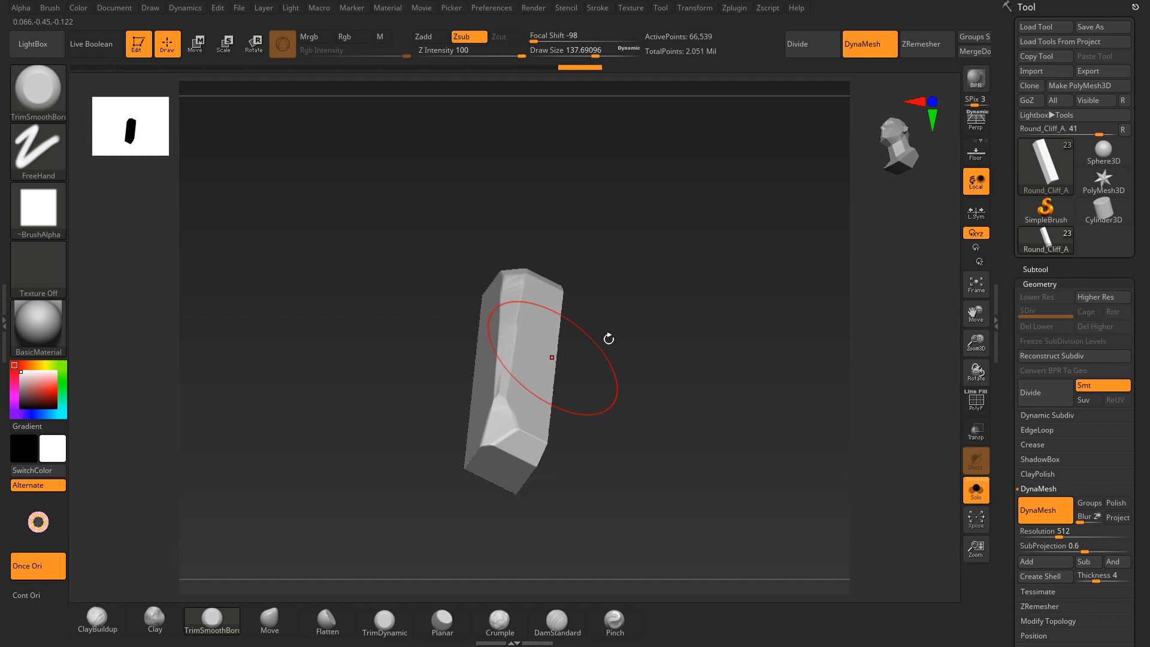
{"action": "left_click", "coordinate": [975, 487]}
{"action": "left_click_drag", "start_coordinate": [821, 334], "coordinate": [479, 244]}
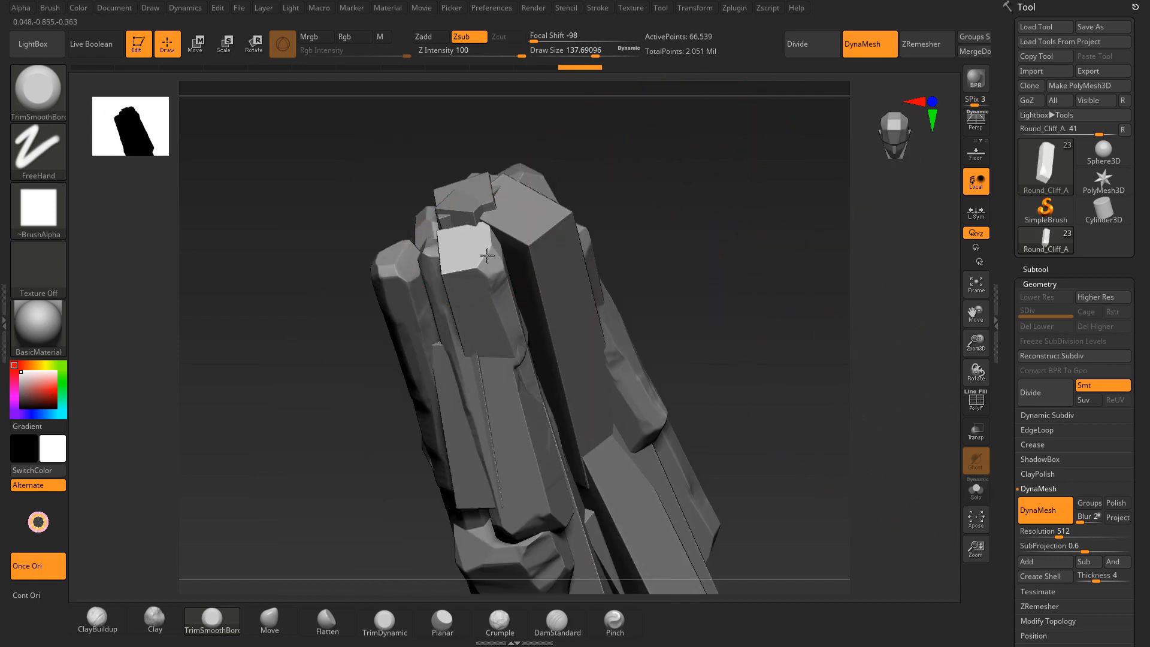
Step: Trim the upper end of the selected Round_Cliff_A block into slanted facets along its front edge and top corners
{"action": "left_click_drag", "start_coordinate": [596, 167], "coordinate": [494, 293]}
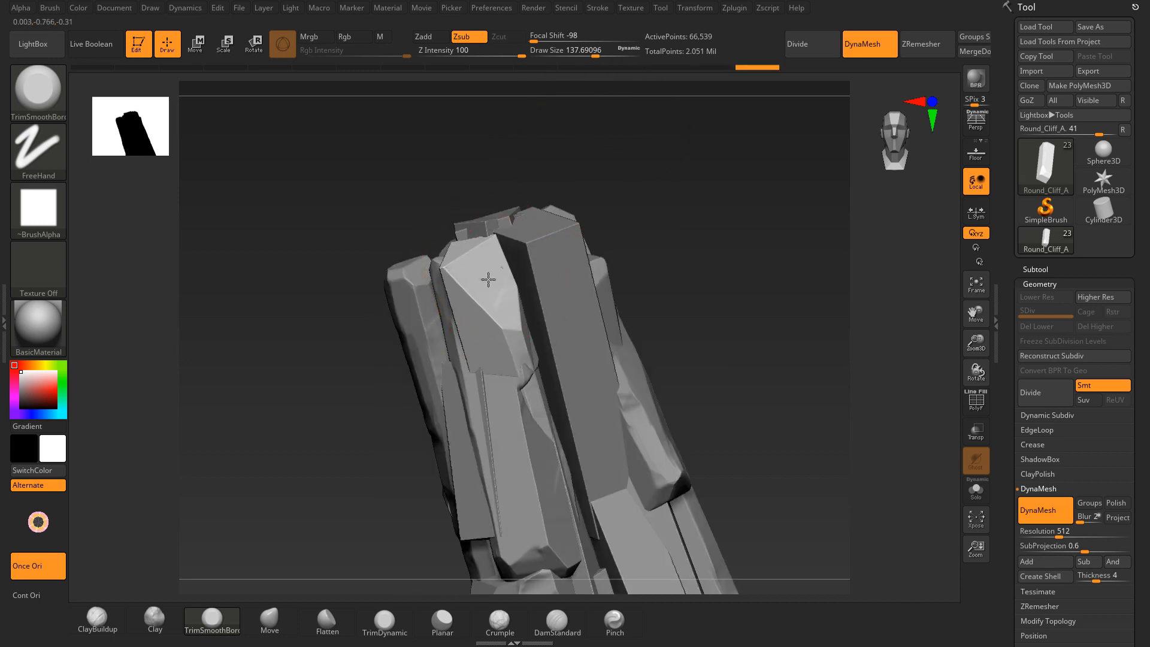
{"action": "mouse_move", "coordinate": [520, 353]}
{"action": "left_mouse_down"}
{"action": "mouse_move", "coordinate": [626, 133]}
{"action": "mouse_move", "coordinate": [461, 271]}
{"action": "left_mouse_up"}
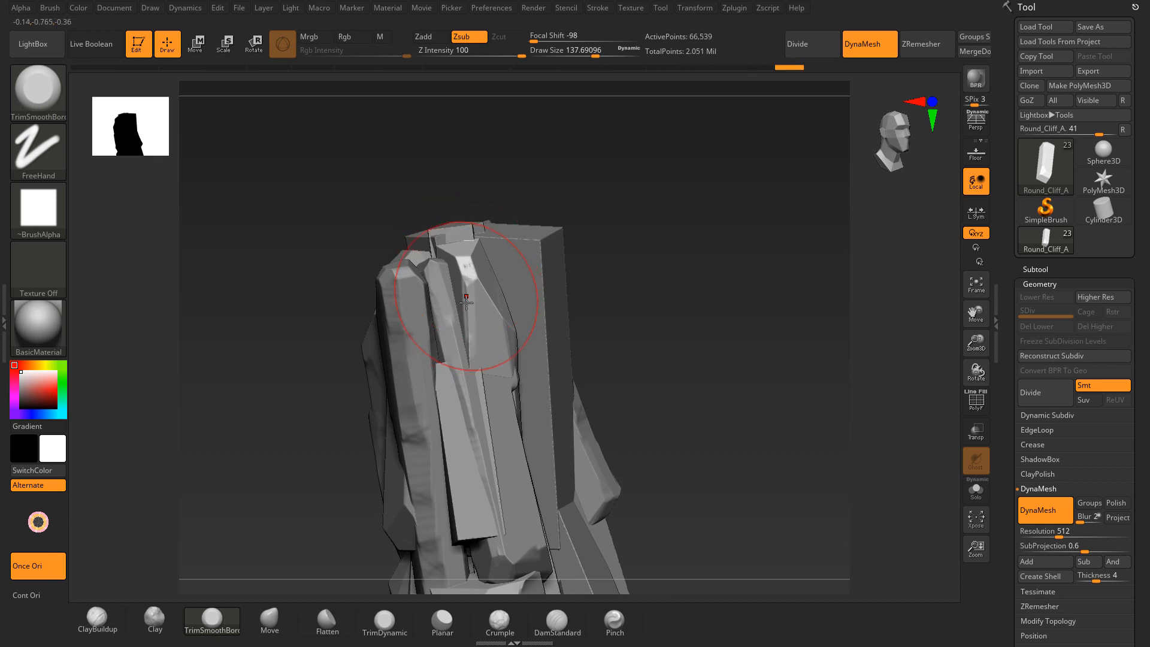
{"action": "mouse_move", "coordinate": [472, 342]}
{"action": "left_mouse_down"}
{"action": "mouse_move", "coordinate": [457, 263]}
{"action": "mouse_move", "coordinate": [482, 231]}
{"action": "left_mouse_up"}
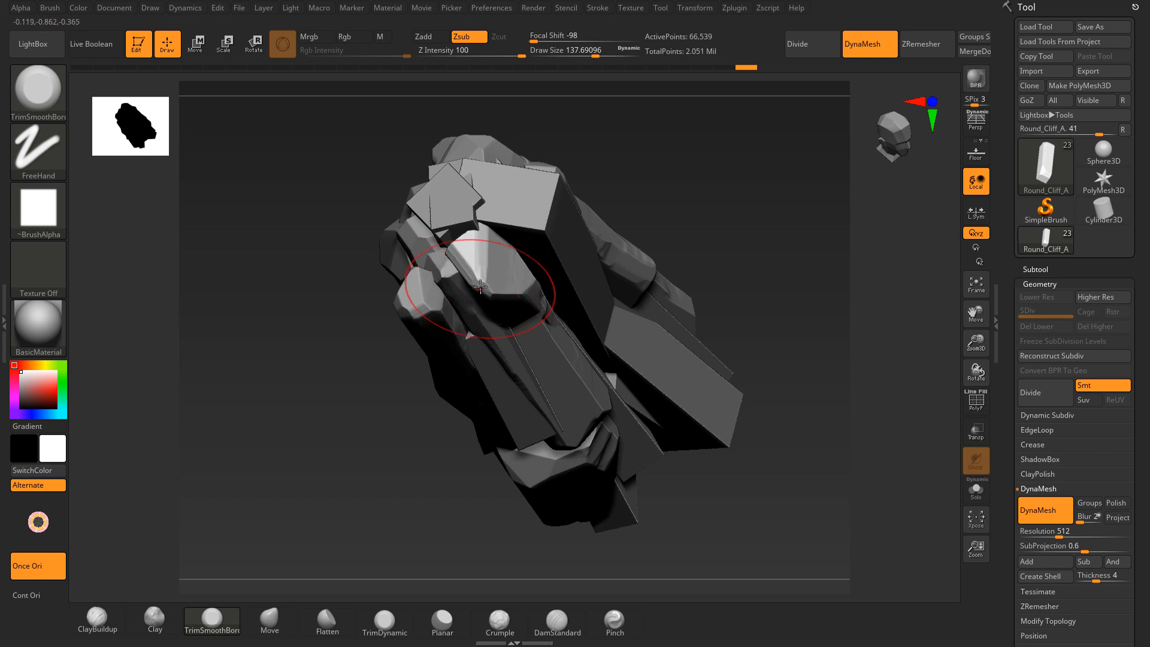
{"action": "mouse_move", "coordinate": [487, 283]}
{"action": "left_mouse_down"}
{"action": "mouse_move", "coordinate": [714, 210]}
{"action": "mouse_move", "coordinate": [670, 210]}
{"action": "mouse_move", "coordinate": [657, 230]}
{"action": "mouse_move", "coordinate": [594, 258]}
{"action": "left_mouse_up"}
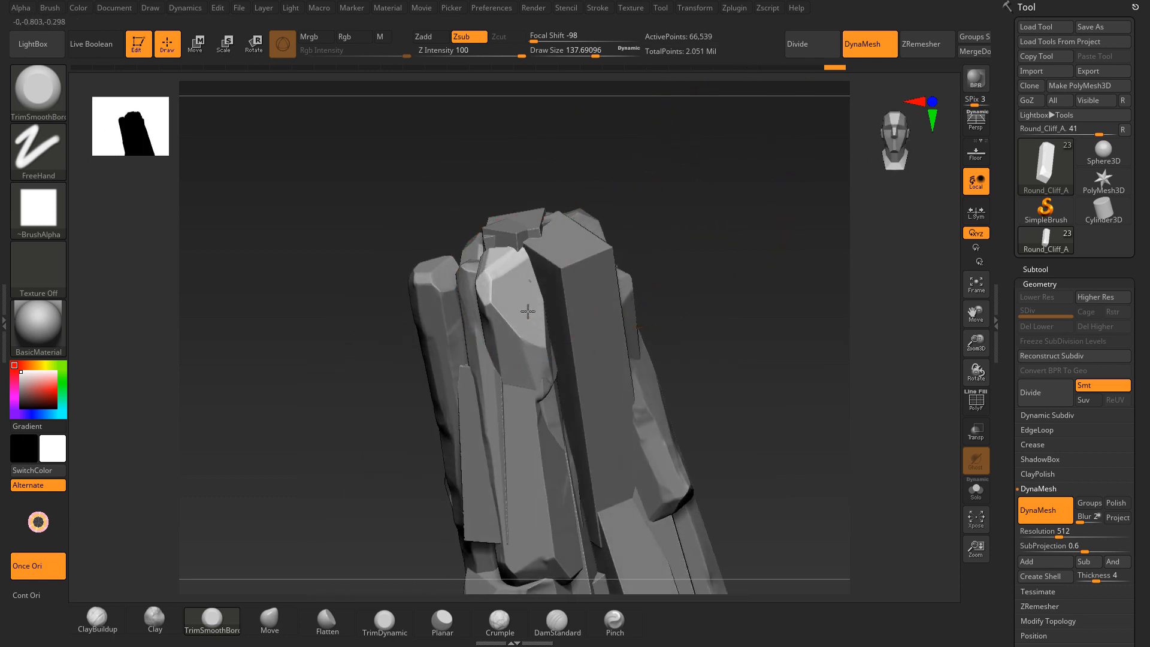
{"action": "mouse_move", "coordinate": [591, 145]}
{"action": "left_mouse_down"}
{"action": "mouse_move", "coordinate": [520, 298]}
{"action": "mouse_move", "coordinate": [527, 288]}
{"action": "mouse_move", "coordinate": [506, 300]}
{"action": "left_mouse_up"}
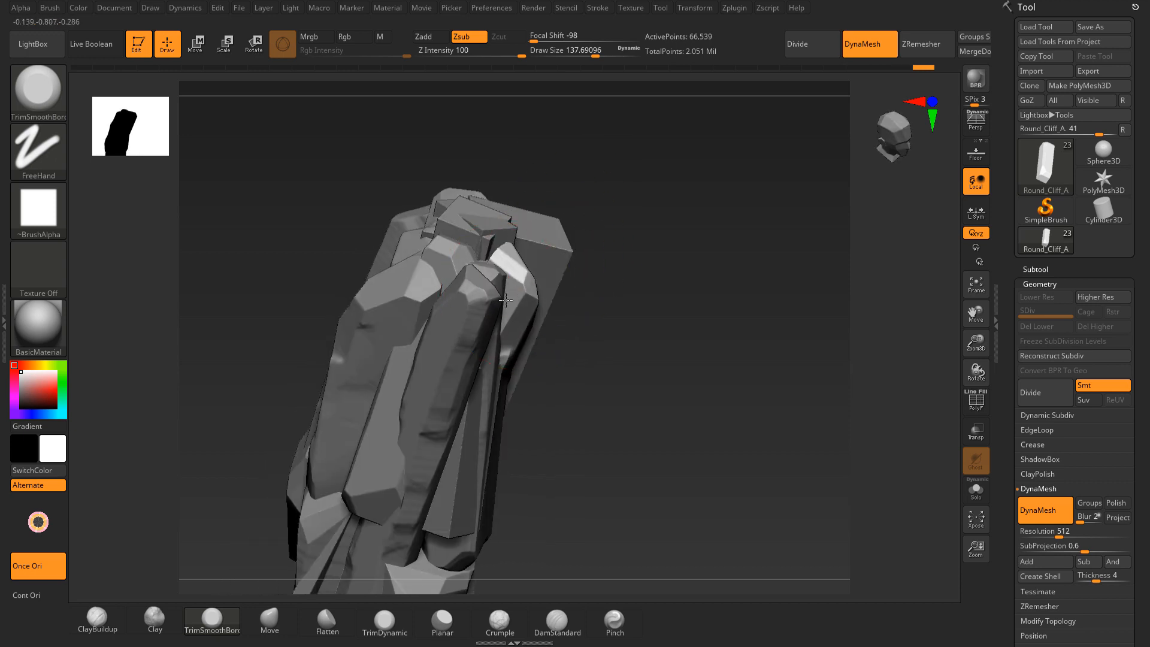
Step: Isolate the block and bevel its long side edge from the upper end down to the lower corner
{"action": "left_click", "coordinate": [976, 488]}
{"action": "mouse_move", "coordinate": [641, 328]}
{"action": "left_mouse_down"}
{"action": "mouse_move", "coordinate": [631, 257]}
{"action": "mouse_move", "coordinate": [542, 258]}
{"action": "mouse_move", "coordinate": [512, 383]}
{"action": "mouse_move", "coordinate": [541, 343]}
{"action": "mouse_move", "coordinate": [562, 356]}
{"action": "left_mouse_up"}
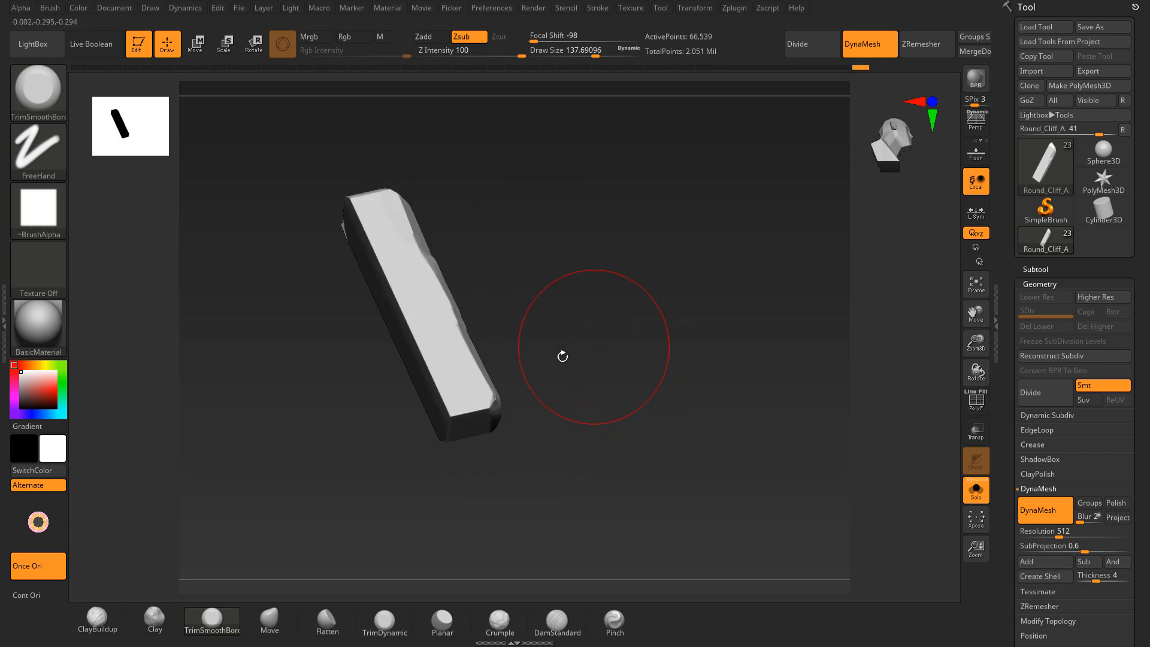
{"action": "left_click_drag", "start_coordinate": [476, 410], "coordinate": [456, 412]}
{"action": "left_click_drag", "start_coordinate": [501, 256], "coordinate": [482, 270]}
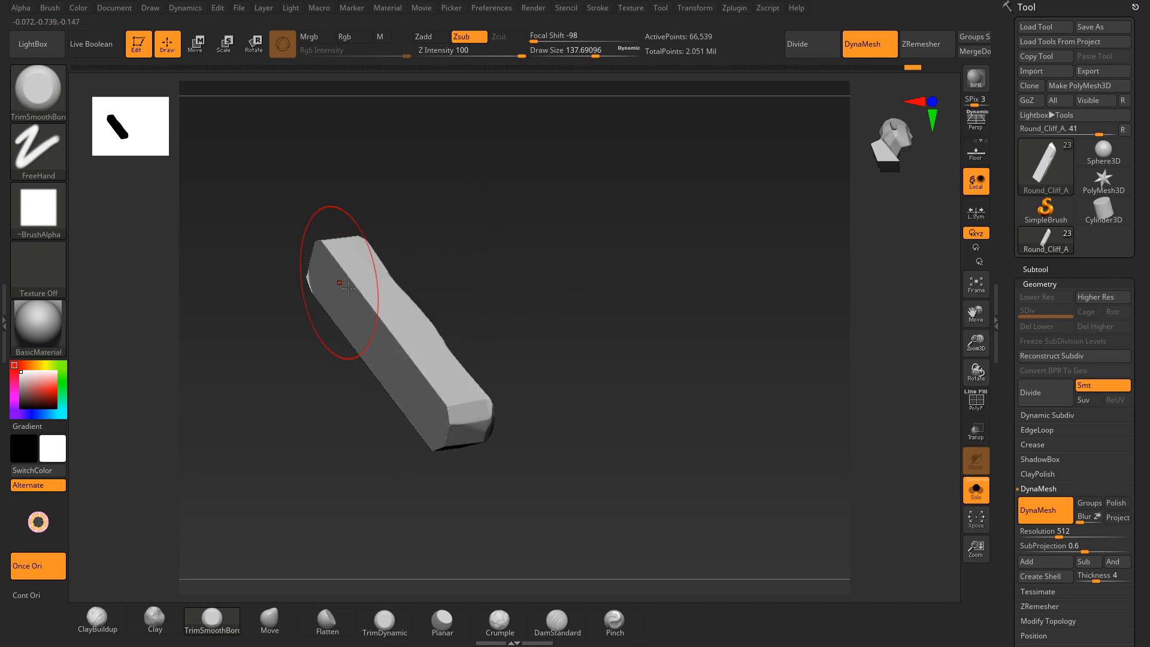
{"action": "mouse_move", "coordinate": [333, 282]}
{"action": "left_mouse_down"}
{"action": "mouse_move", "coordinate": [411, 359]}
{"action": "mouse_move", "coordinate": [453, 426]}
{"action": "left_mouse_up"}
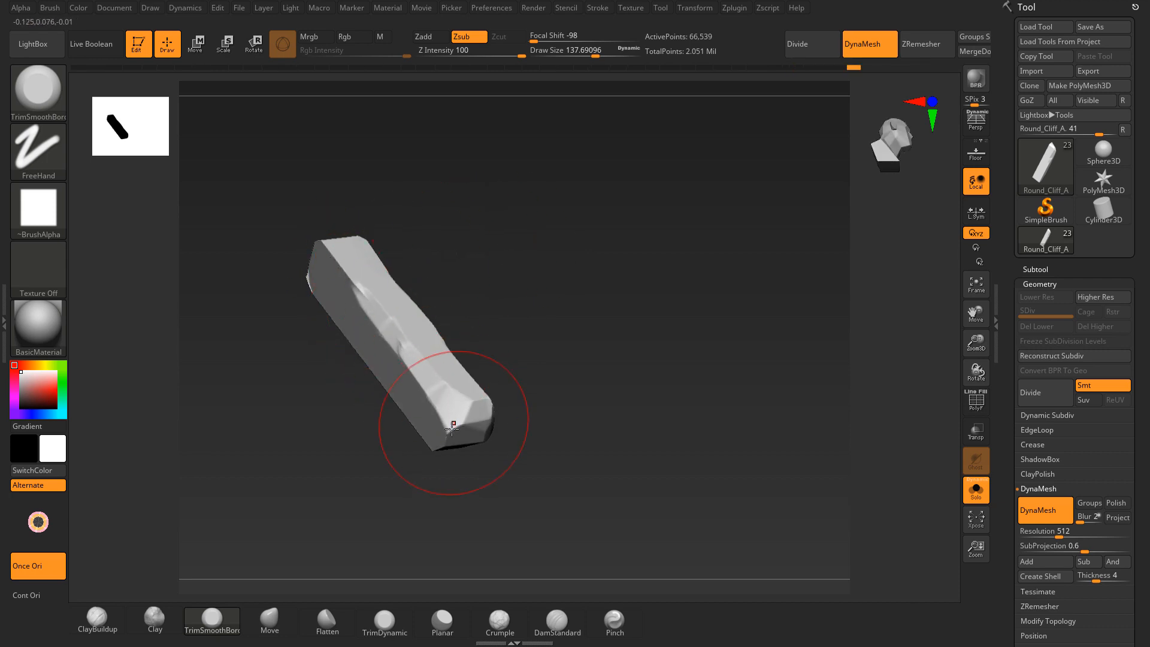
Step: Trim the lower end edges and the next long edge of the isolated block
{"action": "mouse_move", "coordinate": [543, 412]}
{"action": "left_mouse_down"}
{"action": "mouse_move", "coordinate": [487, 378]}
{"action": "mouse_move", "coordinate": [575, 215]}
{"action": "mouse_move", "coordinate": [551, 200]}
{"action": "mouse_move", "coordinate": [493, 347]}
{"action": "mouse_move", "coordinate": [447, 390]}
{"action": "mouse_move", "coordinate": [390, 488]}
{"action": "mouse_move", "coordinate": [351, 520]}
{"action": "left_mouse_up"}
{"action": "left_click_drag", "start_coordinate": [336, 536], "coordinate": [542, 377]}
{"action": "left_click_drag", "start_coordinate": [578, 395], "coordinate": [590, 420]}
{"action": "mouse_move", "coordinate": [459, 422]}
{"action": "left_mouse_down"}
{"action": "mouse_move", "coordinate": [475, 411]}
{"action": "mouse_move", "coordinate": [488, 430]}
{"action": "mouse_move", "coordinate": [551, 398]}
{"action": "mouse_move", "coordinate": [428, 464]}
{"action": "mouse_move", "coordinate": [406, 505]}
{"action": "left_mouse_up"}
{"action": "left_click_drag", "start_coordinate": [402, 459], "coordinate": [371, 446]}
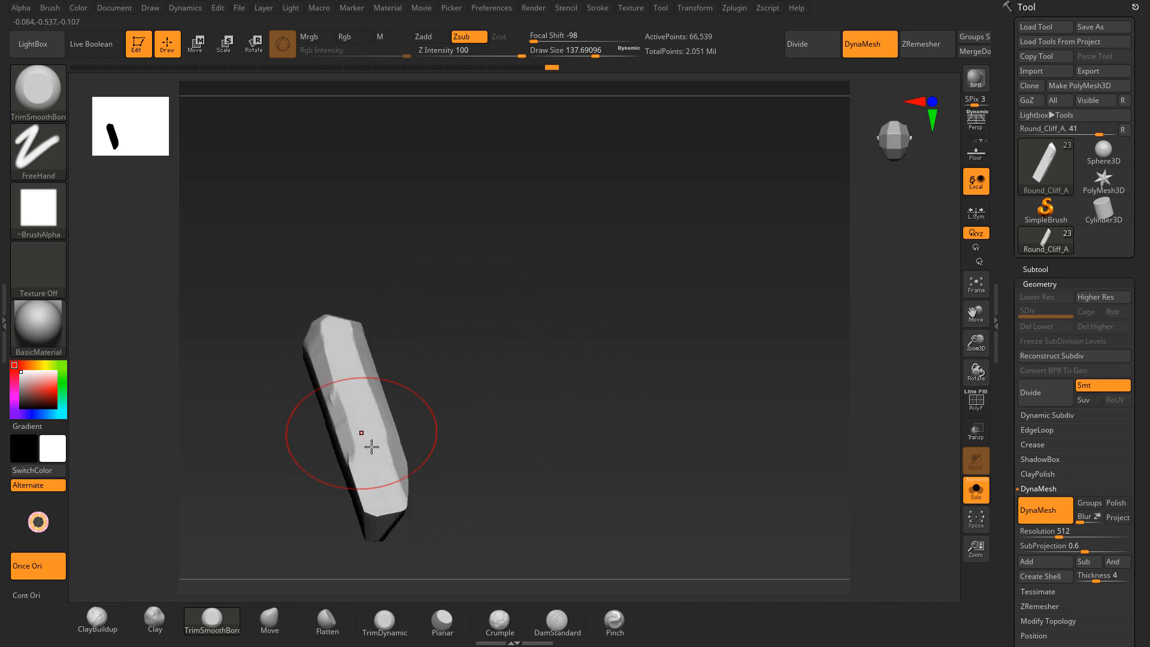
Step: Facet the remaining corners and side edge of the isolated block, then show the whole cliff
{"action": "left_click_drag", "start_coordinate": [415, 487], "coordinate": [409, 466]}
{"action": "left_click_drag", "start_coordinate": [412, 415], "coordinate": [437, 424]}
{"action": "left_click_drag", "start_coordinate": [357, 503], "coordinate": [341, 484]}
{"action": "mouse_move", "coordinate": [369, 464]}
{"action": "left_mouse_down"}
{"action": "mouse_move", "coordinate": [389, 470]}
{"action": "mouse_move", "coordinate": [386, 500]}
{"action": "mouse_move", "coordinate": [351, 473]}
{"action": "left_mouse_up"}
{"action": "left_click_drag", "start_coordinate": [402, 290], "coordinate": [588, 223]}
{"action": "left_click_drag", "start_coordinate": [494, 201], "coordinate": [516, 222]}
{"action": "left_click", "coordinate": [976, 489]}
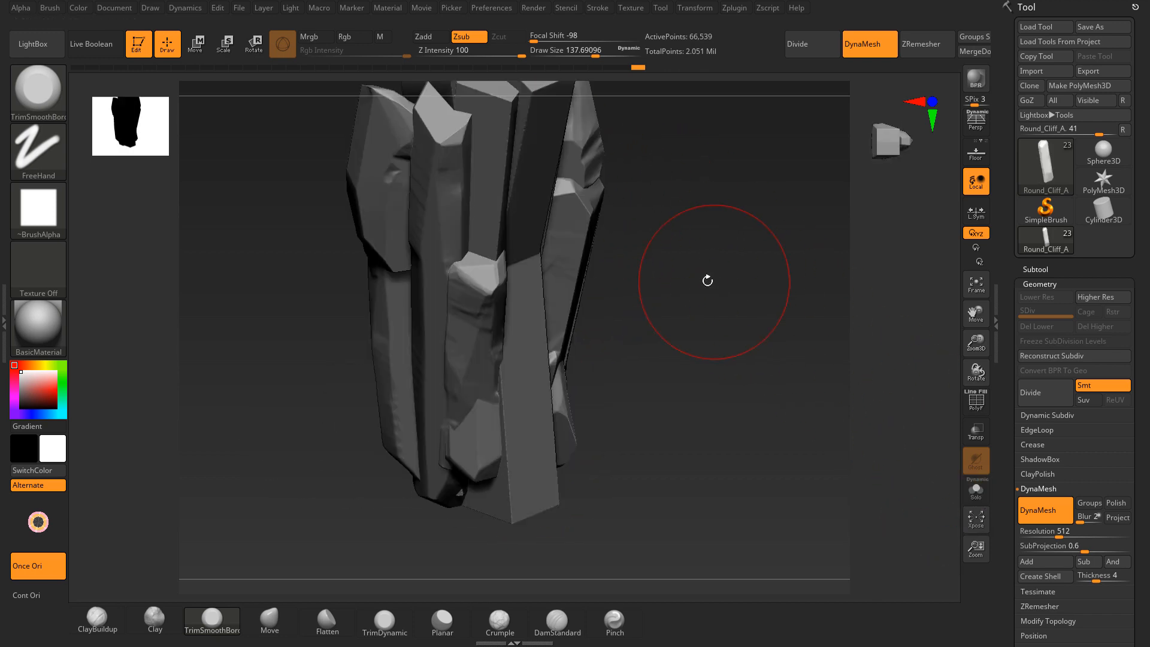
Step: Select the tall untrimmed Round_Cliff_A block at the cliff's top and check its shape in isolation and within the cliff
{"action": "mouse_move", "coordinate": [707, 279]}
{"action": "left_mouse_down"}
{"action": "mouse_move", "coordinate": [701, 161]}
{"action": "mouse_move", "coordinate": [683, 313]}
{"action": "mouse_move", "coordinate": [719, 205]}
{"action": "mouse_move", "coordinate": [777, 177]}
{"action": "mouse_move", "coordinate": [695, 182]}
{"action": "mouse_move", "coordinate": [726, 225]}
{"action": "mouse_move", "coordinate": [717, 167]}
{"action": "mouse_move", "coordinate": [708, 239]}
{"action": "mouse_move", "coordinate": [680, 256]}
{"action": "mouse_move", "coordinate": [708, 260]}
{"action": "mouse_move", "coordinate": [701, 197]}
{"action": "mouse_move", "coordinate": [711, 363]}
{"action": "mouse_move", "coordinate": [704, 264]}
{"action": "left_mouse_up"}
{"action": "left_click_drag", "start_coordinate": [712, 341], "coordinate": [657, 297]}
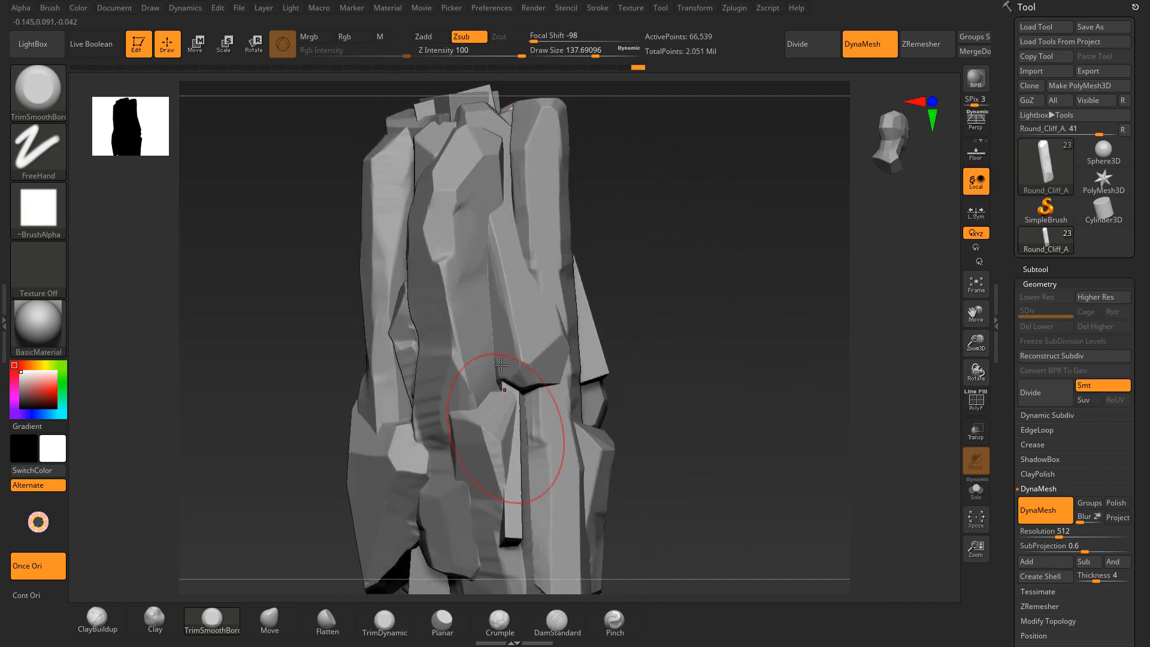
{"action": "mouse_move", "coordinate": [605, 335]}
{"action": "left_mouse_down"}
{"action": "mouse_move", "coordinate": [677, 267]}
{"action": "mouse_move", "coordinate": [632, 262]}
{"action": "mouse_move", "coordinate": [525, 169]}
{"action": "left_mouse_up"}
{"action": "left_click_drag", "start_coordinate": [605, 167], "coordinate": [539, 118]}
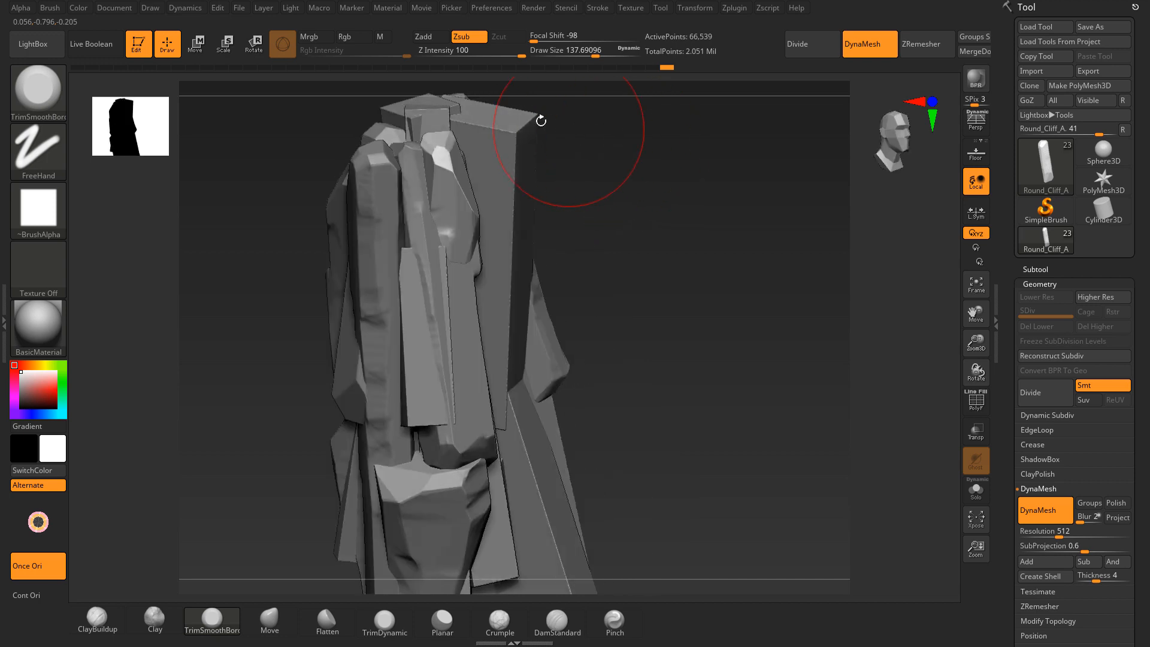
{"action": "left_click", "coordinate": [532, 122], "text": "alt"}
{"action": "left_click_drag", "start_coordinate": [642, 163], "coordinate": [727, 266]}
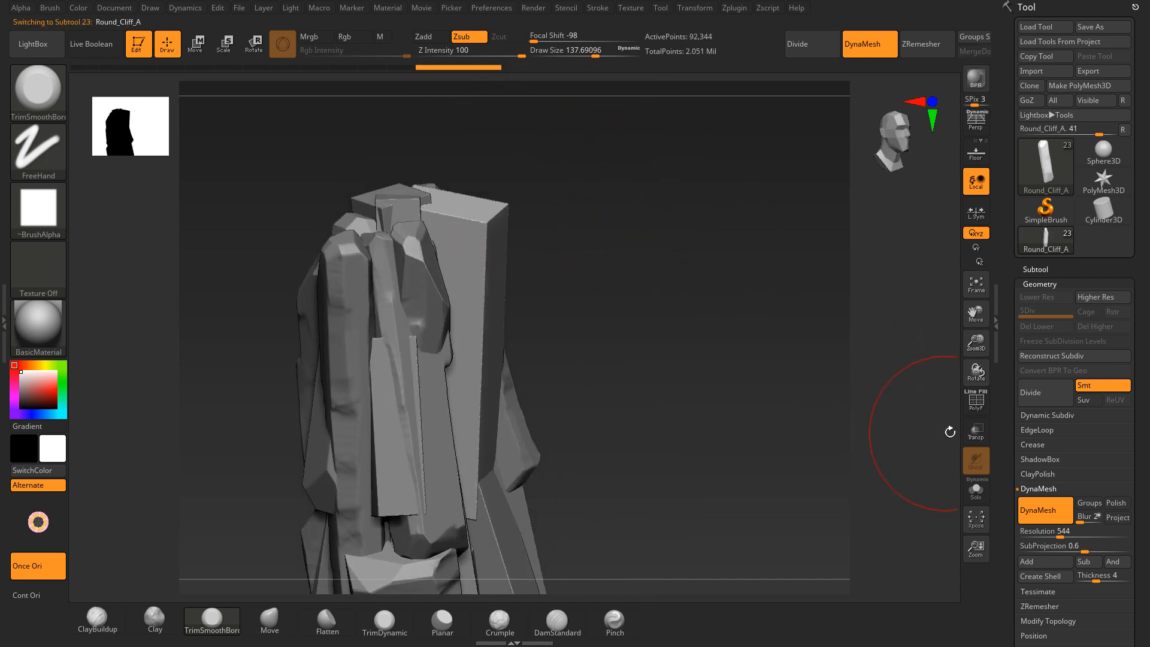
{"action": "left_click", "coordinate": [976, 497]}
{"action": "left_click_drag", "start_coordinate": [542, 246], "coordinate": [470, 232]}
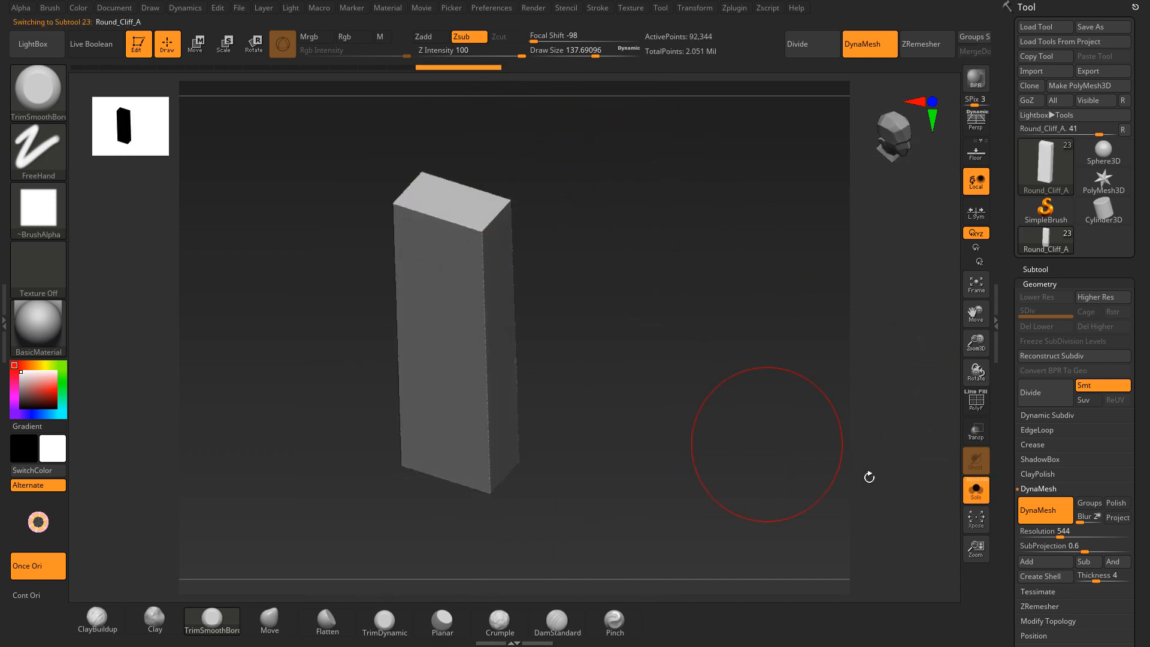
{"action": "left_click", "coordinate": [976, 494]}
{"action": "left_click_drag", "start_coordinate": [822, 397], "coordinate": [475, 218]}
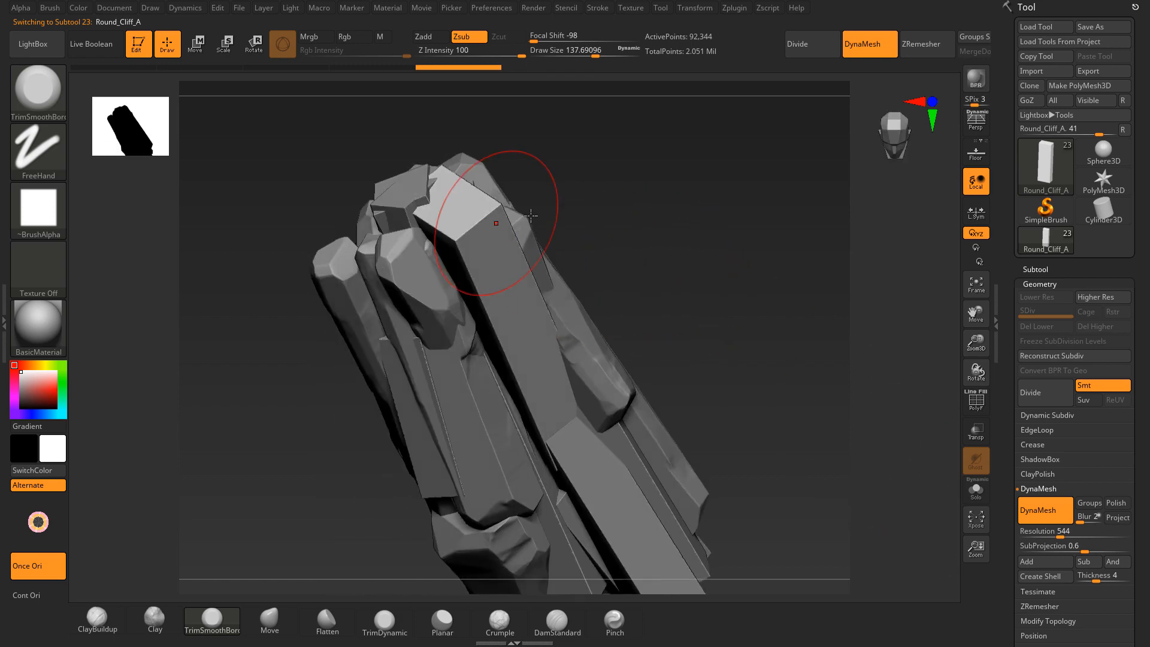
Step: Cut angled facets into the tall block's top corners and trim its exposed front edge downward
{"action": "mouse_move", "coordinate": [599, 173]}
{"action": "left_mouse_down"}
{"action": "mouse_move", "coordinate": [642, 87]}
{"action": "mouse_move", "coordinate": [627, 275]}
{"action": "mouse_move", "coordinate": [614, 282]}
{"action": "mouse_move", "coordinate": [628, 282]}
{"action": "left_mouse_up"}
{"action": "left_click_drag", "start_coordinate": [465, 245], "coordinate": [461, 236]}
{"action": "left_click_drag", "start_coordinate": [557, 140], "coordinate": [411, 193]}
{"action": "left_click_drag", "start_coordinate": [398, 244], "coordinate": [414, 244]}
{"action": "left_click_drag", "start_coordinate": [480, 136], "coordinate": [509, 186]}
{"action": "mouse_move", "coordinate": [403, 179]}
{"action": "left_mouse_down"}
{"action": "mouse_move", "coordinate": [377, 210]}
{"action": "mouse_move", "coordinate": [395, 218]}
{"action": "left_mouse_up"}
{"action": "mouse_move", "coordinate": [389, 231]}
{"action": "left_mouse_down"}
{"action": "mouse_move", "coordinate": [360, 347]}
{"action": "mouse_move", "coordinate": [381, 238]}
{"action": "left_mouse_up"}
{"action": "mouse_move", "coordinate": [490, 154]}
{"action": "left_mouse_down"}
{"action": "mouse_move", "coordinate": [465, 108]}
{"action": "mouse_move", "coordinate": [367, 321]}
{"action": "mouse_move", "coordinate": [341, 433]}
{"action": "mouse_move", "coordinate": [383, 443]}
{"action": "left_mouse_up"}
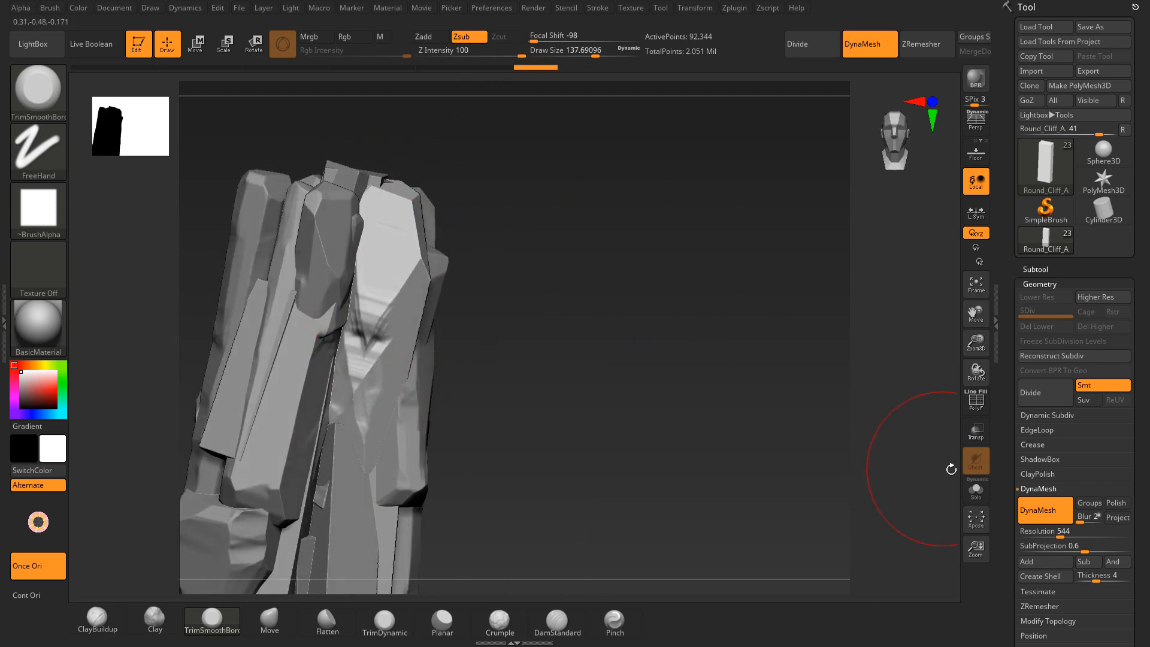
Step: Isolate the tall block and flatten the rough trimmed band along its front edge down to the base
{"action": "left_click", "coordinate": [976, 498]}
{"action": "left_click_drag", "start_coordinate": [606, 332], "coordinate": [705, 291], "text": "alt"}
{"action": "left_click_drag", "start_coordinate": [454, 321], "coordinate": [458, 362]}
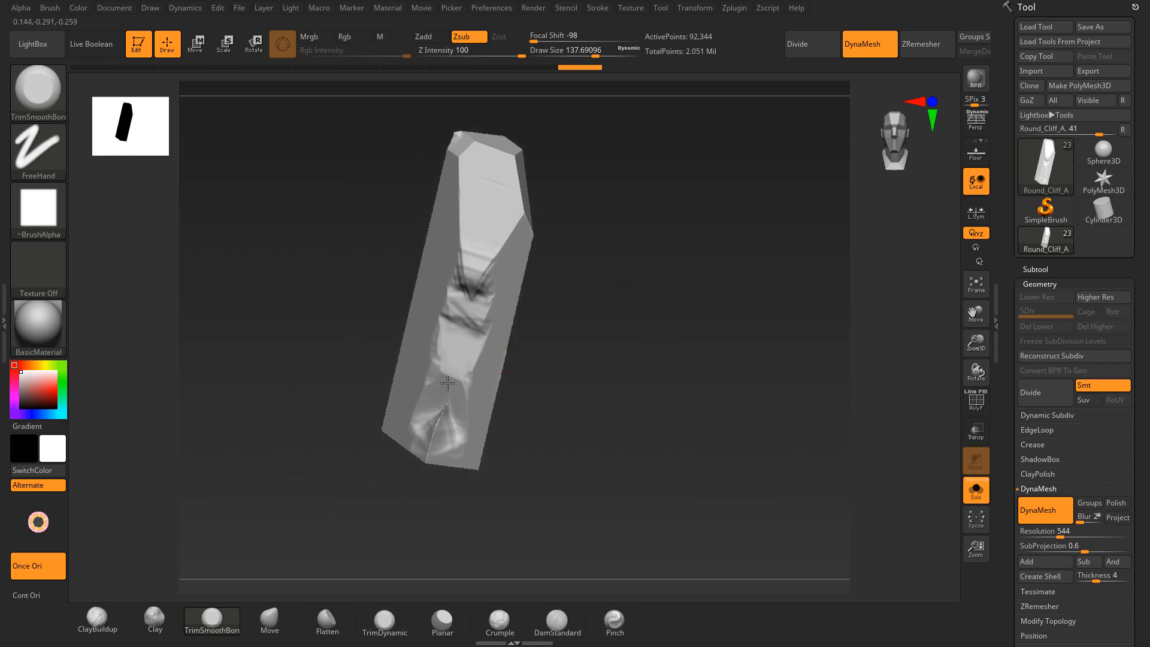
{"action": "mouse_move", "coordinate": [478, 282]}
{"action": "left_mouse_down"}
{"action": "mouse_move", "coordinate": [467, 312]}
{"action": "mouse_move", "coordinate": [477, 264]}
{"action": "mouse_move", "coordinate": [445, 427]}
{"action": "left_mouse_up"}
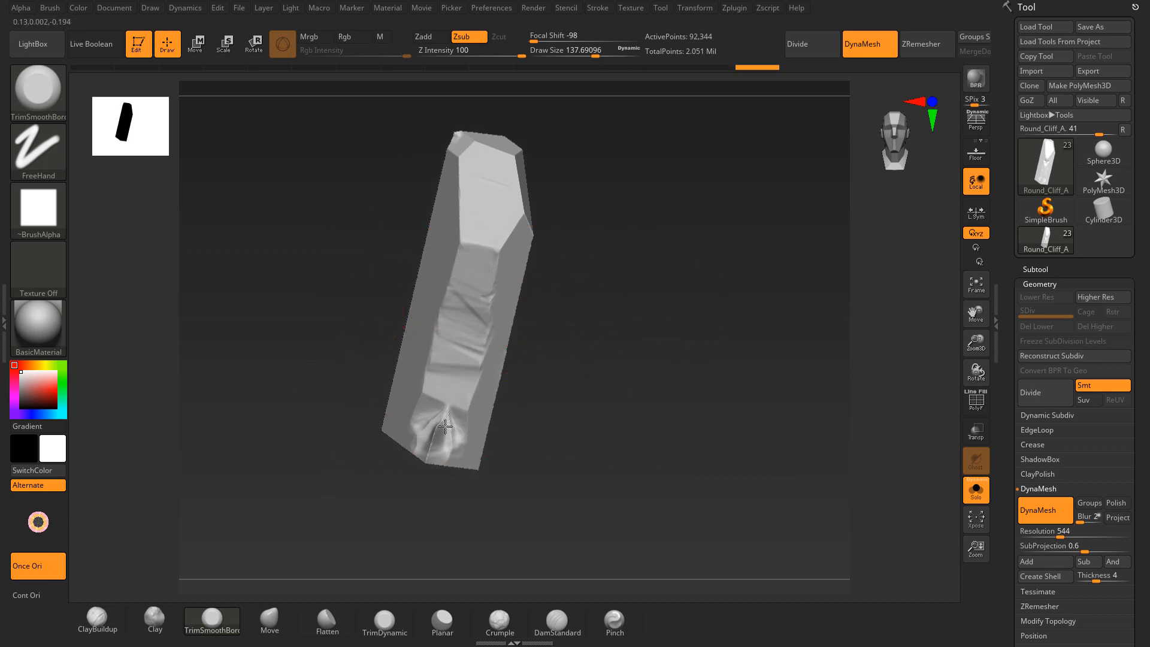
Step: Bevel the tall block's adjacent long edge from top to base and trim the edge of its lower end
{"action": "left_click_drag", "start_coordinate": [575, 375], "coordinate": [474, 350]}
{"action": "left_click_drag", "start_coordinate": [498, 212], "coordinate": [464, 450]}
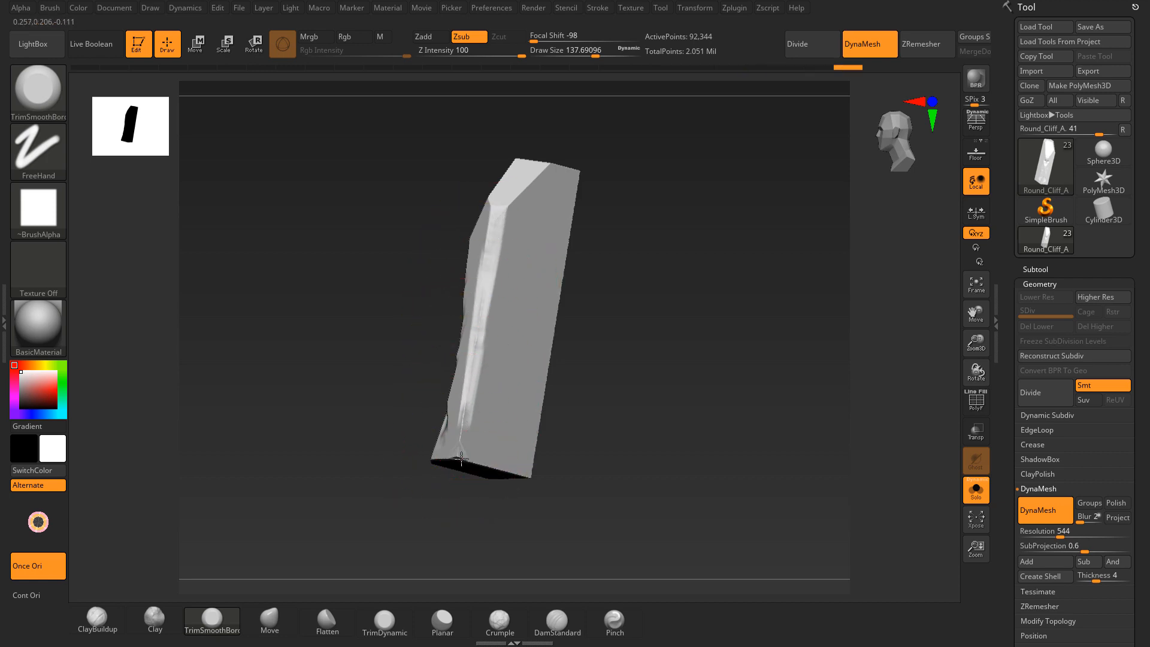
{"action": "mouse_move", "coordinate": [433, 497]}
{"action": "left_mouse_down"}
{"action": "mouse_move", "coordinate": [492, 448]}
{"action": "mouse_move", "coordinate": [458, 420]}
{"action": "left_mouse_up"}
{"action": "mouse_move", "coordinate": [510, 407]}
{"action": "left_mouse_down"}
{"action": "mouse_move", "coordinate": [521, 393]}
{"action": "mouse_move", "coordinate": [494, 437]}
{"action": "mouse_move", "coordinate": [508, 504]}
{"action": "left_mouse_up"}
{"action": "left_click_drag", "start_coordinate": [471, 466], "coordinate": [515, 510]}
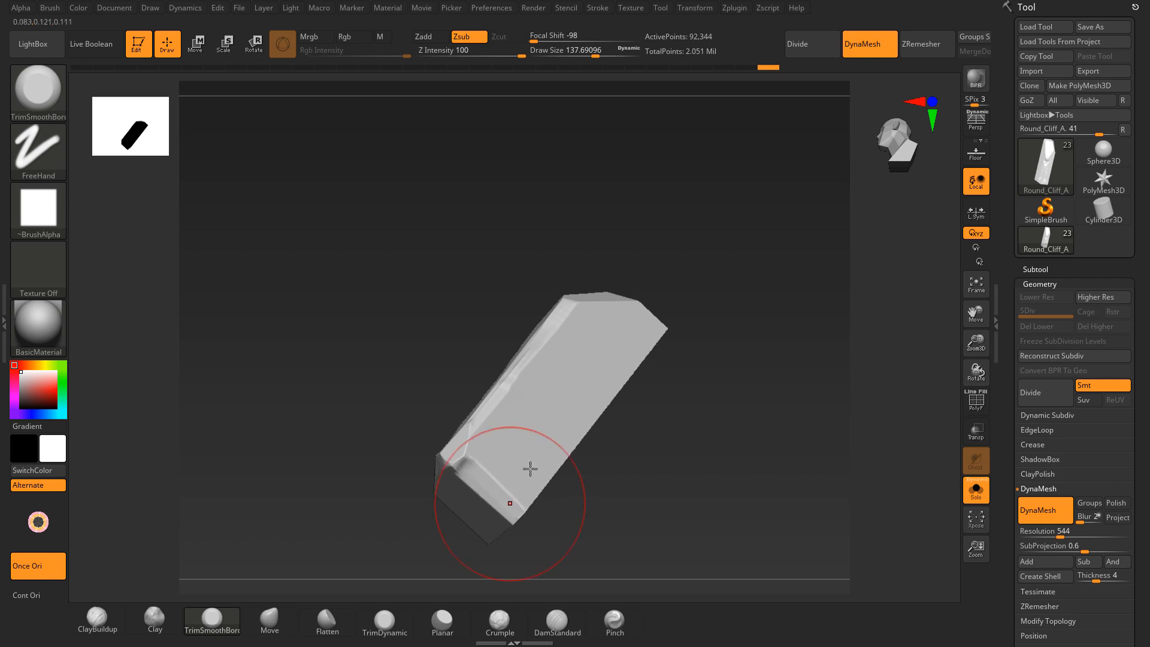
Step: Facet the tall block's remaining top corner and bevel the long edge running from it to the base
{"action": "mouse_move", "coordinate": [659, 422]}
{"action": "left_mouse_down"}
{"action": "mouse_move", "coordinate": [616, 414]}
{"action": "mouse_move", "coordinate": [620, 436]}
{"action": "mouse_move", "coordinate": [518, 512]}
{"action": "mouse_move", "coordinate": [616, 423]}
{"action": "mouse_move", "coordinate": [708, 367]}
{"action": "mouse_move", "coordinate": [754, 283]}
{"action": "mouse_move", "coordinate": [735, 347]}
{"action": "left_mouse_up"}
{"action": "left_click_drag", "start_coordinate": [787, 257], "coordinate": [789, 338]}
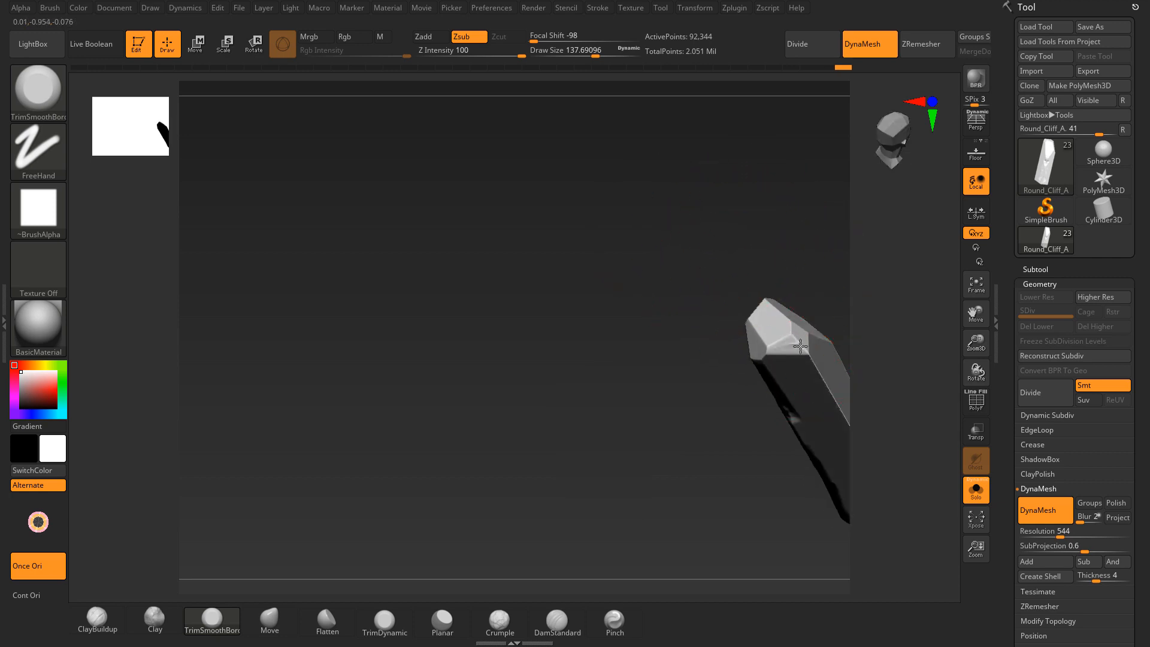
{"action": "mouse_move", "coordinate": [799, 287]}
{"action": "left_mouse_down"}
{"action": "mouse_move", "coordinate": [619, 205]}
{"action": "mouse_move", "coordinate": [611, 323]}
{"action": "left_mouse_up"}
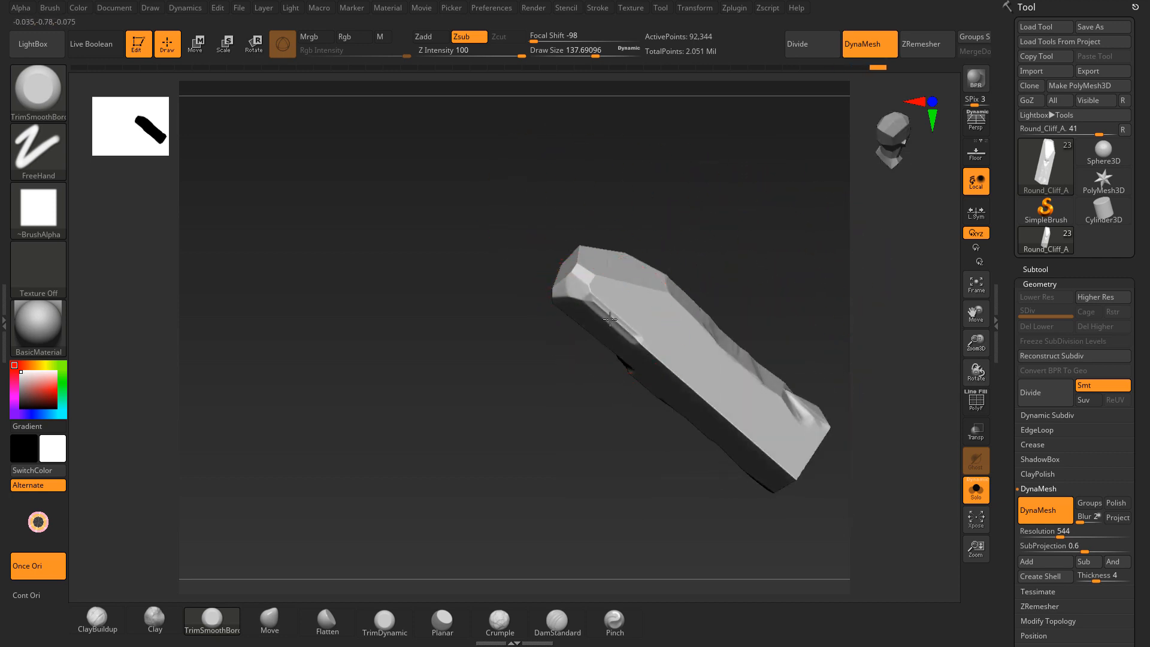
{"action": "left_click_drag", "start_coordinate": [677, 371], "coordinate": [652, 353]}
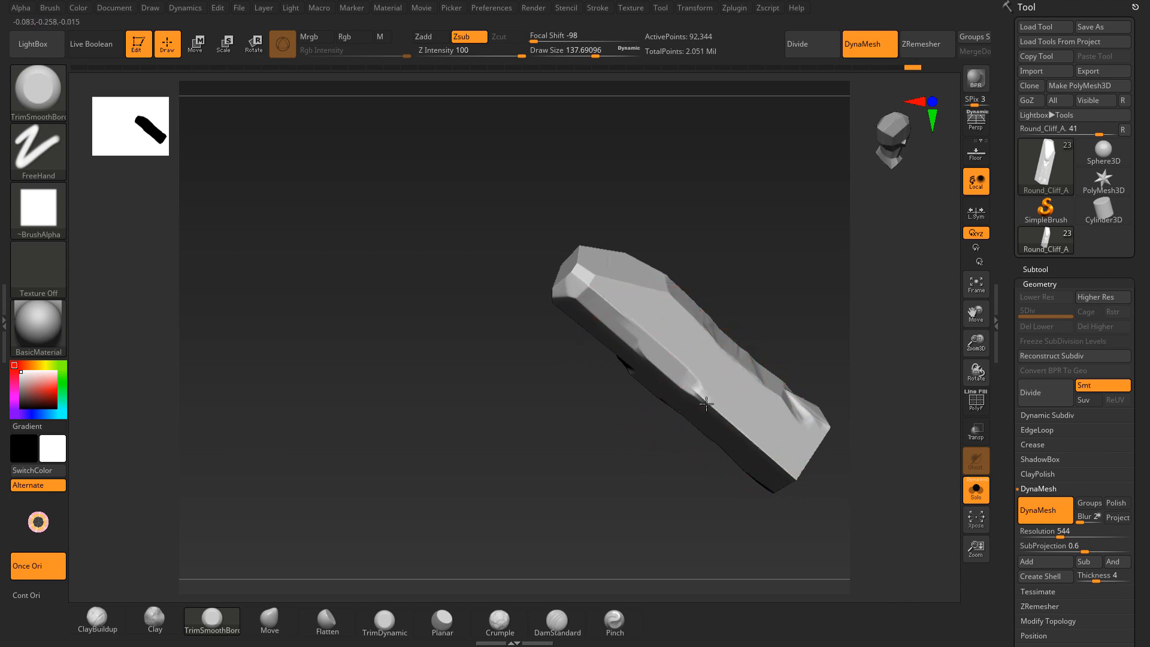
{"action": "left_click_drag", "start_coordinate": [706, 403], "coordinate": [764, 449]}
Step: Trim the tall block's remaining lower end edges and corners into facets
{"action": "mouse_move", "coordinate": [854, 483]}
{"action": "left_mouse_down"}
{"action": "mouse_move", "coordinate": [834, 367]}
{"action": "mouse_move", "coordinate": [739, 321]}
{"action": "mouse_move", "coordinate": [648, 405]}
{"action": "left_mouse_up"}
{"action": "left_click_drag", "start_coordinate": [673, 468], "coordinate": [642, 414]}
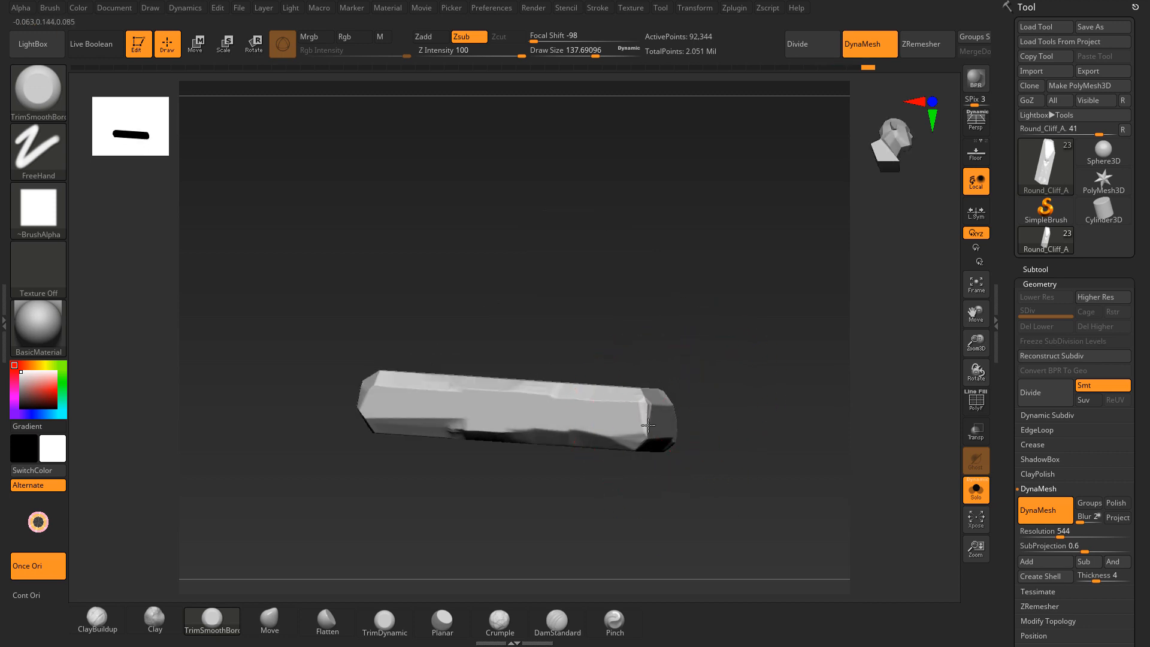
{"action": "left_click_drag", "start_coordinate": [655, 363], "coordinate": [665, 462]}
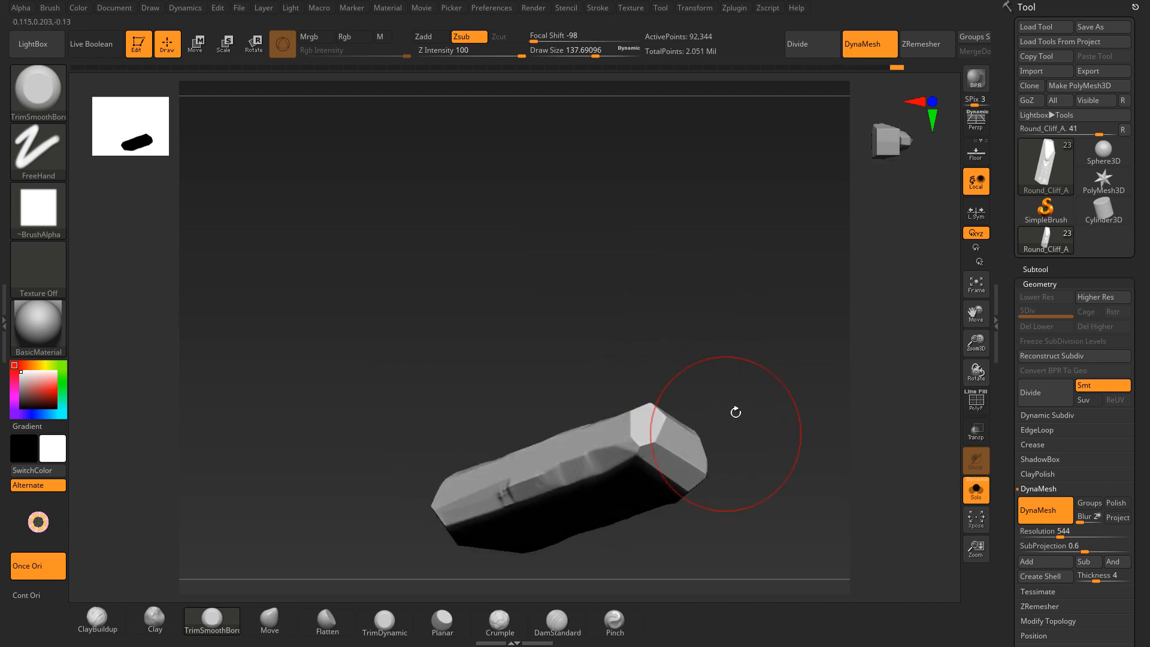
{"action": "left_click_drag", "start_coordinate": [736, 412], "coordinate": [555, 433]}
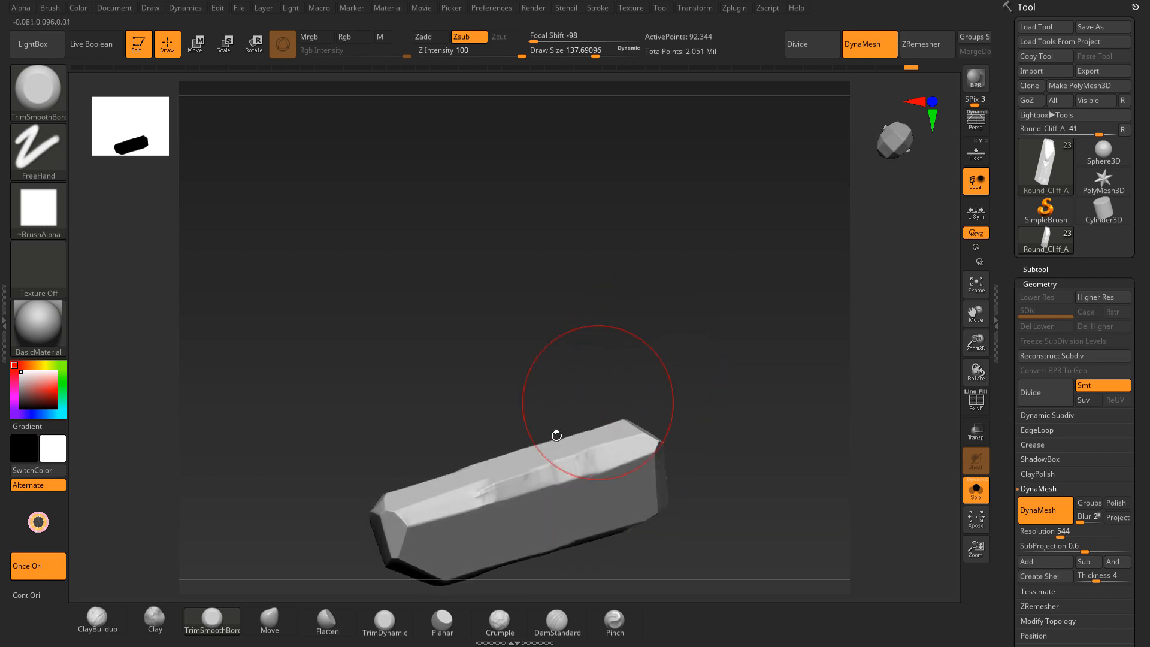
{"action": "left_click_drag", "start_coordinate": [636, 362], "coordinate": [634, 285]}
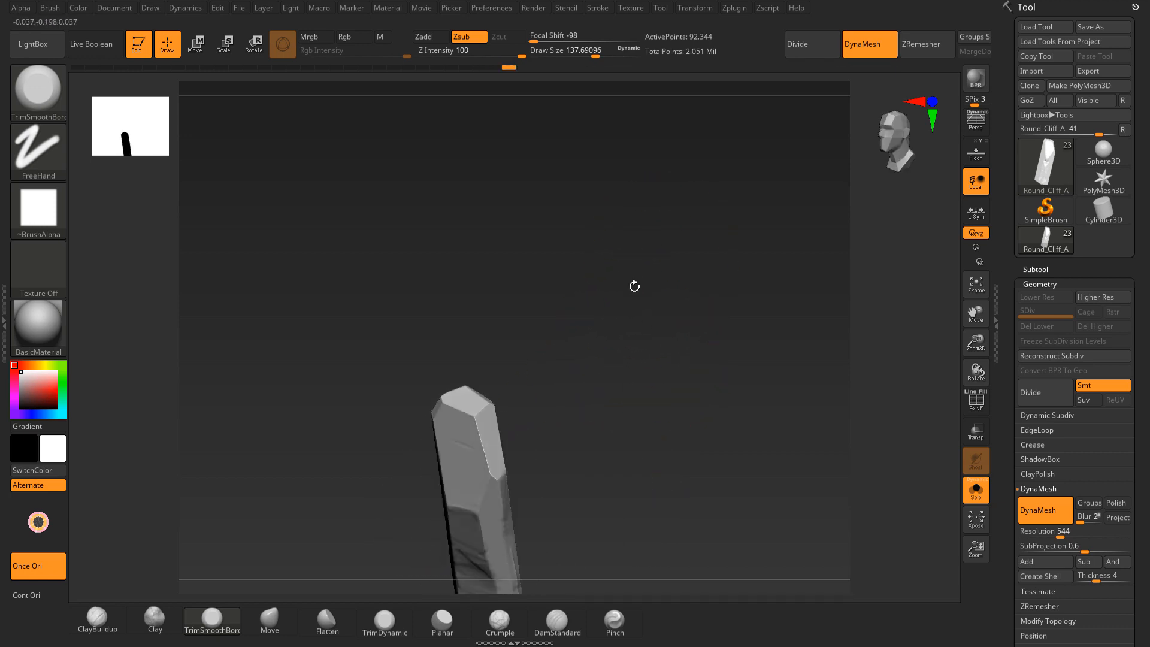
Step: Smooth the uneven bevel along the tall block's long side edge and lower part, then show the whole cliff
{"action": "left_click_drag", "start_coordinate": [598, 396], "coordinate": [662, 197], "text": "alt"}
{"action": "left_click_drag", "start_coordinate": [628, 378], "coordinate": [532, 242]}
{"action": "left_click_drag", "start_coordinate": [532, 298], "coordinate": [588, 285]}
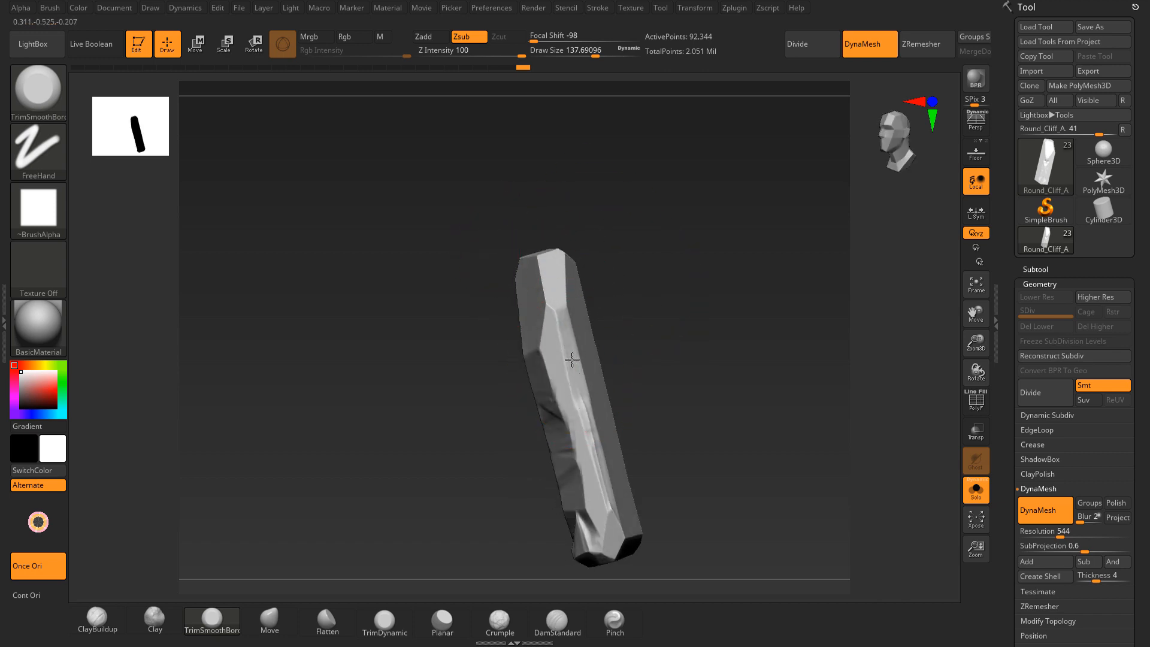
{"action": "right_click_drag", "start_coordinate": [571, 359], "coordinate": [637, 368]}
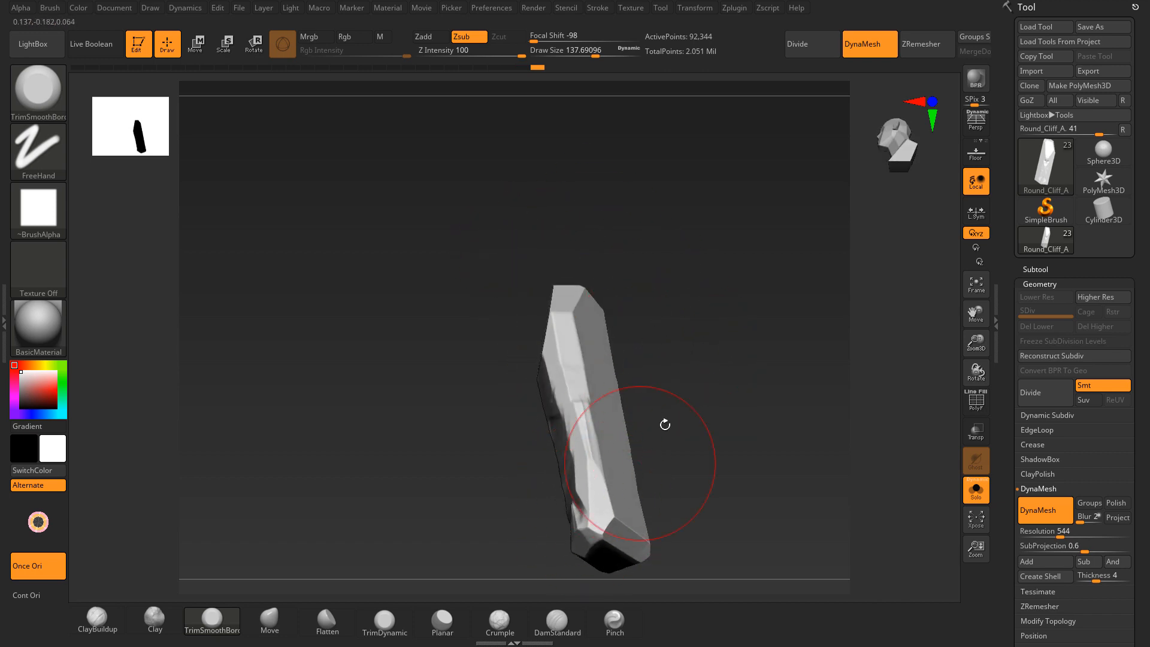
{"action": "right_click_drag", "start_coordinate": [665, 424], "coordinate": [573, 515]}
{"action": "left_click_drag", "start_coordinate": [573, 519], "coordinate": [584, 473]}
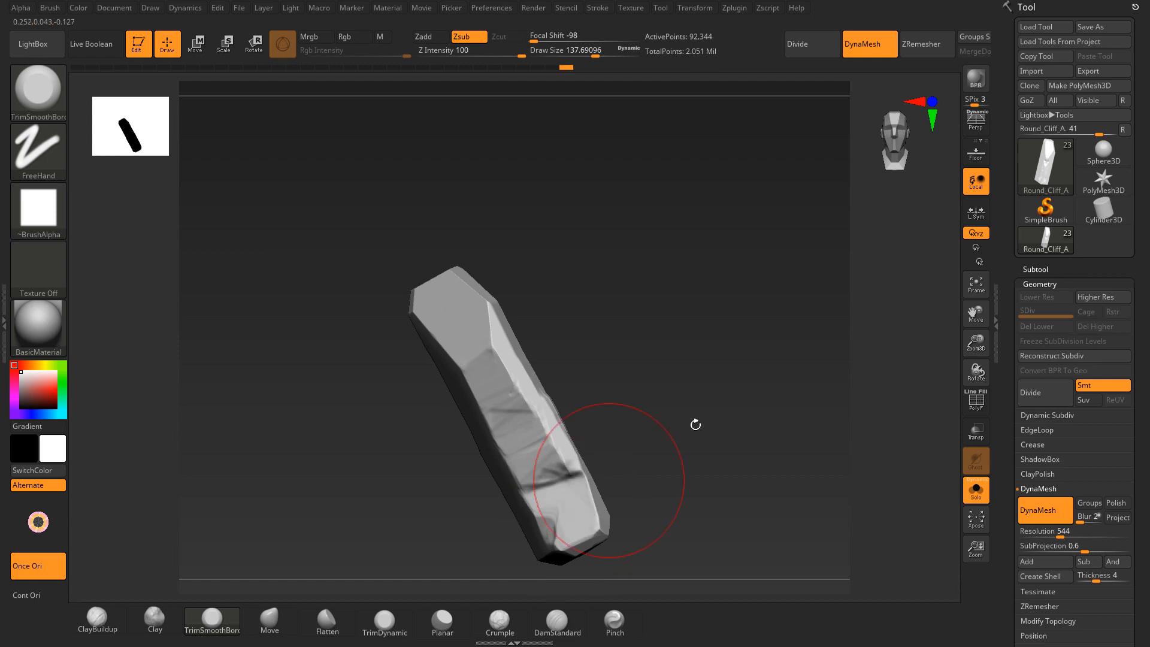
{"action": "left_click", "coordinate": [974, 498]}
{"action": "mouse_move", "coordinate": [767, 413]}
{"action": "left_mouse_down"}
{"action": "mouse_move", "coordinate": [678, 414]}
{"action": "mouse_move", "coordinate": [785, 272]}
{"action": "mouse_move", "coordinate": [767, 334]}
{"action": "mouse_move", "coordinate": [716, 307]}
{"action": "left_mouse_up"}
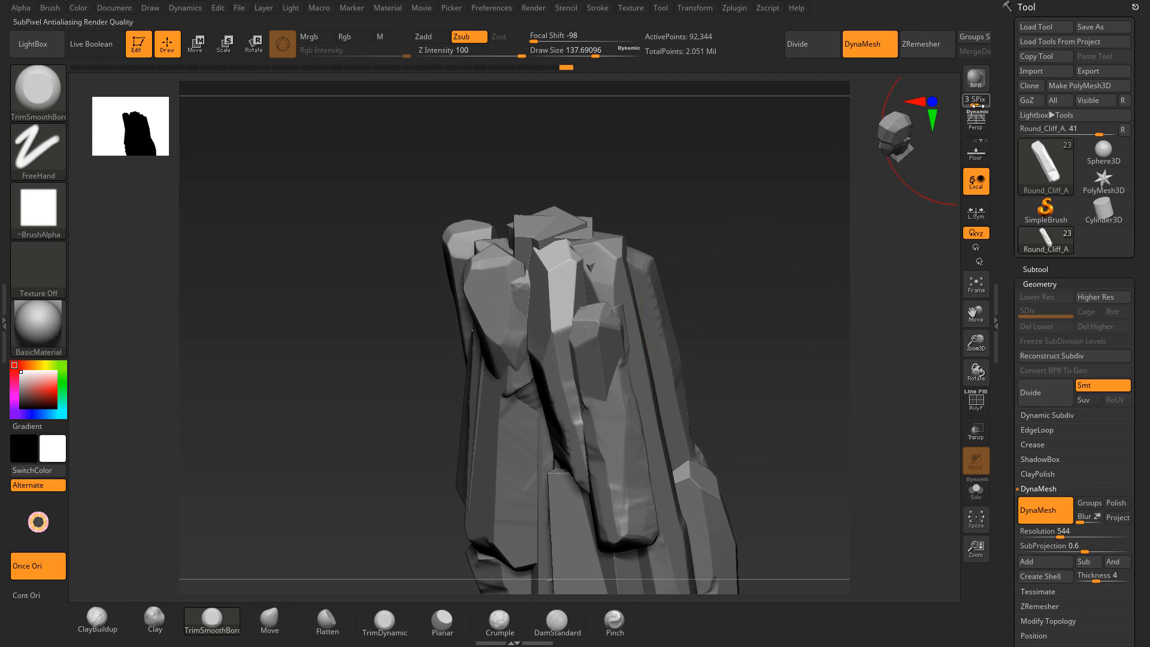
Step: Save the tool as Round_Cliff_A.ZTL, replacing the existing file
{"action": "left_click", "coordinate": [1095, 27]}
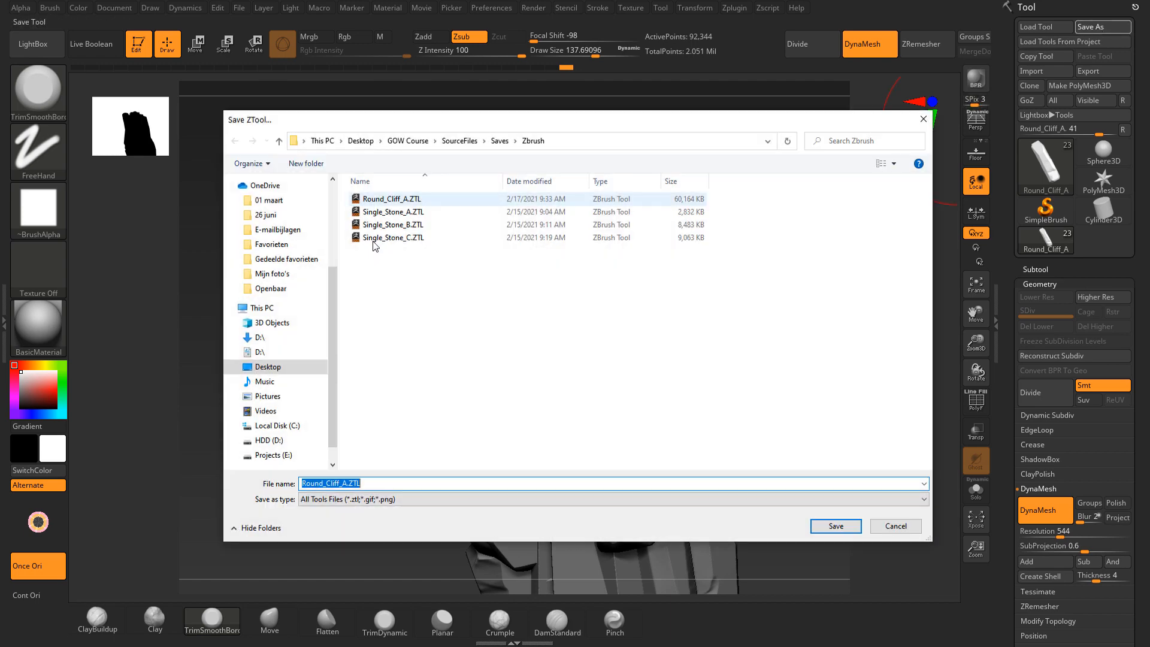
{"action": "left_click", "coordinate": [397, 201]}
{"action": "double_click", "coordinate": [396, 200]}
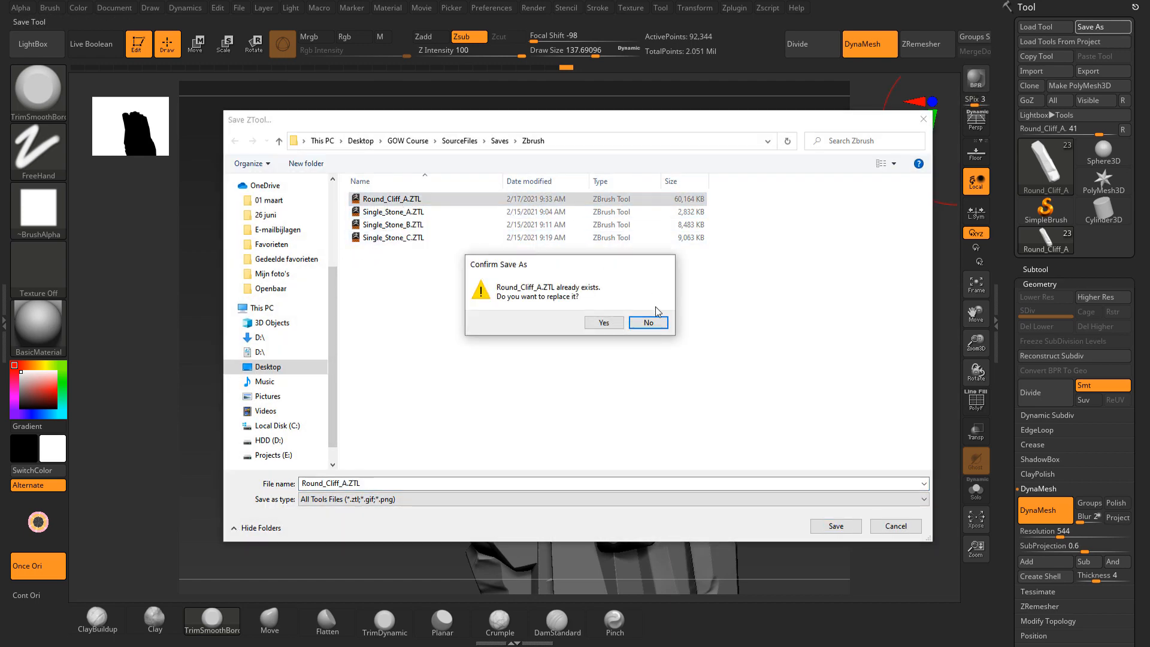
{"action": "left_click", "coordinate": [605, 322]}
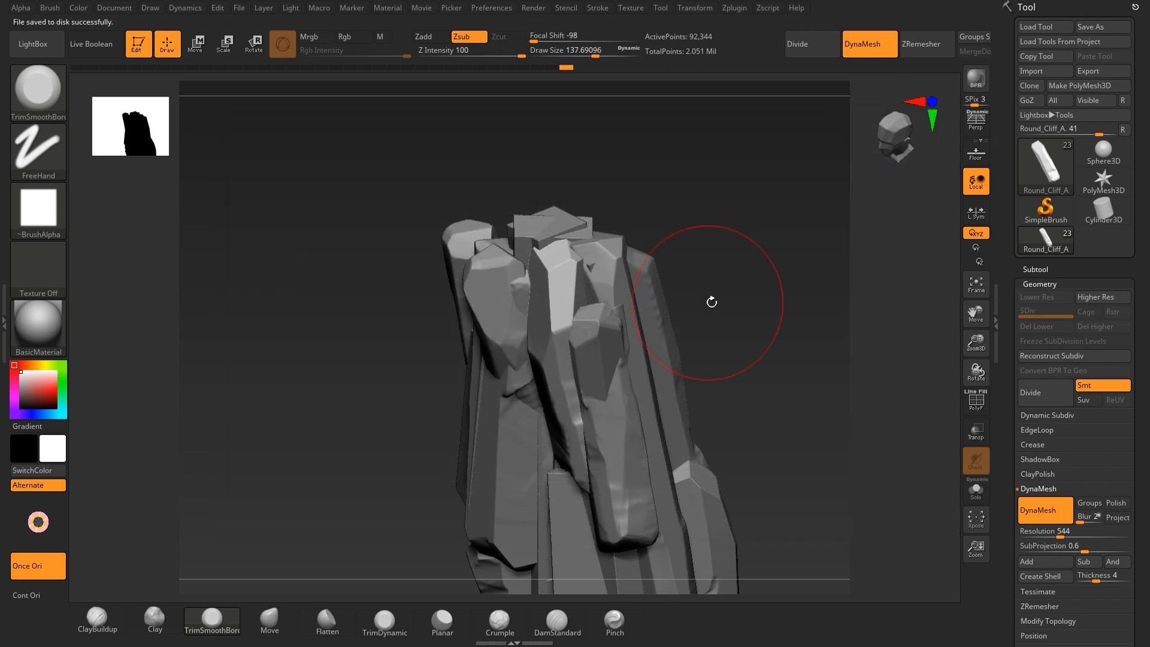
{"action": "left_click_drag", "start_coordinate": [711, 300], "coordinate": [916, 260]}
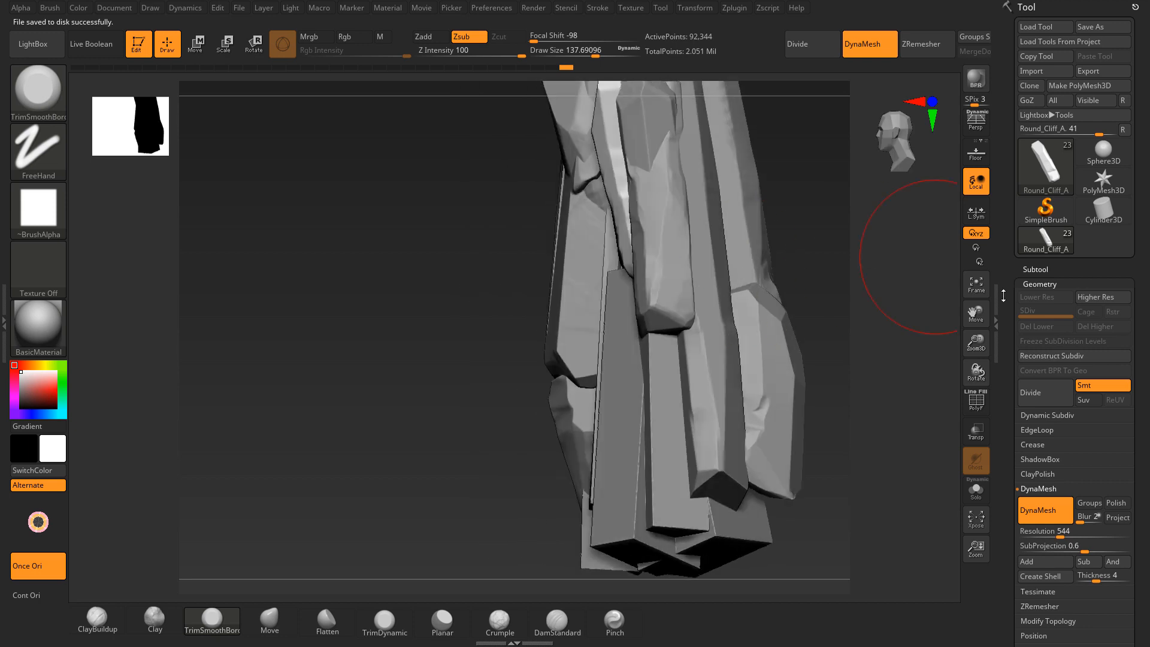
{"action": "left_click_drag", "start_coordinate": [982, 344], "coordinate": [956, 329]}
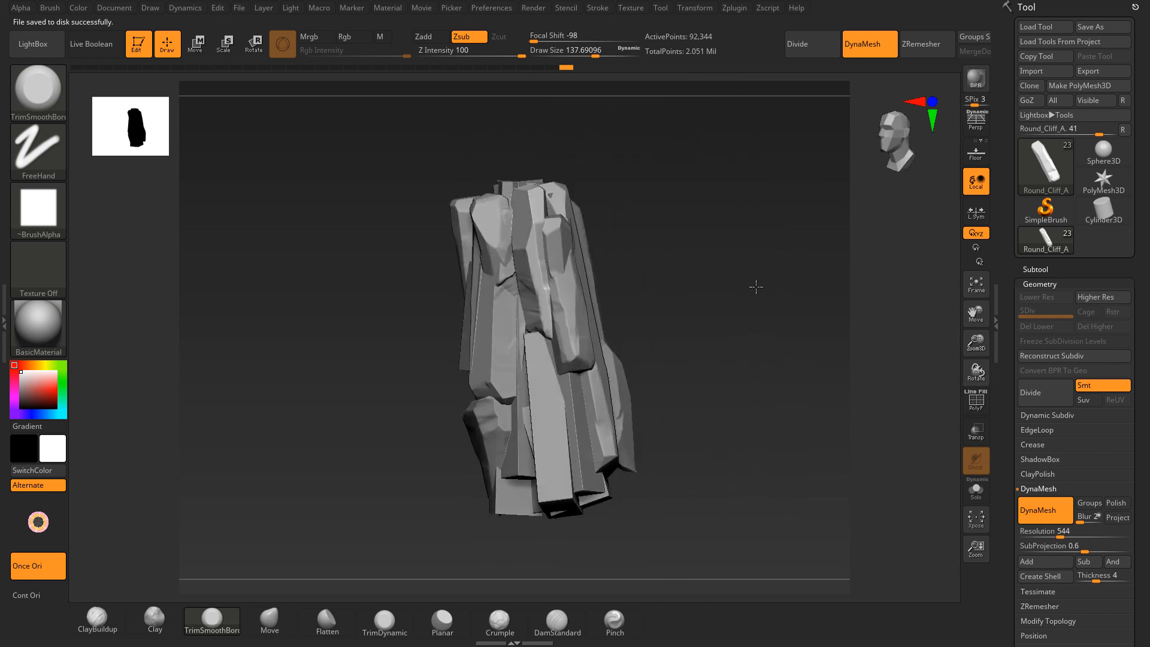